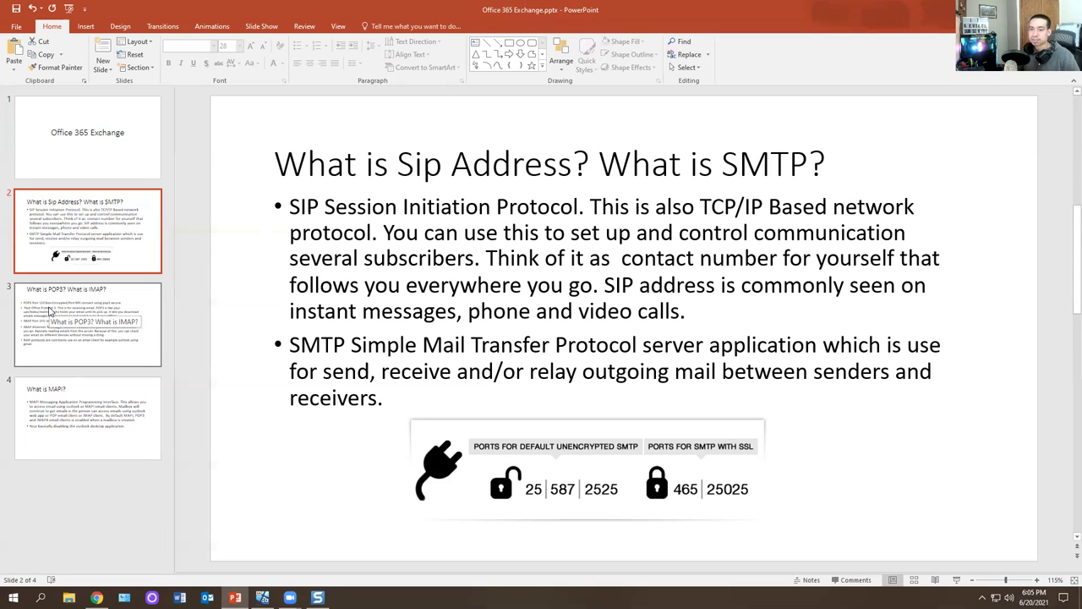
# Review the POP3/IMAP slide and, on the "What is MAPI?" slide, correct "emails is the person" to "emails if the person"
pyautogui.click(51, 313)
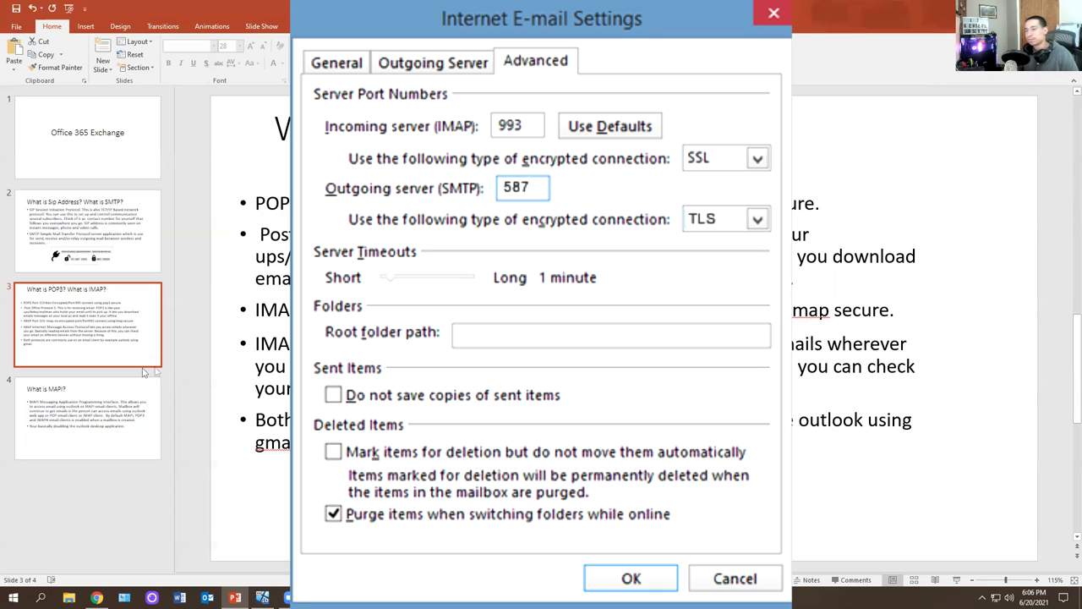
pyautogui.click(108, 384)
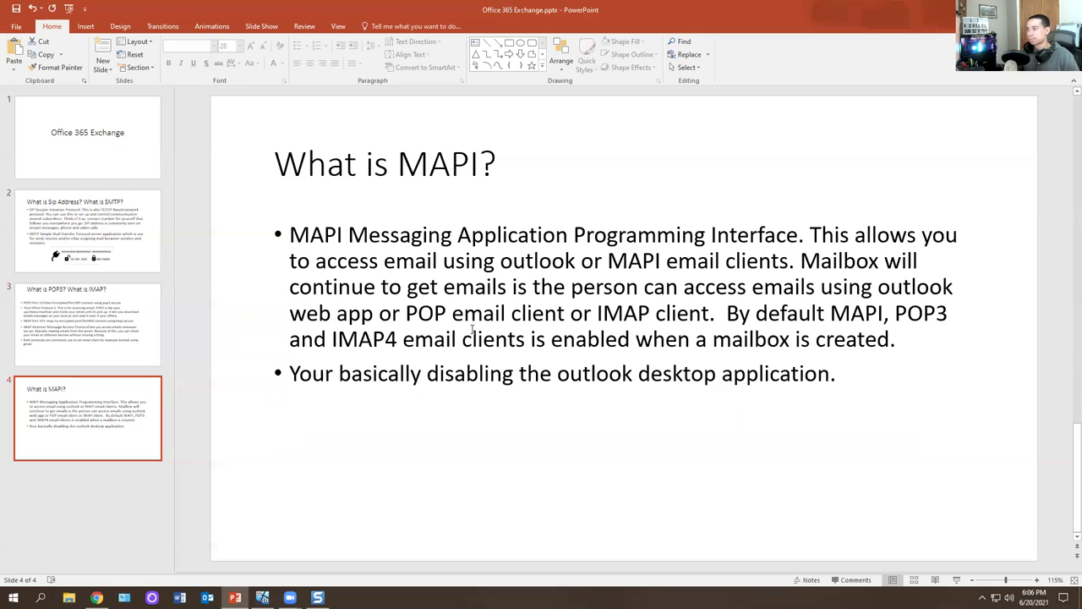
pyautogui.click(524, 286)
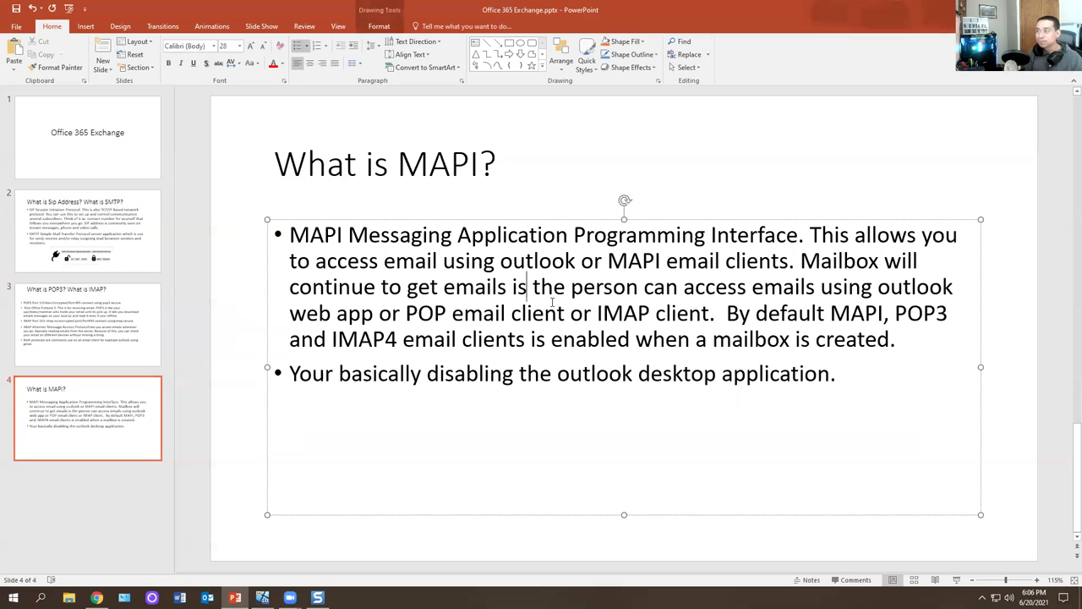
pyautogui.press('BackSpace')
pyautogui.write('f')
pyautogui.click(576, 185)
pyautogui.click(476, 404)
pyautogui.click(239, 372)
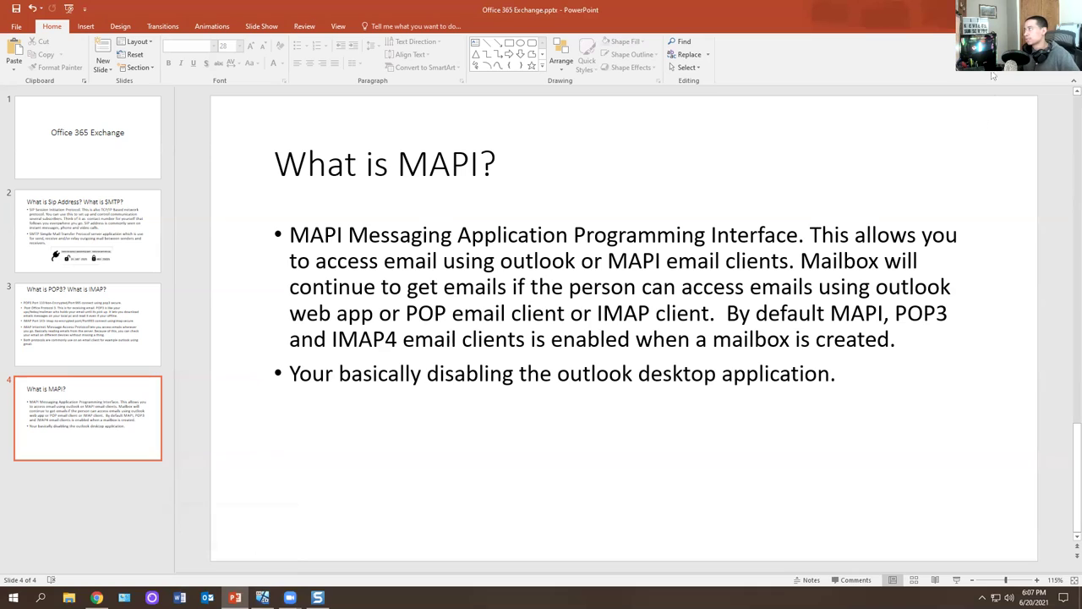
# Switch to Chrome and bring up the Microsoft 365 admin center home page
pyautogui.hotkey('alt', 'Tab')
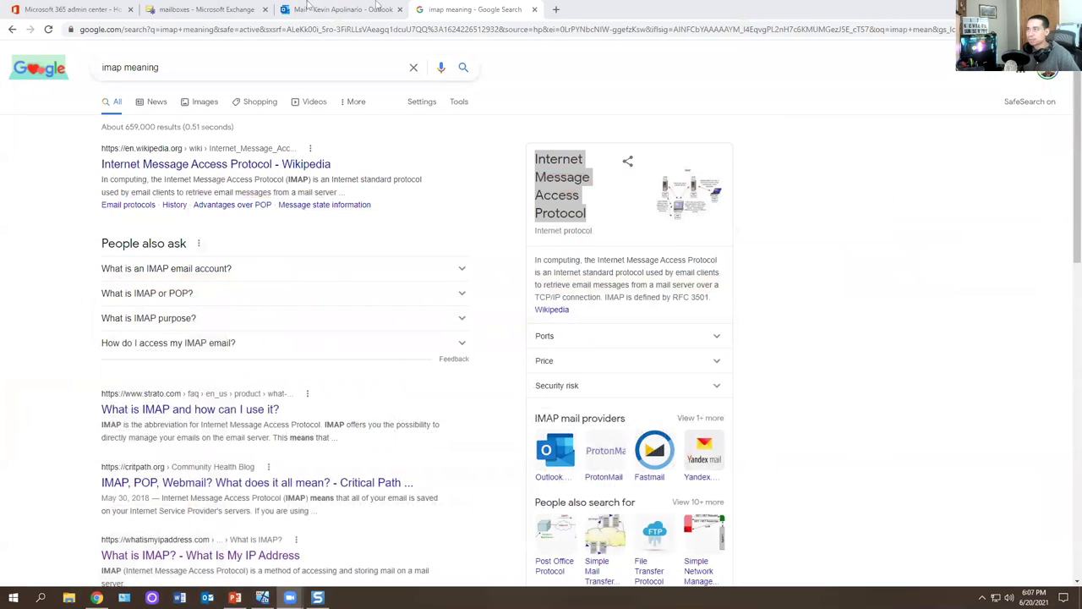
pyautogui.click(376, 7)
pyautogui.click(507, 8)
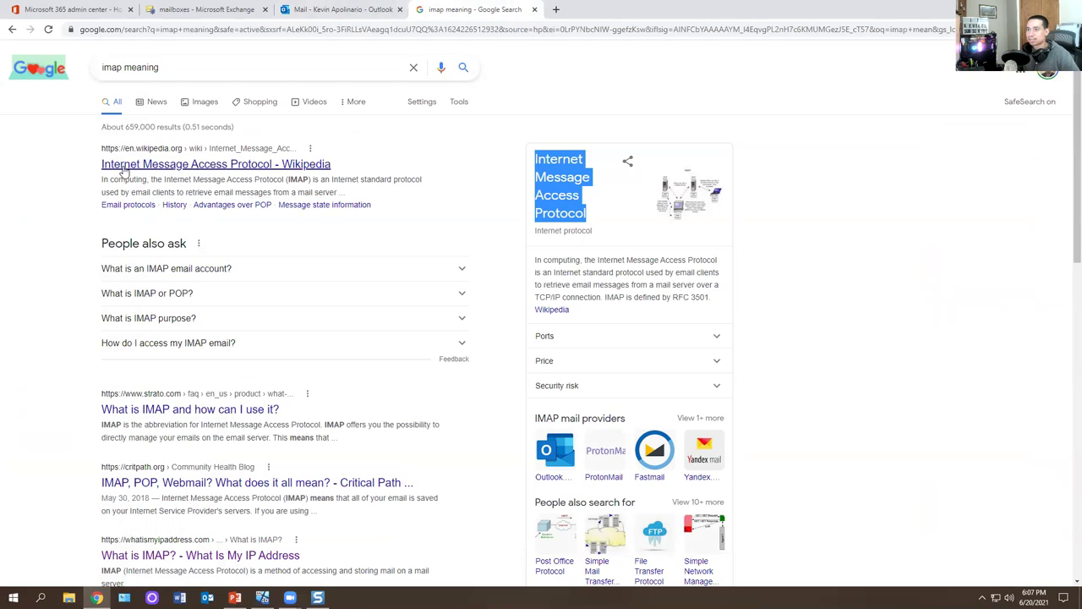
pyautogui.click(172, 8)
pyautogui.click(63, 7)
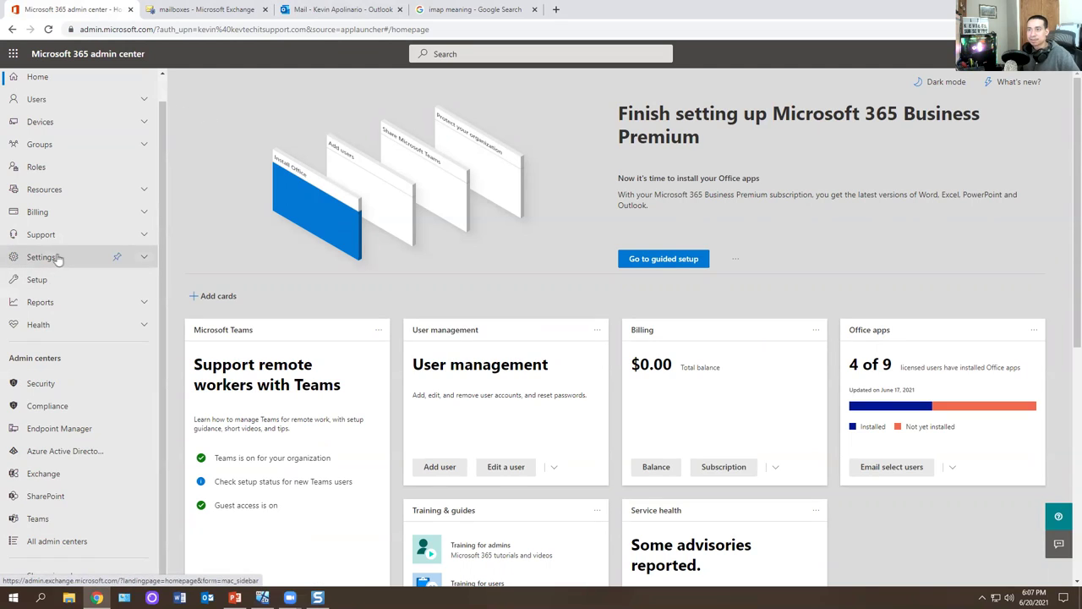
# Go to the Office home page, open the Admin app, and launch the Exchange admin center from the full admin centers list
pyautogui.click(103, 30)
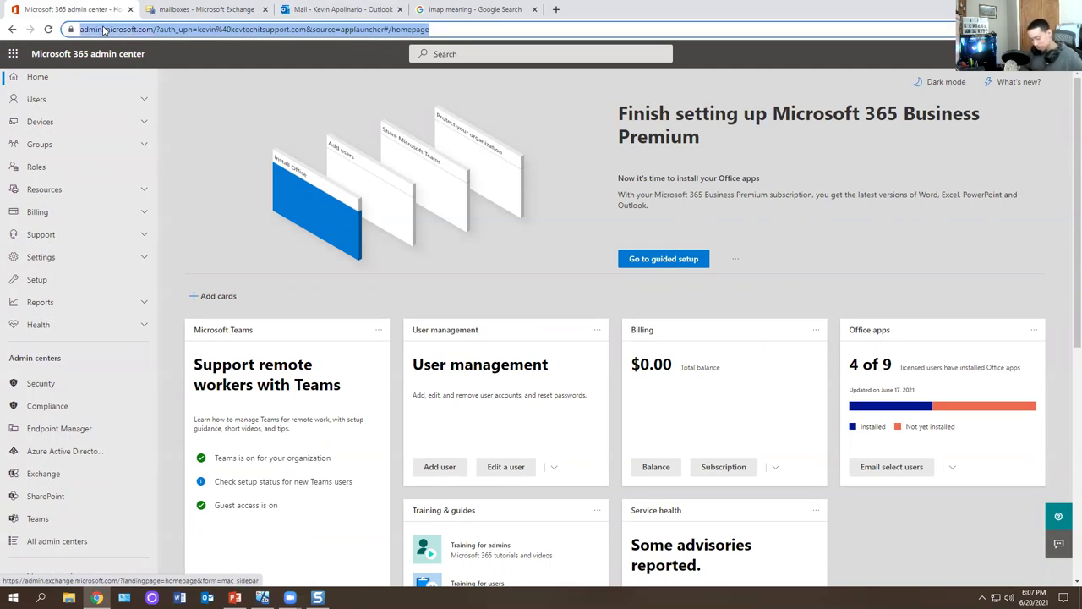
pyautogui.write('of')
pyautogui.press('Return')
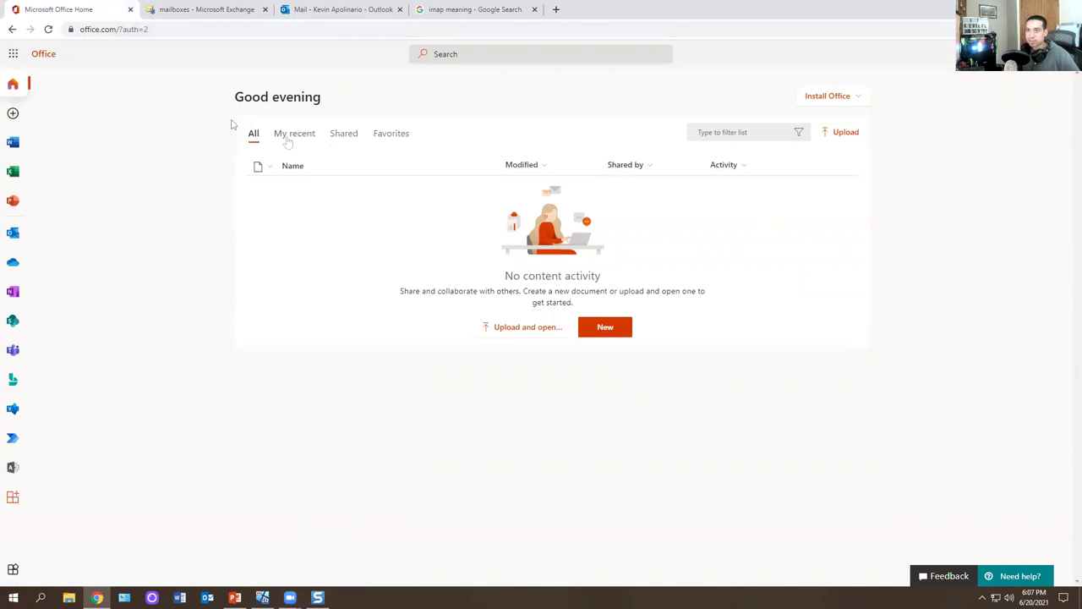
pyautogui.click(10, 55)
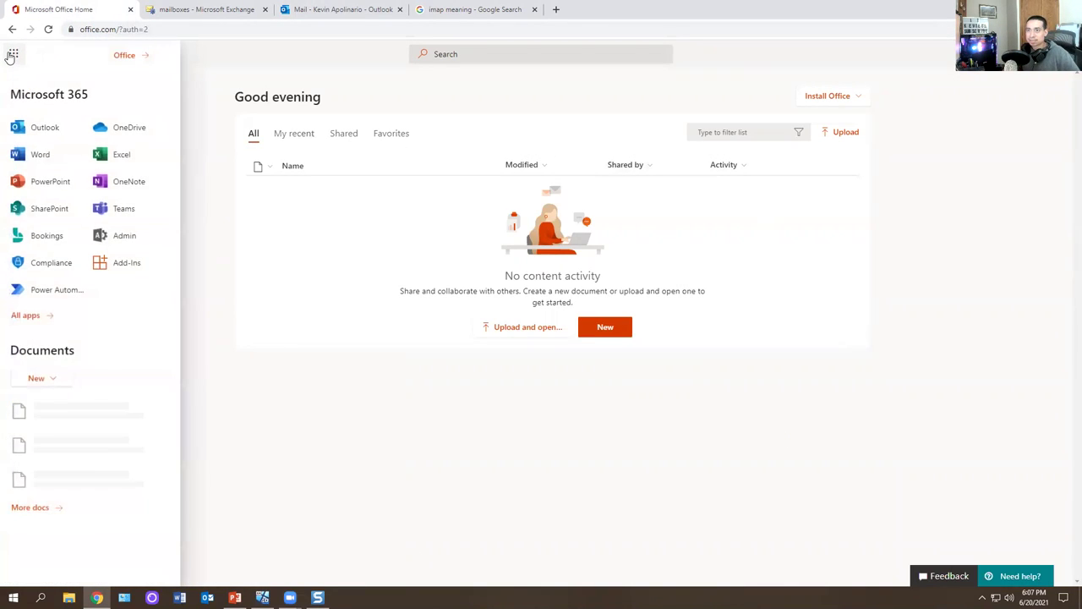
pyautogui.click(130, 248)
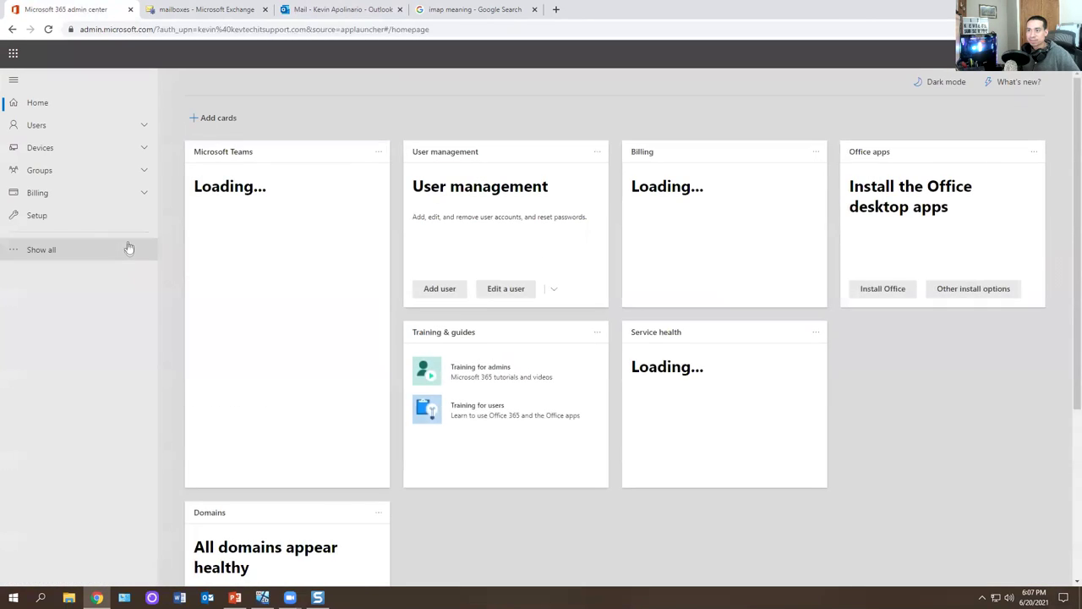
pyautogui.click(41, 248)
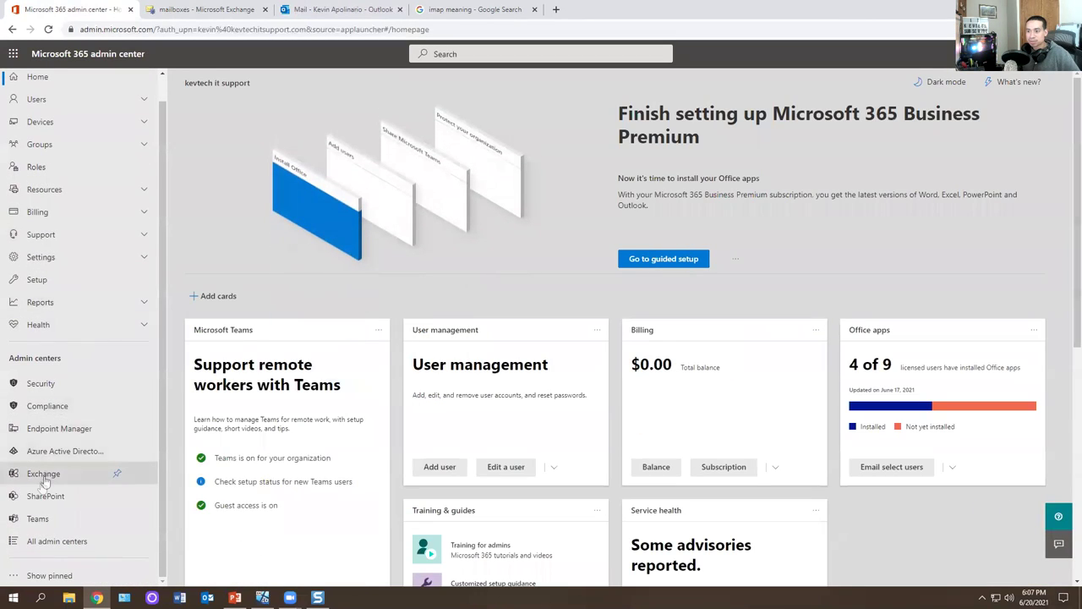
pyautogui.click(42, 478)
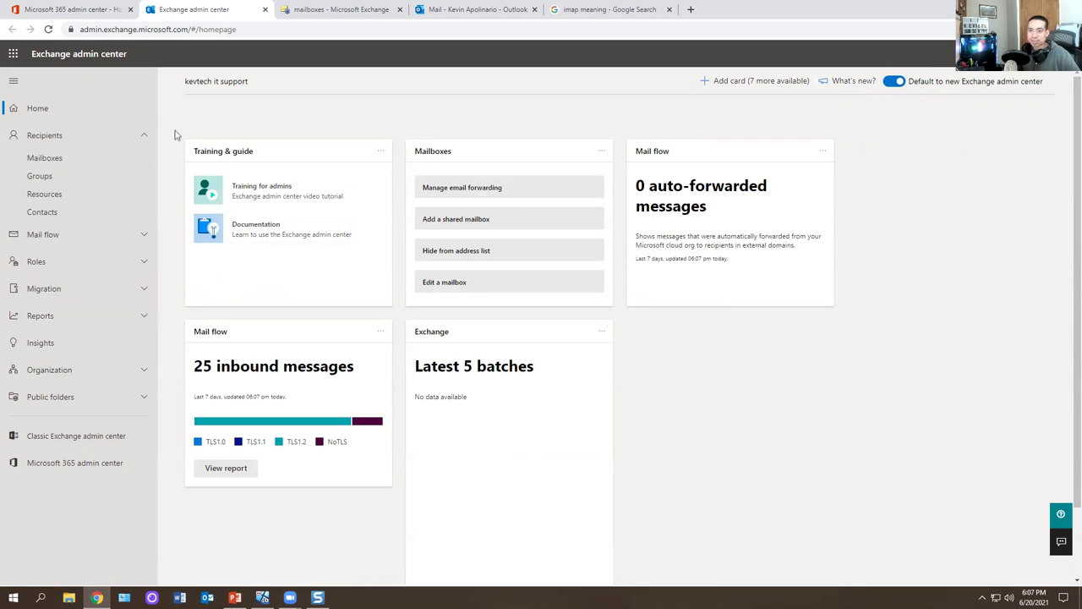
# Return to the classic Exchange mailboxes page, closing the new Exchange admin center page and the "imap meaning" search page
pyautogui.click(309, 7)
pyautogui.click(206, 7)
pyautogui.click(300, 8)
pyautogui.moveTo(300, 9); pyautogui.dragTo(263, 10)
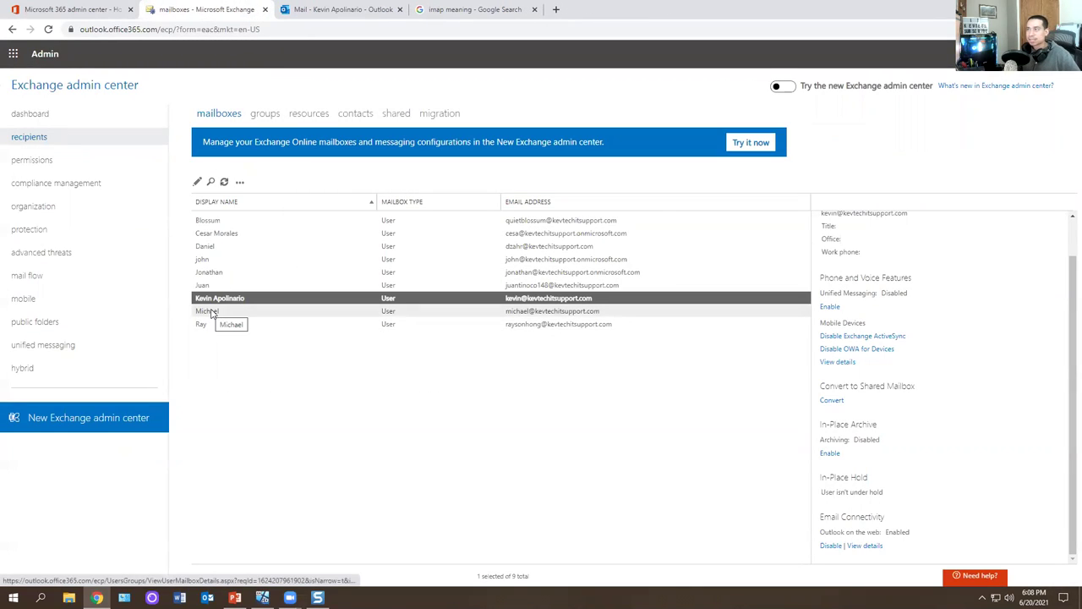
pyautogui.click(534, 10)
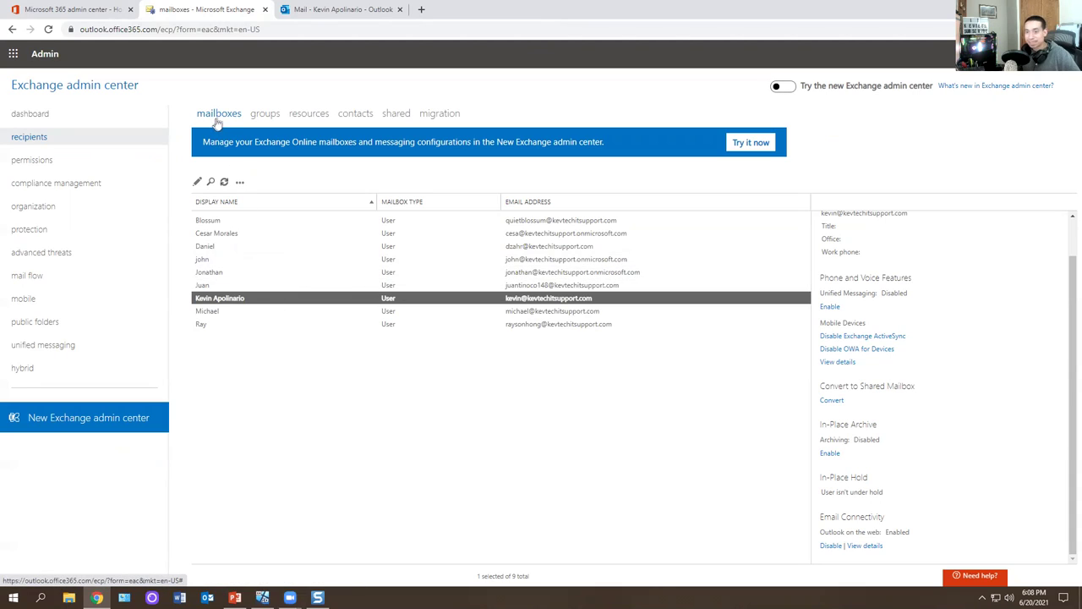
# Preview the selected user's mailbox editor, close it, and examine the additional commands available for the mailbox list
pyautogui.doubleClick(220, 297)
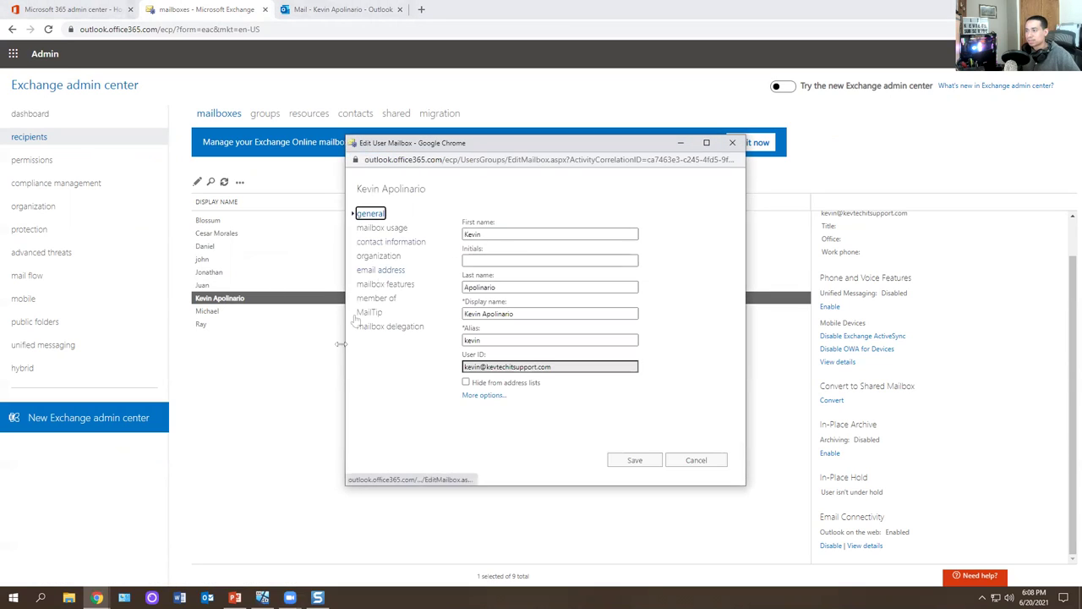
pyautogui.click(737, 142)
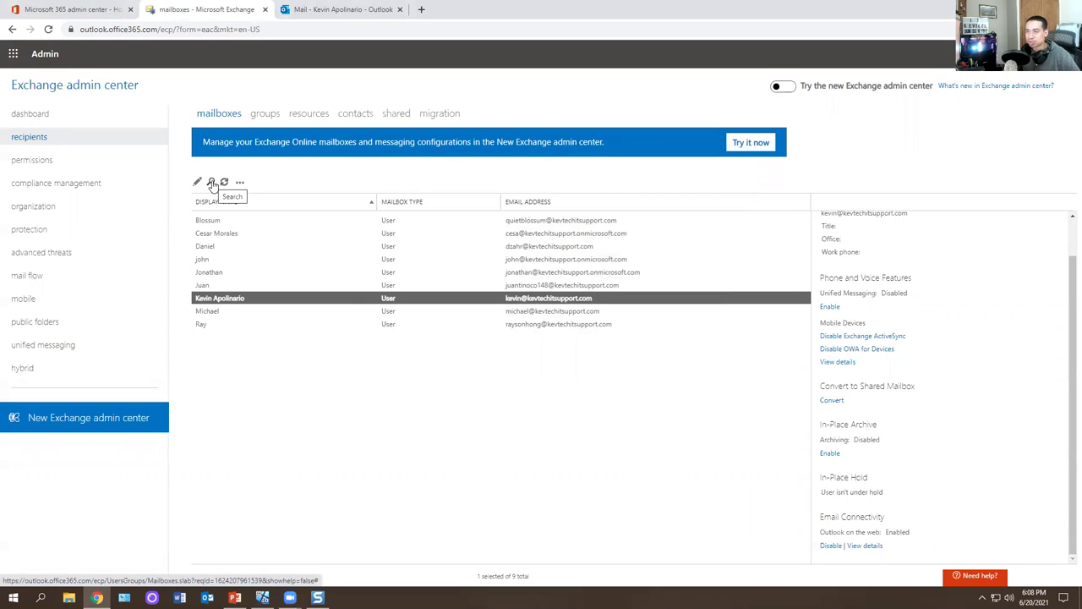
pyautogui.click(239, 181)
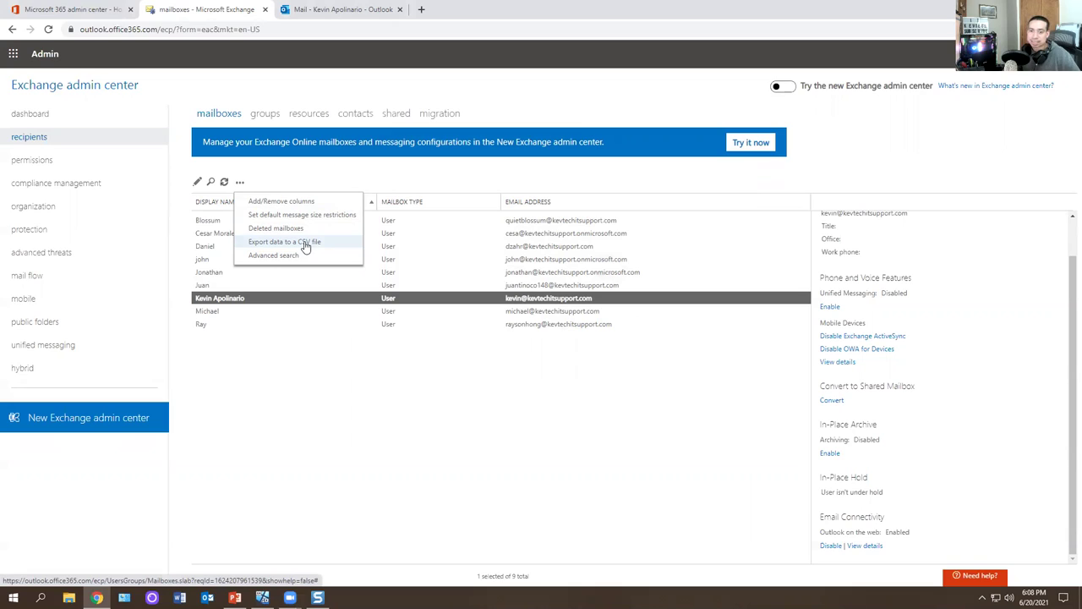
pyautogui.click(295, 381)
pyautogui.click(277, 303)
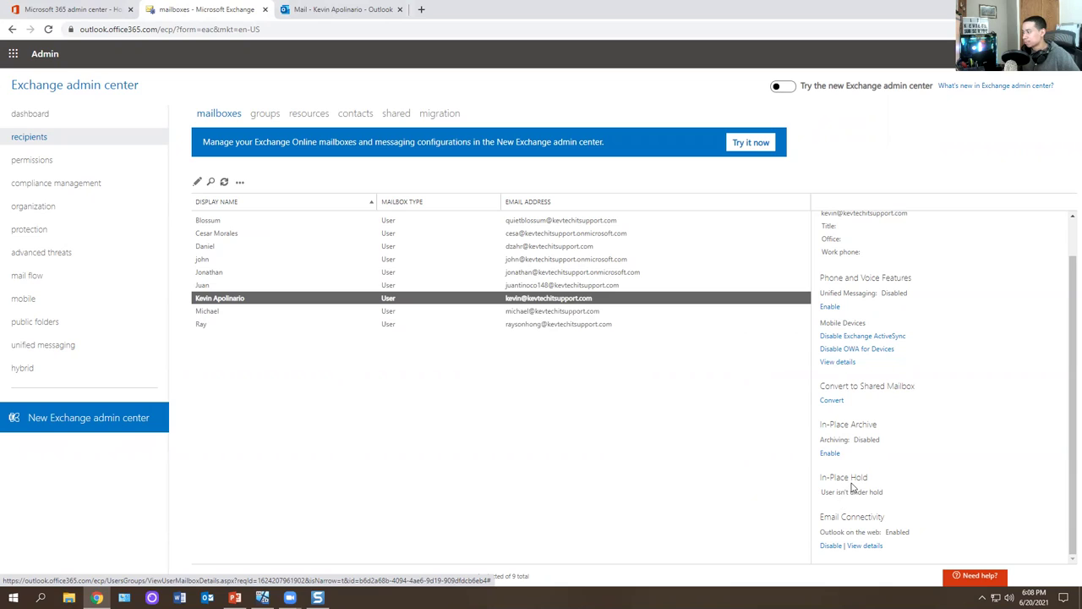
# Open the selected user's mailbox for editing and examine the descriptions of the Display name and Alias fields
pyautogui.doubleClick(234, 299)
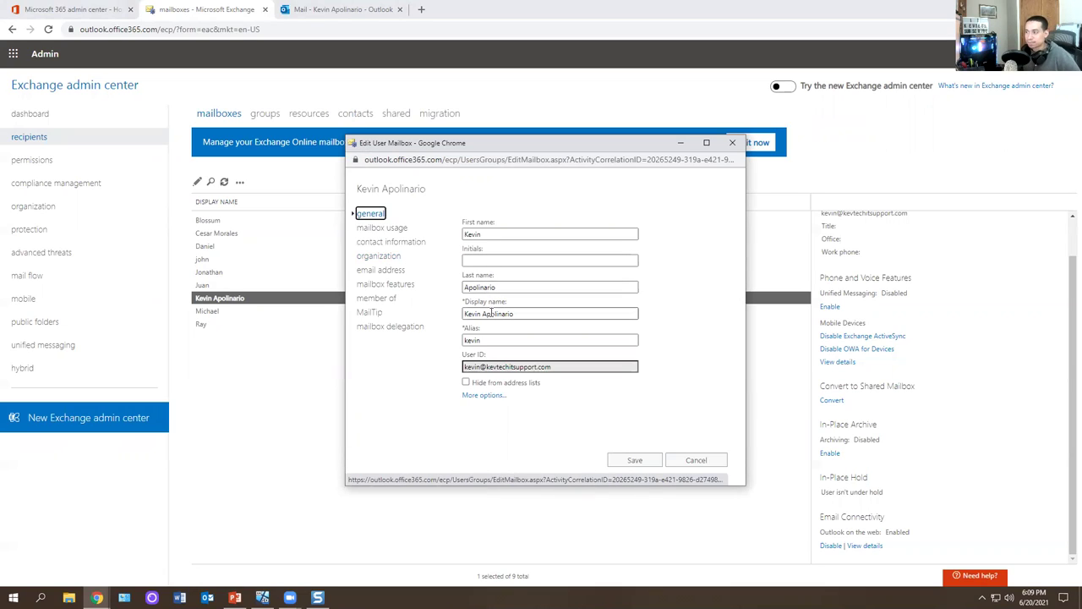
pyautogui.click(530, 313)
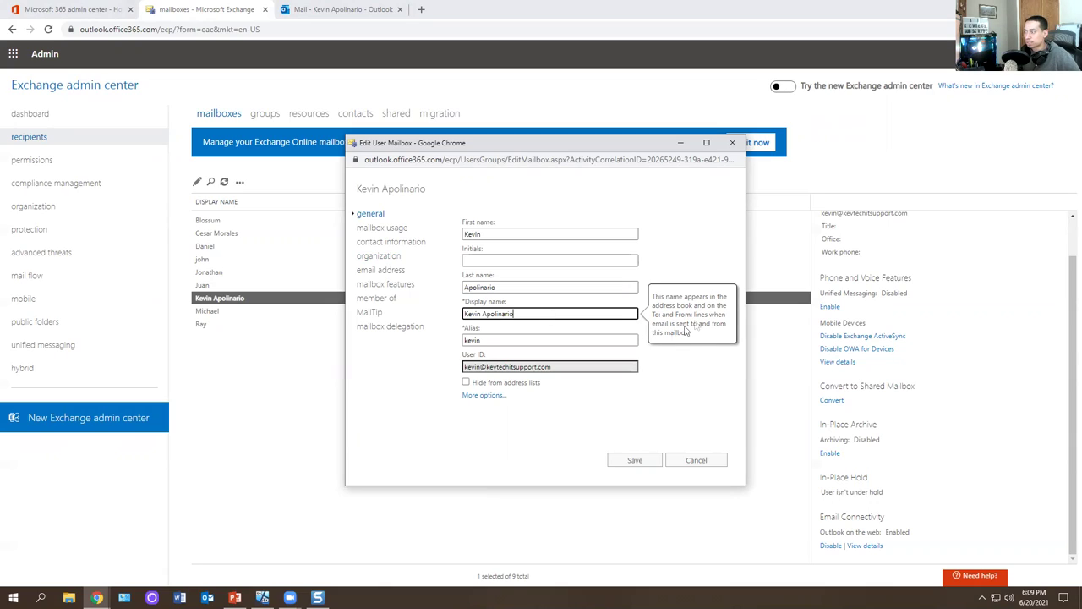
pyautogui.tripleClick(530, 314)
pyautogui.click(543, 310)
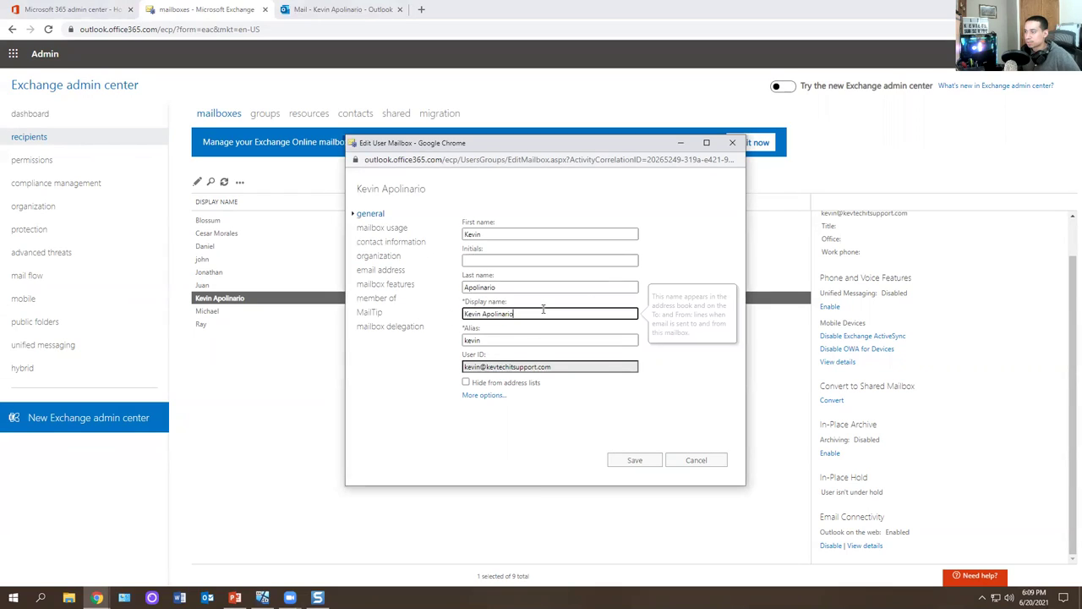
pyautogui.click(629, 340)
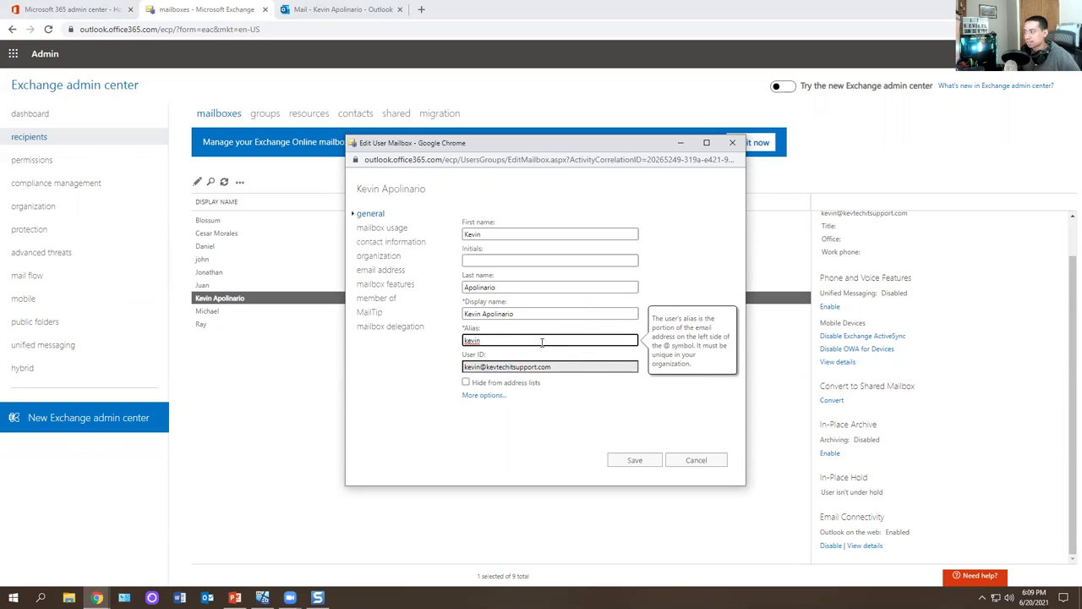
pyautogui.doubleClick(516, 340)
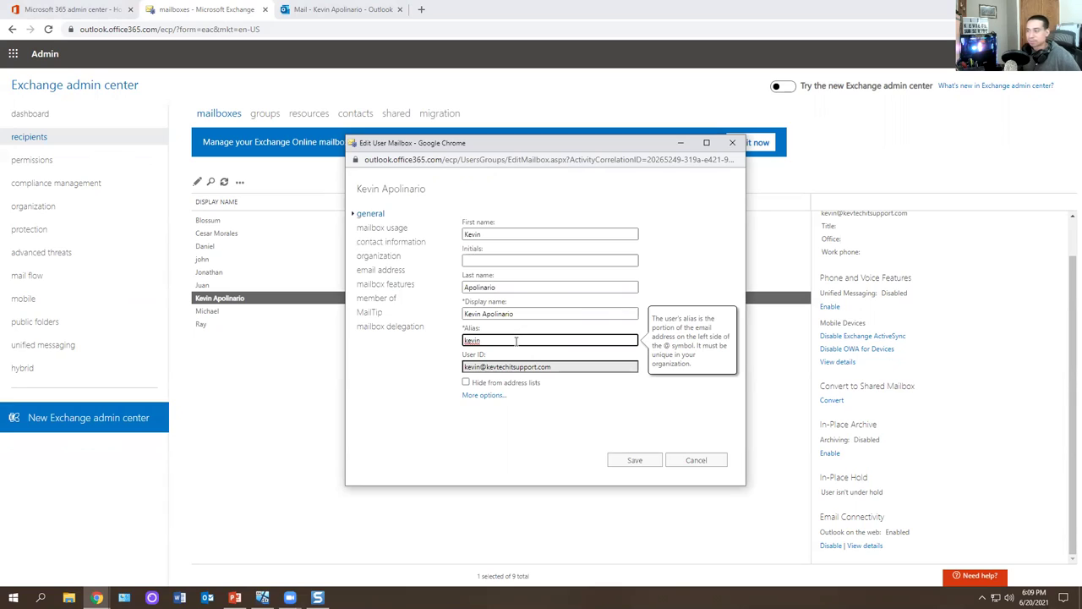
# Expand the additional general options of the mailbox and read the explanation of "Hide from address lists"
pyautogui.moveTo(470, 382)
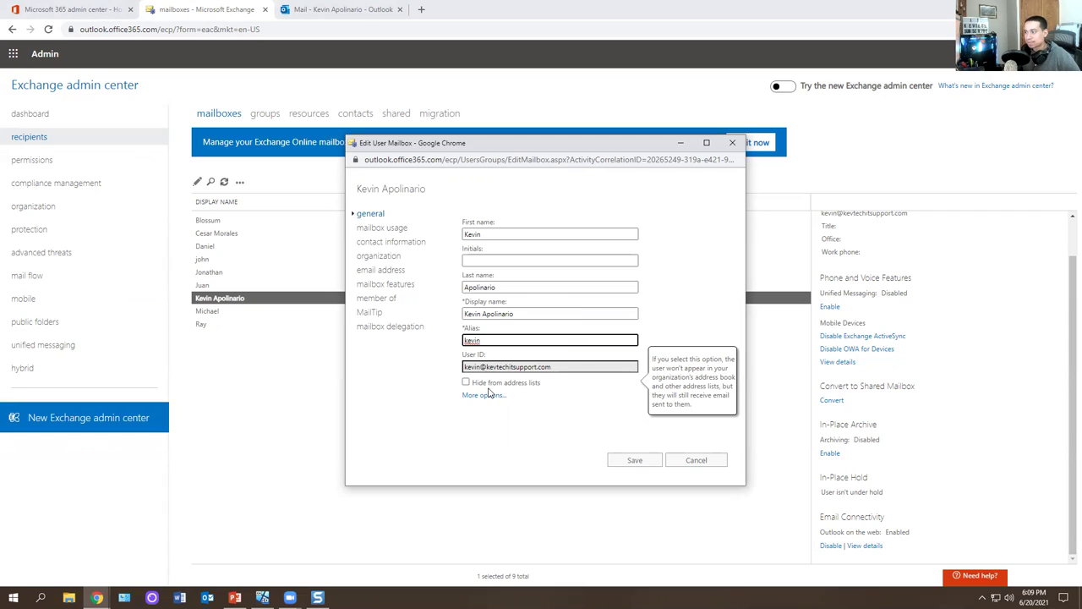
pyautogui.click(488, 394)
pyautogui.scroll(-2, 512, 365)
pyautogui.scroll(2, 514, 362)
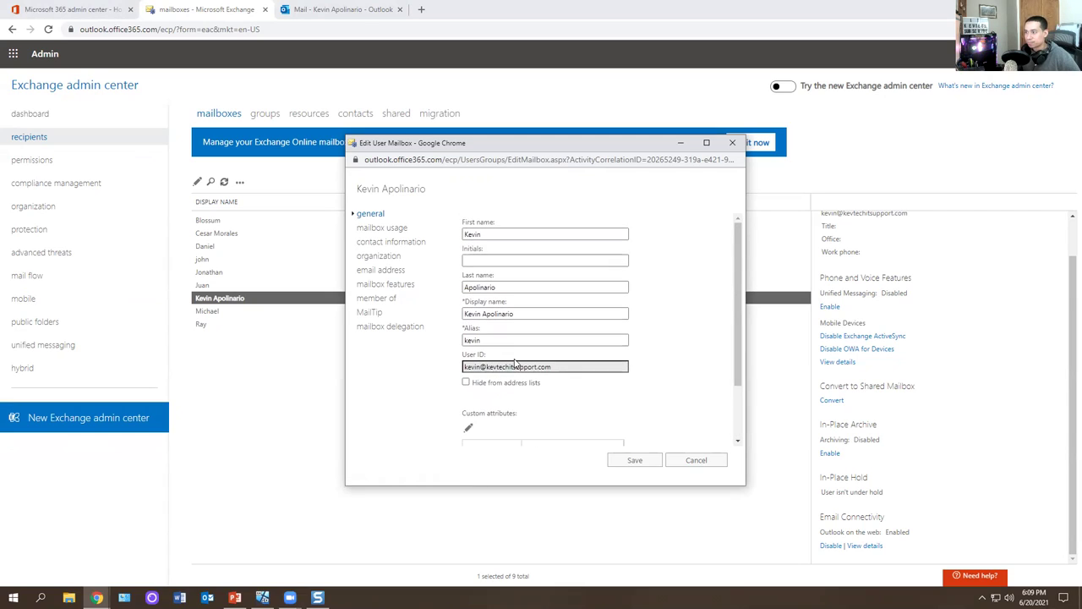
pyautogui.moveTo(478, 383)
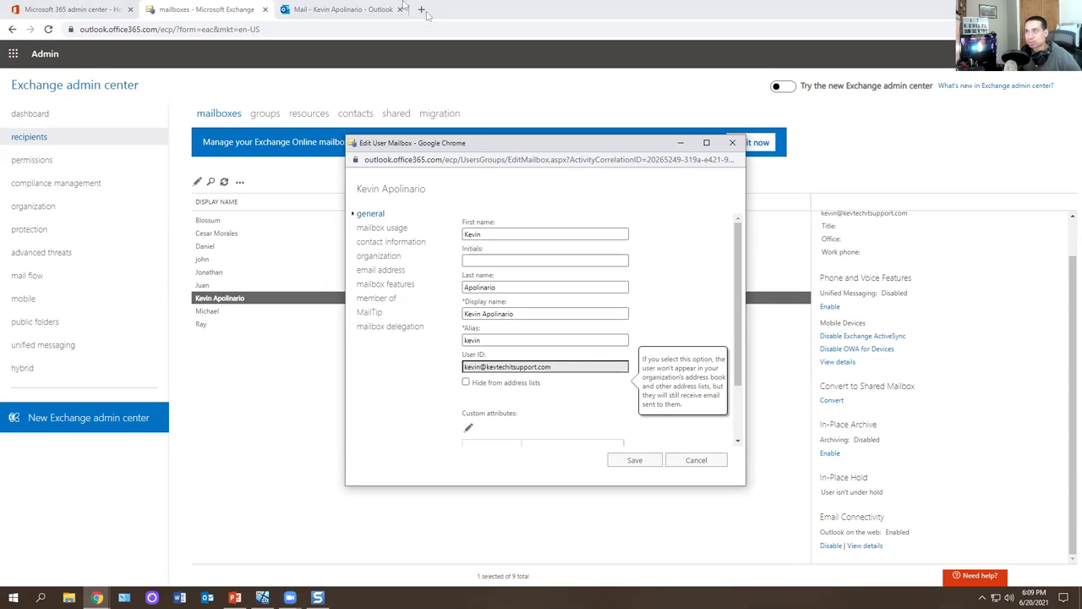
# Start a new message in Outlook, look up the mailbox owner by partial surname as recipient, and return to the mailbox editor
pyautogui.click(343, 9)
pyautogui.click(88, 80)
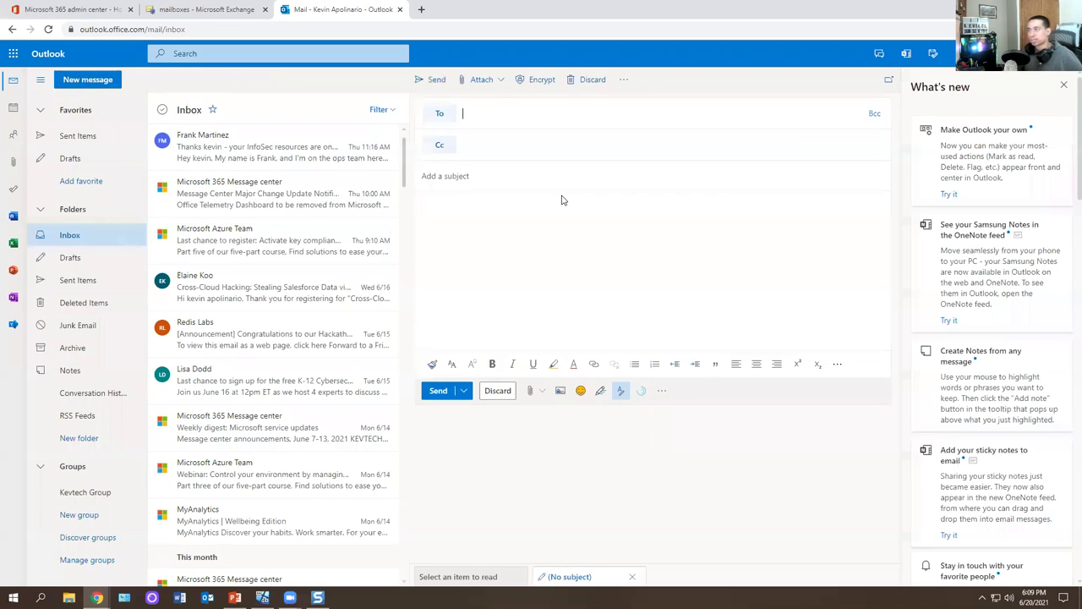
pyautogui.write('apol')
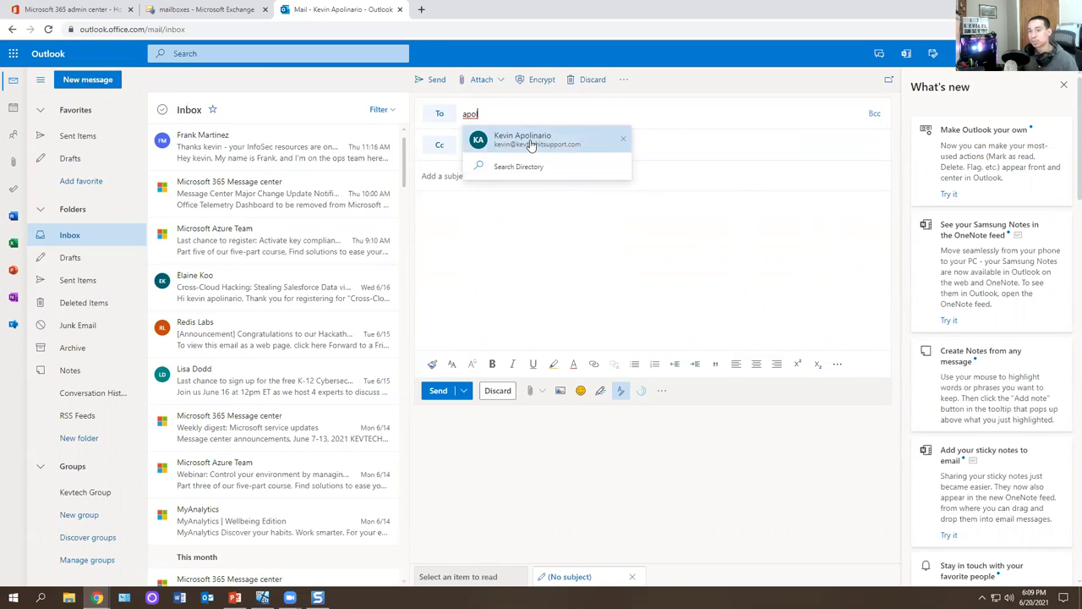
pyautogui.click(203, 10)
pyautogui.doubleClick(269, 297)
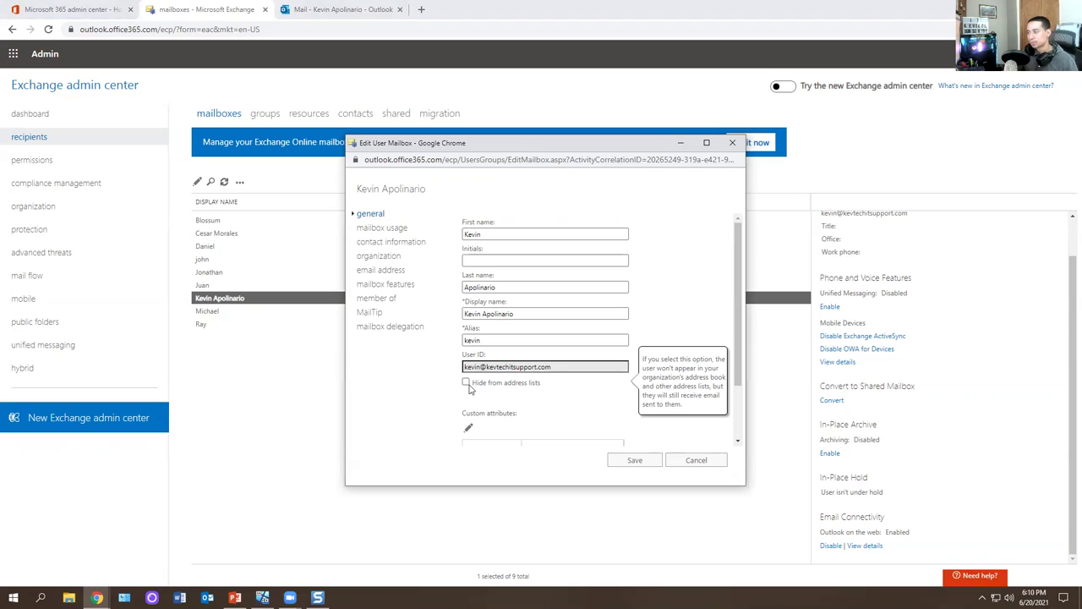
# Add the suggested mailbox owner as the Outlook message's recipient, and return to the "Hide from address lists" option in the mailbox editor
pyautogui.click(378, 7)
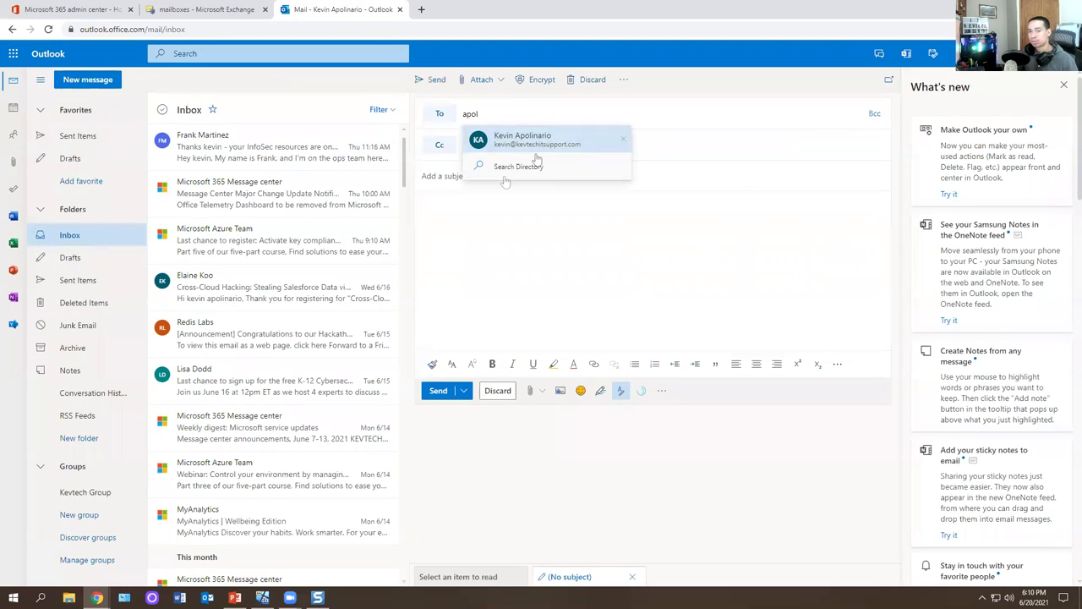
pyautogui.click(510, 144)
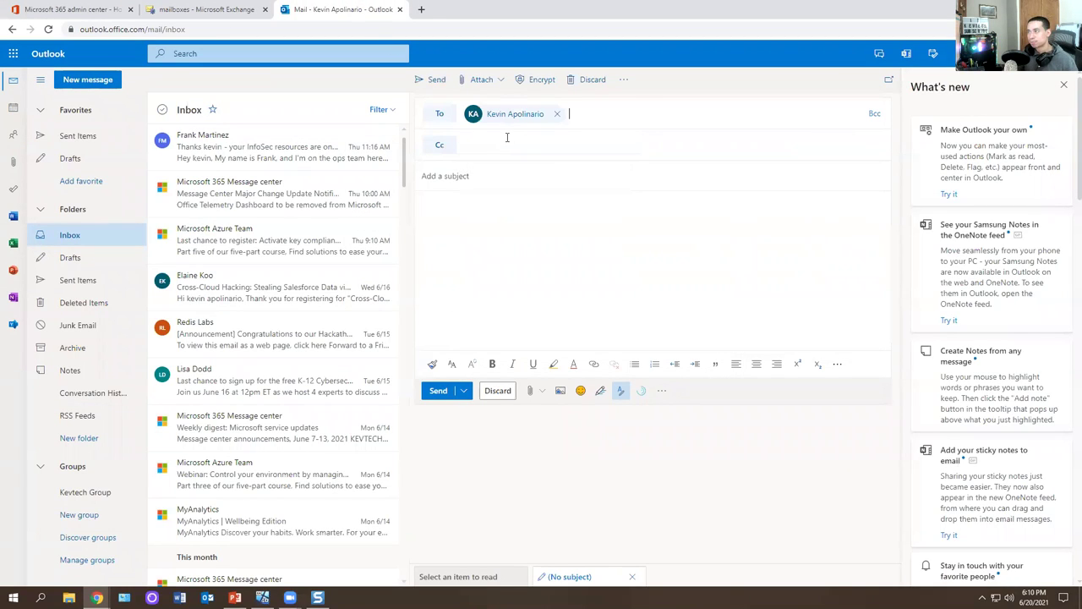
pyautogui.click(203, 9)
pyautogui.doubleClick(276, 301)
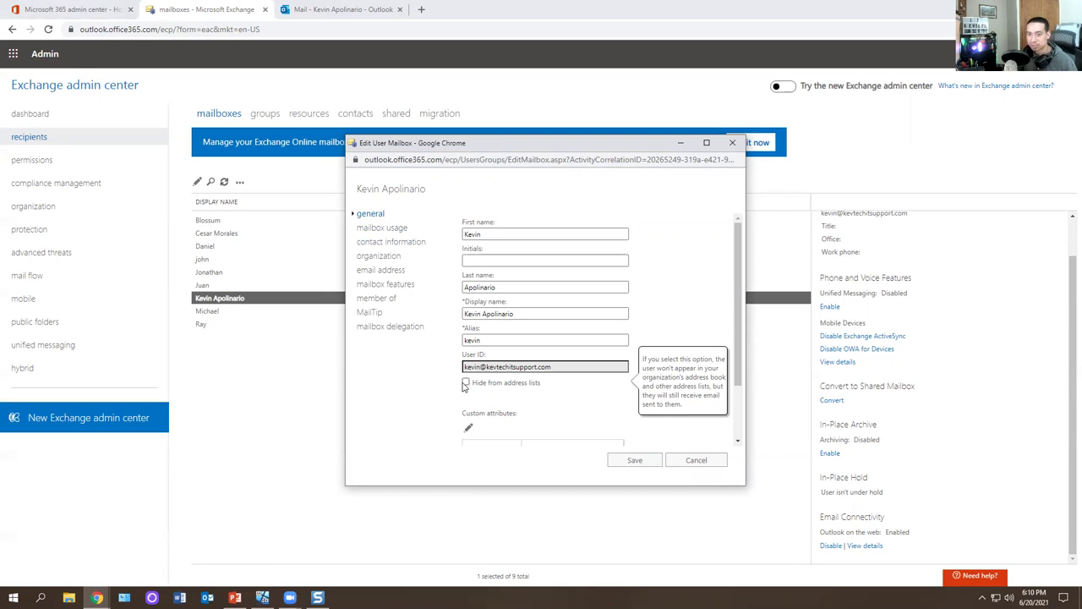
# View the mailbox usage page of the user's mailbox to examine the last logon and the used storage quota
pyautogui.click(388, 228)
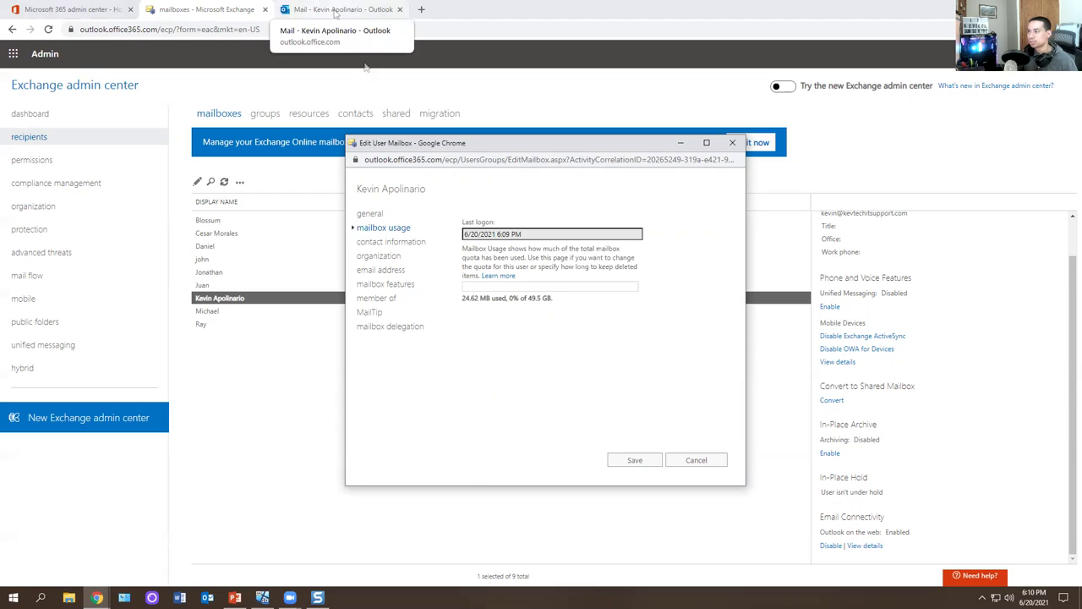
pyautogui.click(391, 243)
pyautogui.click(391, 230)
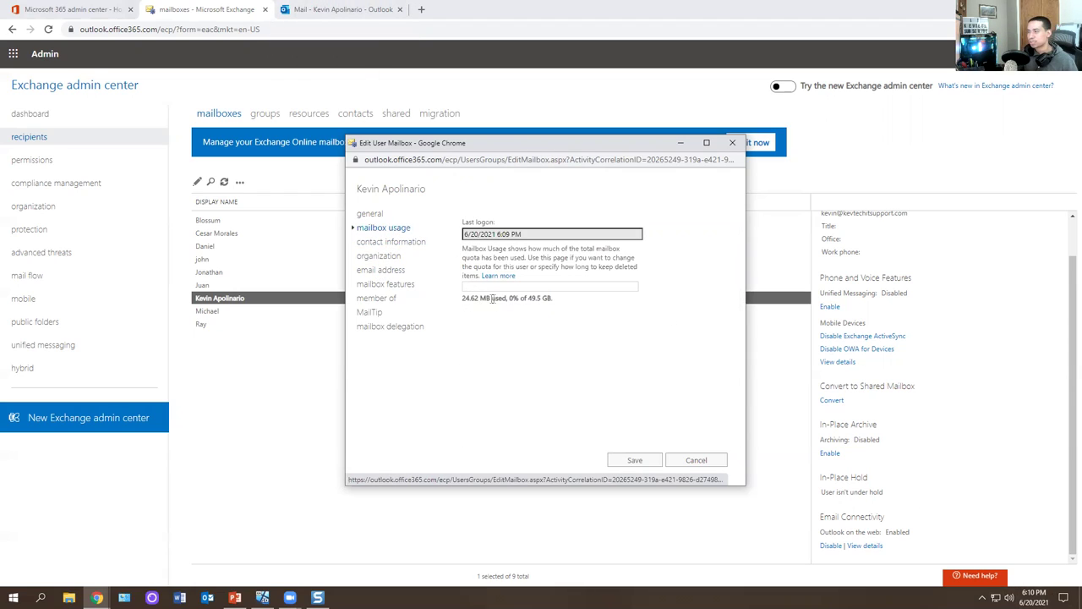
# View the mailbox's contact information page and expand its additional options to examine the address, phone, office and notes fields
pyautogui.click(383, 246)
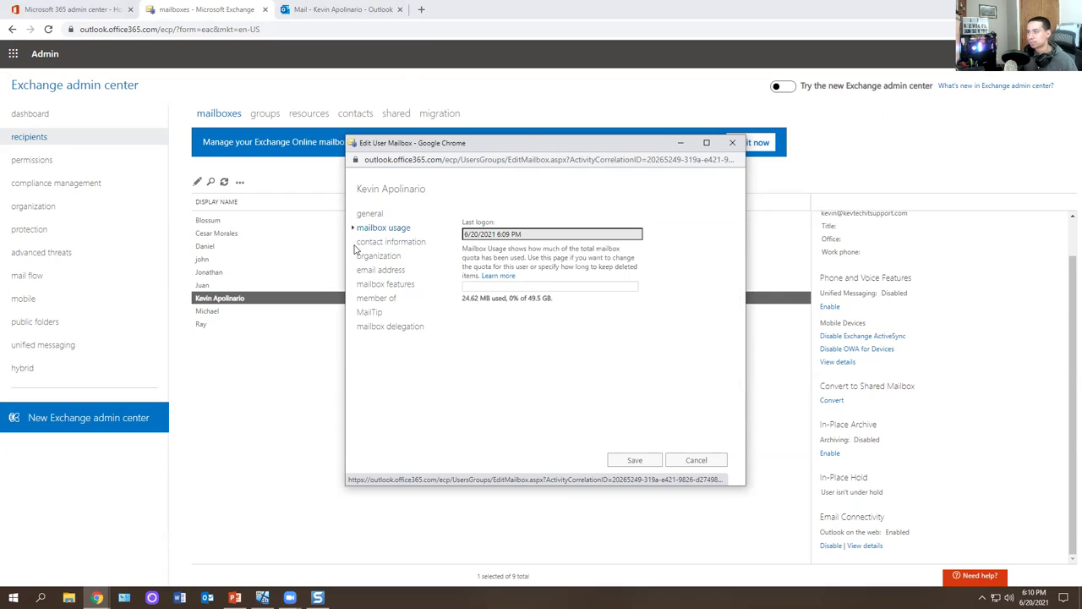
pyautogui.click(368, 242)
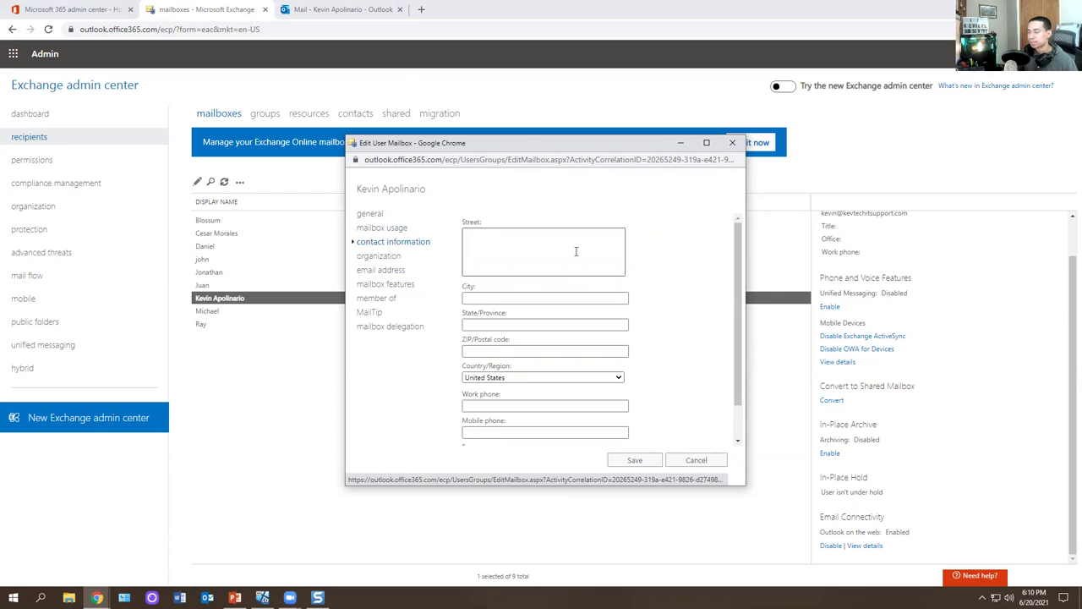
pyautogui.scroll(-1, 485, 258)
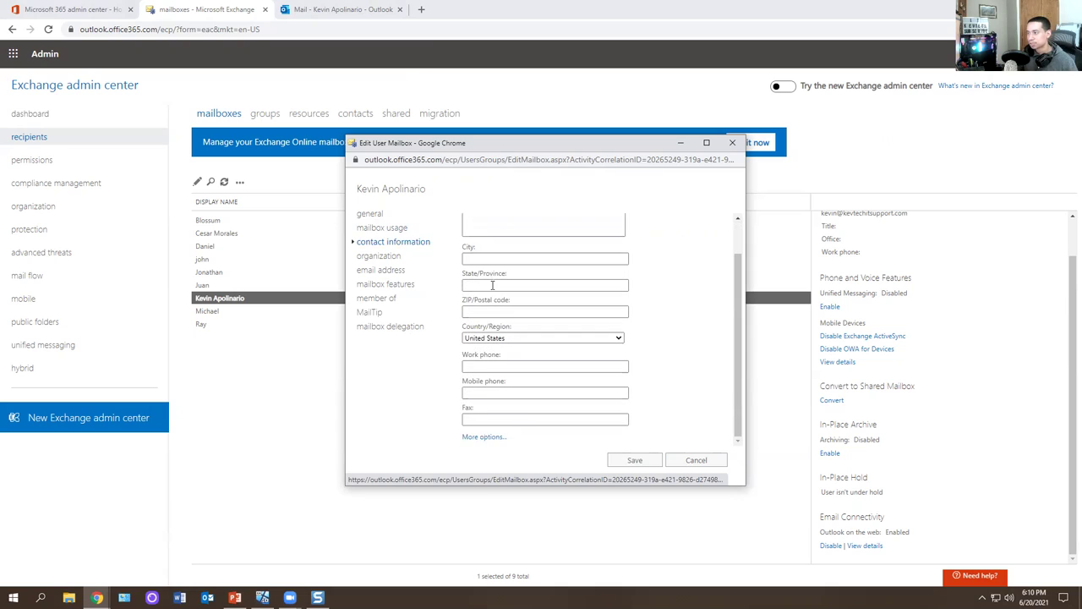
pyautogui.click(486, 443)
pyautogui.scroll(2, 518, 338)
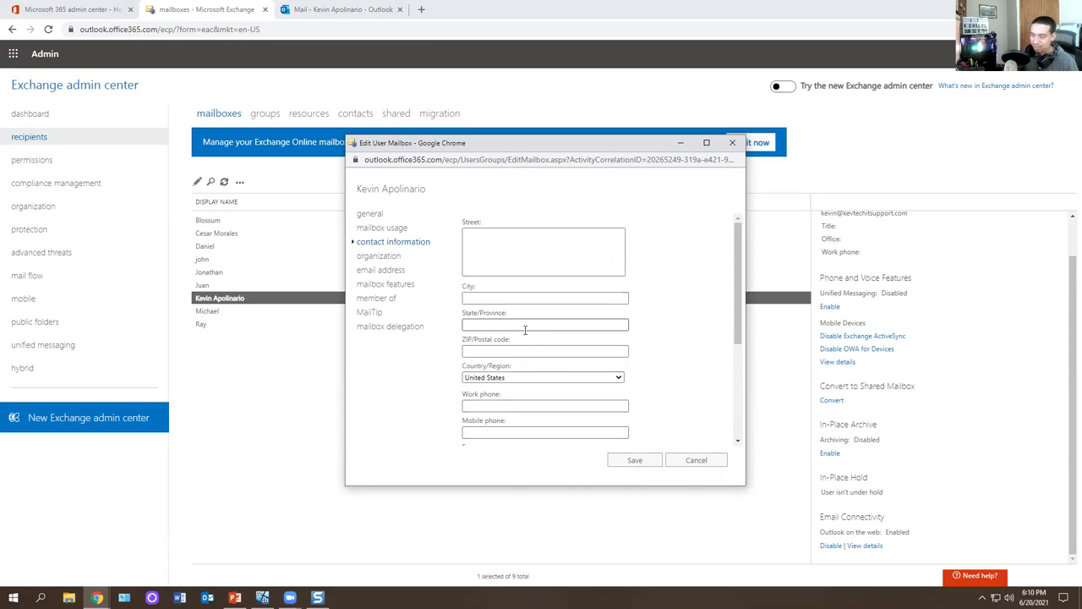
pyautogui.scroll(-2, 517, 338)
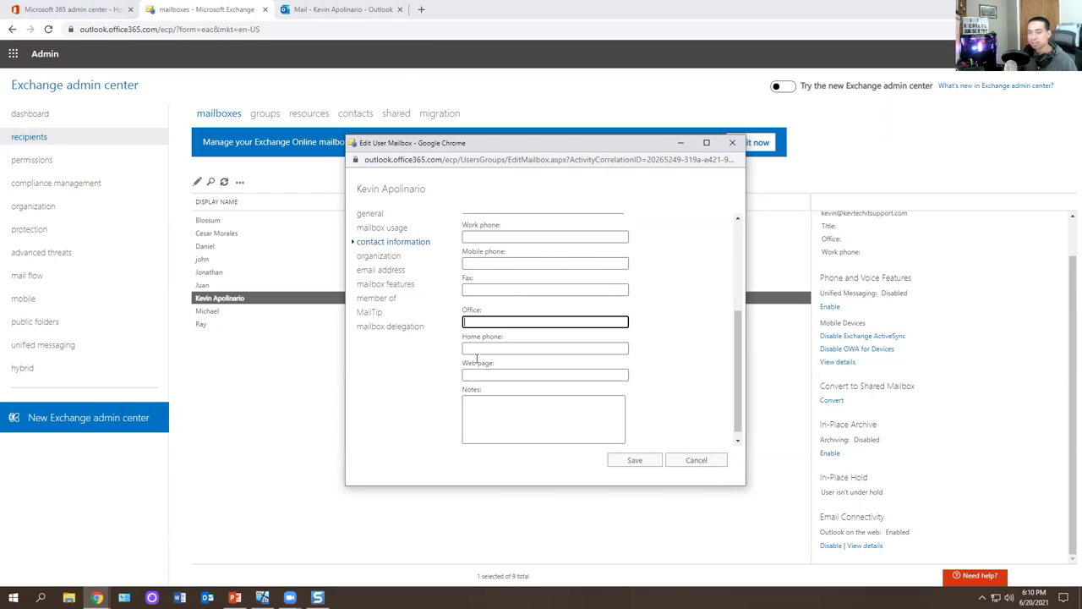
# Switch to Outlook, open the message recipient's profile card and look through its contact, organization and files information
pyautogui.click(355, 9)
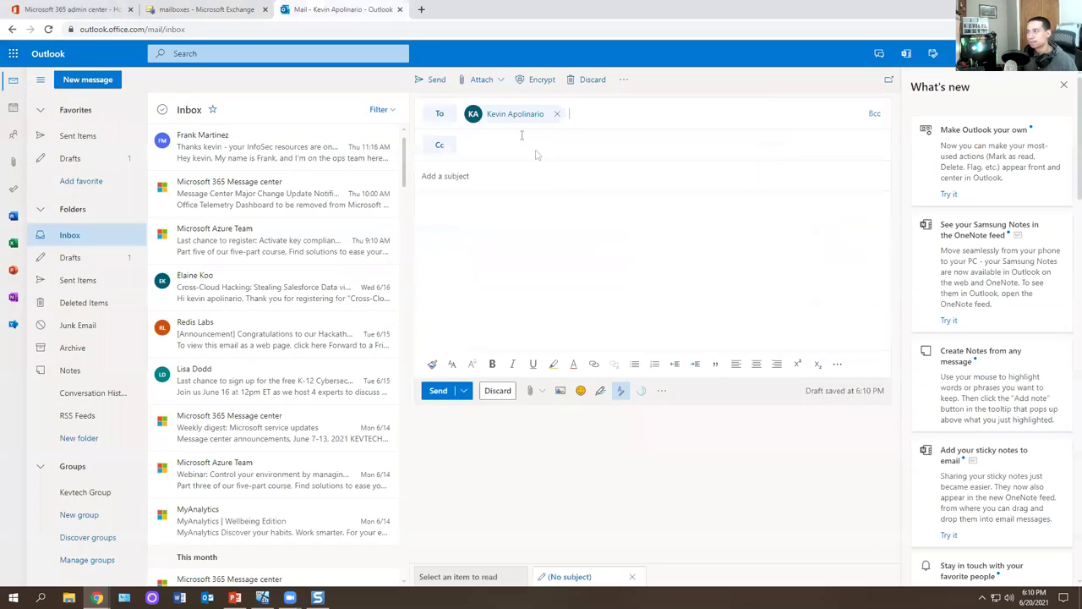
pyautogui.doubleClick(510, 116)
pyautogui.click(382, 156)
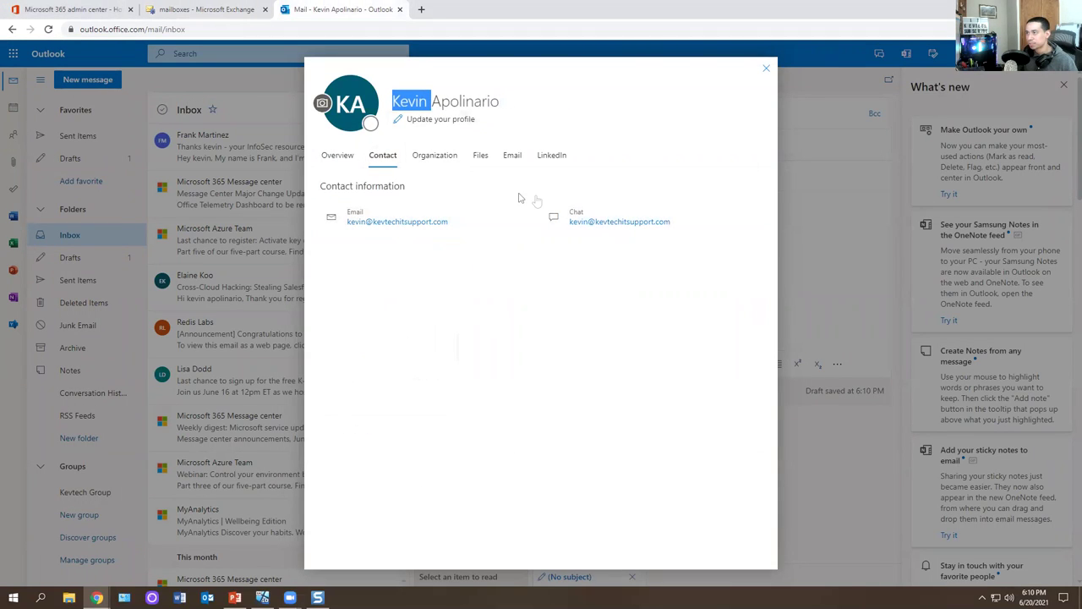
pyautogui.click(448, 159)
pyautogui.click(480, 159)
pyautogui.click(382, 157)
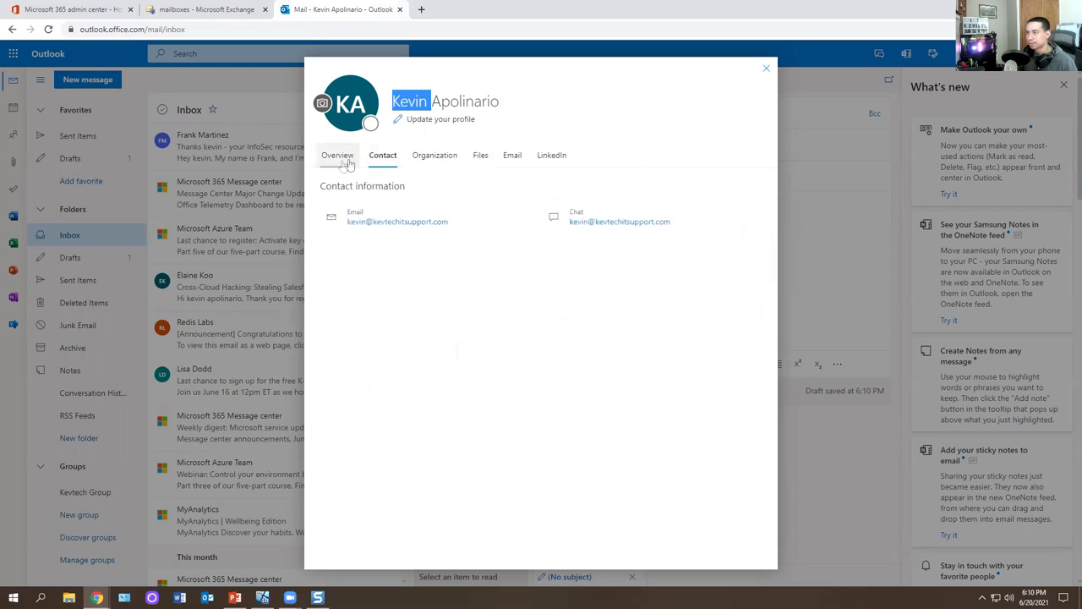
# Return to the mailbox editor in Exchange and examine the organization page's title, department and company fields
pyautogui.click(211, 10)
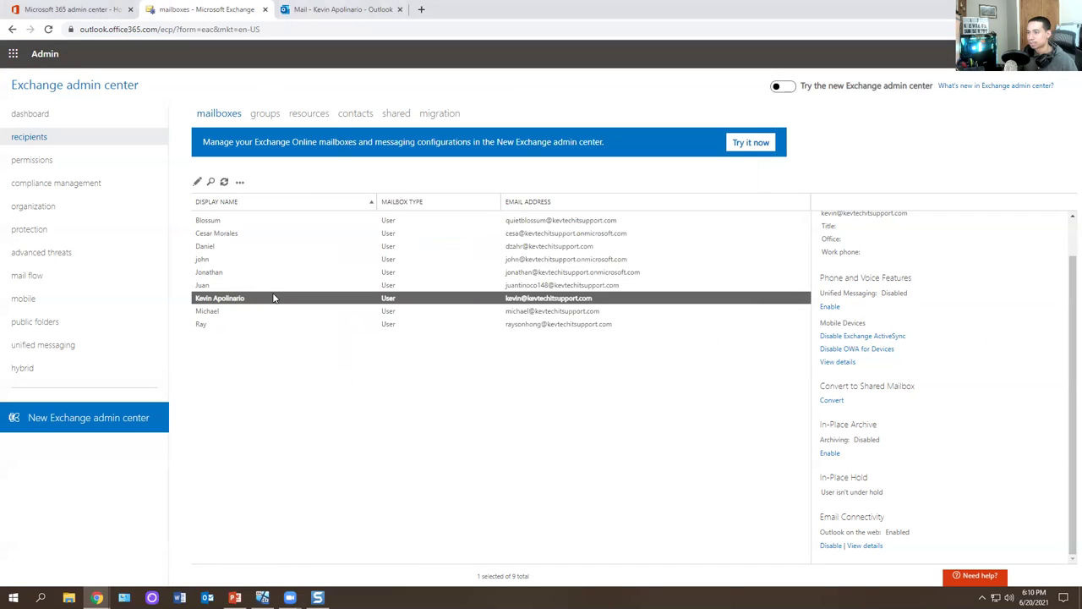
pyautogui.doubleClick(277, 297)
pyautogui.click(387, 257)
pyautogui.click(487, 234)
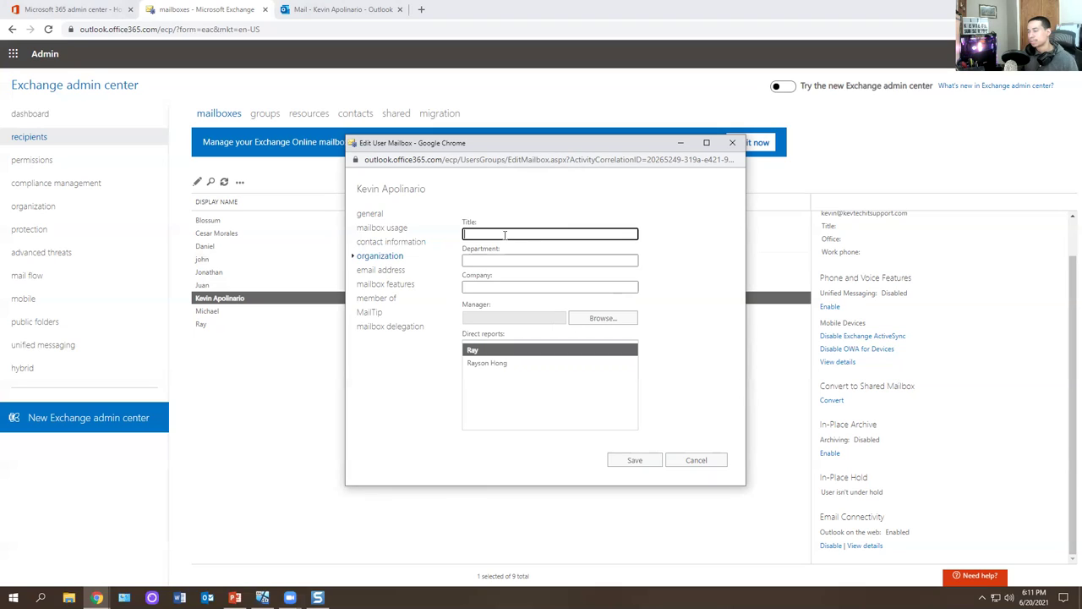
pyautogui.click(483, 260)
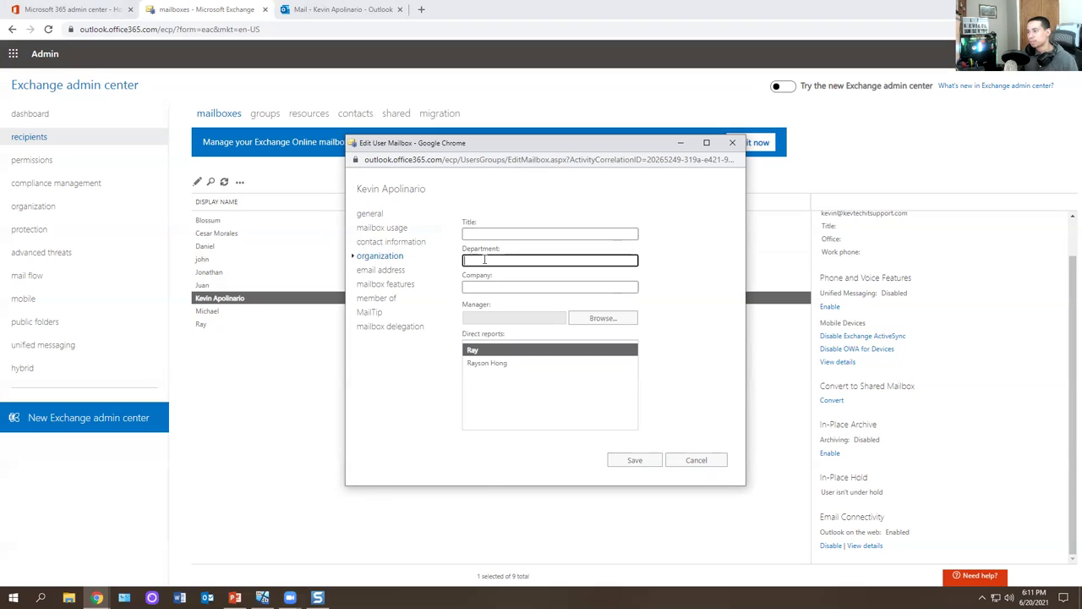
pyautogui.click(485, 285)
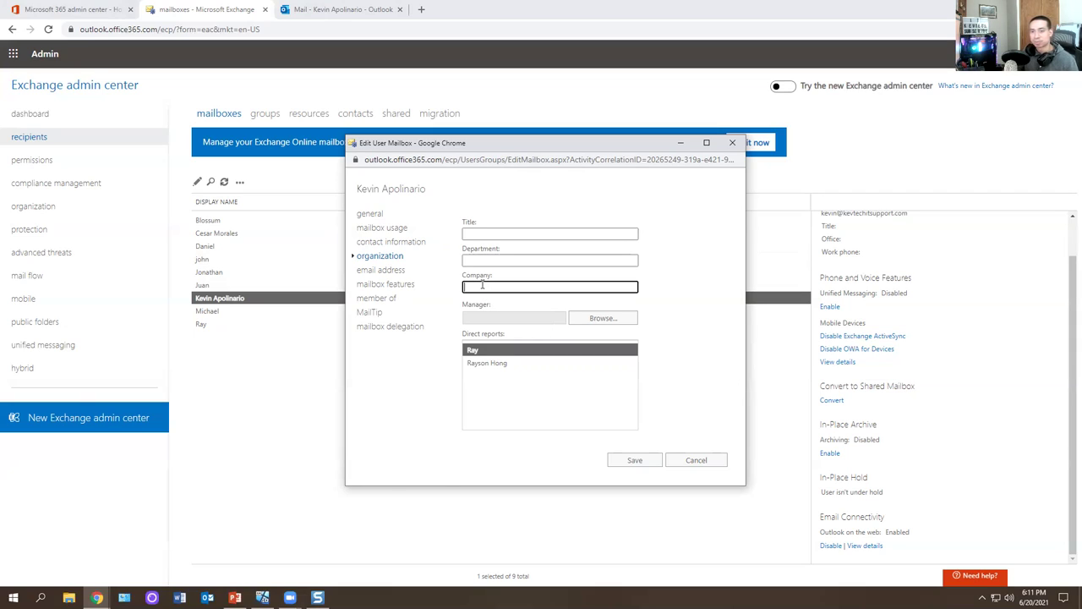
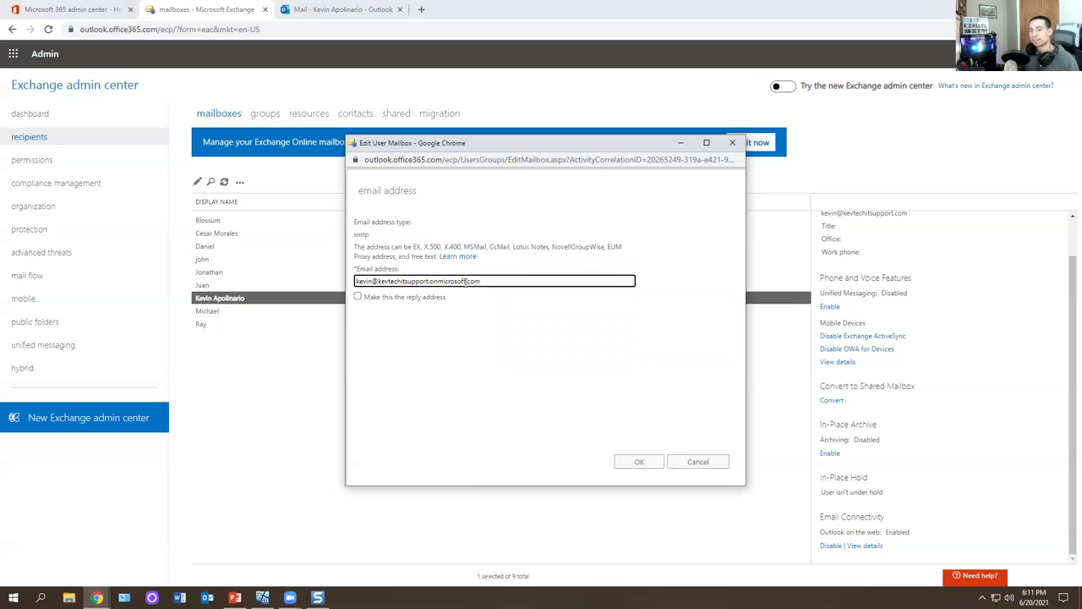
# Leave the smtp address details unchanged, view the details of the SIP address, and cancel back to the address list
pyautogui.click(693, 462)
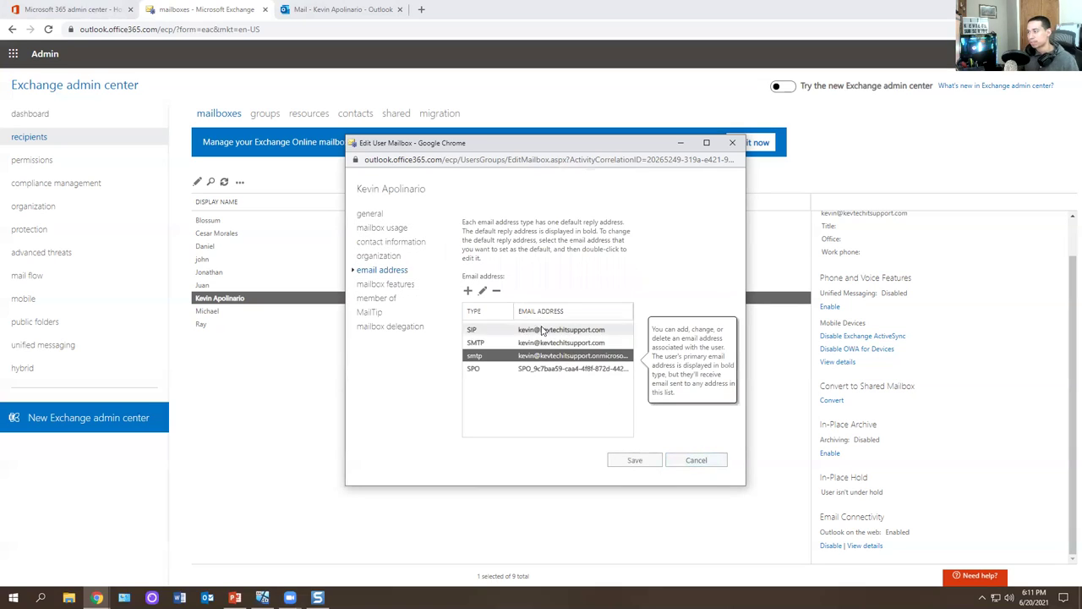
pyautogui.click(544, 332)
pyautogui.doubleClick(556, 338)
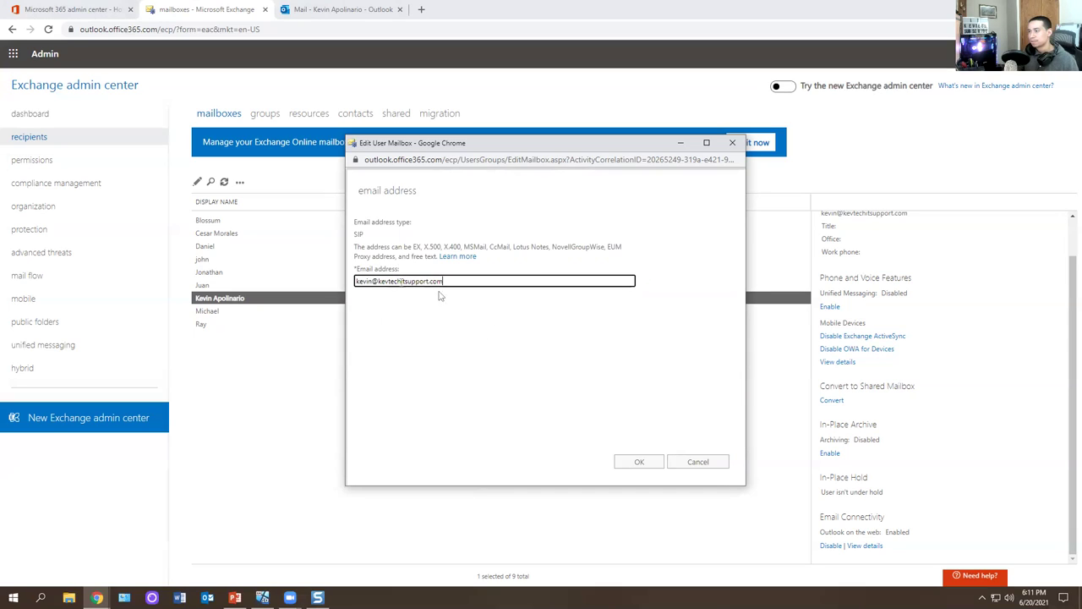
pyautogui.click(700, 462)
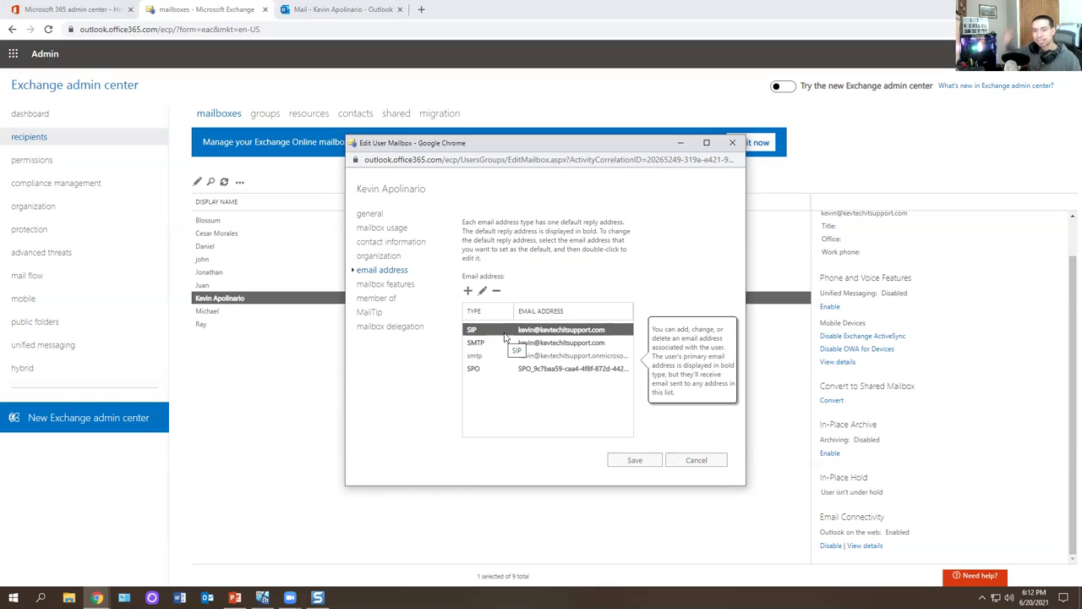
# Examine the form for adding an SMTP address, try its "Make this the reply address" option, and cancel the form
pyautogui.click(468, 290)
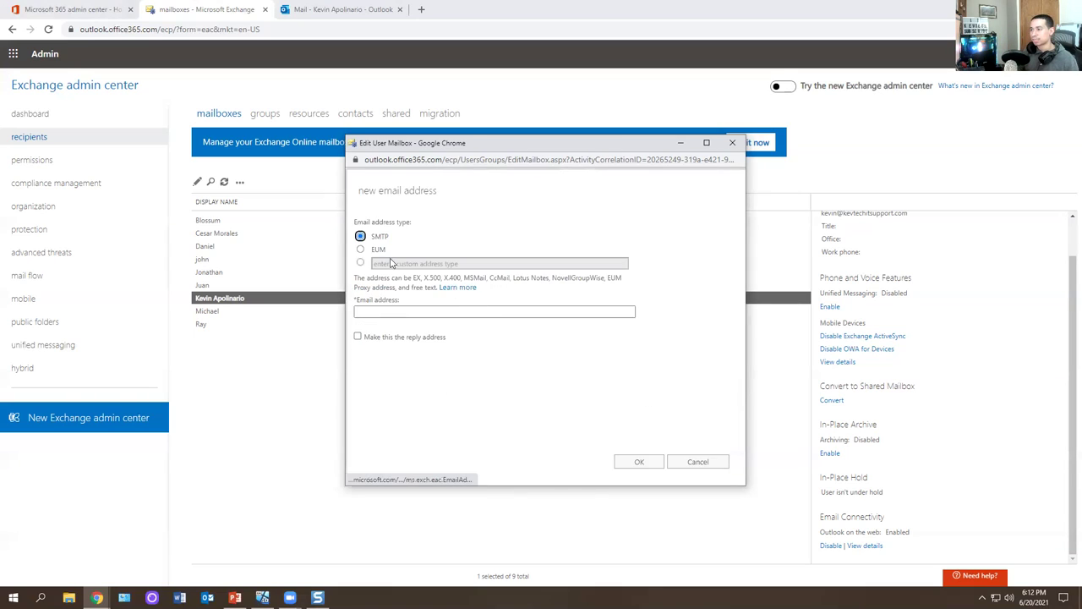
pyautogui.click(356, 336)
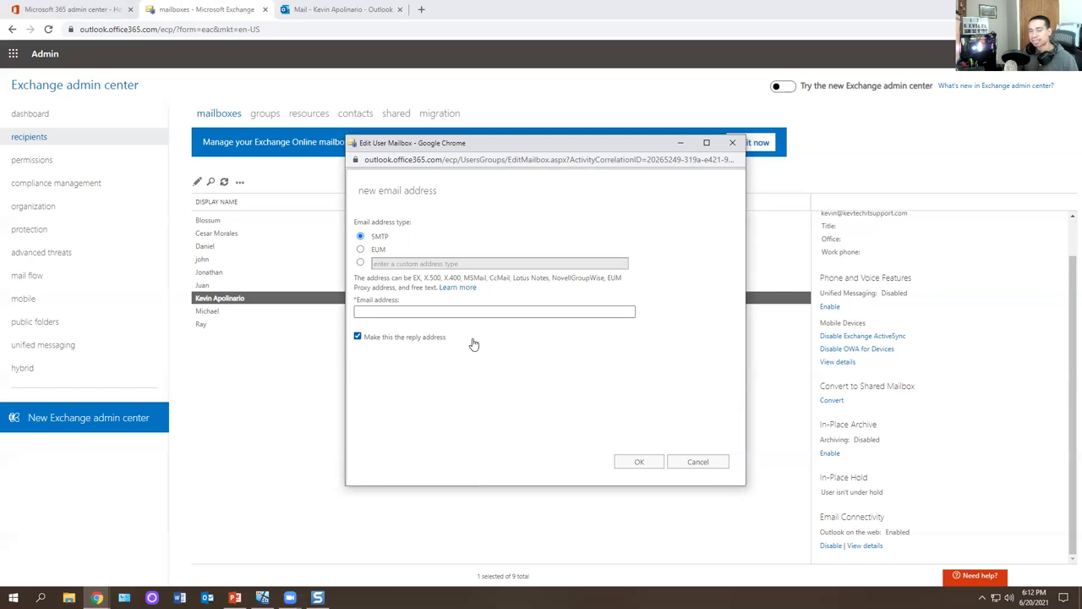
pyautogui.click(698, 460)
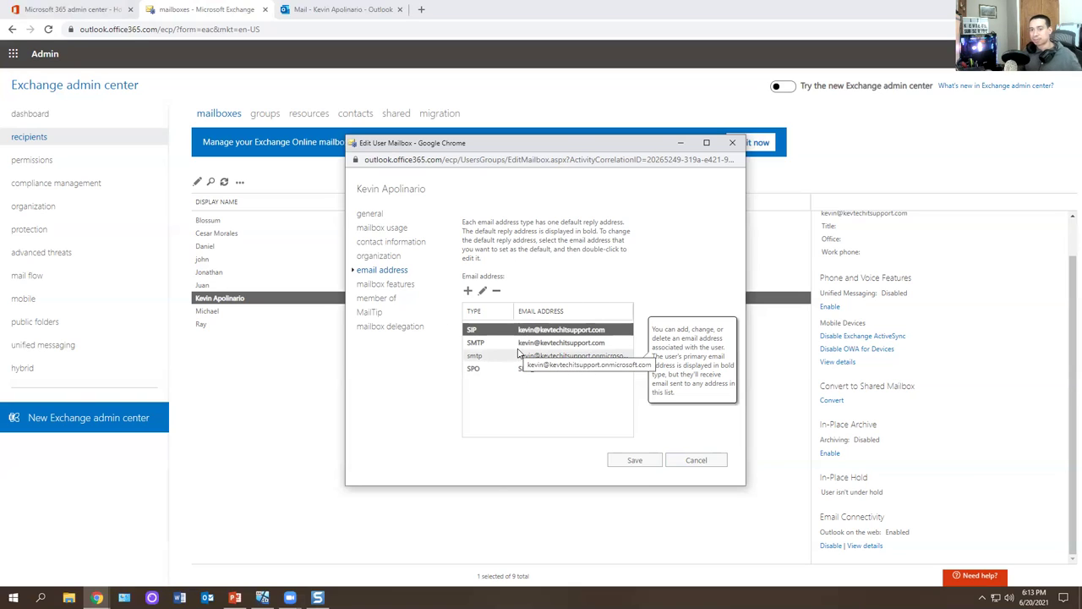
# Examine the choices for the sharing, role assignment, retention and address book policies on the mailbox features page
pyautogui.click(377, 288)
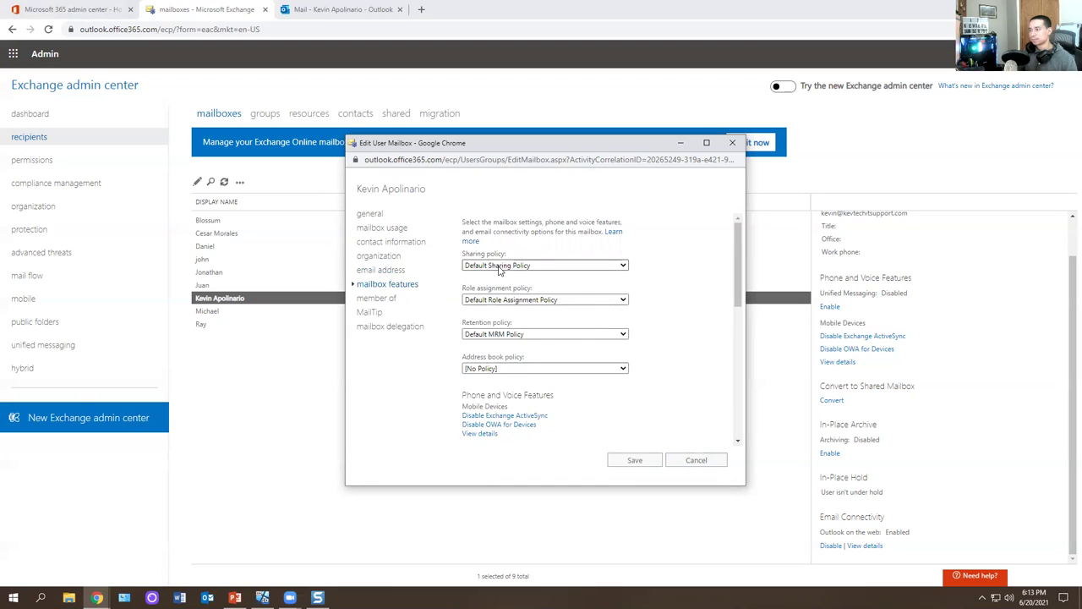
pyautogui.click(499, 265)
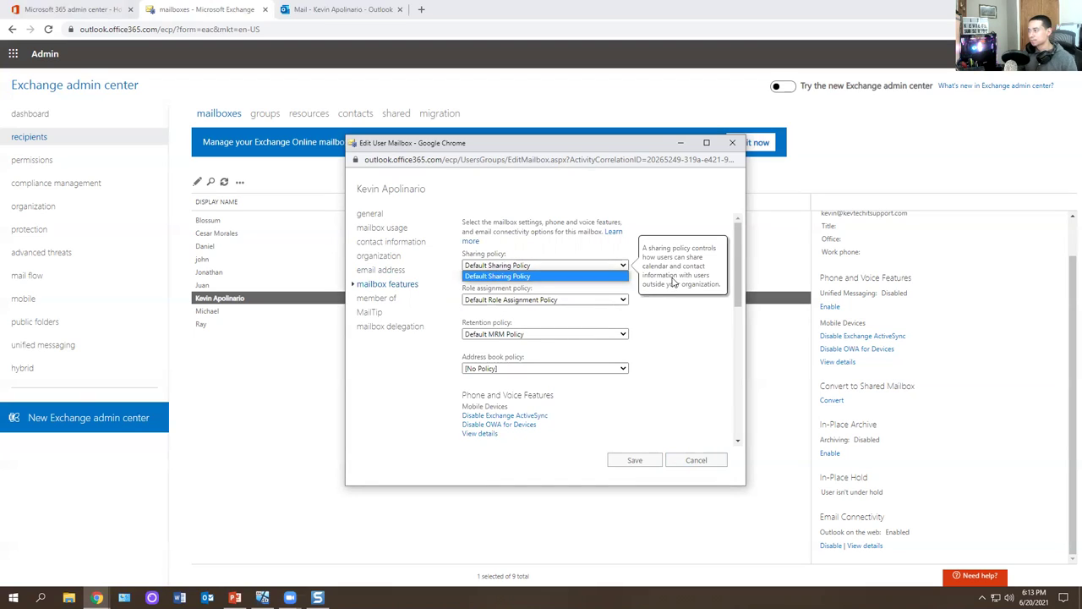
pyautogui.click(556, 299)
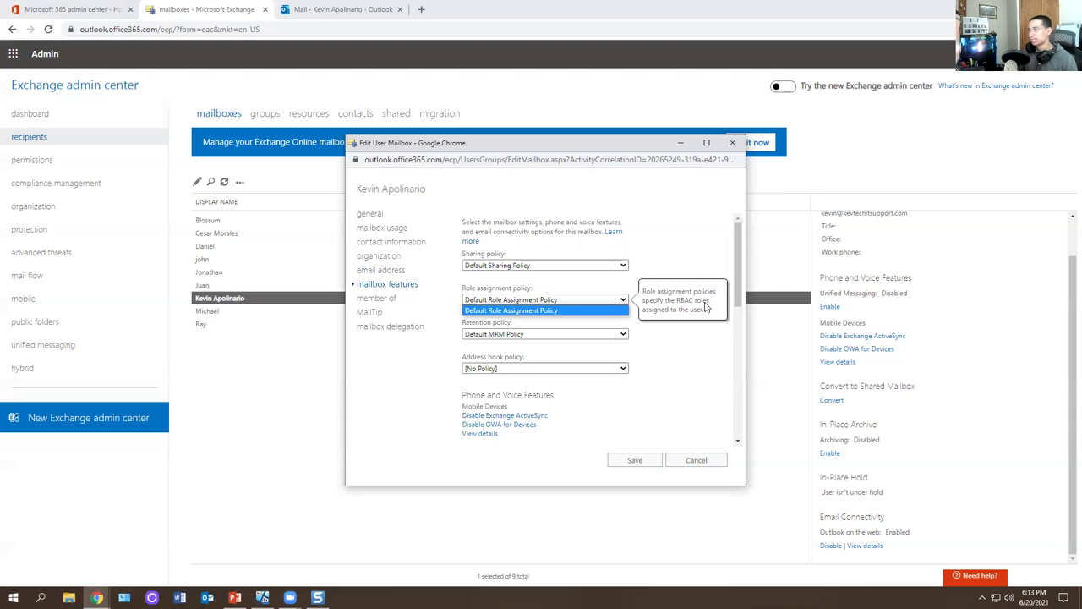
pyautogui.click(564, 310)
pyautogui.click(486, 333)
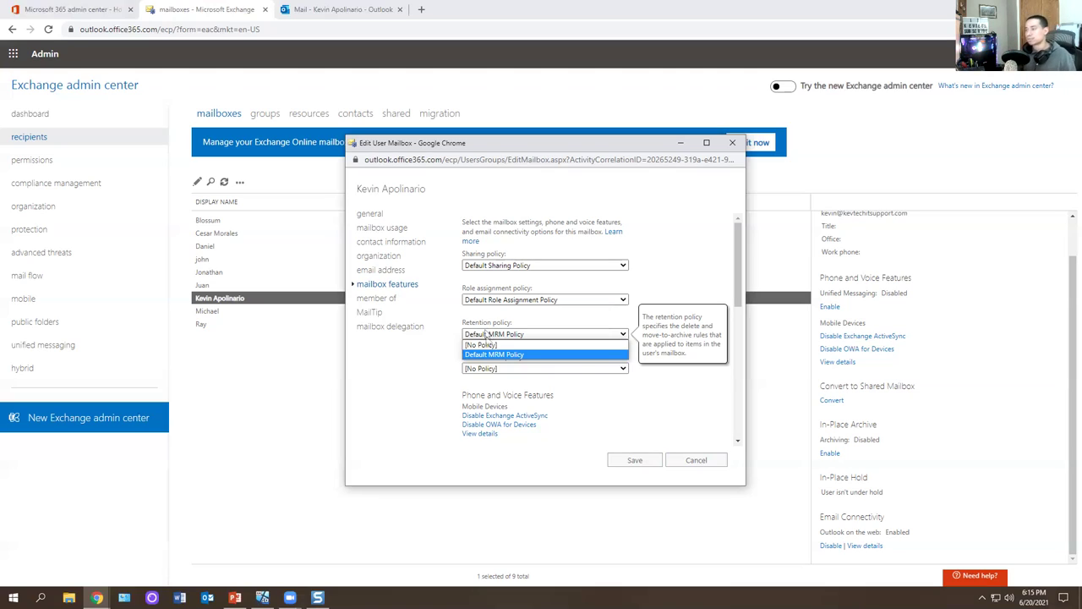
pyautogui.click(562, 356)
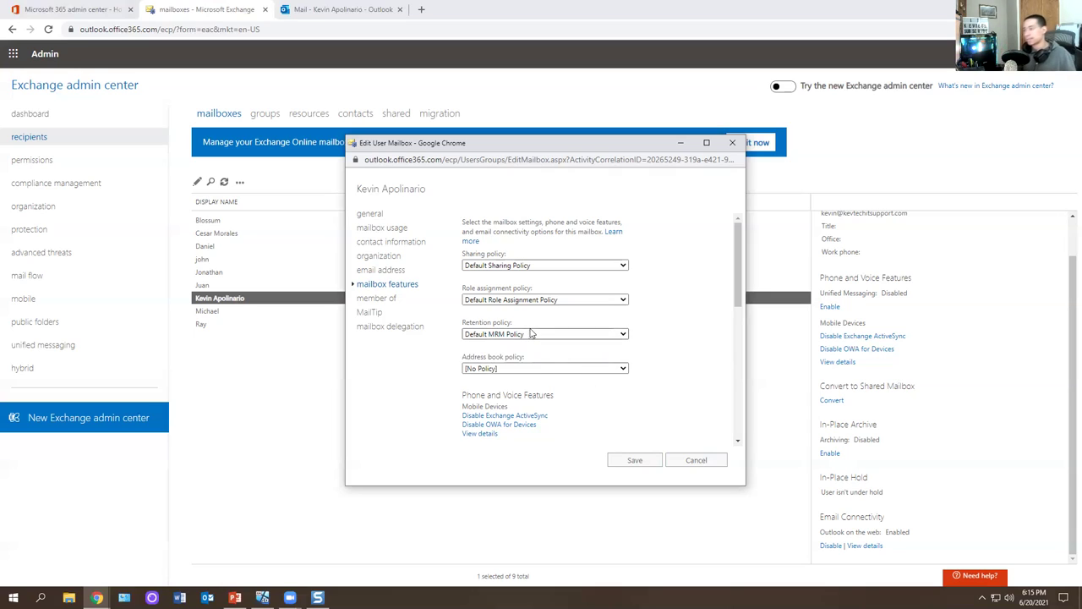
pyautogui.click(522, 369)
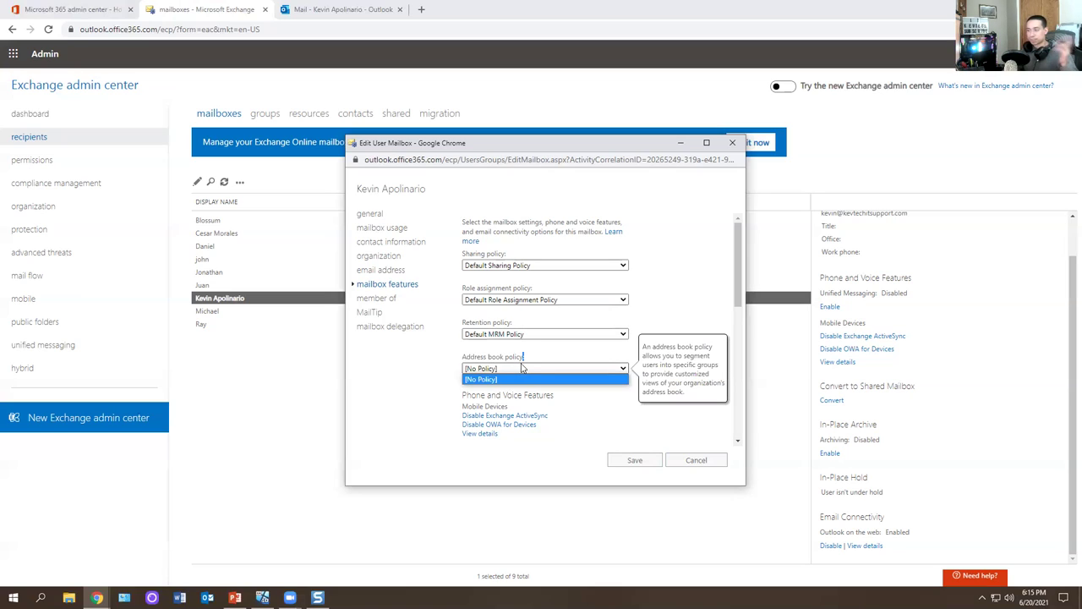
# View the mailbox's mobile device details, look over the actions available for the listed Outlook device, and cancel without saving
pyautogui.scroll(-1, 526, 366)
pyautogui.scroll(-1, 546, 343)
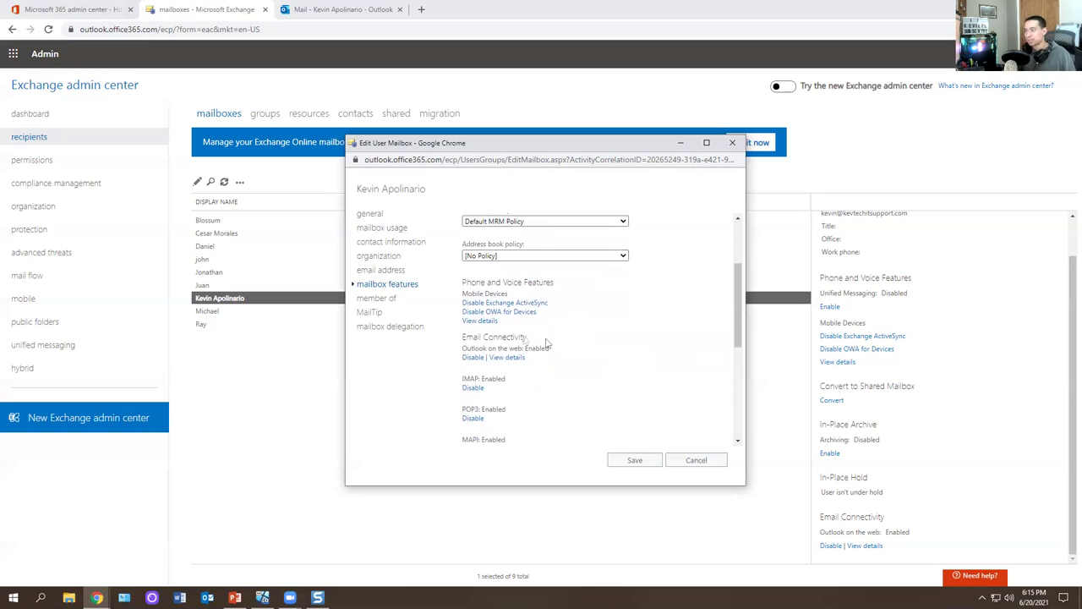
pyautogui.click(485, 322)
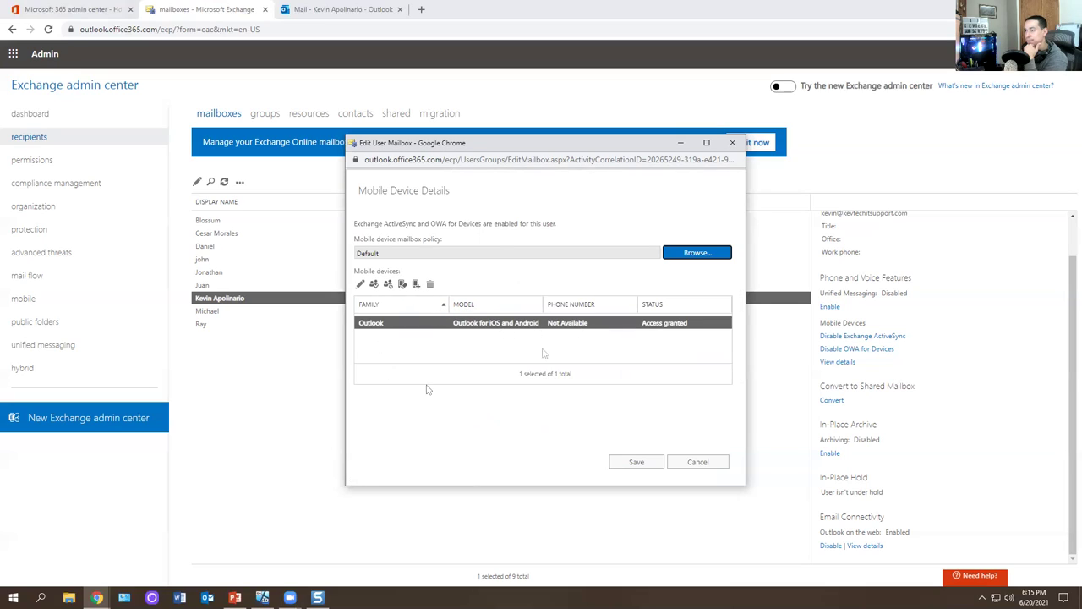
pyautogui.click(415, 284)
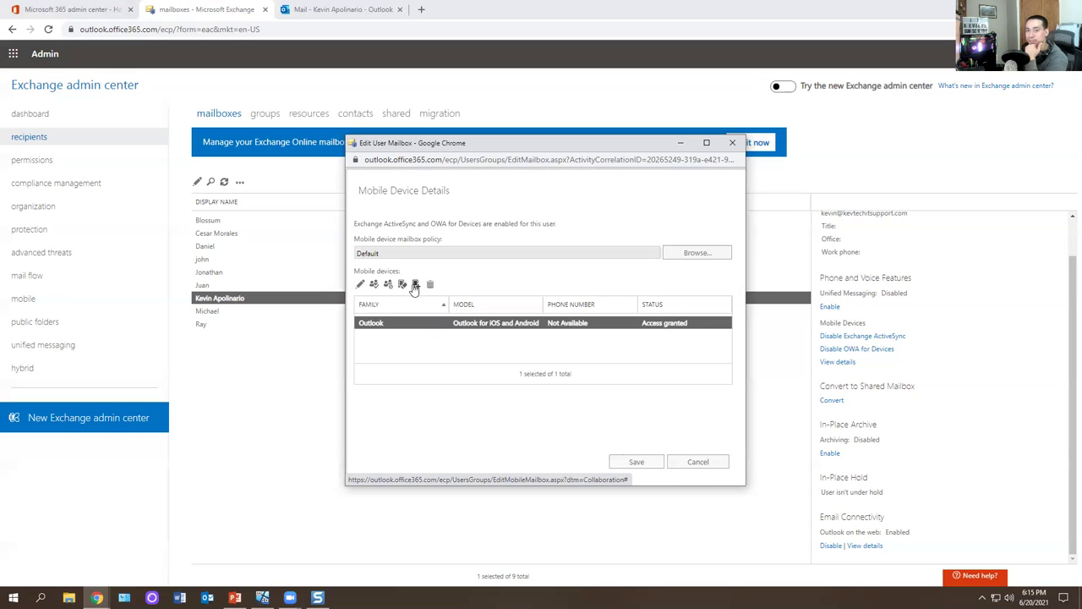
pyautogui.click(607, 402)
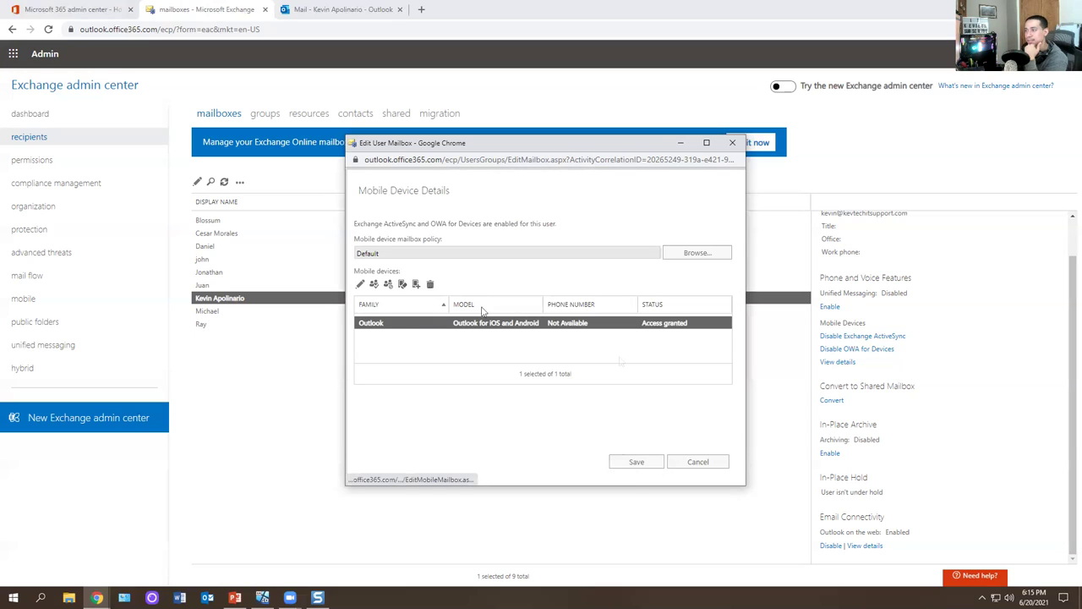
pyautogui.click(694, 468)
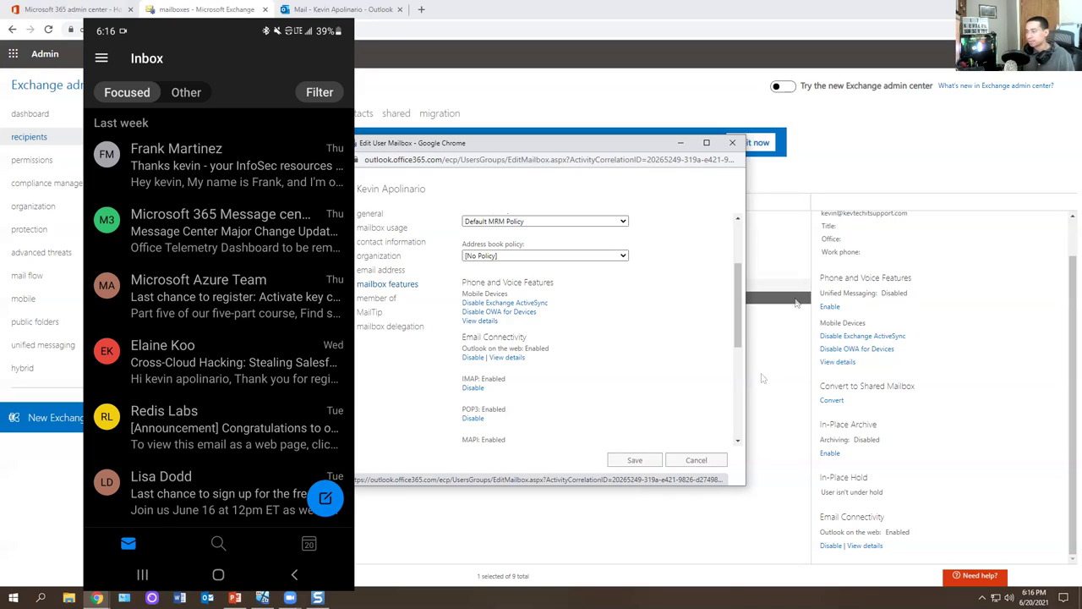
# Reopen the mobile device details and examine the account settings in Outlook on the phone, including automatic replies
pyautogui.click(487, 321)
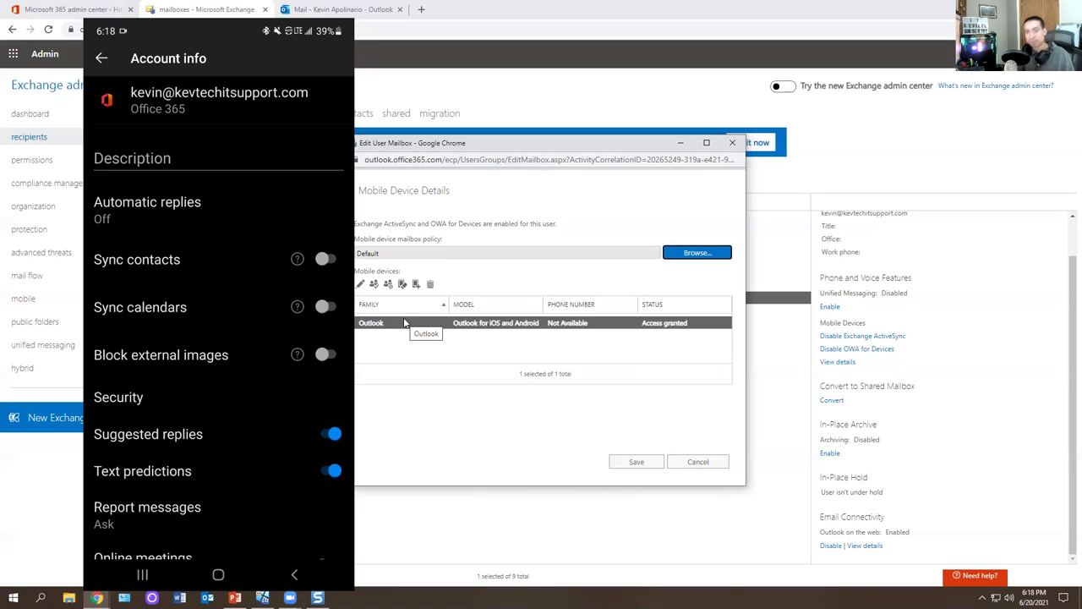
pyautogui.click(147, 210)
pyautogui.click(325, 95)
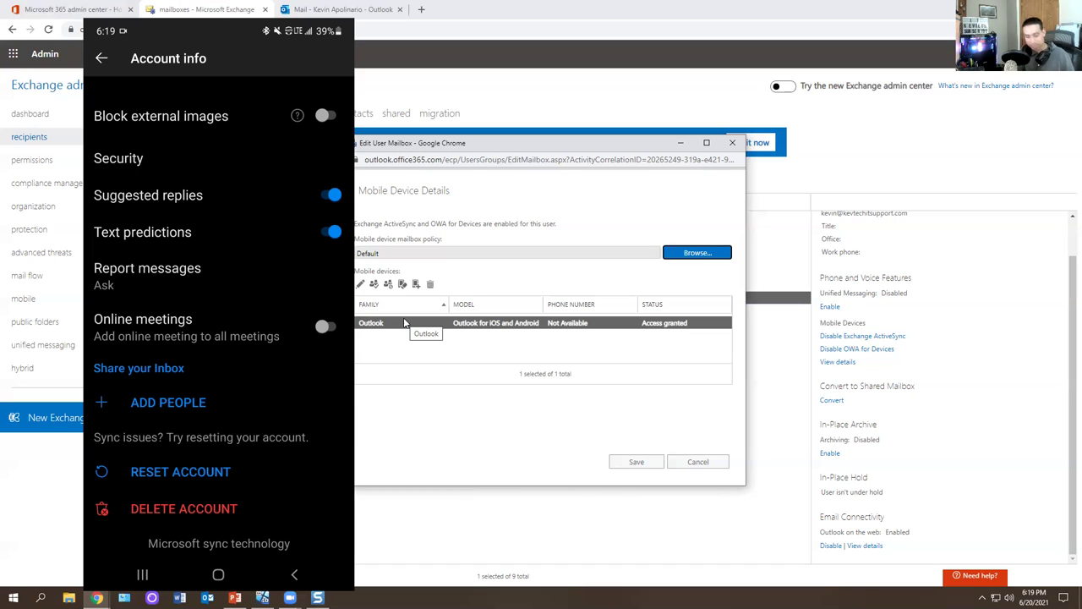
pyautogui.scroll(5, 218, 321)
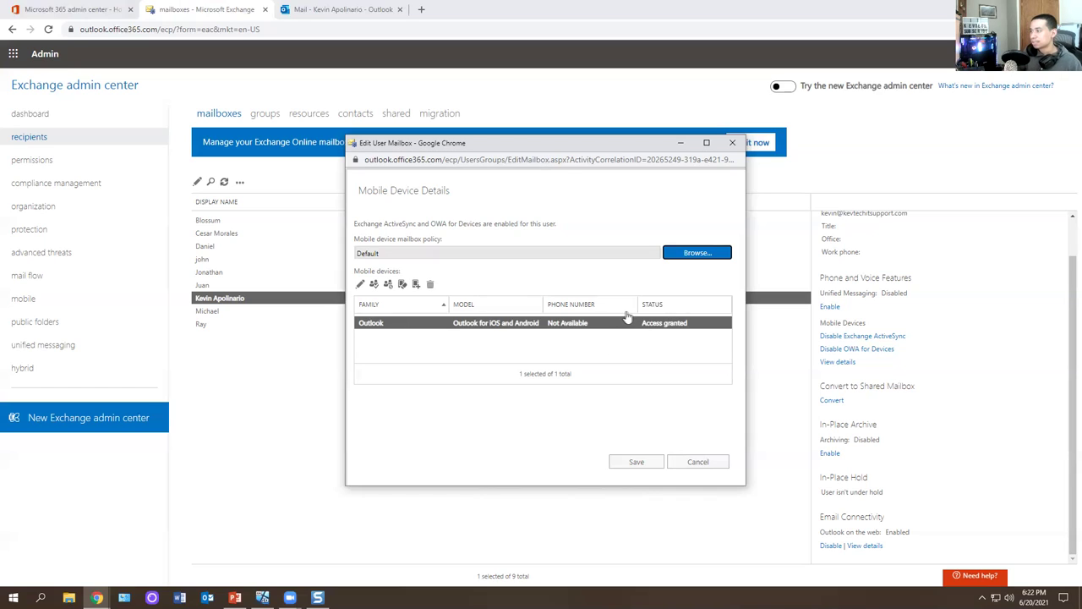
# Close the mailbox editor without saving and reopen the selected mailbox's mobile device details to check the Outlook device's access status
pyautogui.click(732, 142)
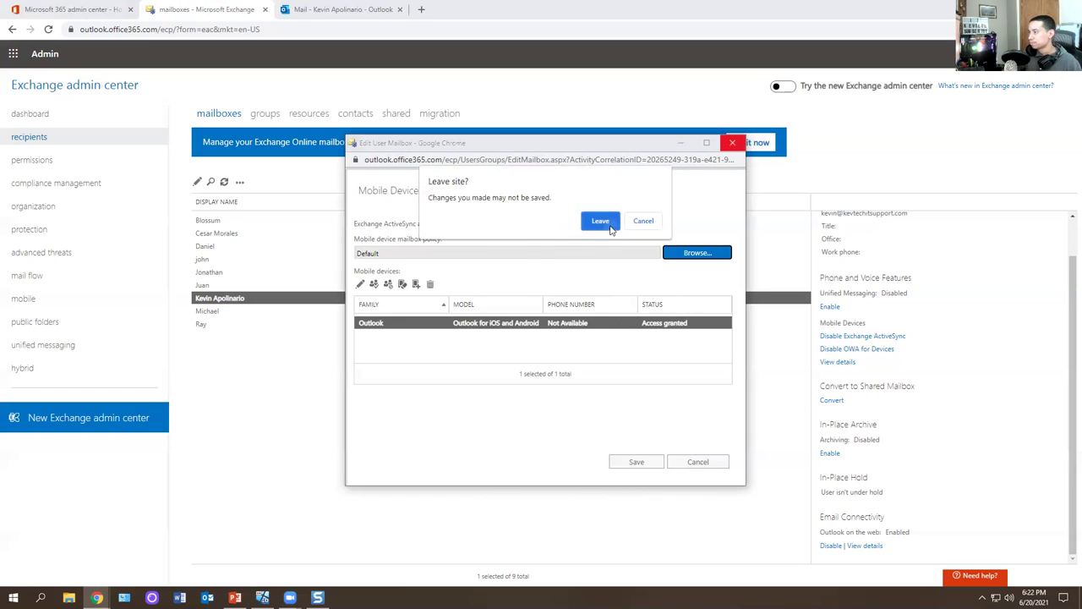
pyautogui.click(600, 221)
pyautogui.click(830, 362)
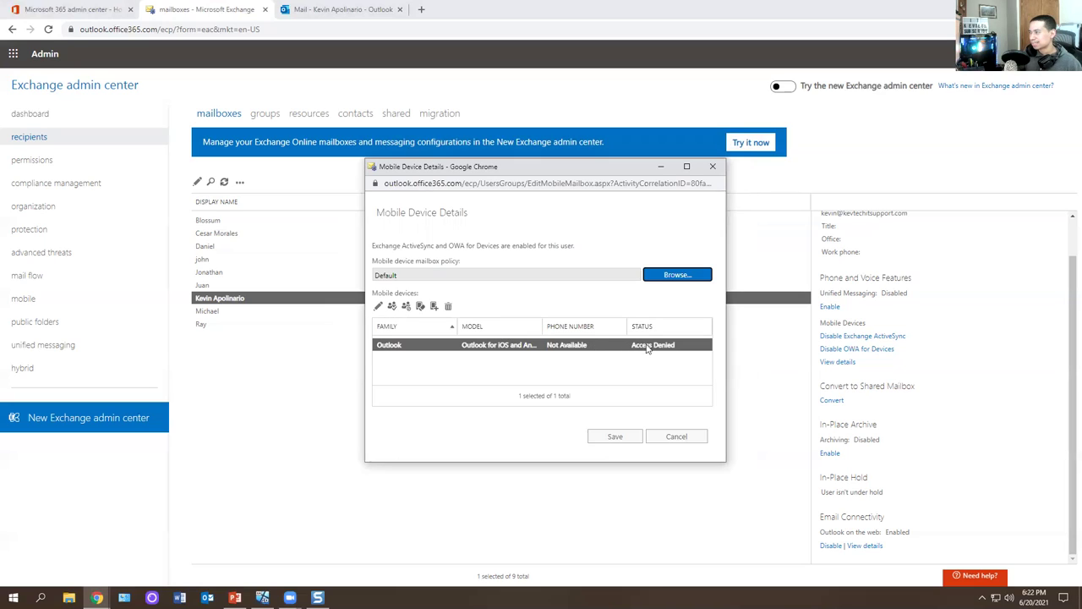
# Remove the Outlook device from the mailbox's mobile devices and save the change
pyautogui.click(448, 306)
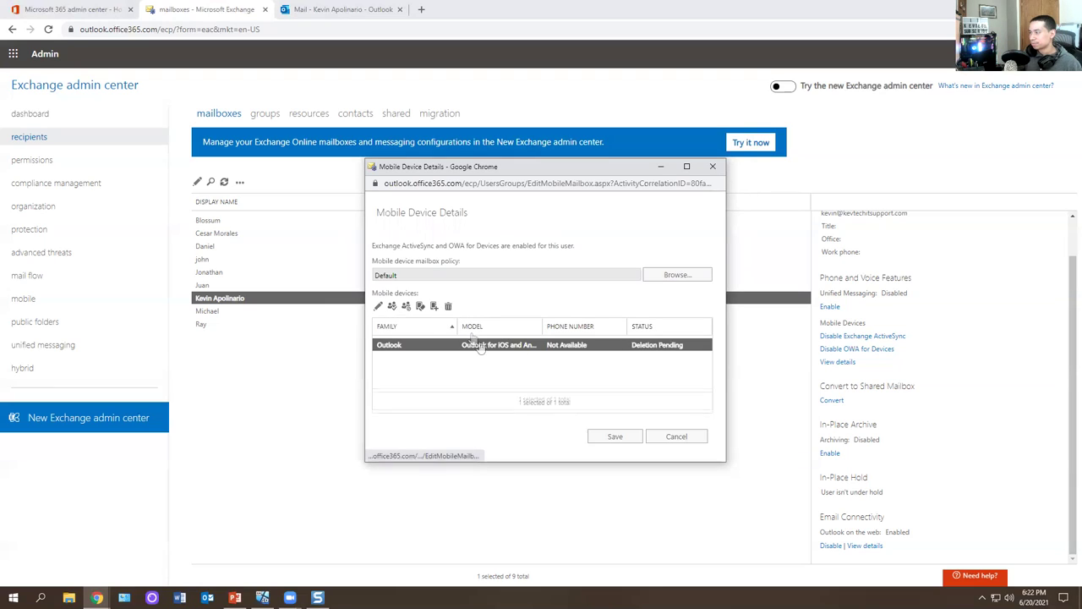
pyautogui.click(602, 442)
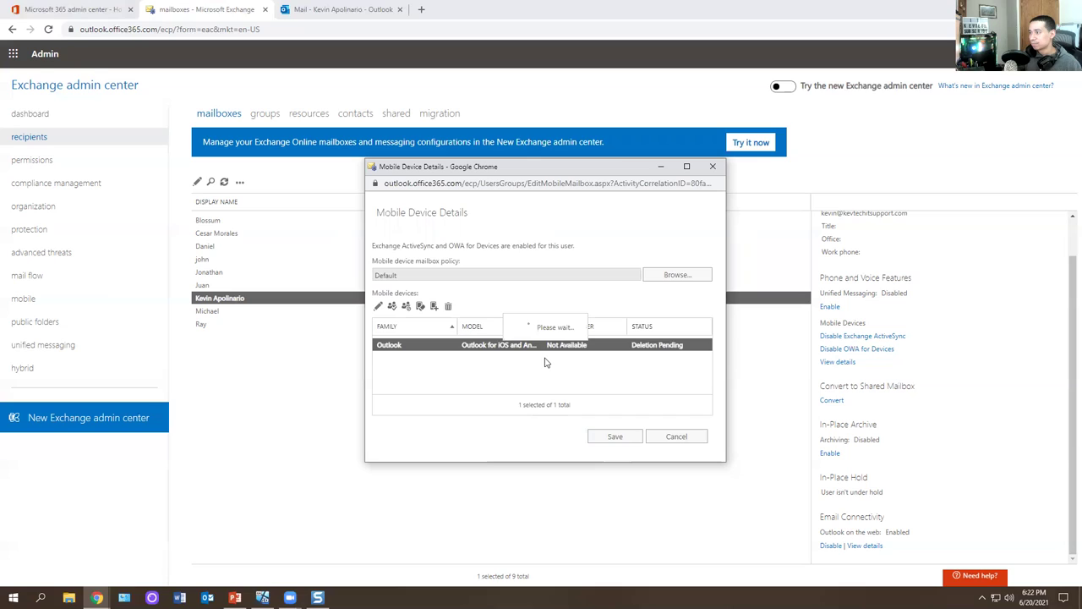
pyautogui.click(602, 380)
# Switch to Outlook on the web, close the open contact card and discard the draft message without a subject
pyautogui.click(325, 8)
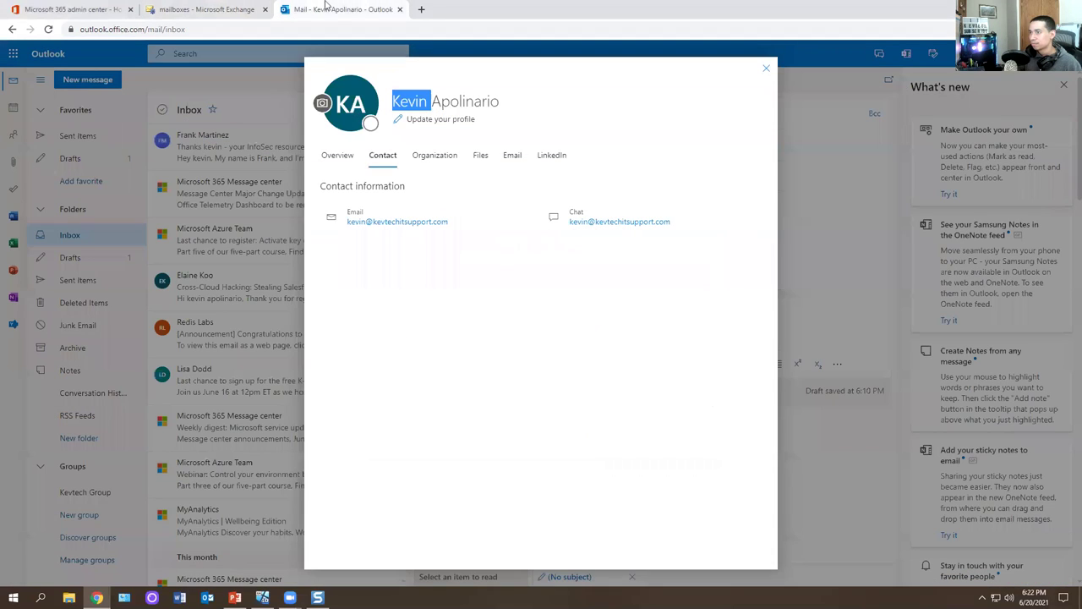
pyautogui.click(269, 223)
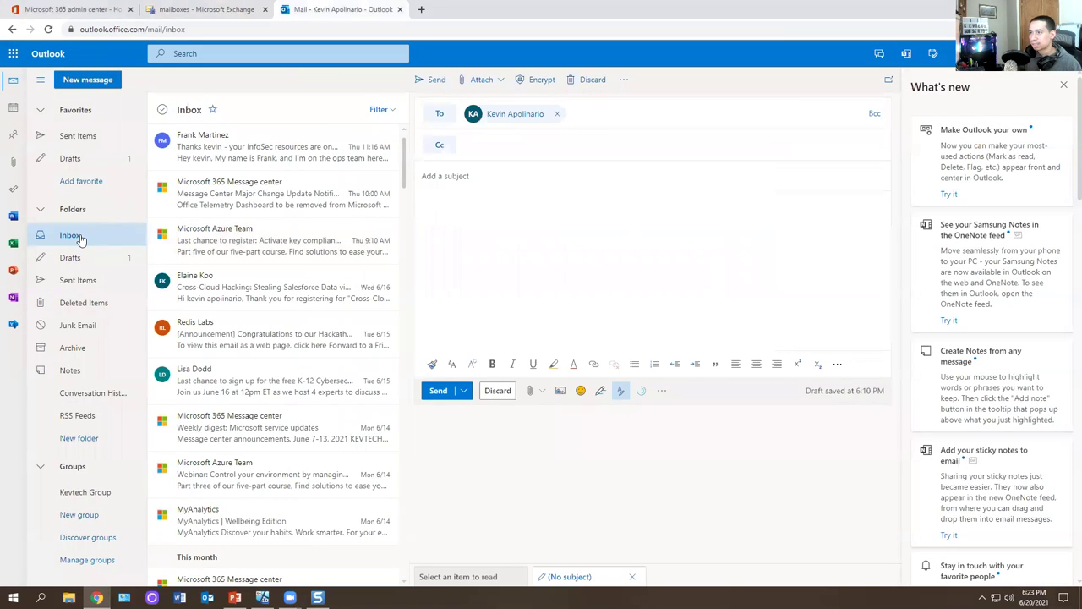
pyautogui.click(592, 79)
pyautogui.click(531, 338)
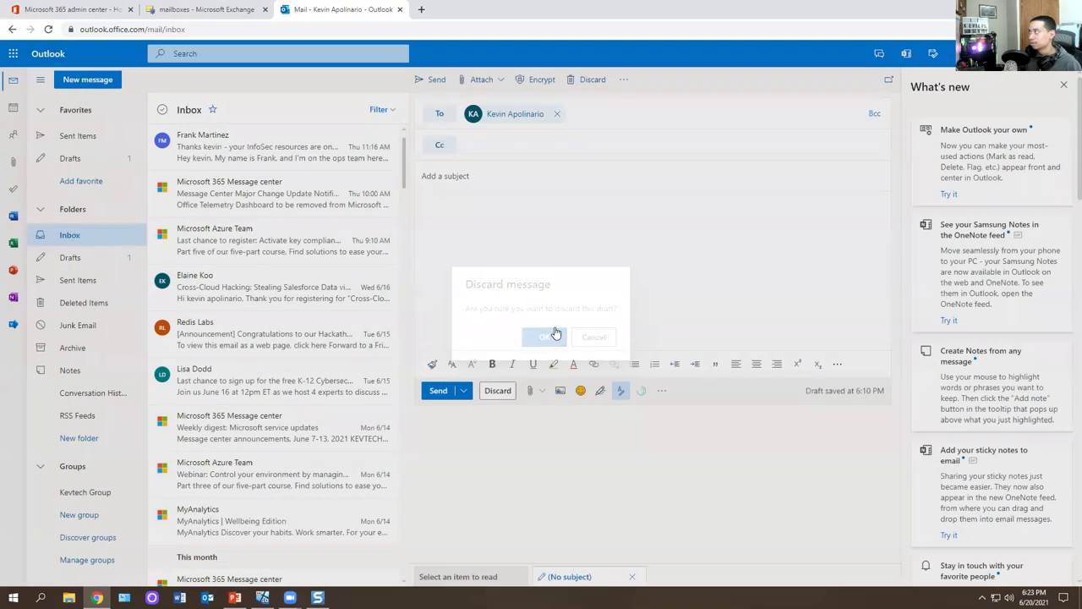
# Check mailbox access after the device removal by viewing the Drafts and Inbox folders and reloading Outlook on the web
pyautogui.click(66, 255)
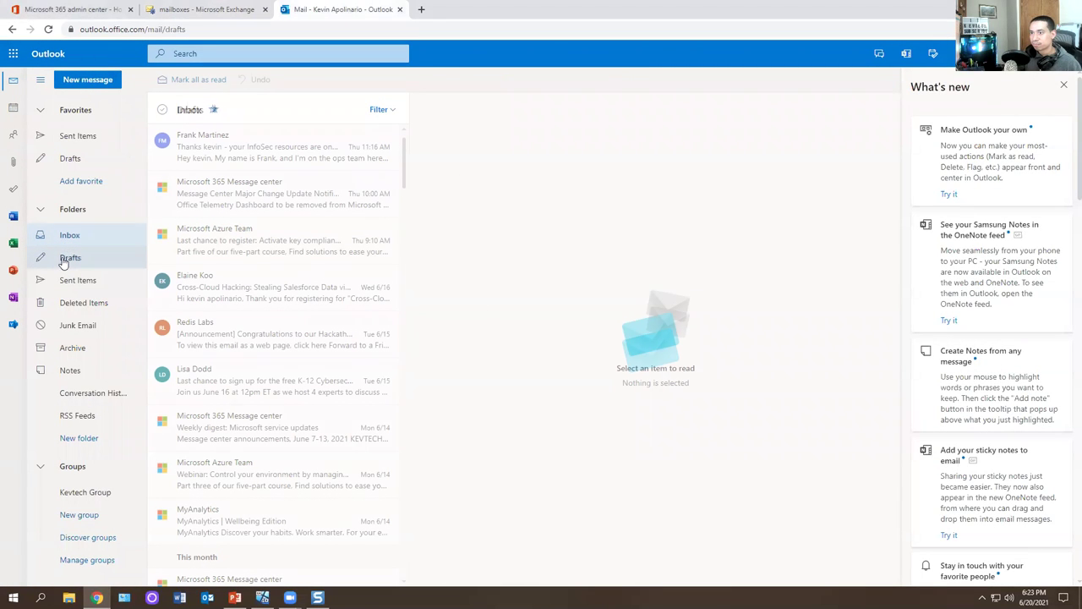
pyautogui.click(67, 240)
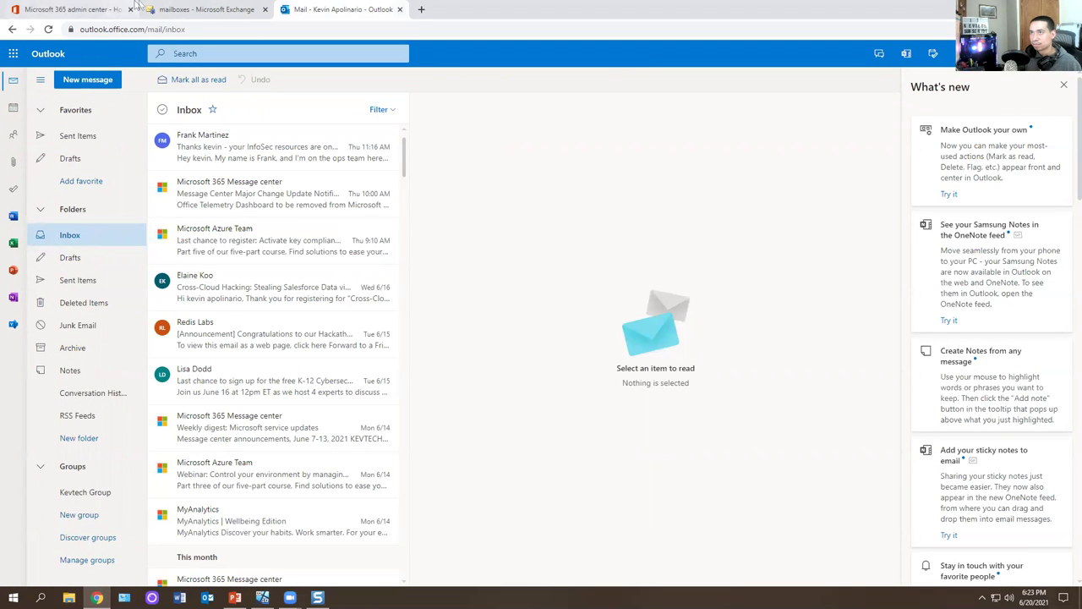
pyautogui.hotkey('ctrl', 'shift', 'Tab')
pyautogui.click(837, 362)
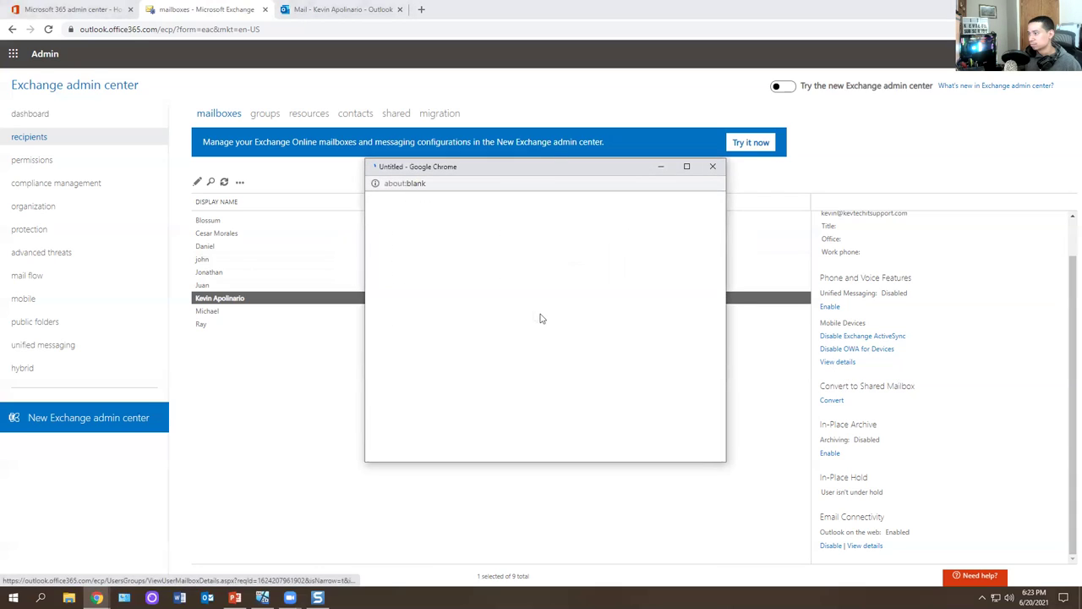
pyautogui.click(713, 166)
pyautogui.hotkey('ctrl', 'Tab')
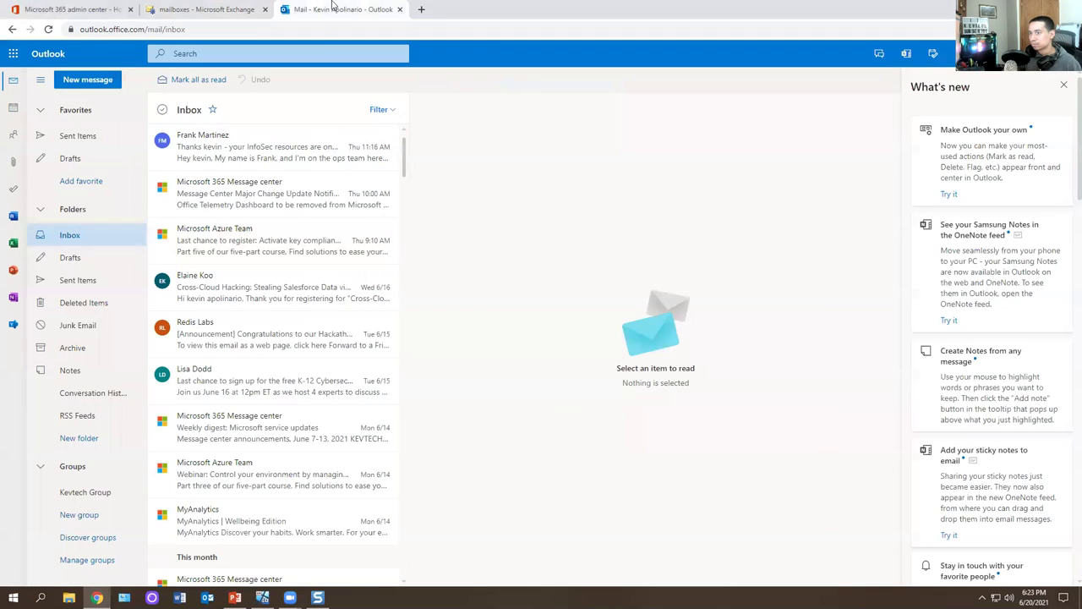
pyautogui.click(105, 258)
pyautogui.click(80, 237)
pyautogui.click(47, 29)
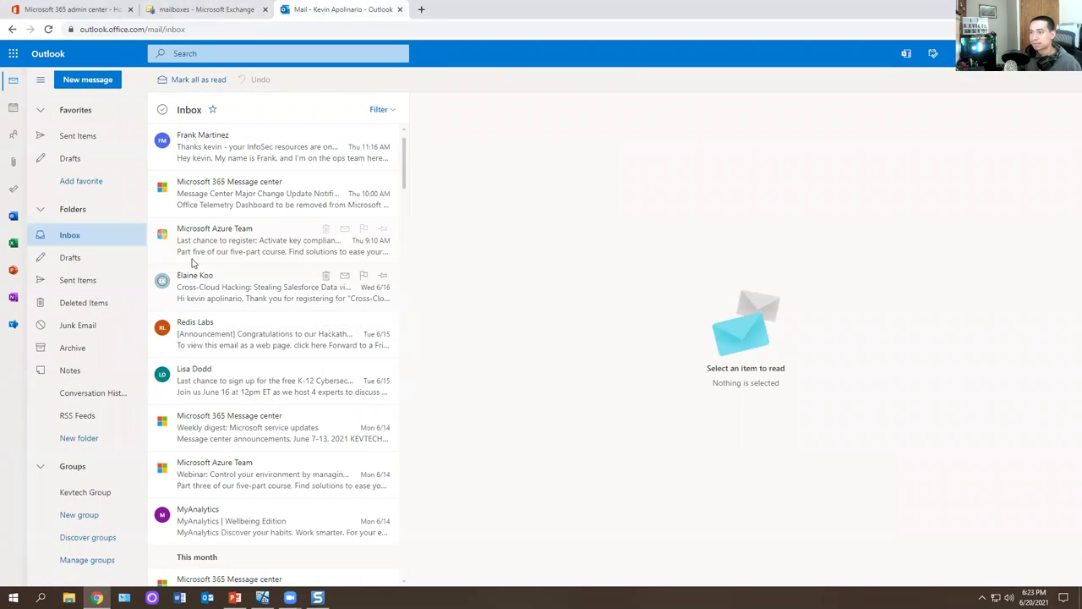
pyautogui.click(203, 9)
pyautogui.click(317, 9)
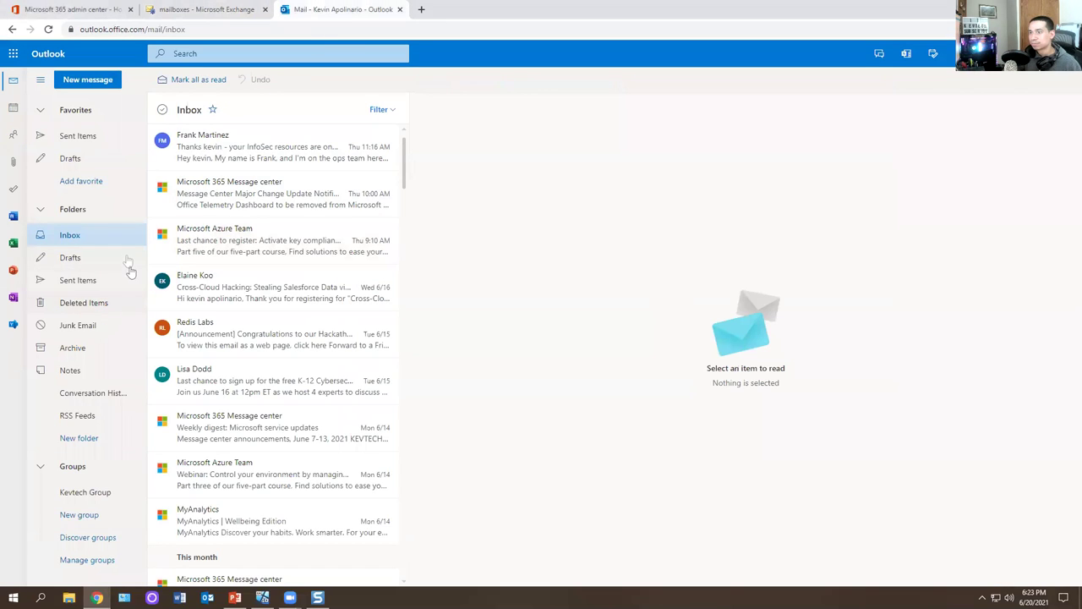
# In the Exchange admin center, disable Outlook on the web in the selected mailbox's features and save the mailbox
pyautogui.click(205, 8)
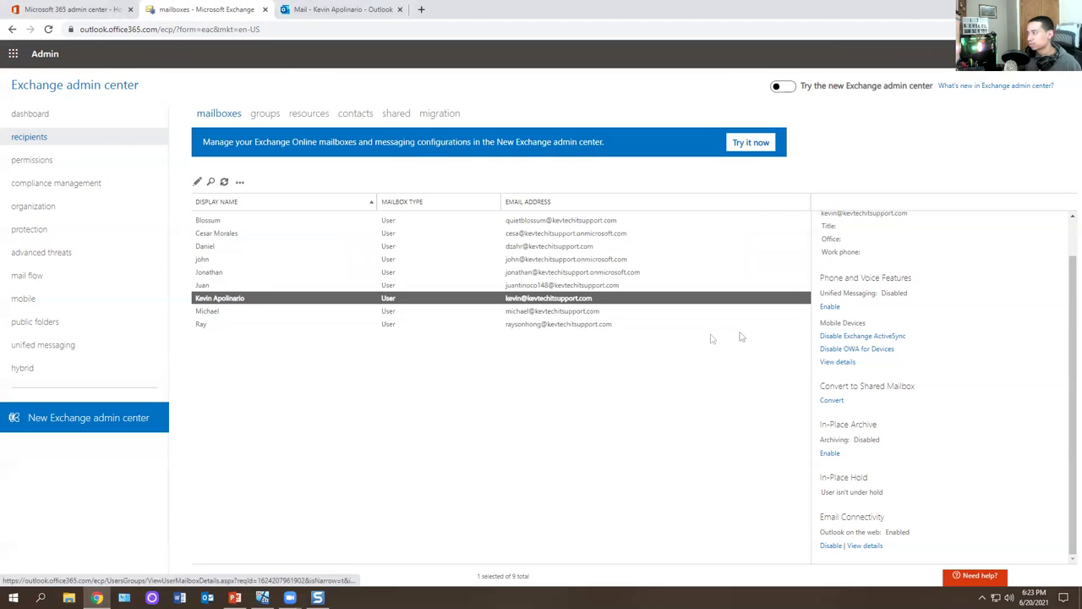
pyautogui.doubleClick(471, 304)
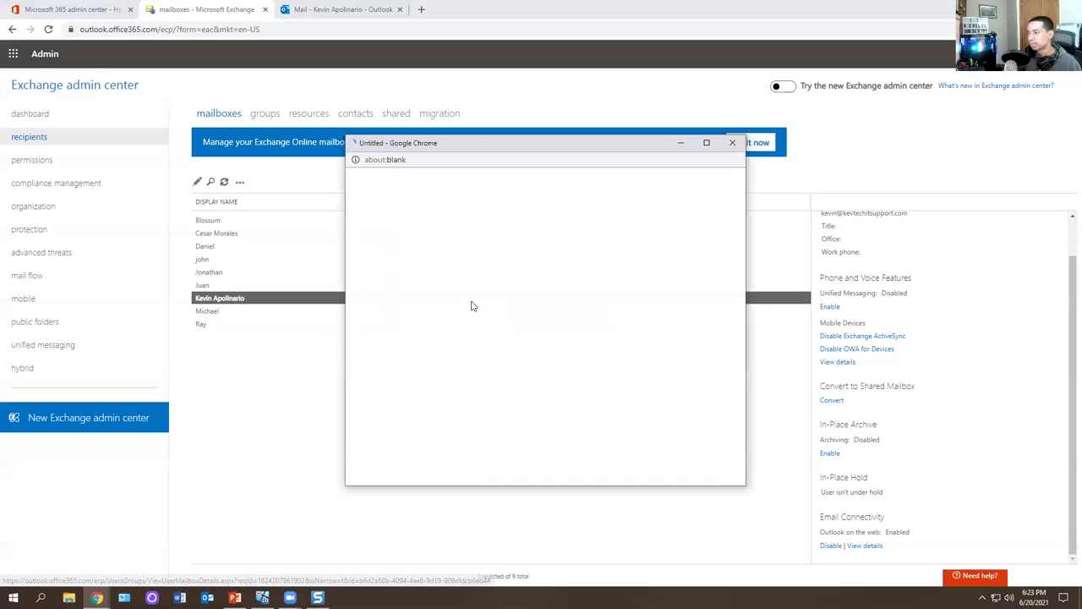
pyautogui.click(387, 270)
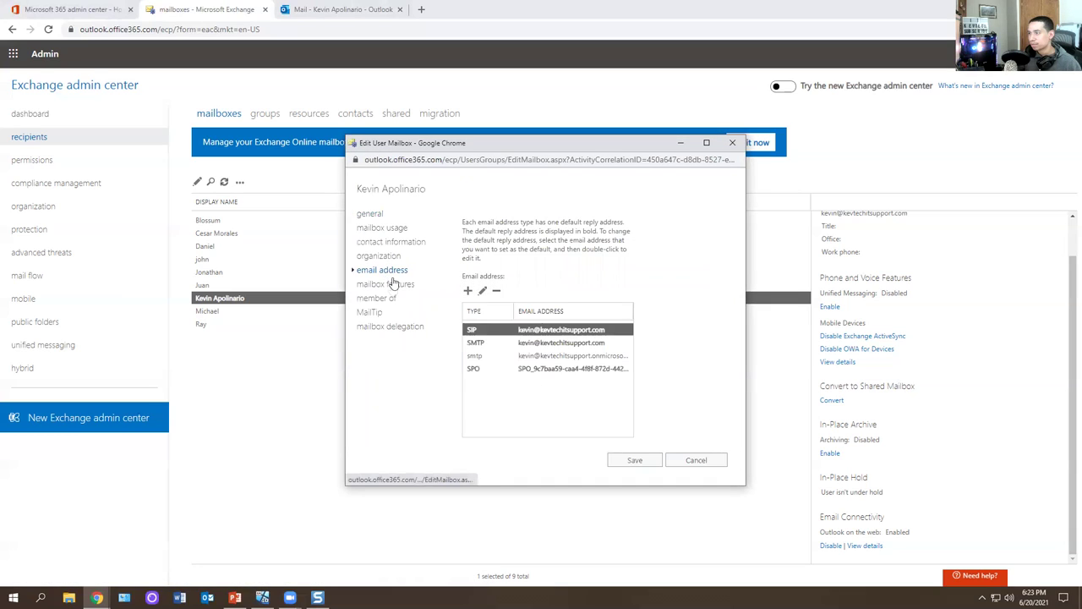
pyautogui.click(391, 285)
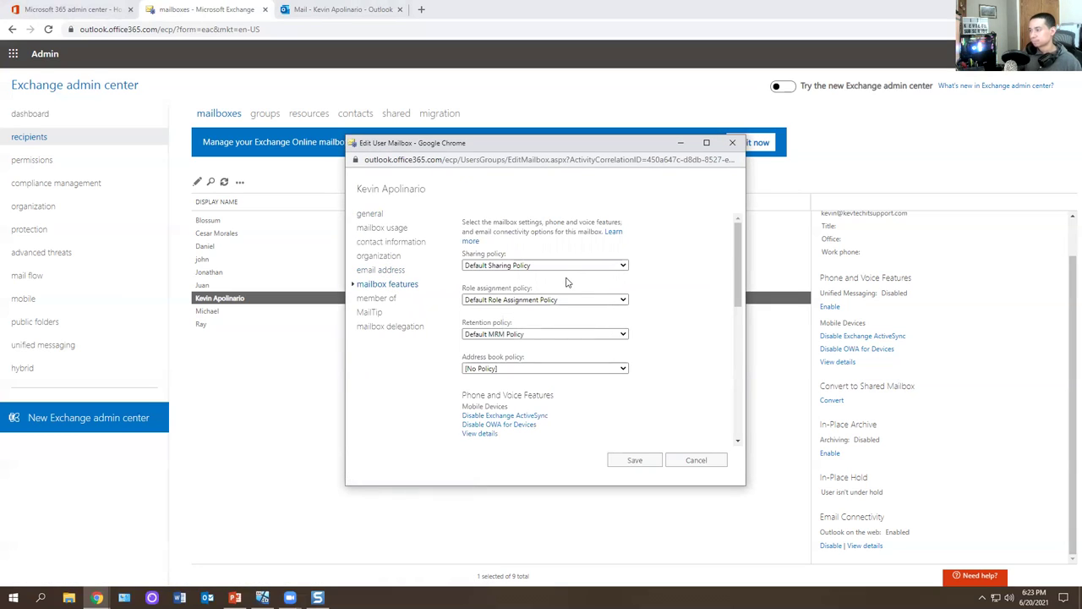
pyautogui.scroll(-1, 564, 300)
pyautogui.scroll(-1, 564, 299)
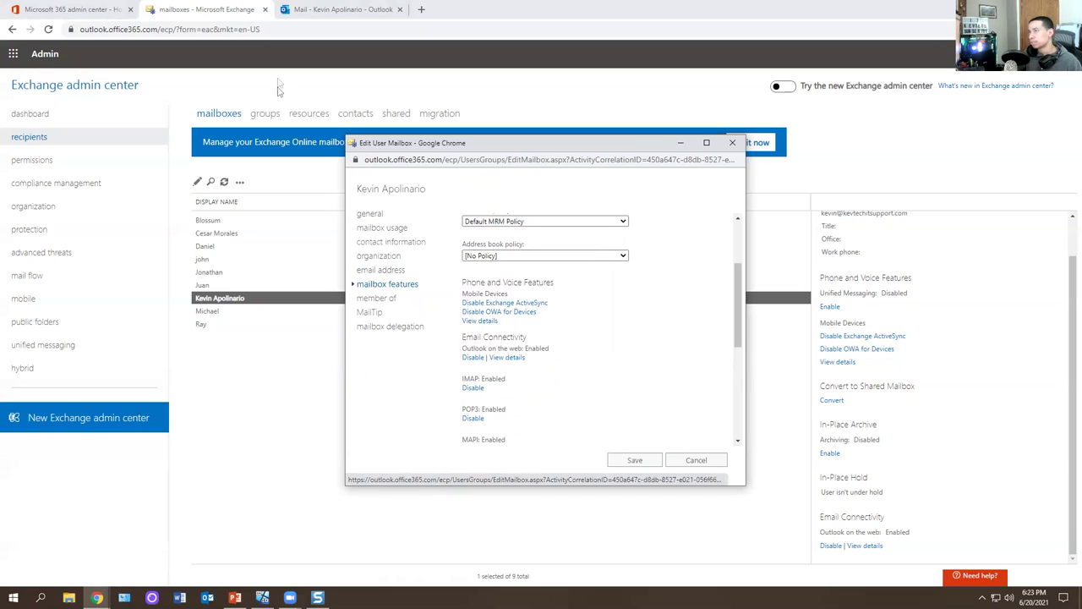
pyautogui.click(473, 358)
pyautogui.click(545, 379)
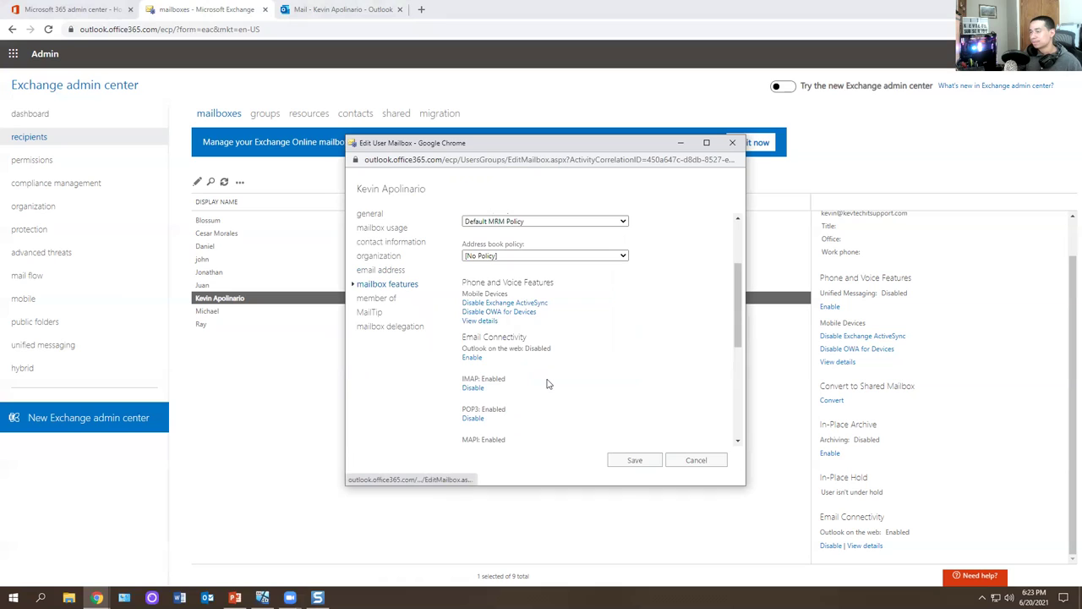
pyautogui.click(633, 464)
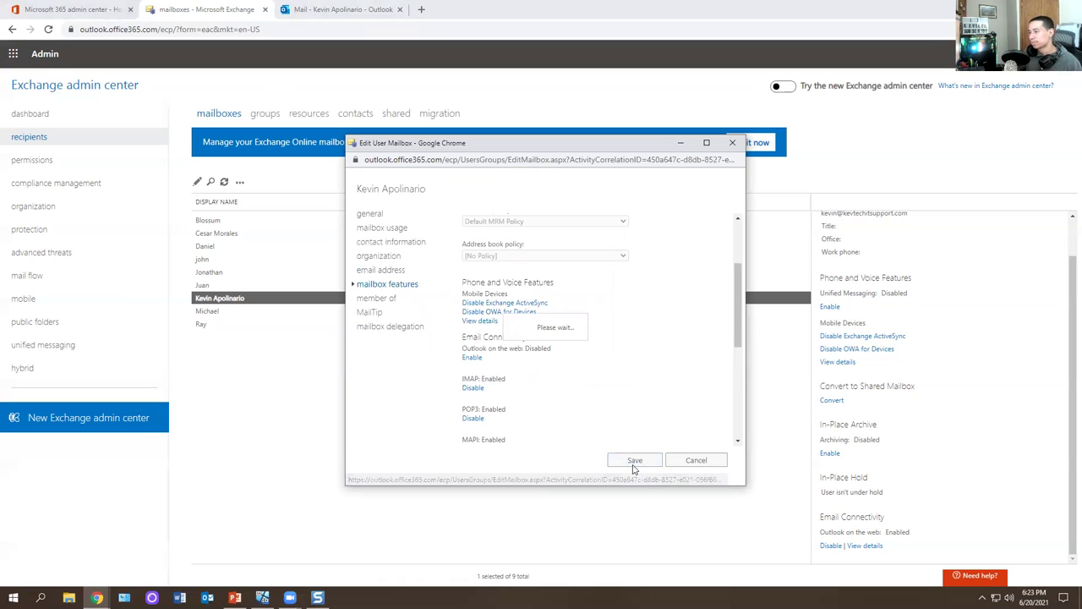
pyautogui.click(611, 382)
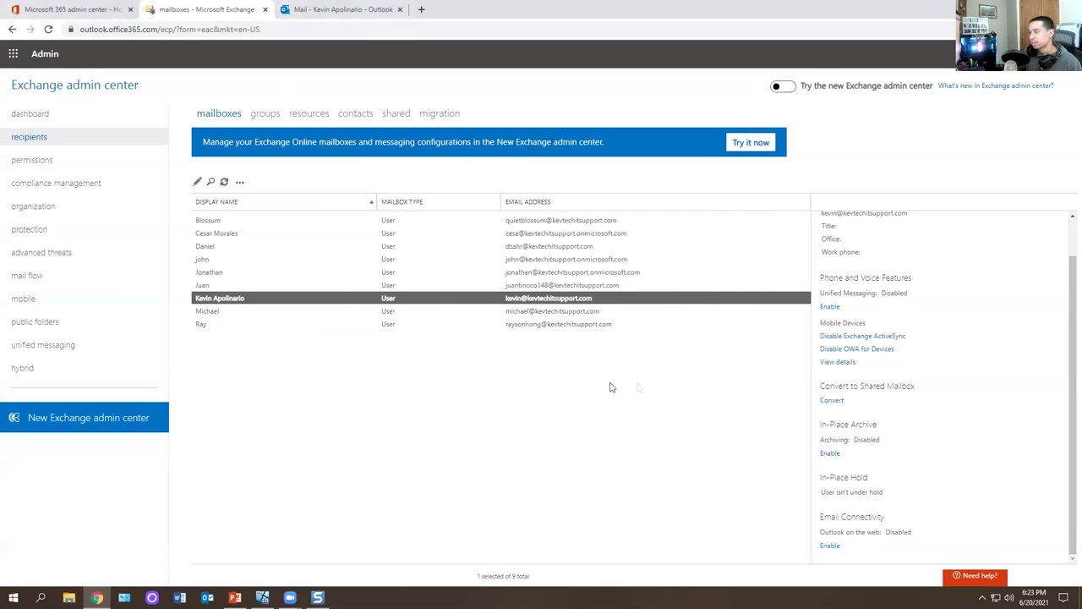
# Reopen the mailbox's features and examine the email connectivity settings for Outlook on the web, IMAP, POP3 and MAPI
pyautogui.click(835, 362)
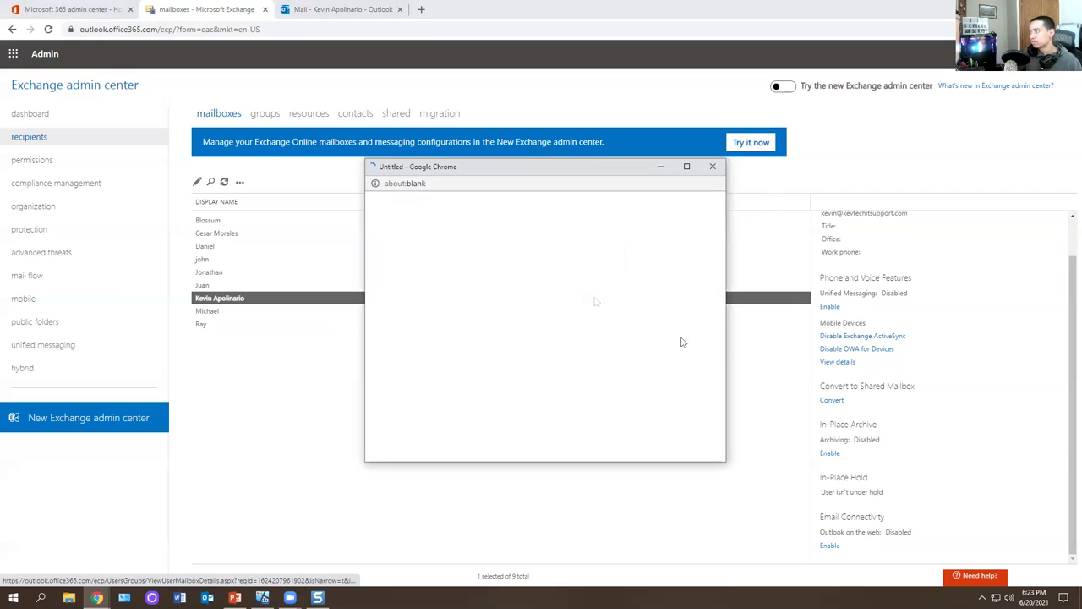
pyautogui.click(713, 166)
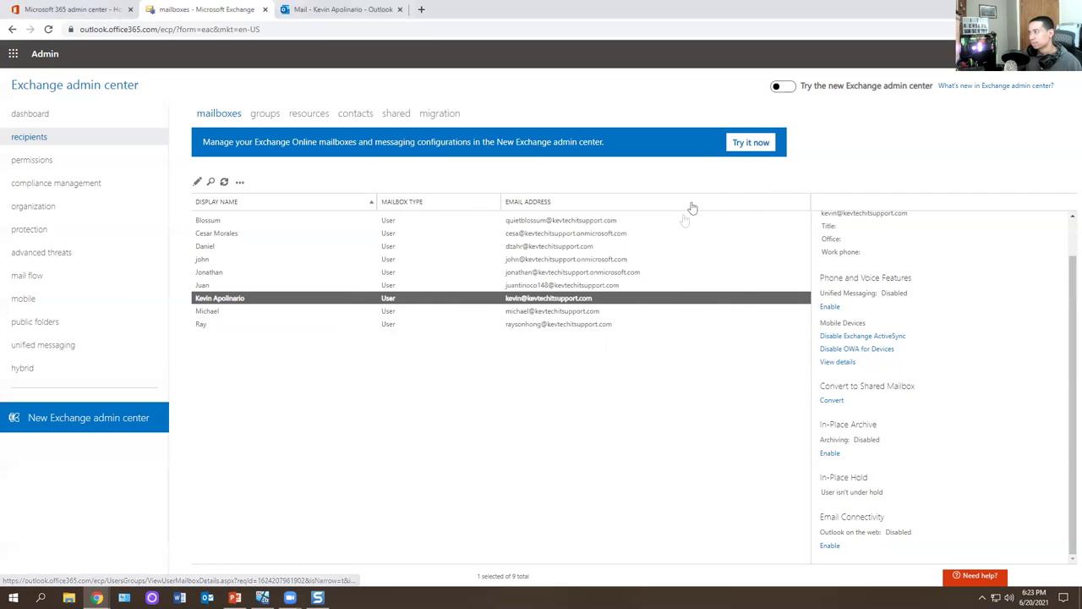
pyautogui.doubleClick(617, 301)
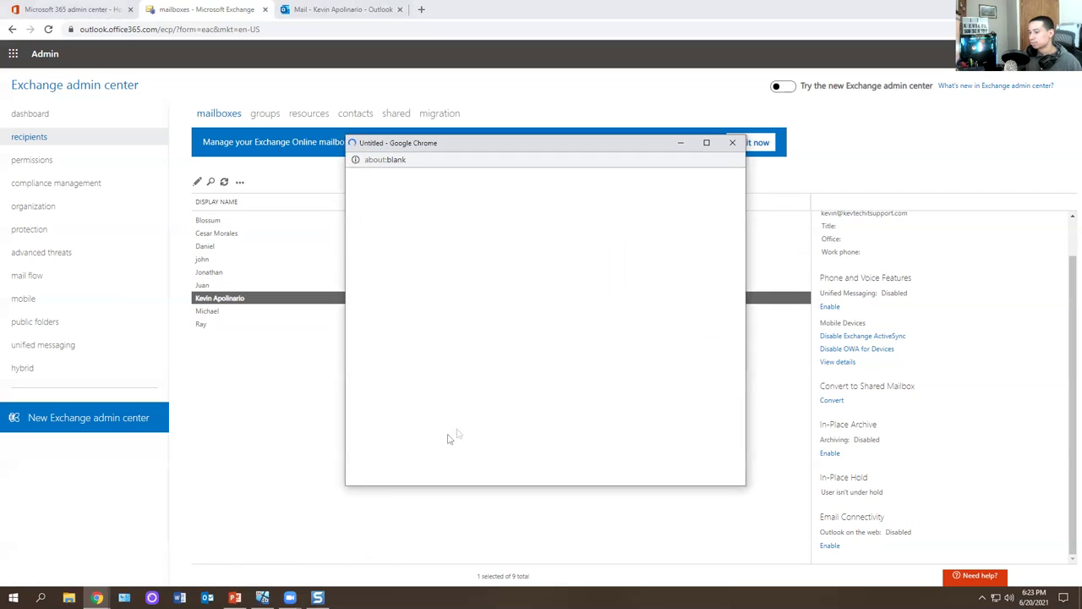
pyautogui.click(386, 284)
pyautogui.scroll(-5, 500, 314)
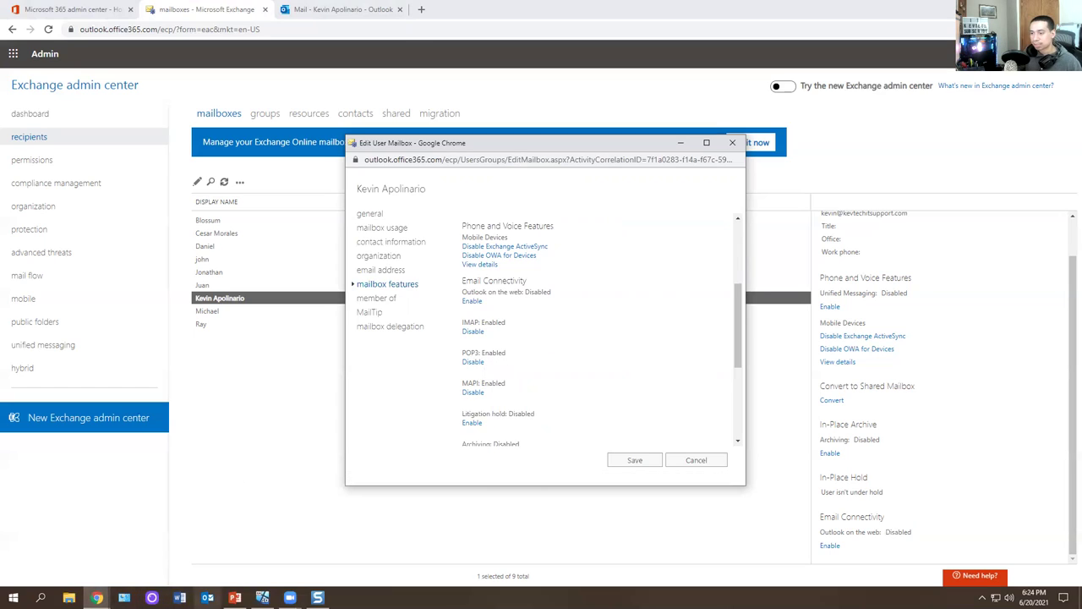
pyautogui.scroll(-3, 467, 372)
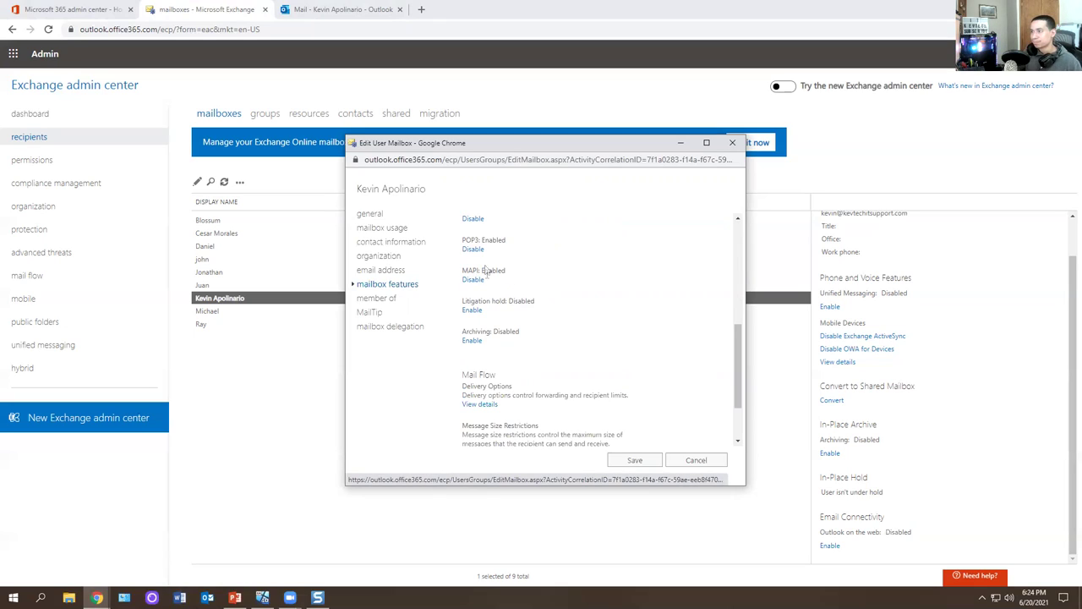
# Open the litigation hold settings, read the explanation and the hold duration field, and cancel
pyautogui.click(472, 311)
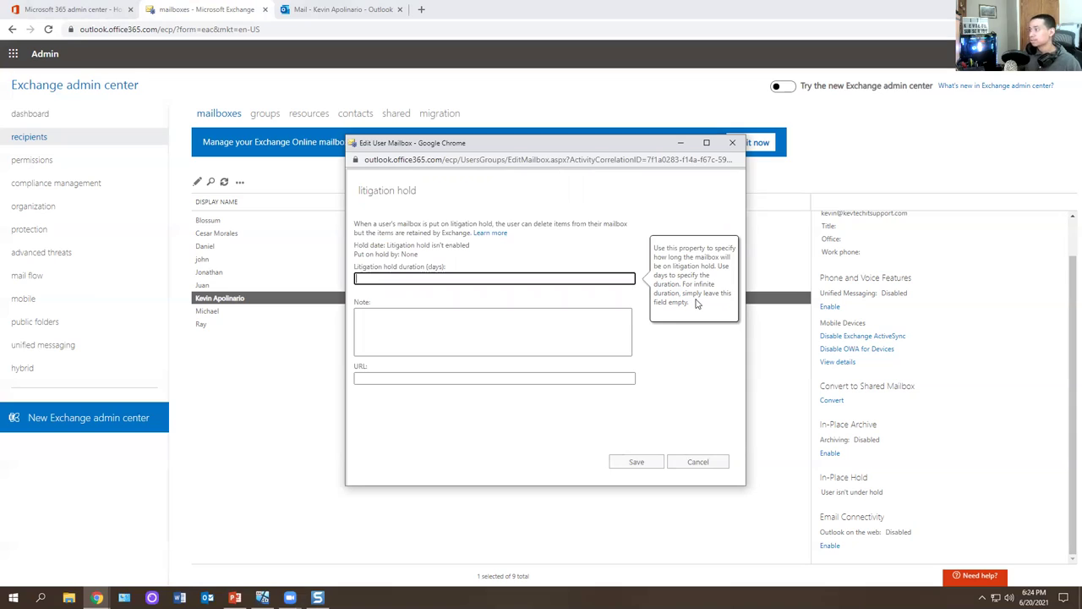
pyautogui.moveTo(365, 224); pyautogui.dragTo(471, 232)
pyautogui.click(559, 234)
pyautogui.click(478, 253)
pyautogui.tripleClick(475, 246)
pyautogui.click(454, 275)
pyautogui.click(698, 462)
# Disable litigation hold for the mailbox and confirm
pyautogui.scroll(-3, 562, 322)
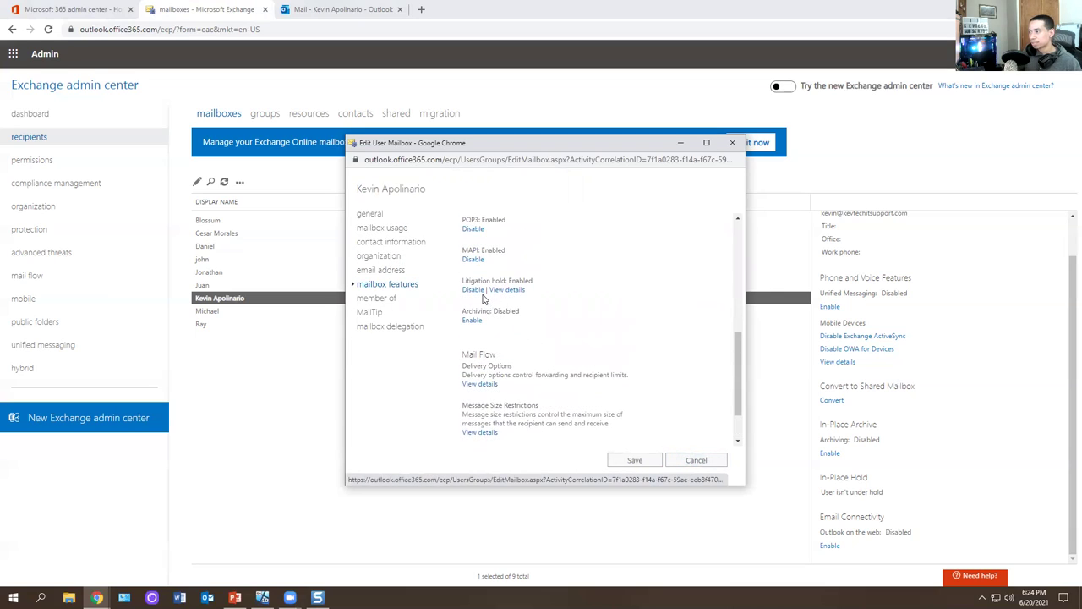
pyautogui.click(475, 291)
pyautogui.click(556, 379)
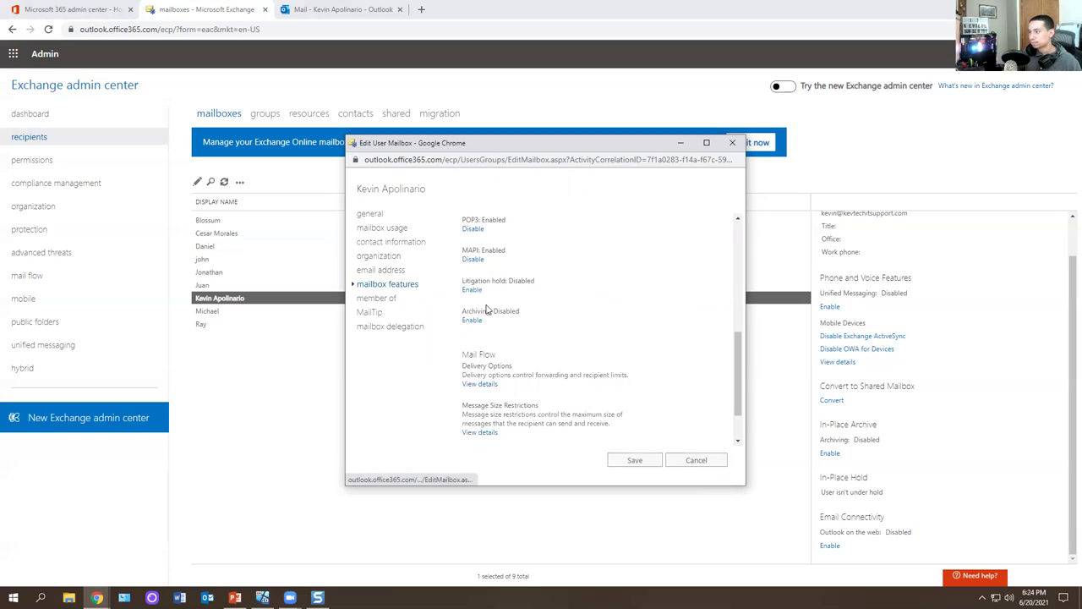
# View the archive mailbox's name and quota settings, cancel them, and switch archiving back off
pyautogui.click(472, 321)
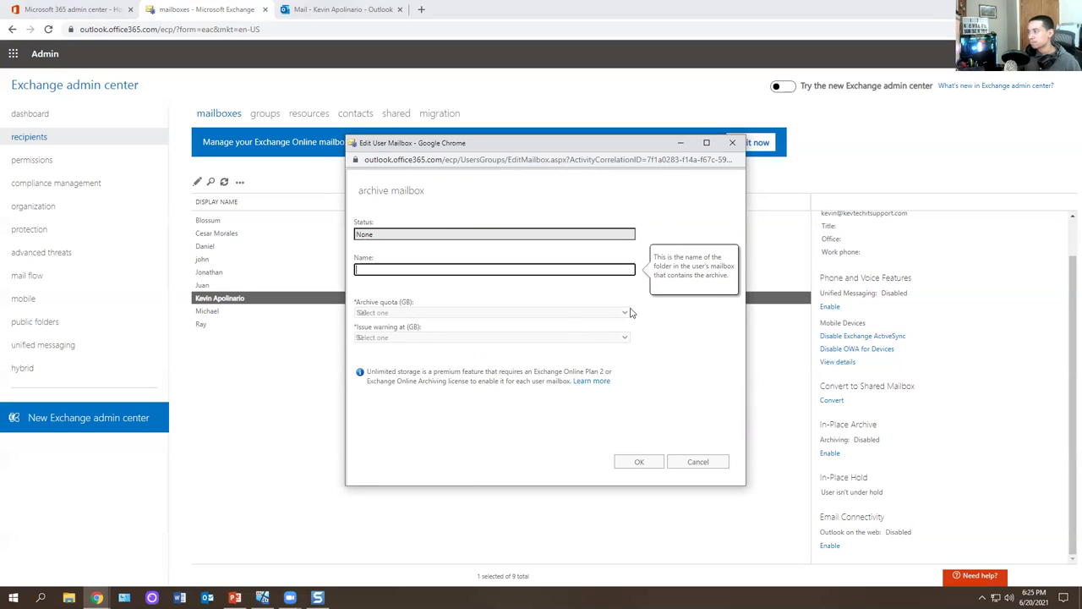
pyautogui.click(703, 463)
pyautogui.click(473, 330)
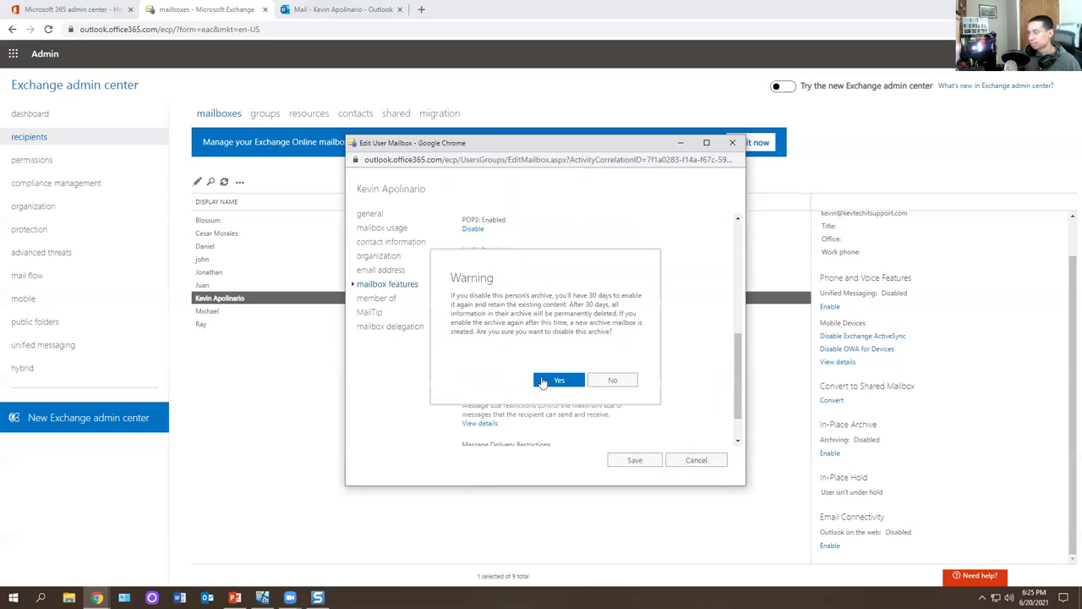
pyautogui.click(559, 380)
# Open the mailbox's delivery options and enable forwarding to another user, delivering messages to both the forwarding address and the mailbox
pyautogui.scroll(-2, 533, 329)
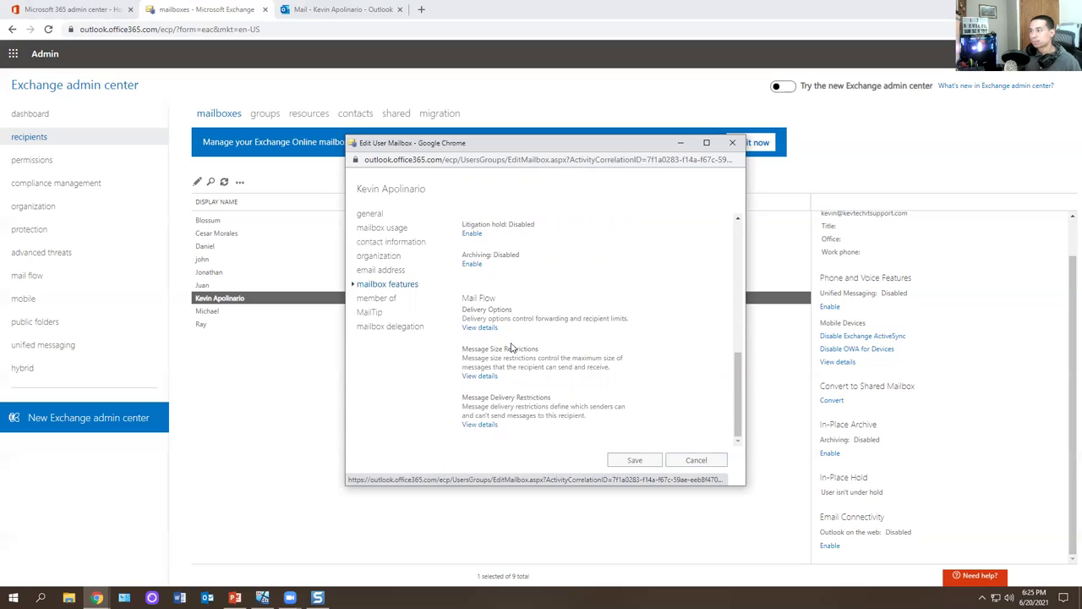
pyautogui.click(490, 330)
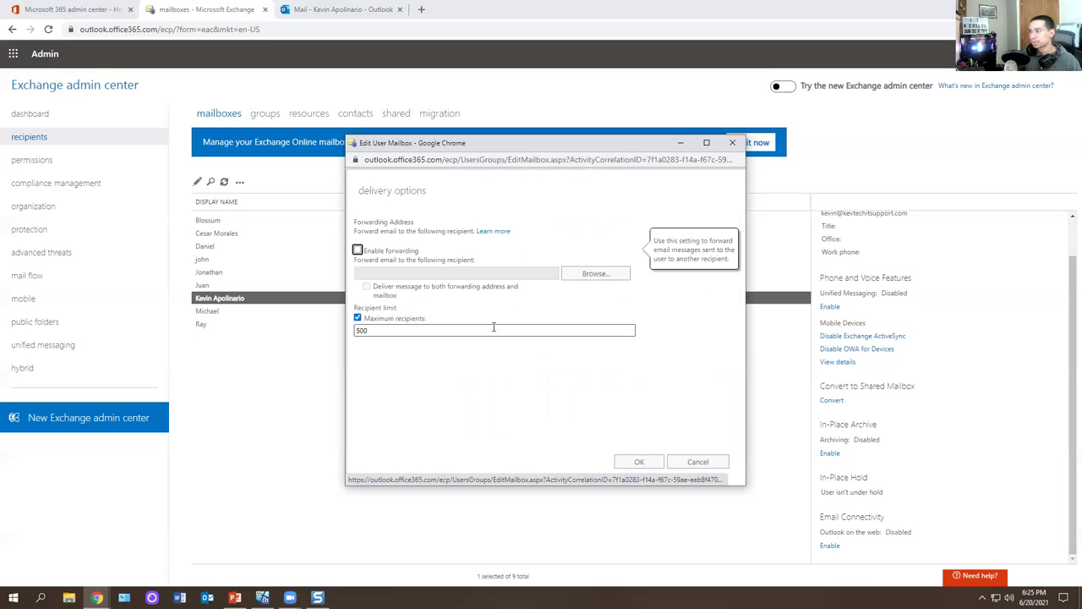
pyautogui.click(356, 250)
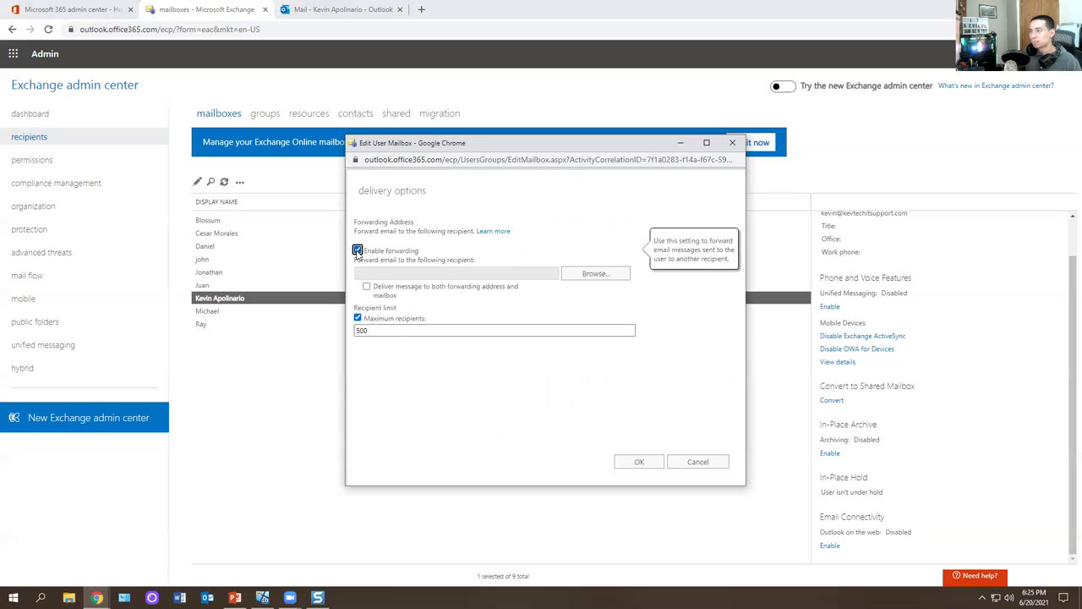
pyautogui.click(404, 275)
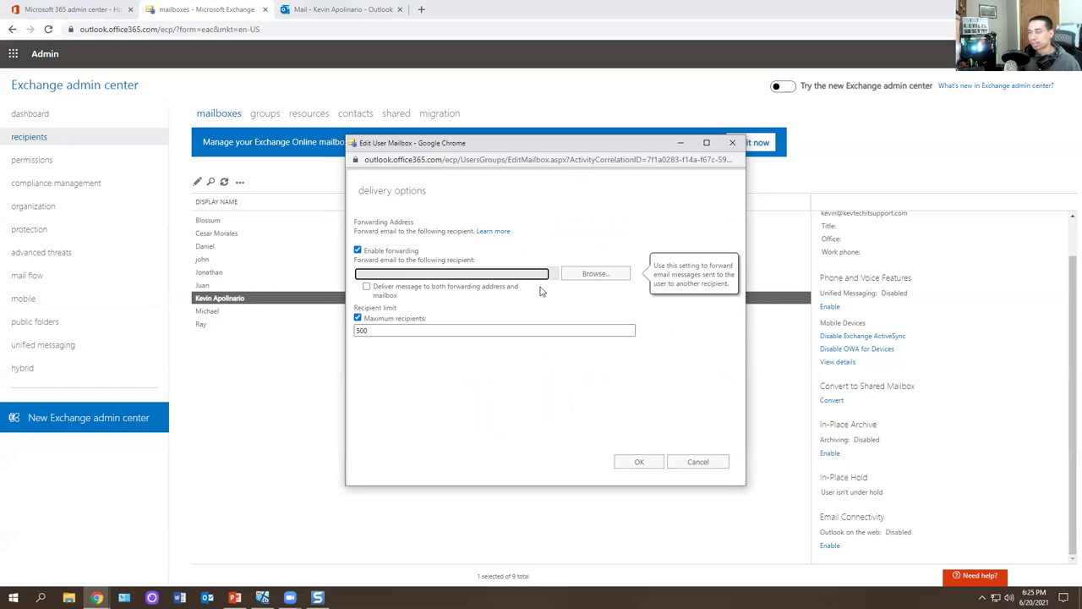
pyautogui.click(587, 273)
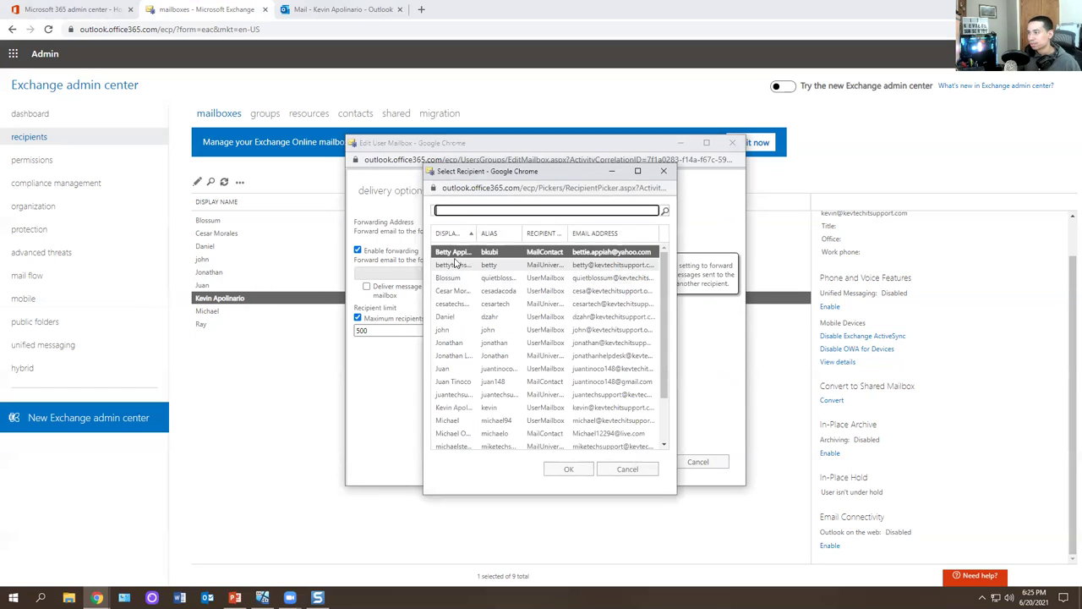
pyautogui.click(484, 290)
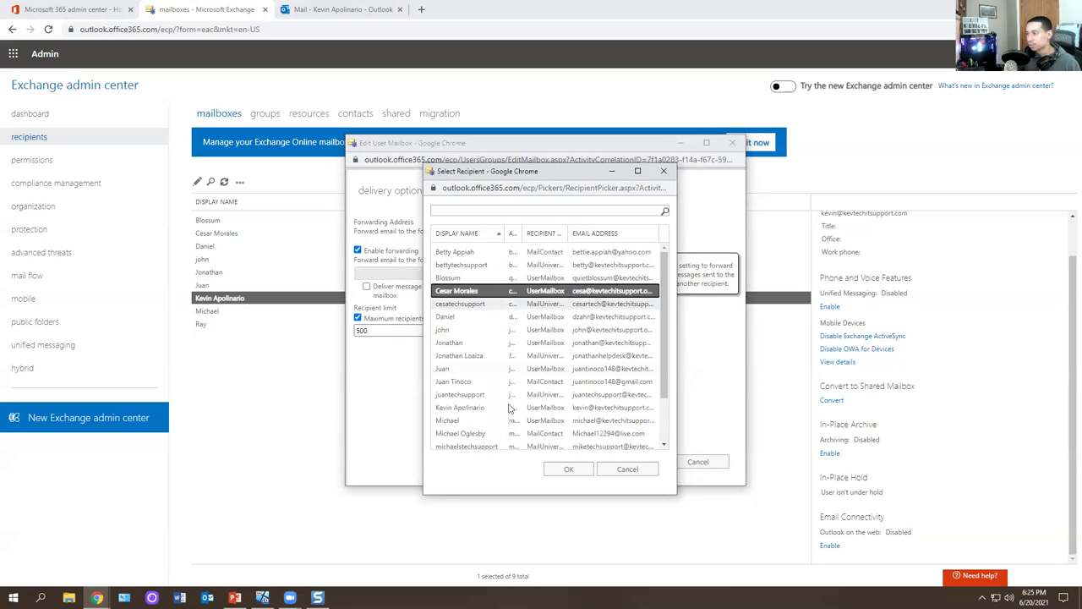
pyautogui.click(568, 469)
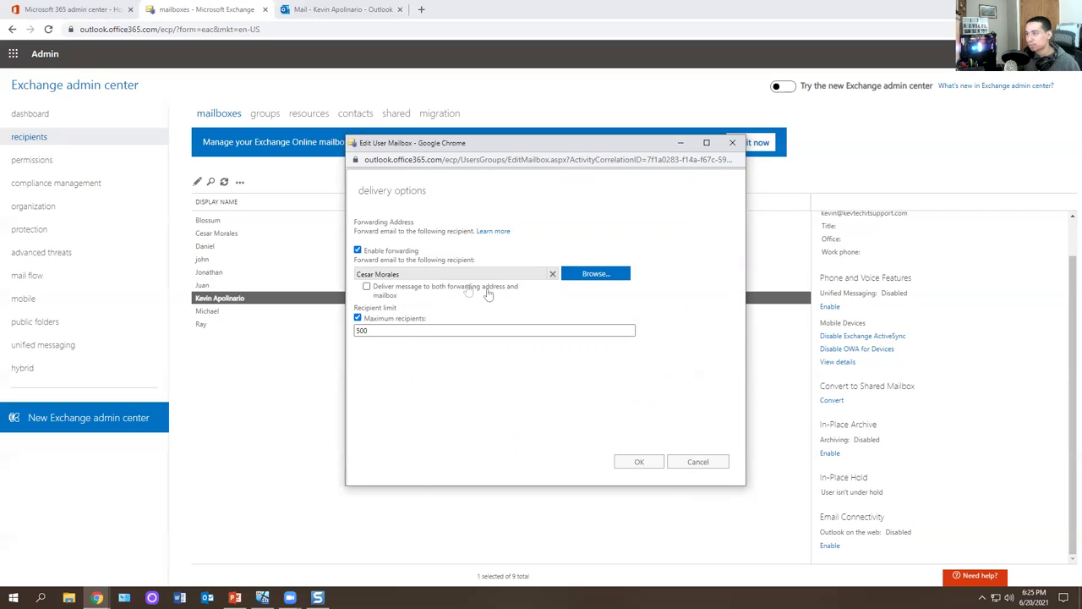
pyautogui.click(387, 291)
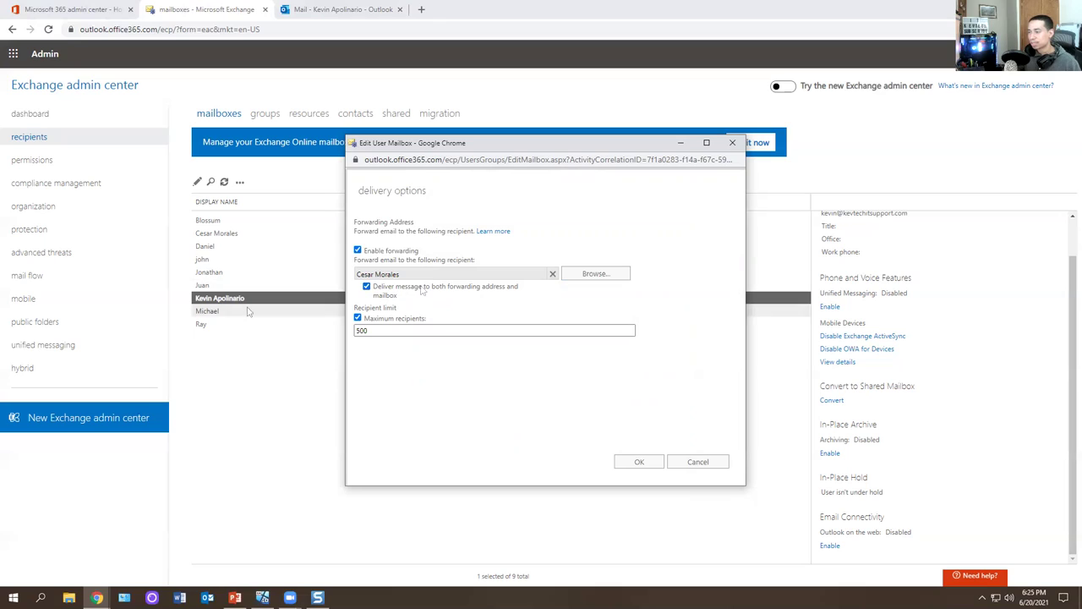
# Examine the maximum recipients limit and its explanation, and cancel the delivery options
pyautogui.click(382, 331)
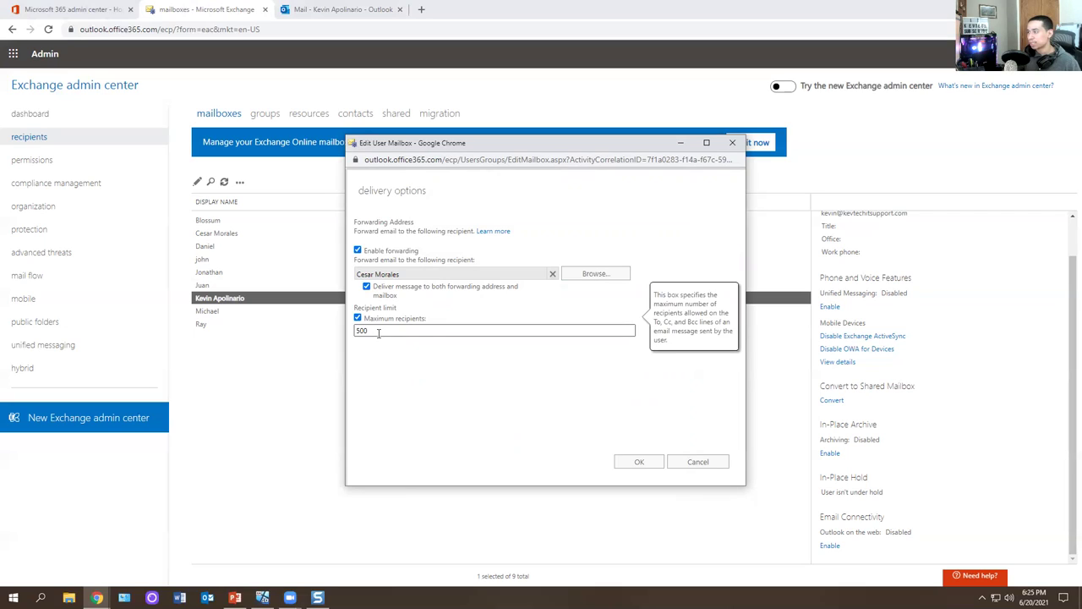
pyautogui.doubleClick(385, 330)
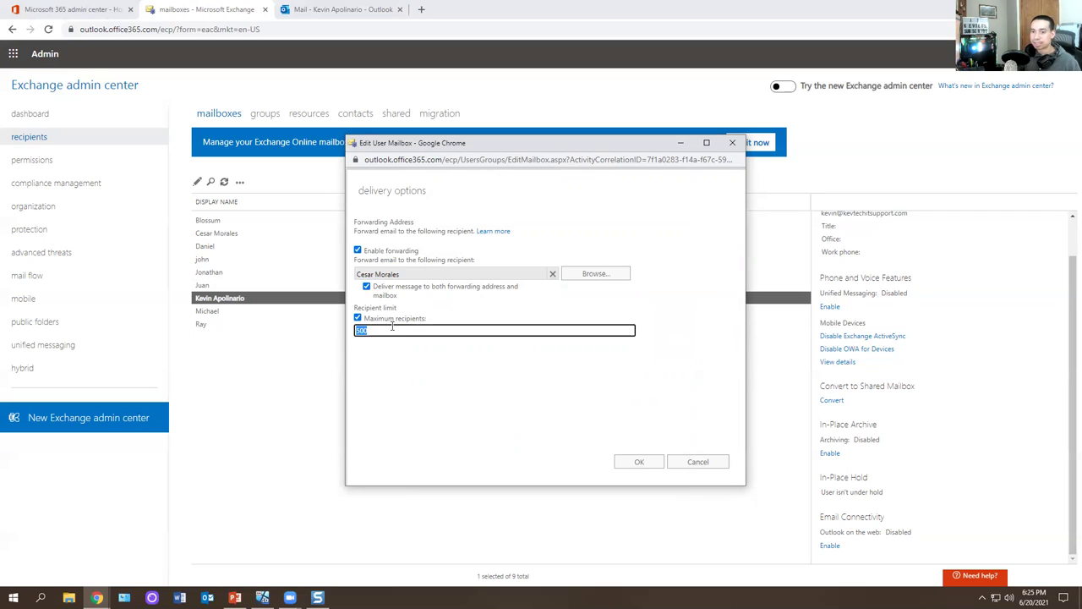
pyautogui.moveTo(414, 328)
pyautogui.click(435, 332)
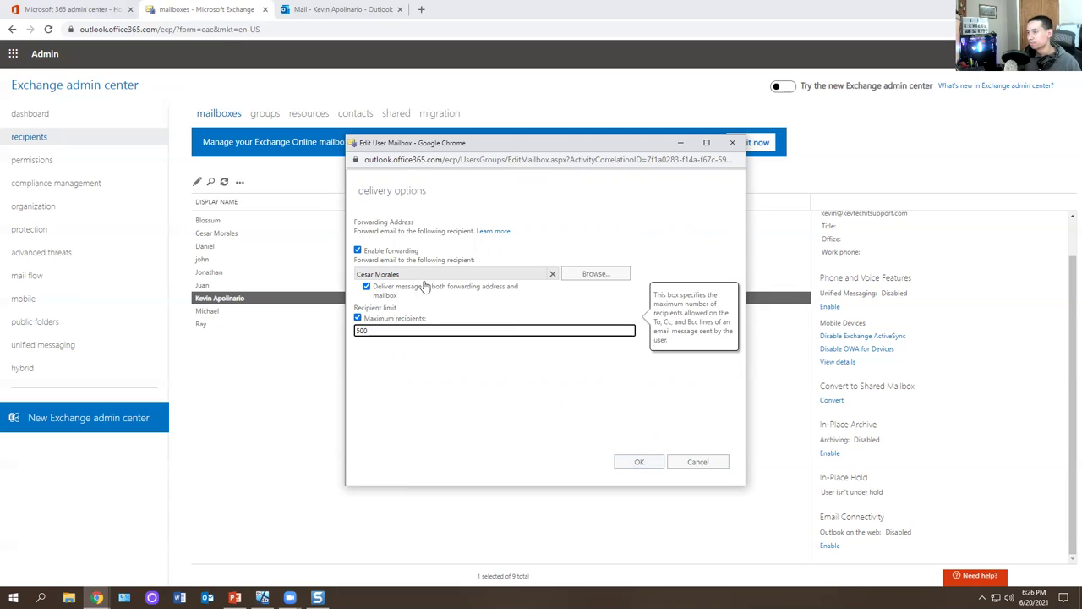
pyautogui.click(708, 461)
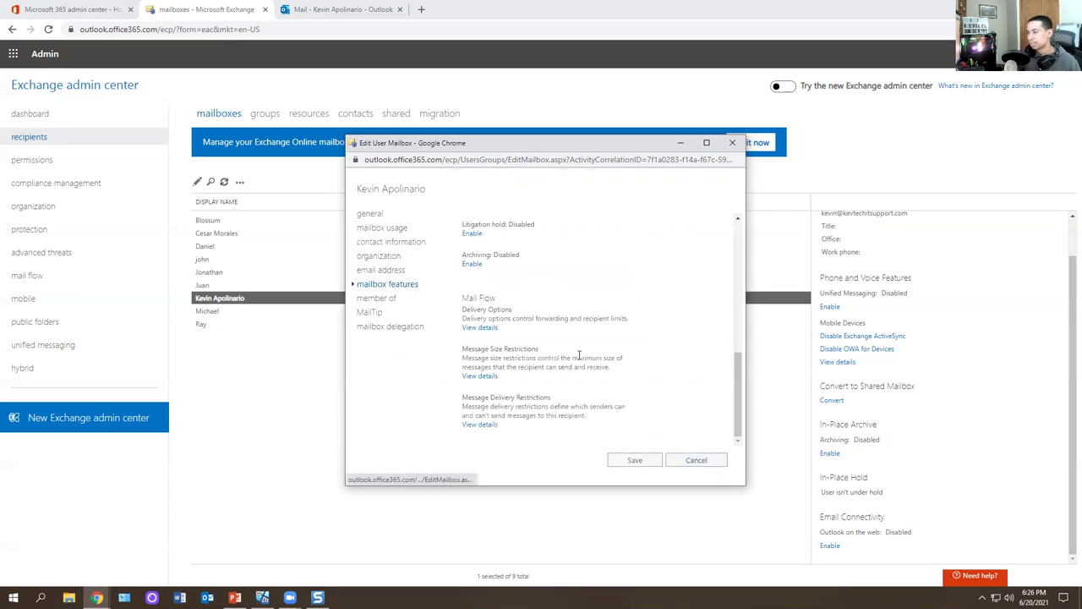
# Glance at the message delivery restrictions and the delivery options again, cancelling both without changes
pyautogui.click(480, 423)
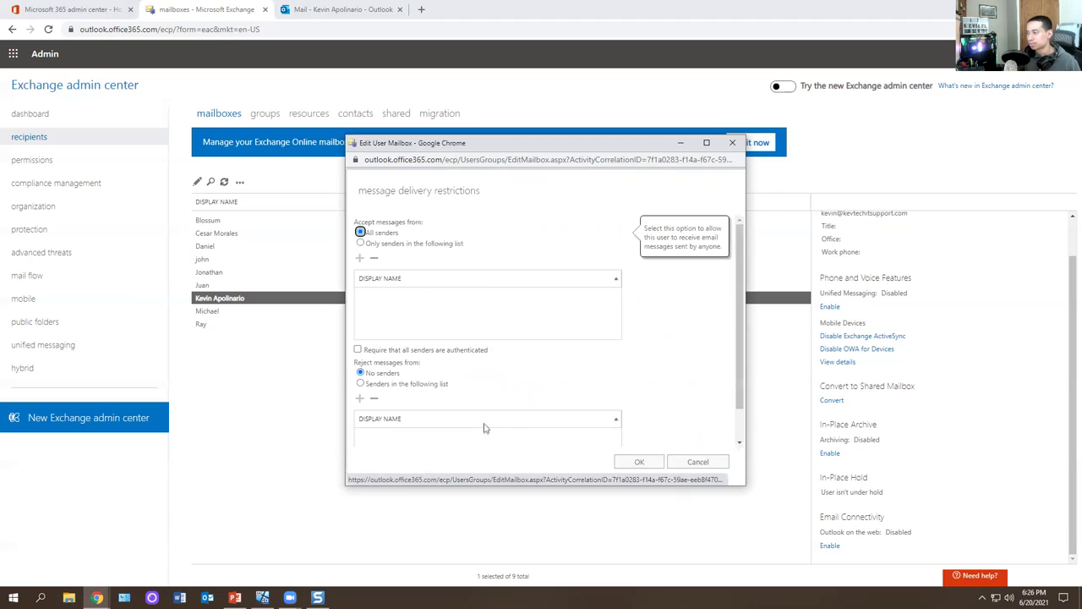
pyautogui.click(698, 461)
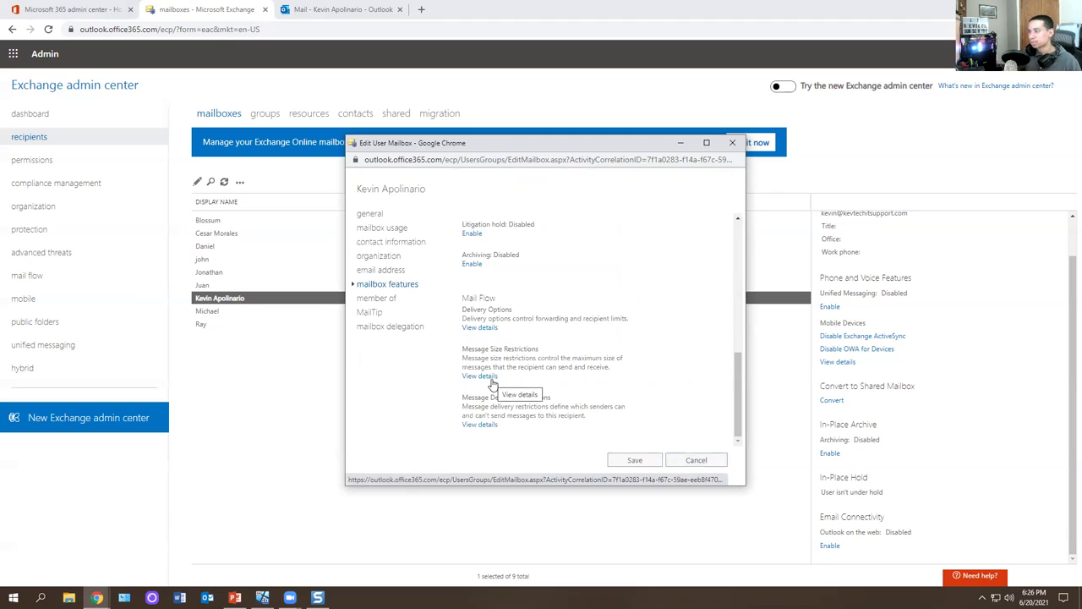
pyautogui.click(479, 327)
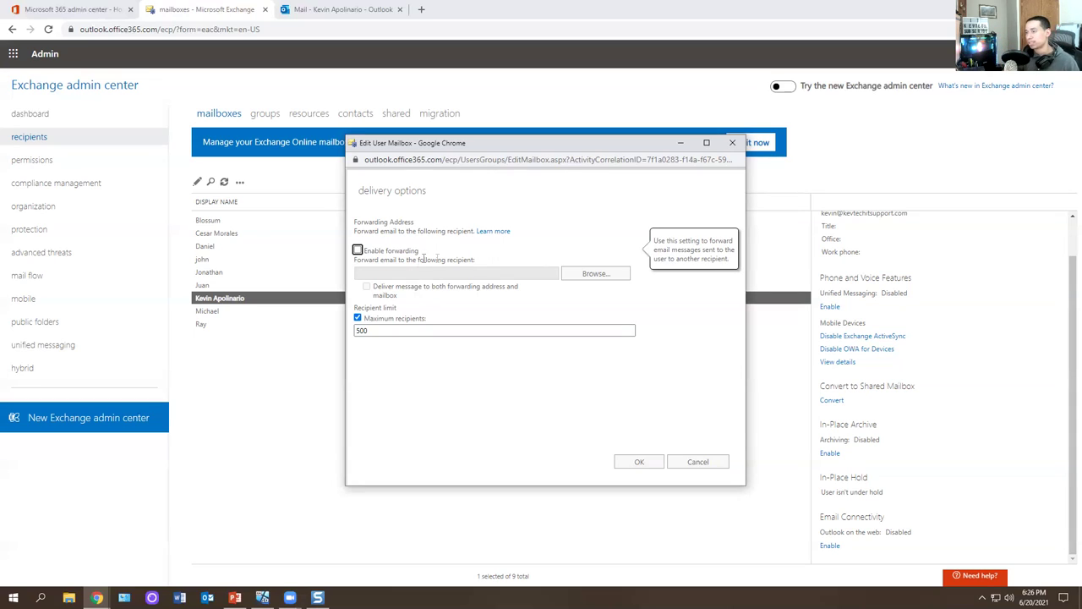
pyautogui.click(697, 461)
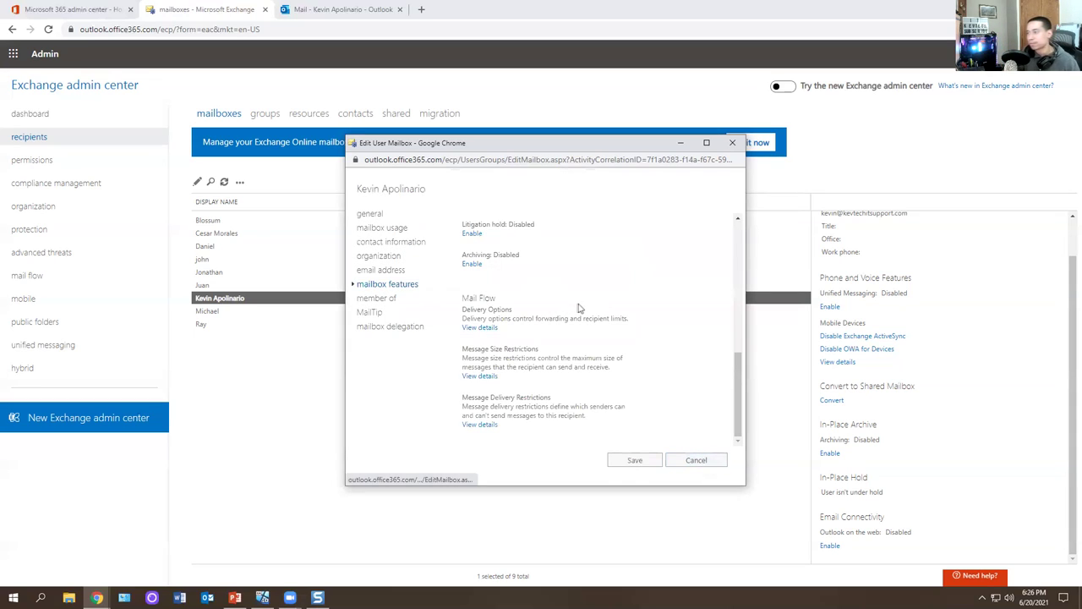
# Open the message size restrictions, examine the maximum sizes for sent and received messages, and cancel
pyautogui.click(486, 382)
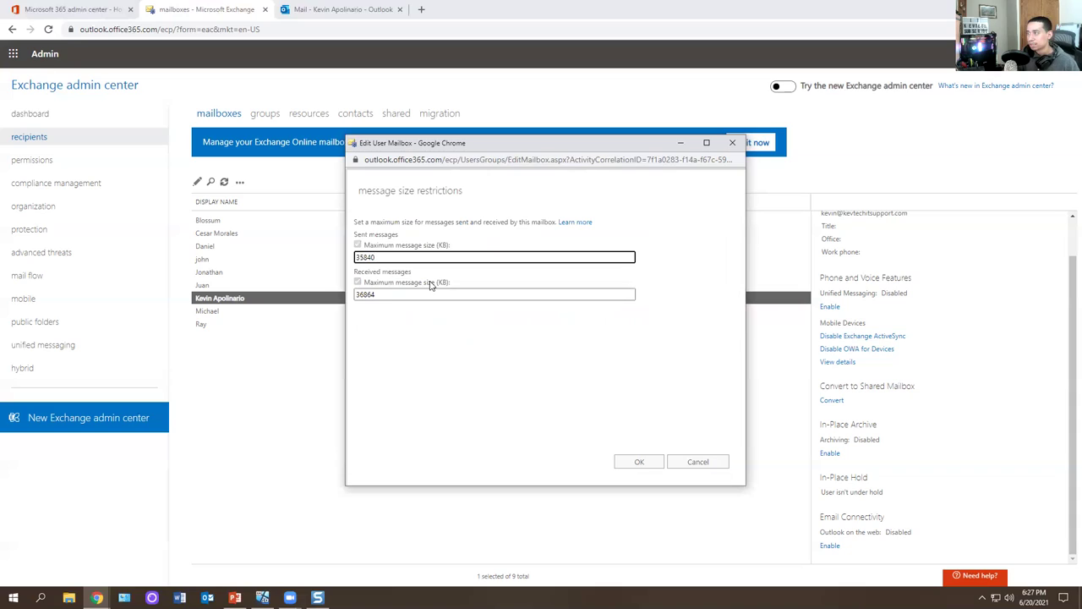
pyautogui.click(425, 258)
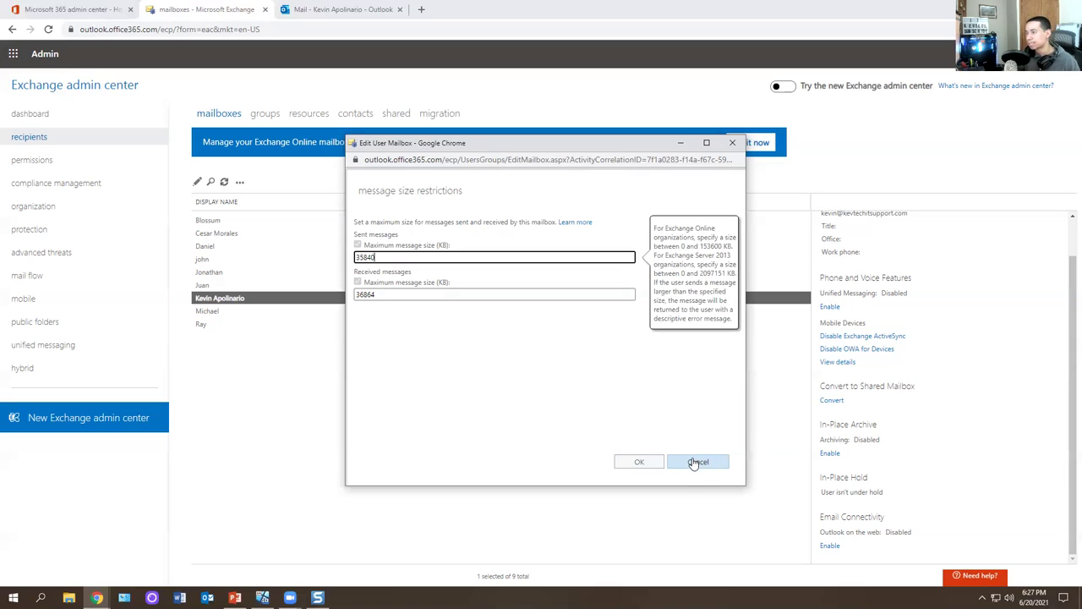
pyautogui.moveTo(406, 257); pyautogui.dragTo(309, 261)
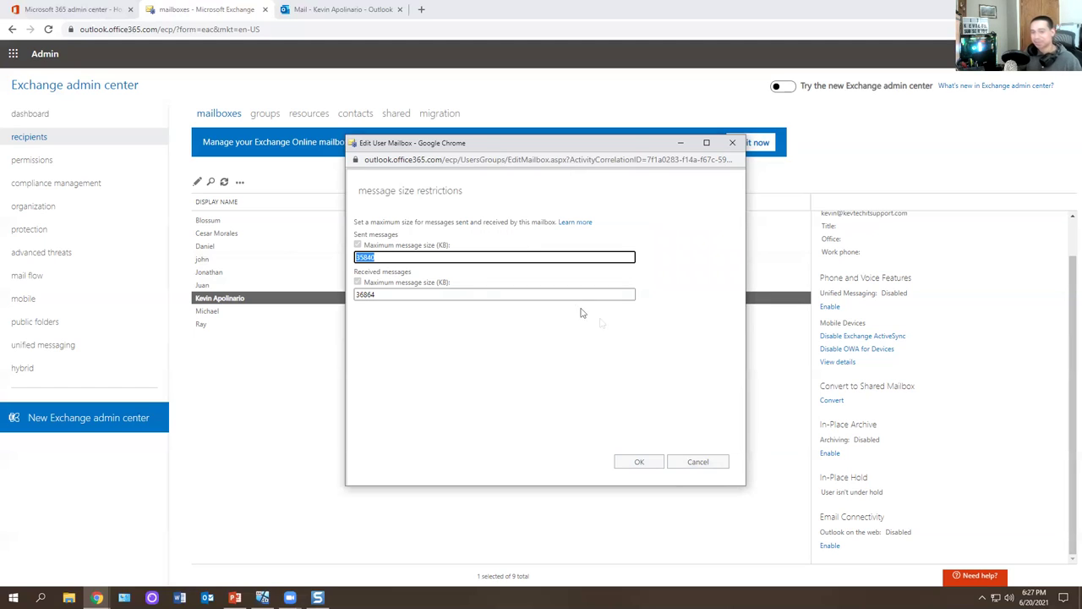
pyautogui.click(705, 465)
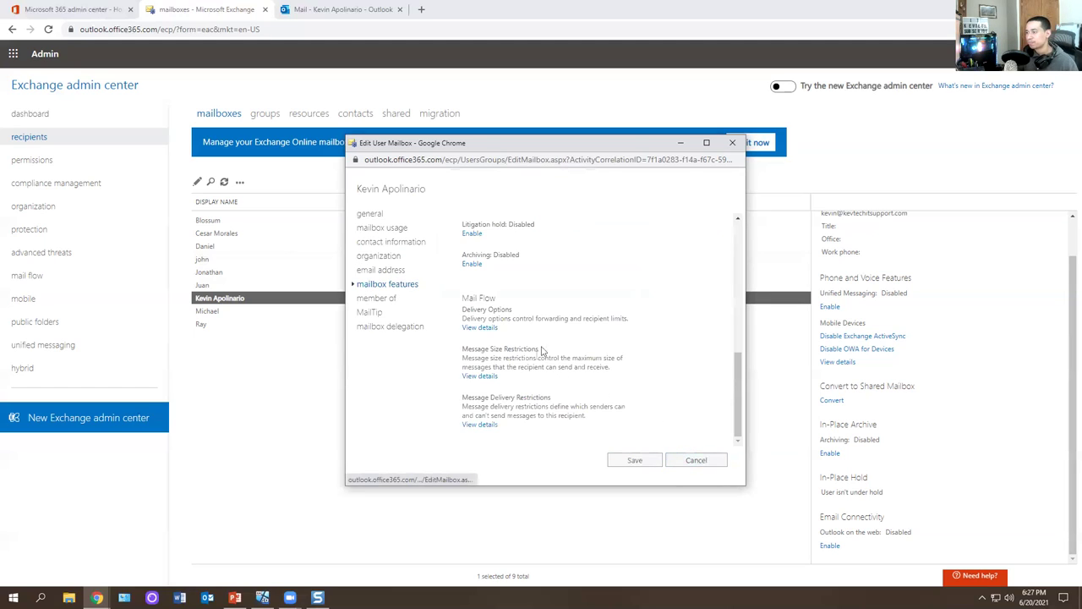
# Review the message delivery restrictions for accepted senders, sender authentication and rejected senders, and cancel
pyautogui.click(485, 426)
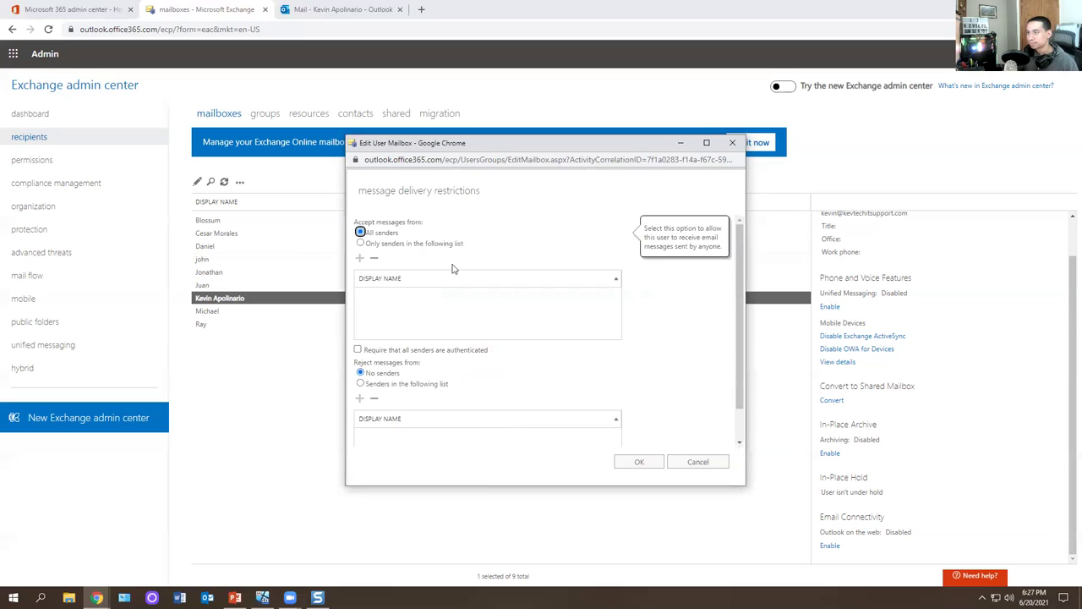
pyautogui.click(382, 244)
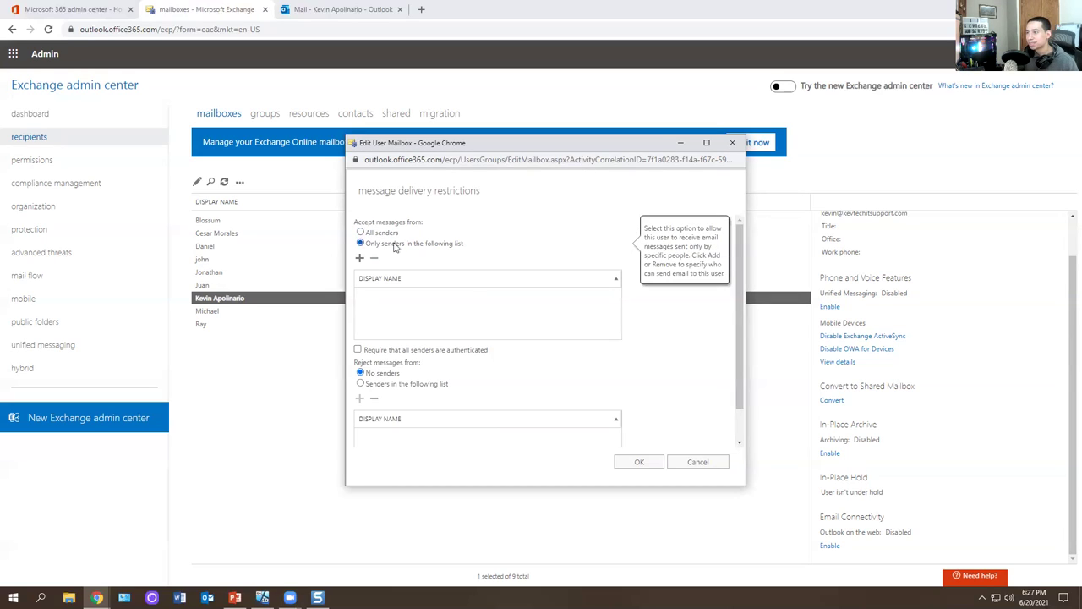
pyautogui.click(387, 233)
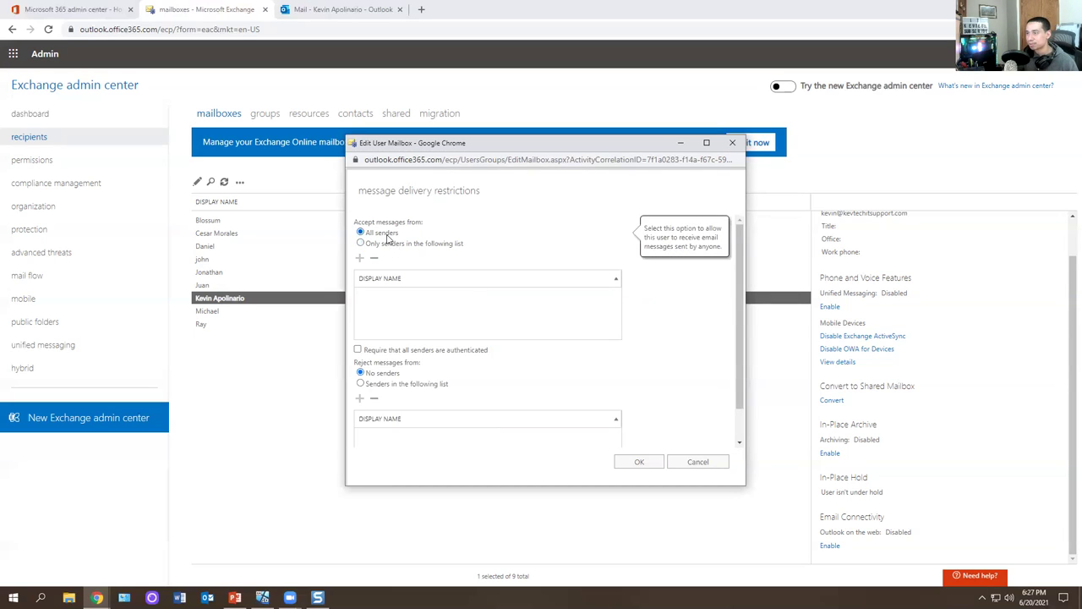
pyautogui.moveTo(411, 353)
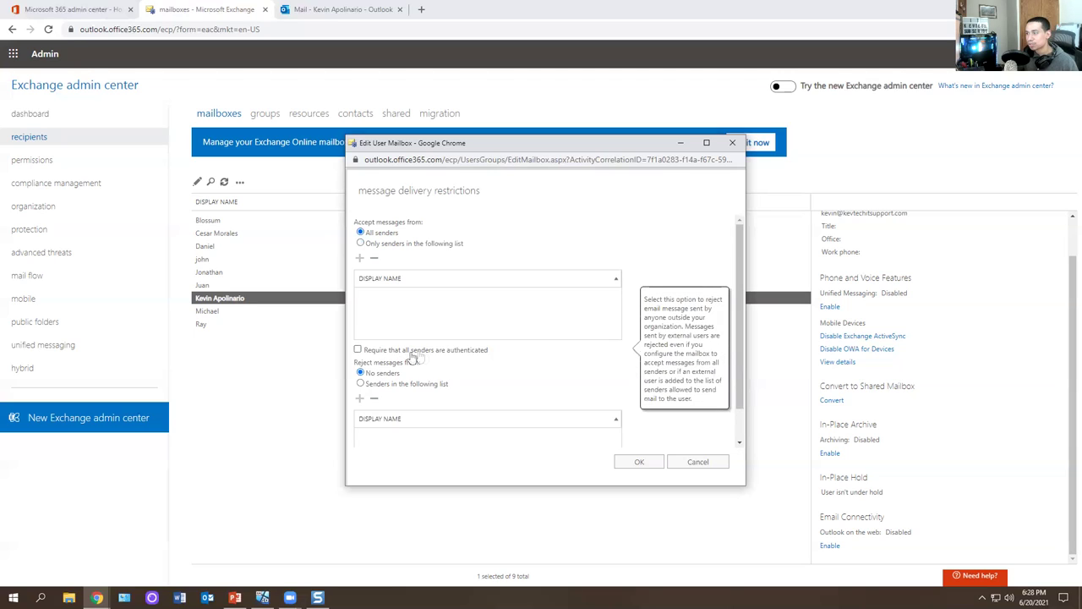
pyautogui.scroll(-1, 418, 349)
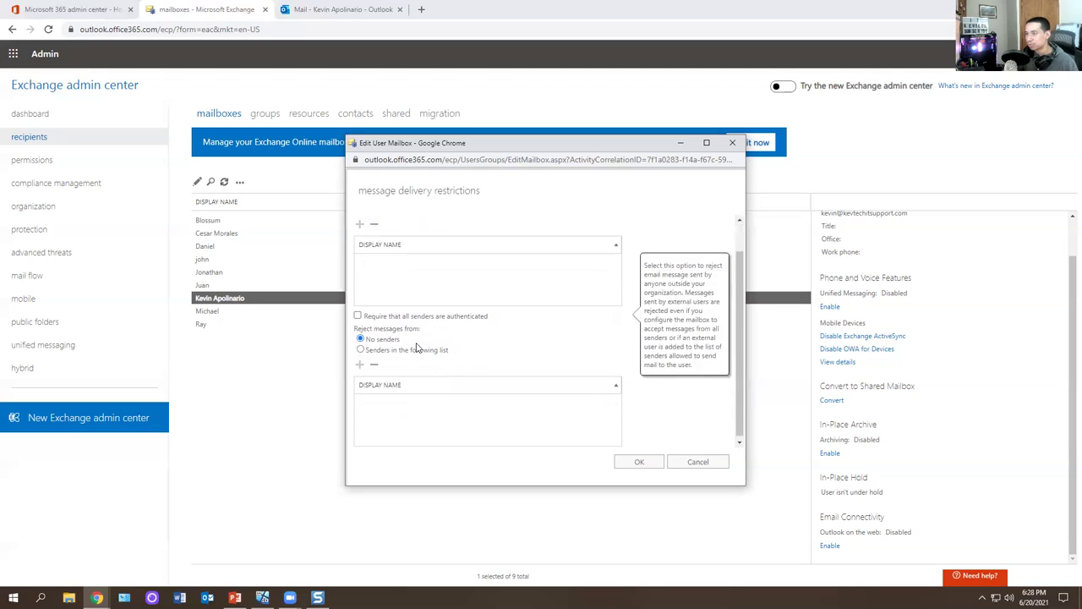
pyautogui.moveTo(386, 339)
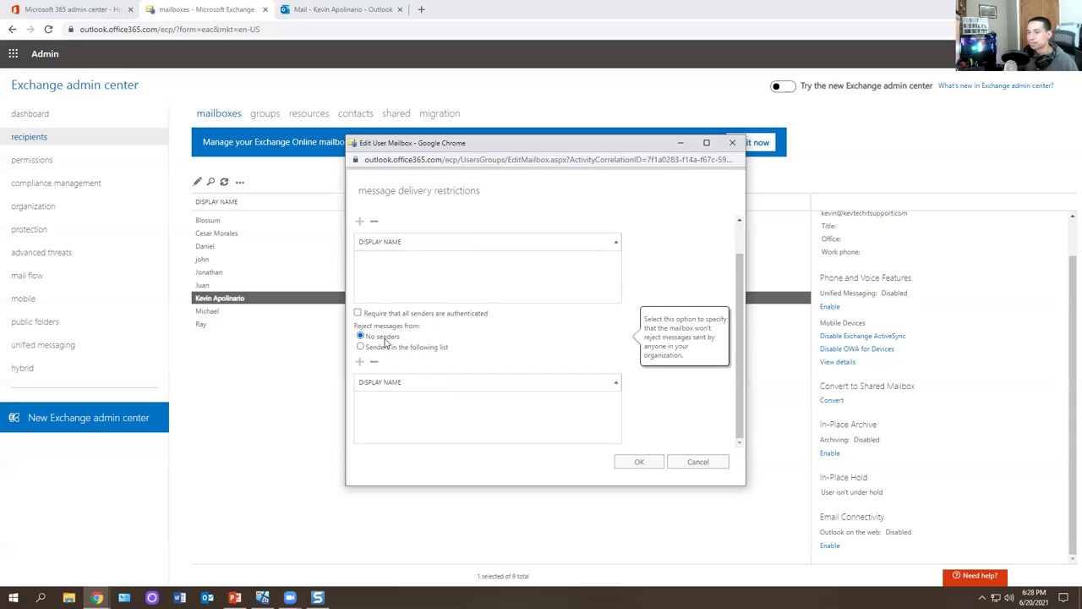
pyautogui.click(698, 462)
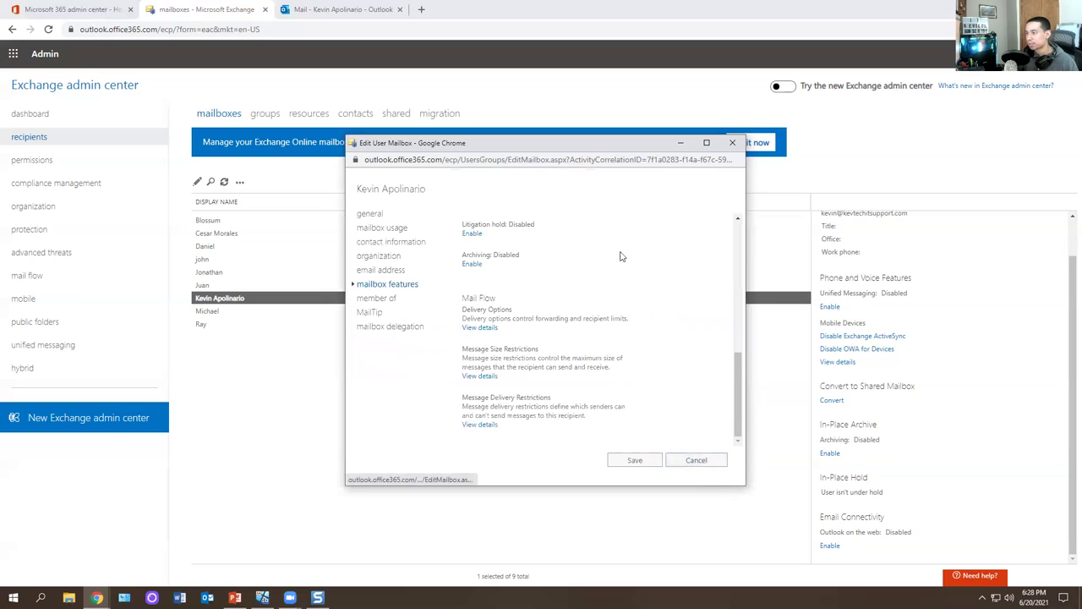
# View the distribution groups that include the mailbox and the MailTip text setting
pyautogui.click(377, 298)
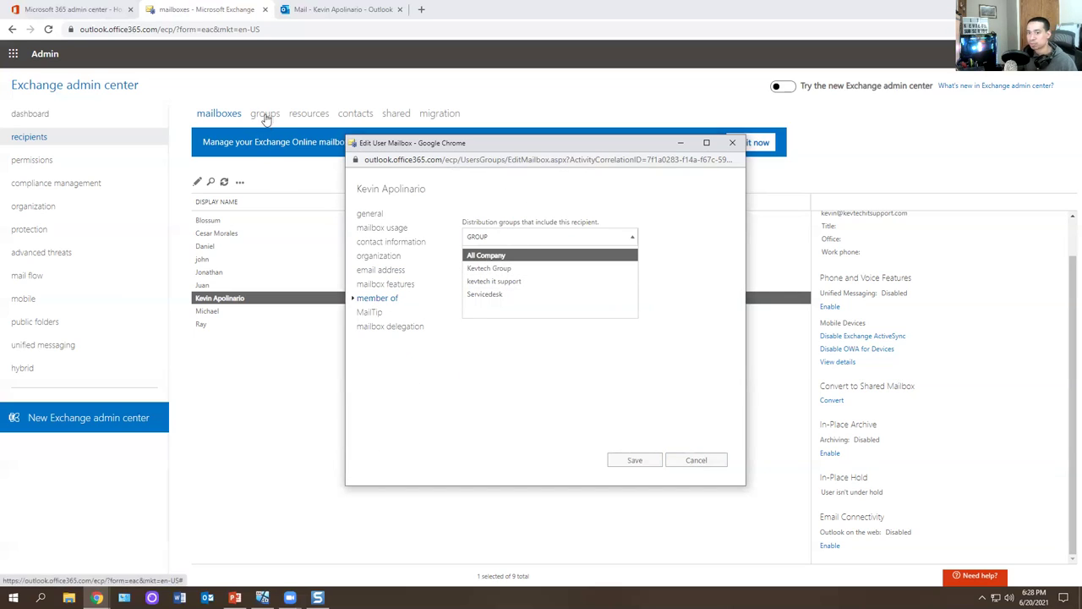
pyautogui.click(372, 313)
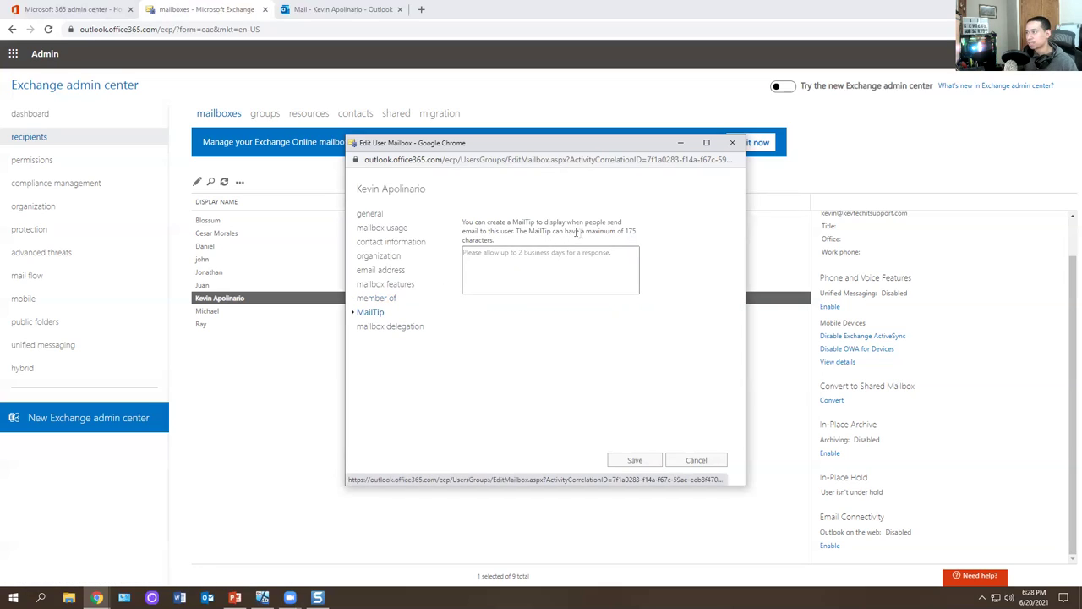
pyautogui.click(480, 253)
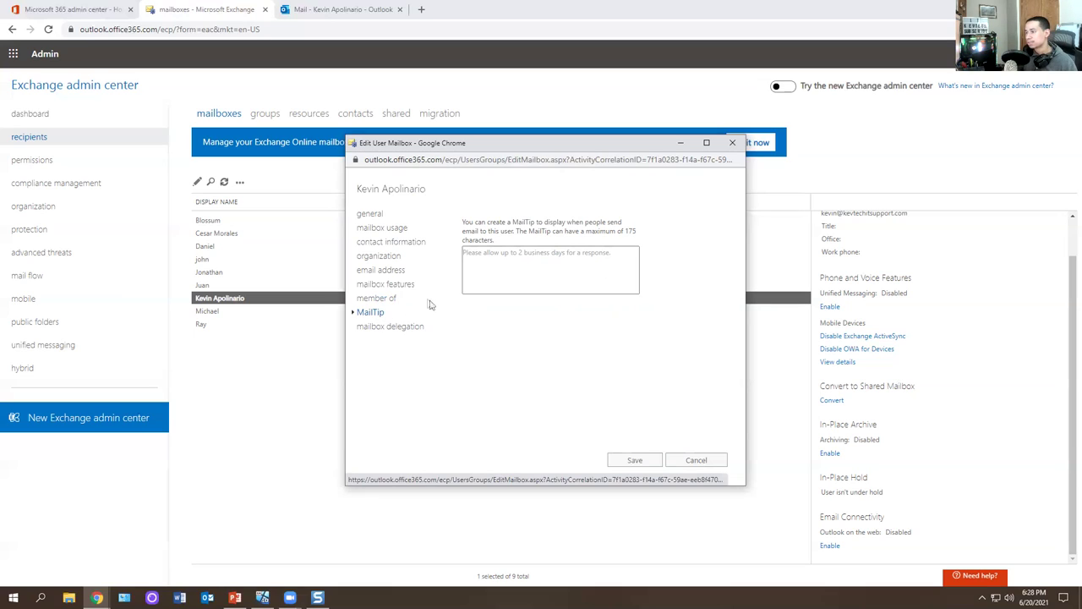
# Return to the mailbox features and check the email connectivity status of Outlook on the web
pyautogui.click(382, 297)
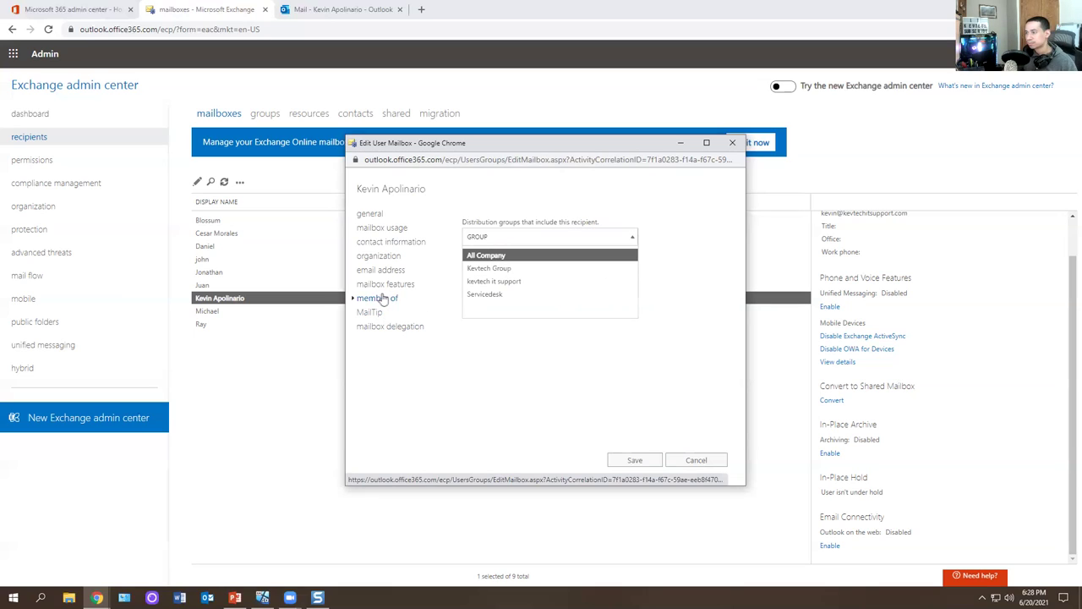
pyautogui.click(382, 284)
pyautogui.scroll(-5, 475, 343)
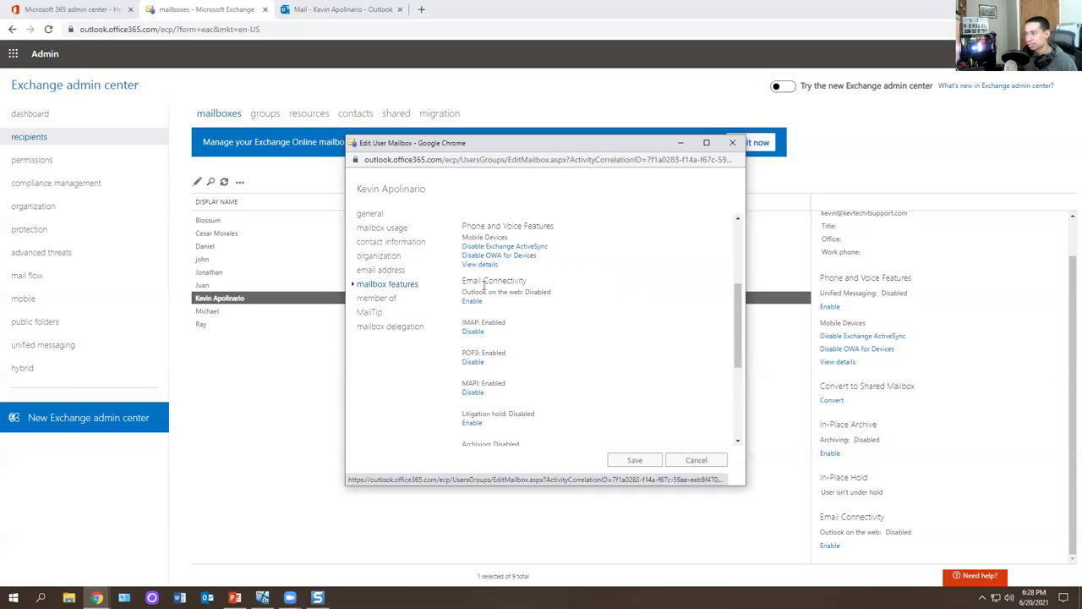
# Switch to the mailbox in Outlook on the web, reload the inbox to test access, and close it
pyautogui.click(326, 10)
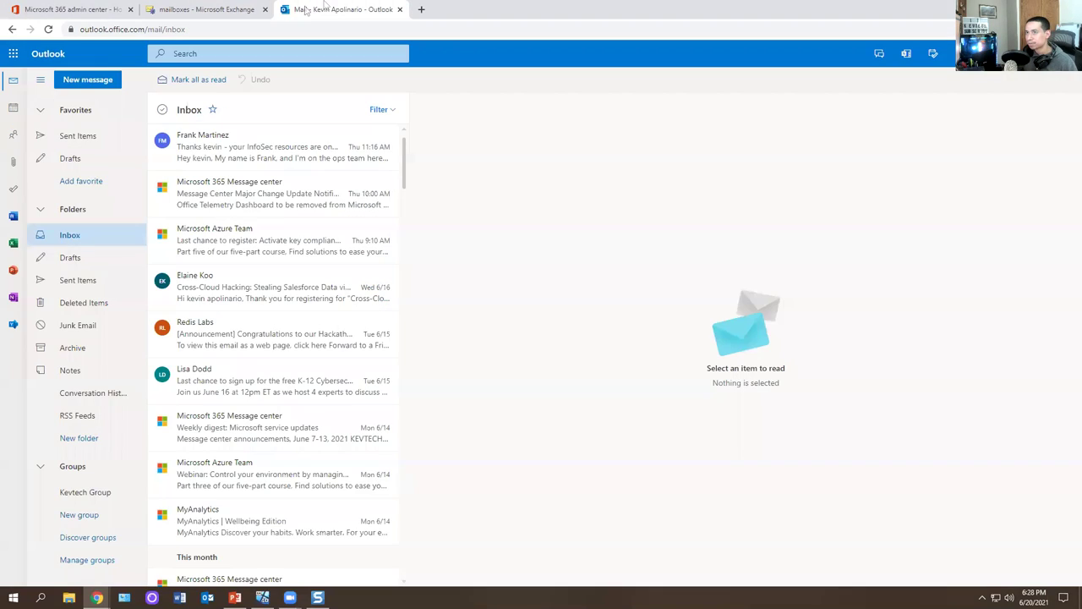
pyautogui.click(48, 29)
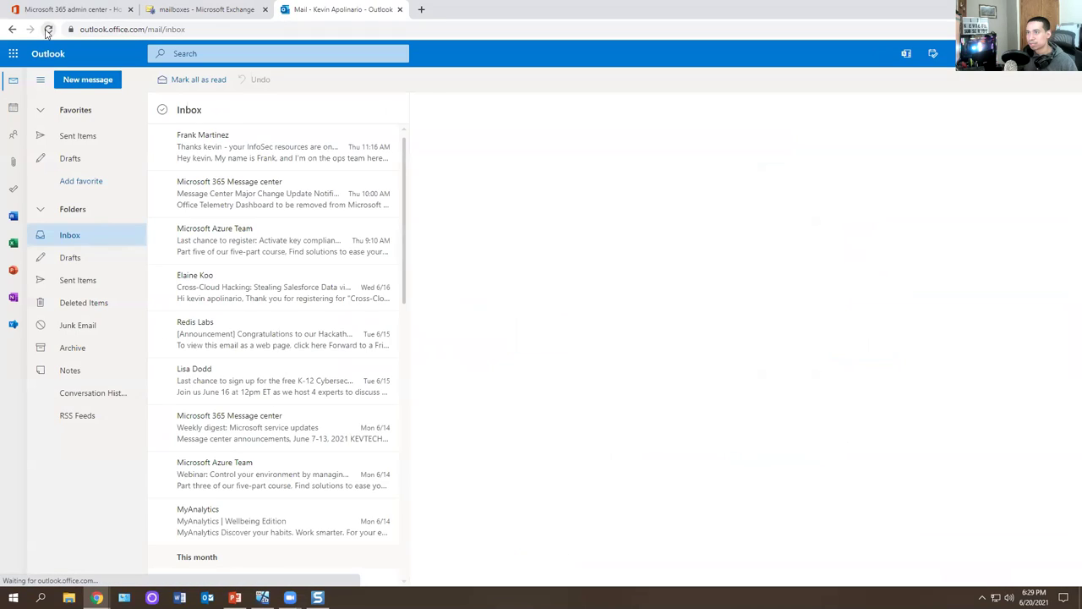
pyautogui.click(401, 9)
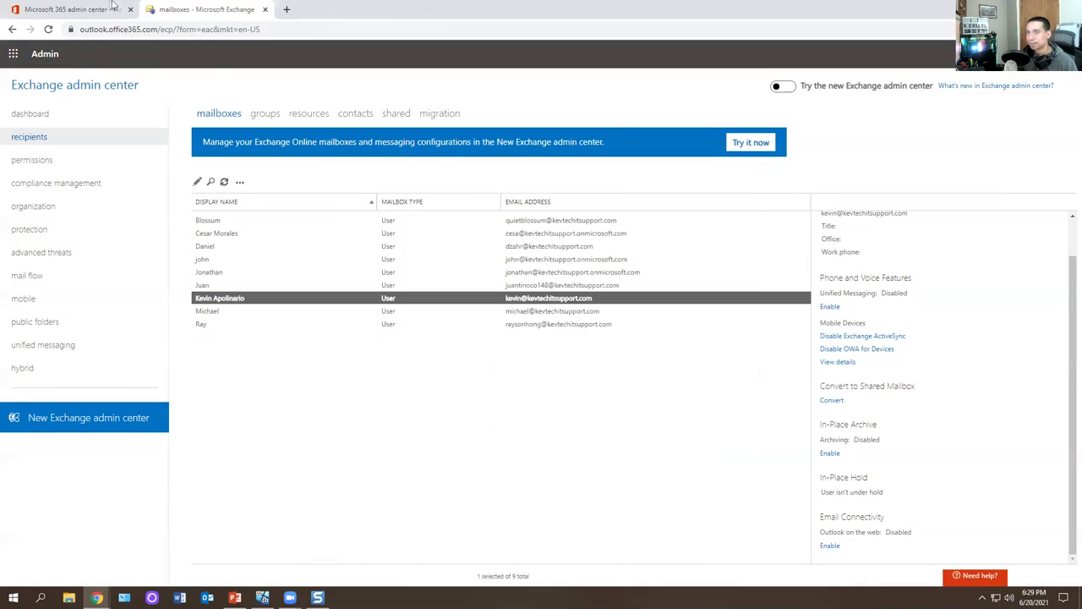
# Switch to the Microsoft 365 admin center and open Outlook from its app launcher
pyautogui.click(71, 10)
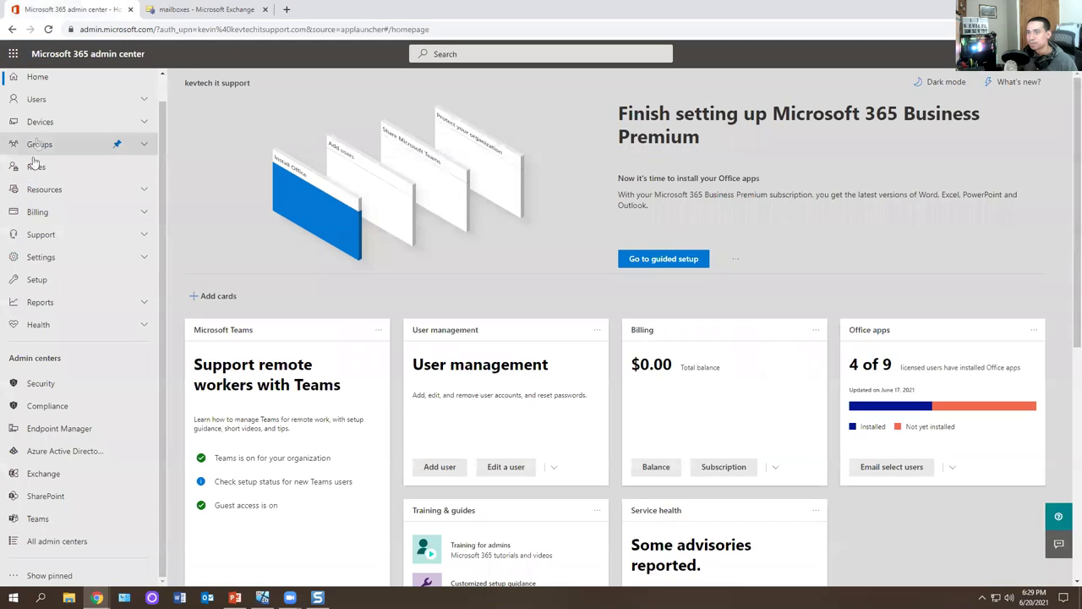
pyautogui.click(14, 53)
pyautogui.click(24, 128)
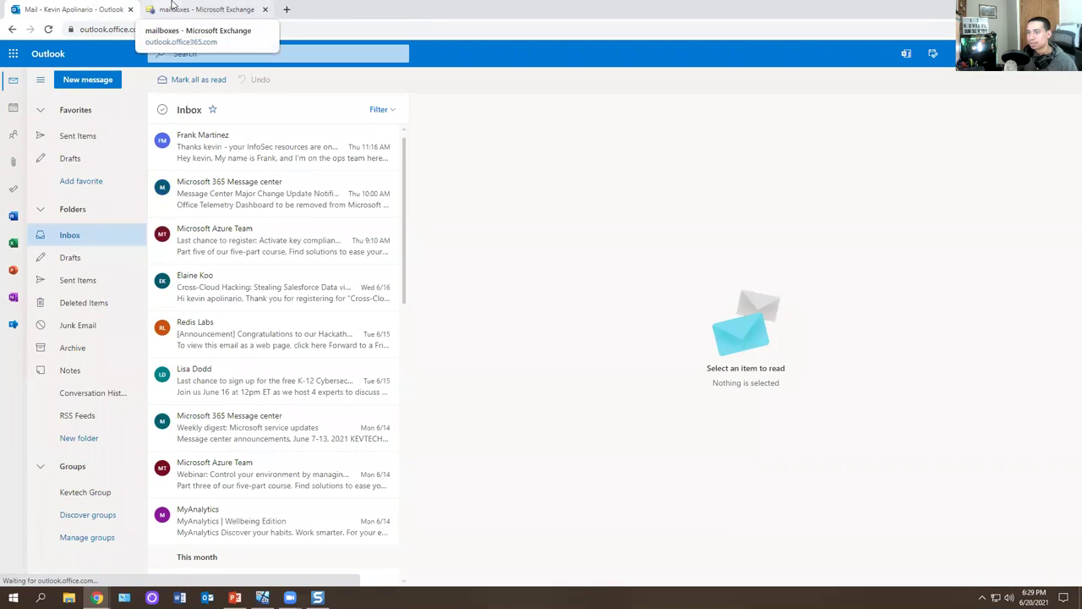
# Return to the Exchange admin center, check the same mailbox's Outlook on the web connectivity in its mailbox features, and save
pyautogui.click(196, 9)
pyautogui.doubleClick(290, 299)
pyautogui.scroll(-3, 497, 321)
pyautogui.scroll(5, 496, 321)
pyautogui.scroll(-3, 507, 329)
pyautogui.scroll(4, 524, 344)
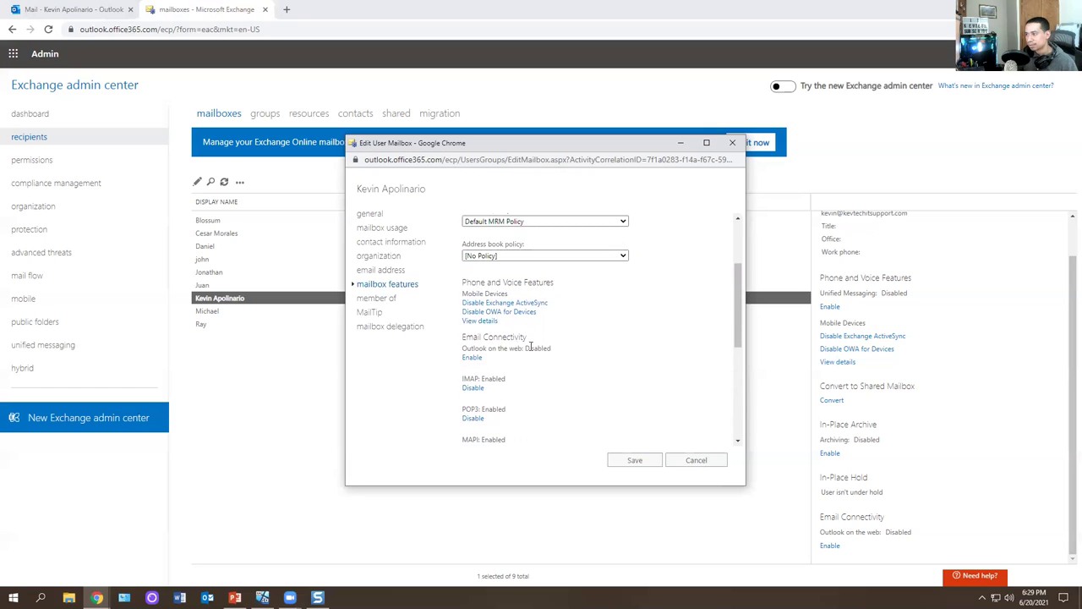
pyautogui.click(634, 460)
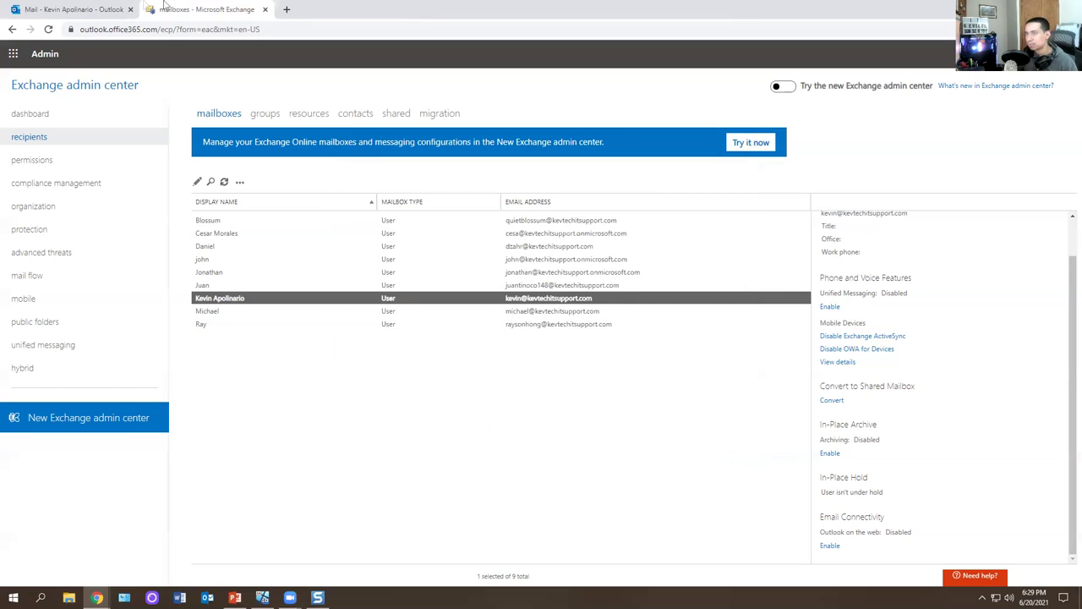
# Reload Outlook on the web to test access, expand the error details, and highlight the ProtocolDisabled account state
pyautogui.click(68, 10)
pyautogui.click(48, 29)
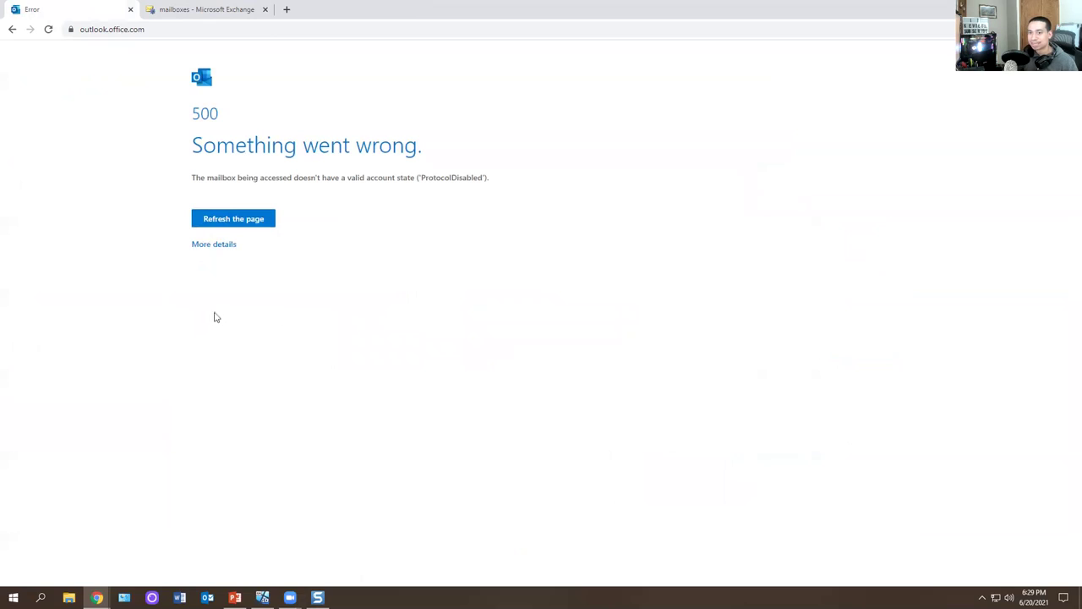
pyautogui.click(223, 244)
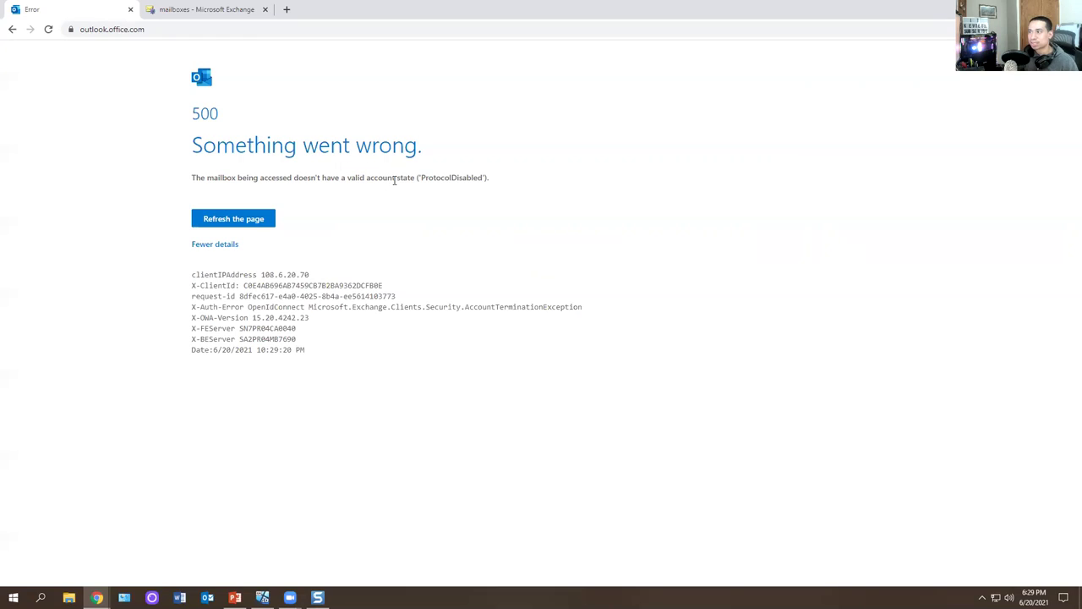
pyautogui.moveTo(423, 177); pyautogui.dragTo(497, 181)
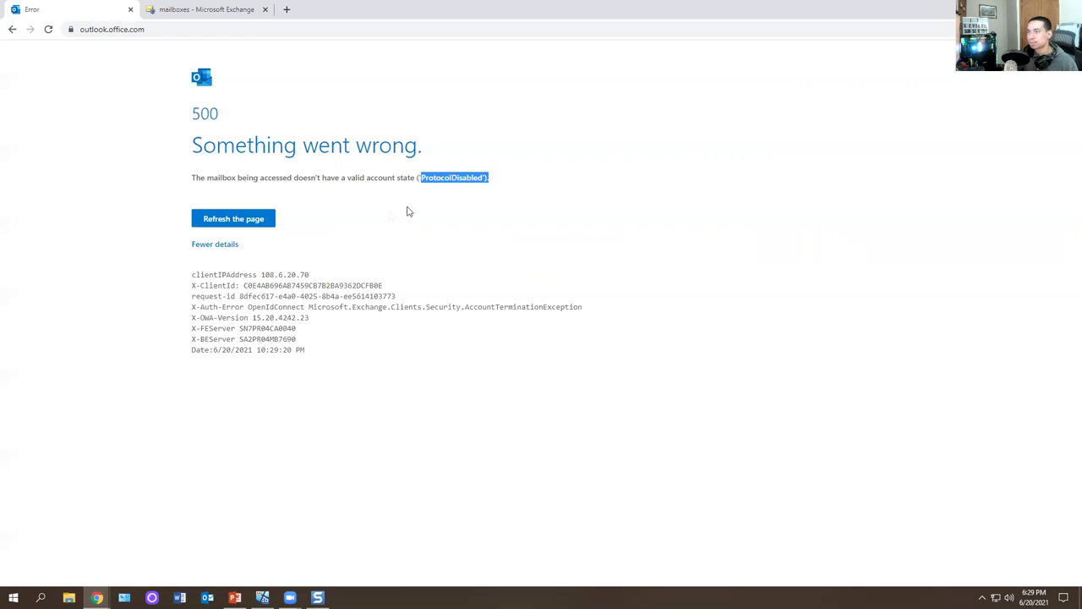
pyautogui.moveTo(330, 358); pyautogui.dragTo(135, 108)
# Enable Outlook on the web in the same user mailbox's features in the Exchange admin center and save the change
pyautogui.click(242, 9)
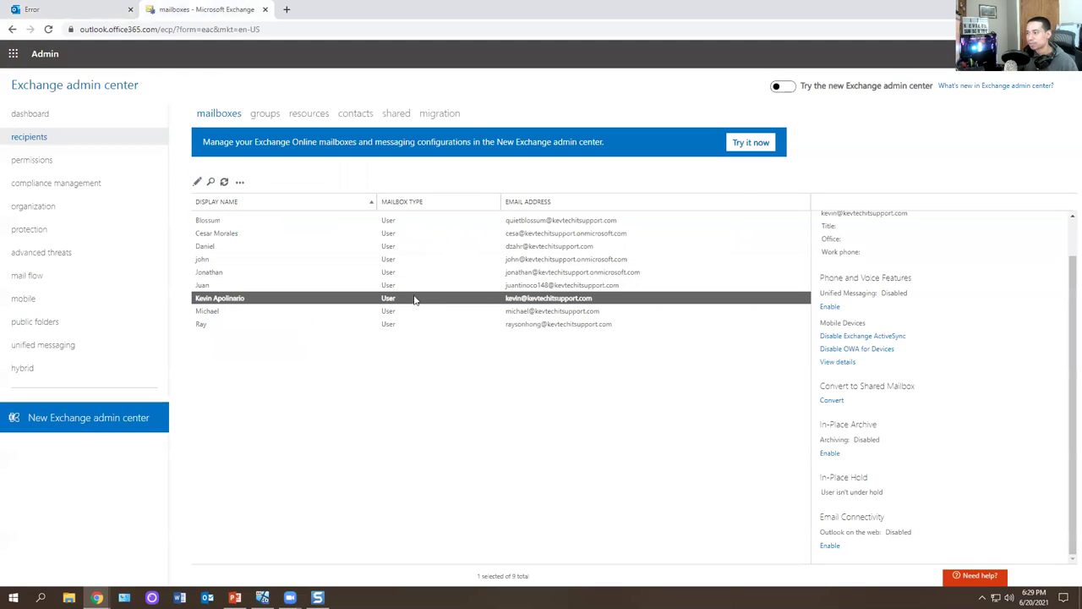
pyautogui.doubleClick(414, 298)
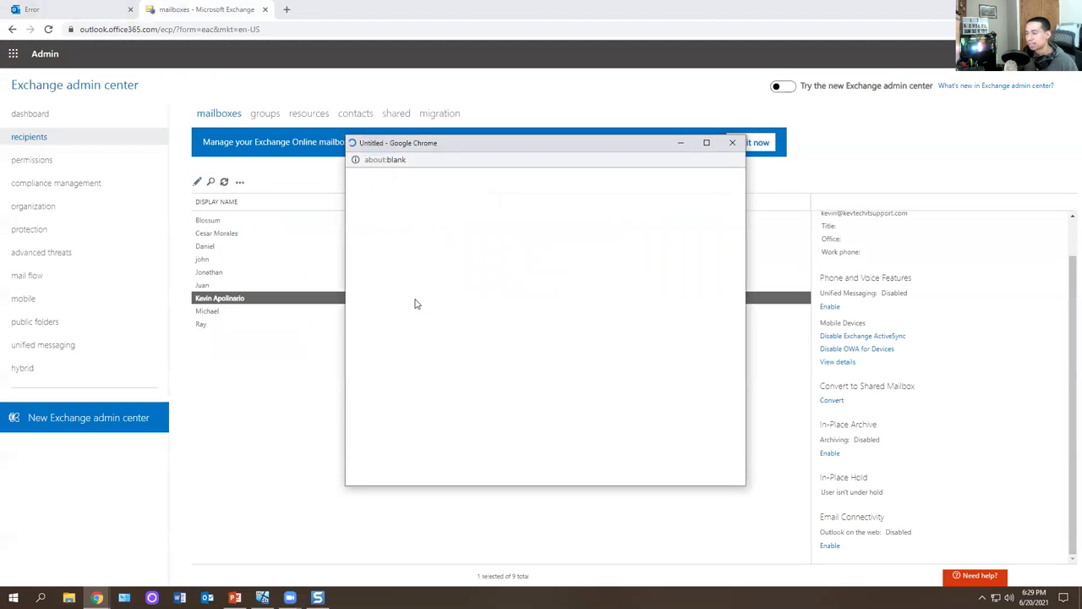
pyautogui.click(382, 271)
pyautogui.click(389, 286)
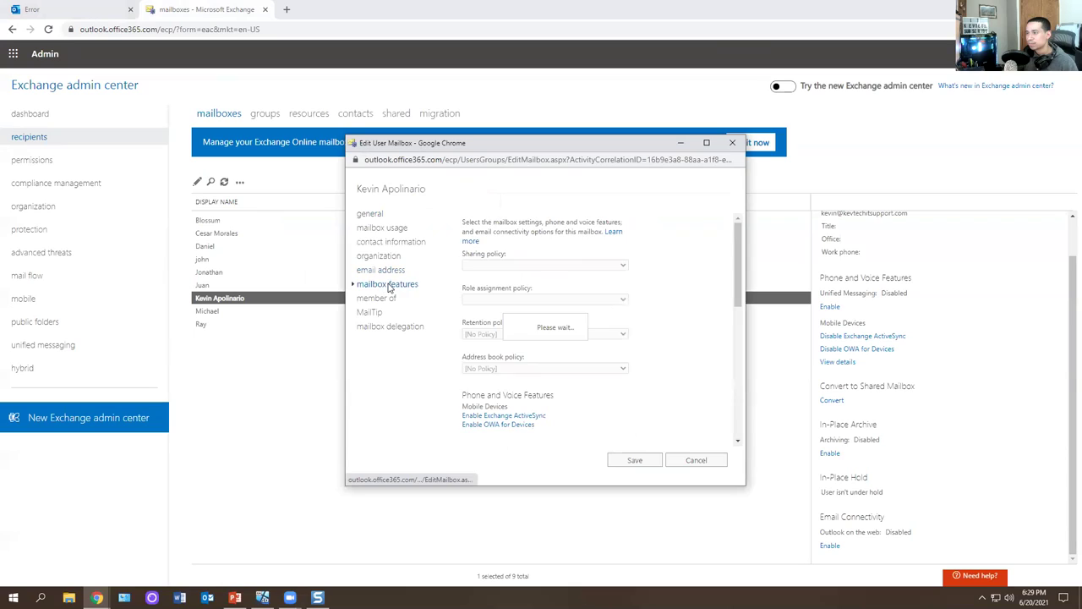
pyautogui.scroll(-5, 587, 302)
pyautogui.scroll(1, 508, 298)
pyautogui.click(472, 302)
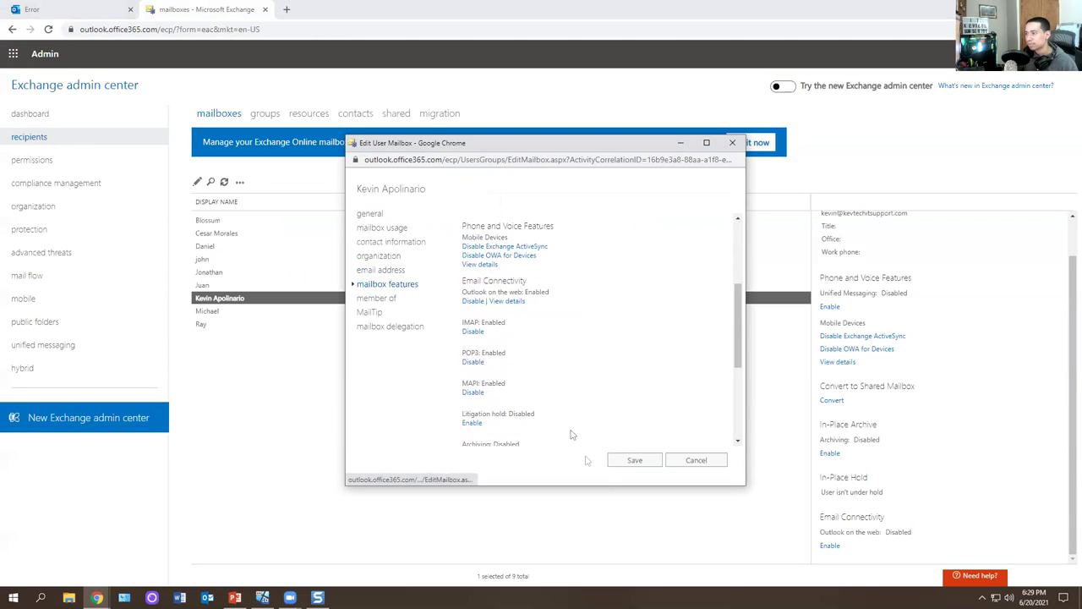
pyautogui.click(637, 463)
pyautogui.click(621, 382)
# Reopen the mailbox features to verify the Outlook on the web status, close the mailbox, and view the Outlook page
pyautogui.doubleClick(427, 300)
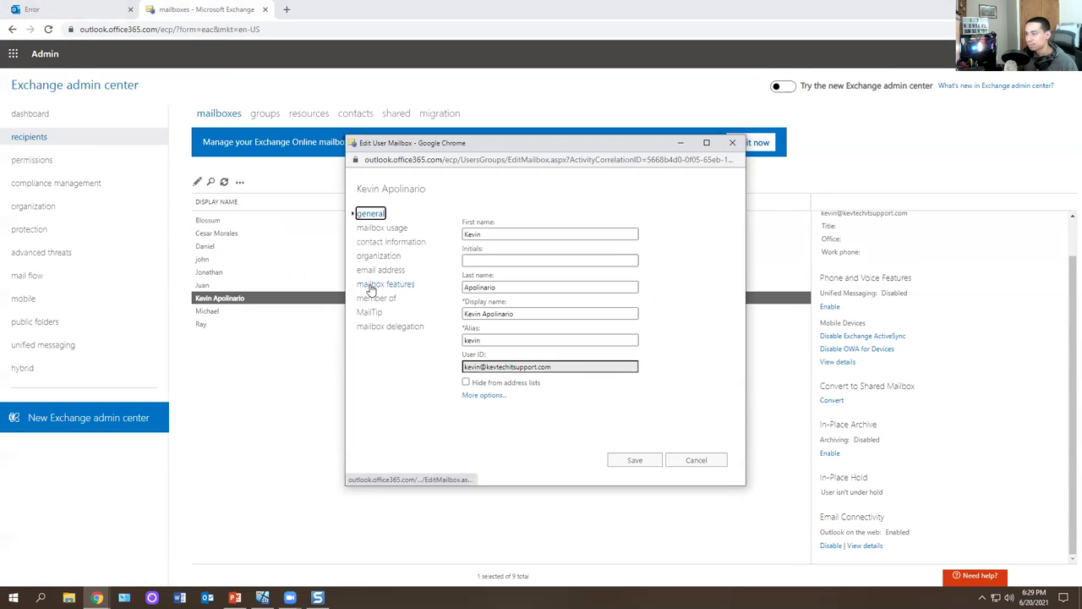
pyautogui.click(375, 299)
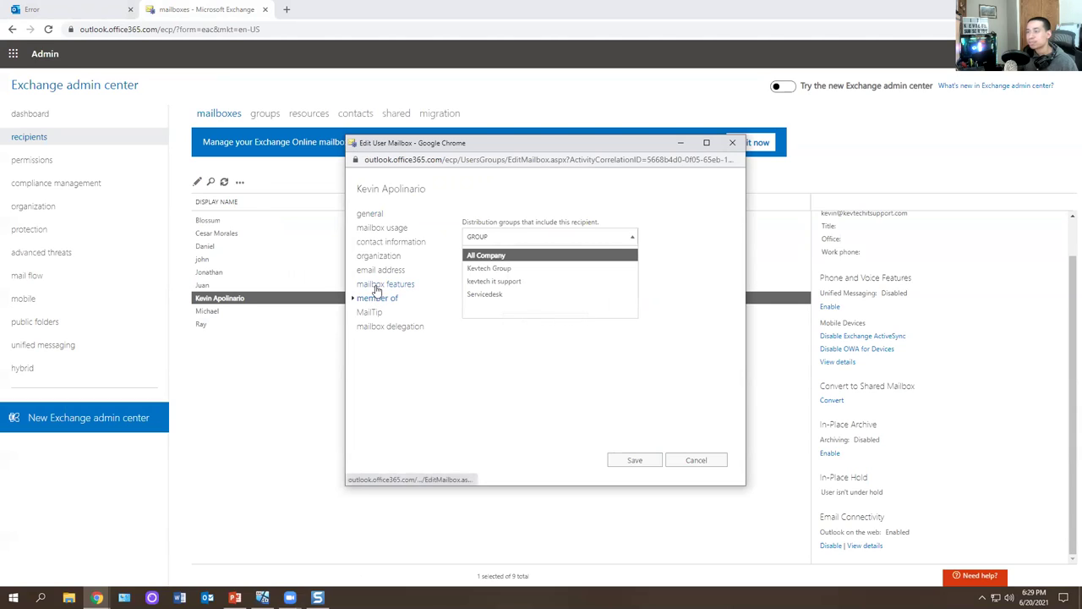
pyautogui.click(375, 286)
pyautogui.scroll(-3, 503, 285)
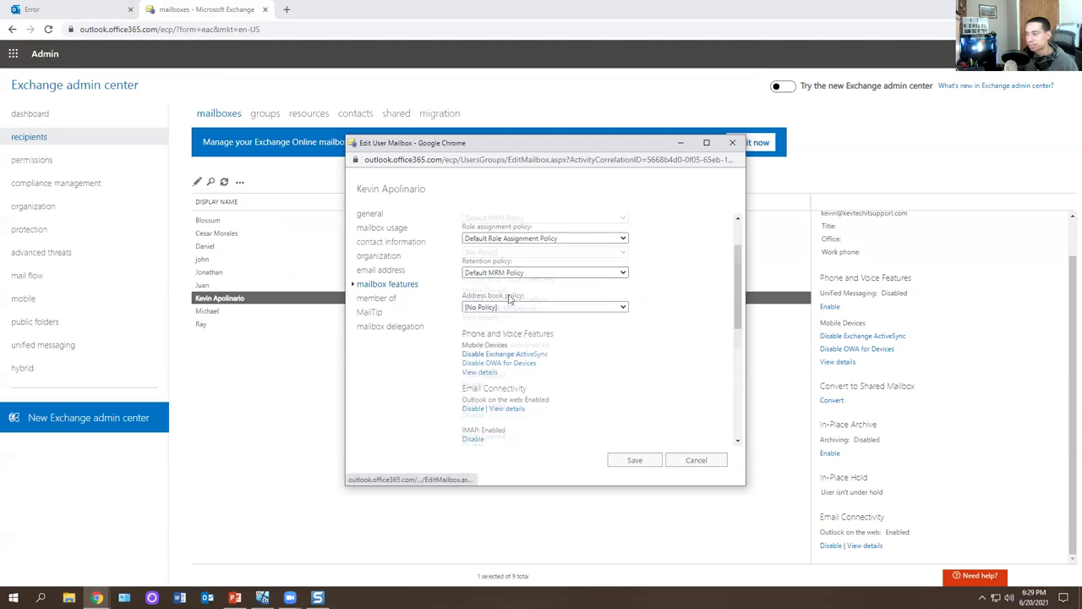
pyautogui.click(732, 142)
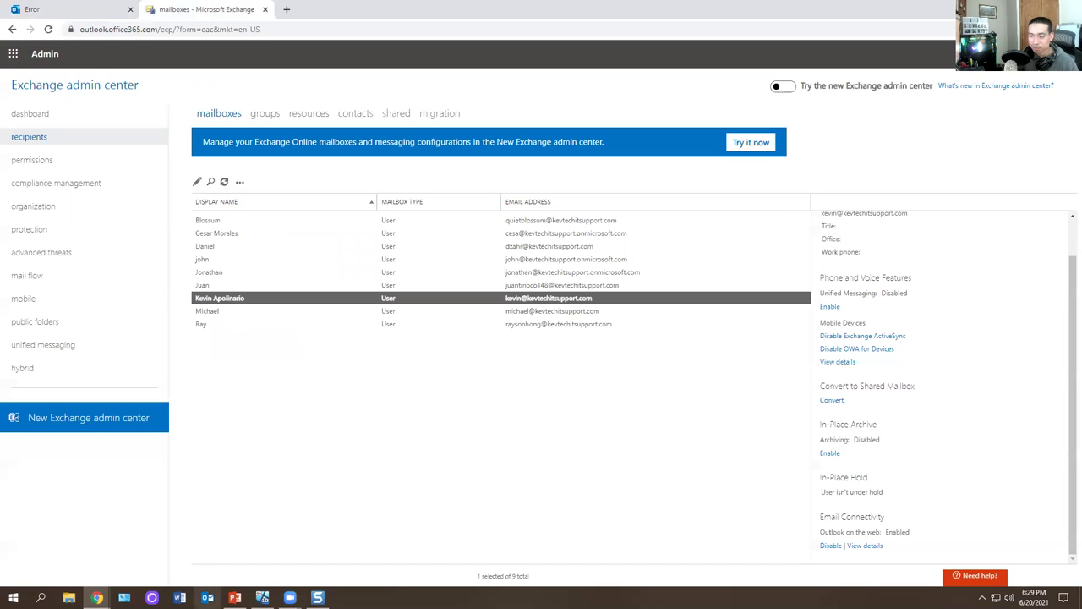
pyautogui.click(51, 8)
pyautogui.click(132, 265)
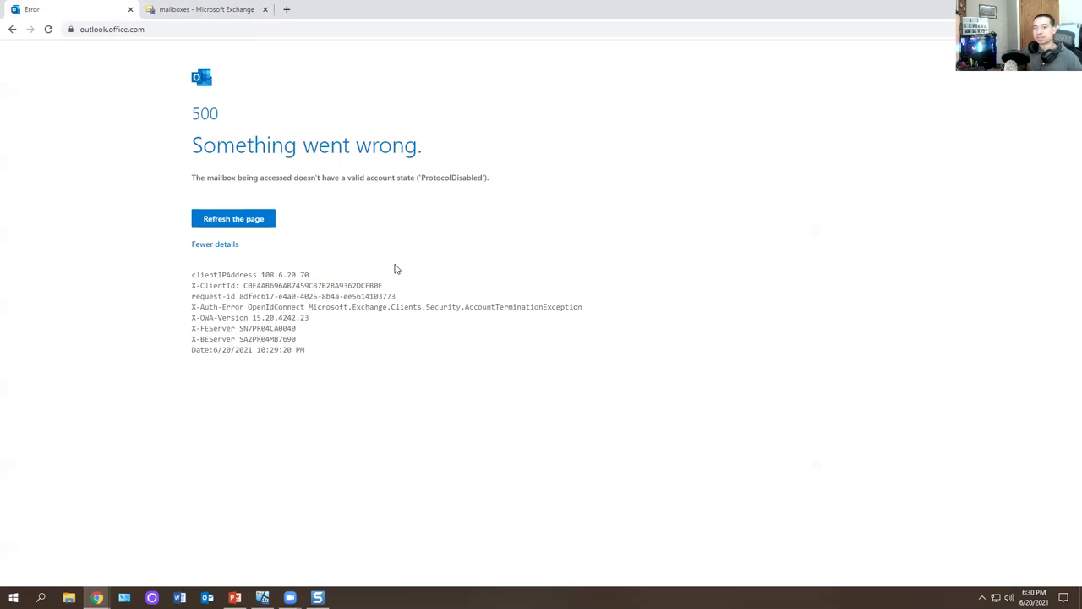
# Return to the user's mailbox and review its group membership, MailTip and mailbox features, including email connectivity, litigation hold and archiving
pyautogui.click(195, 7)
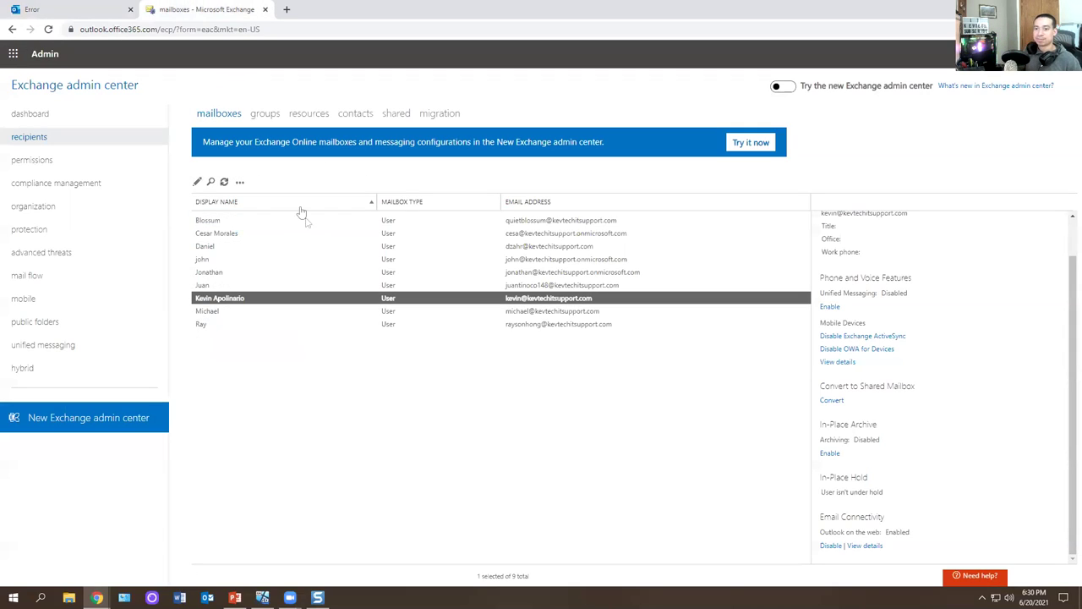
pyautogui.doubleClick(267, 303)
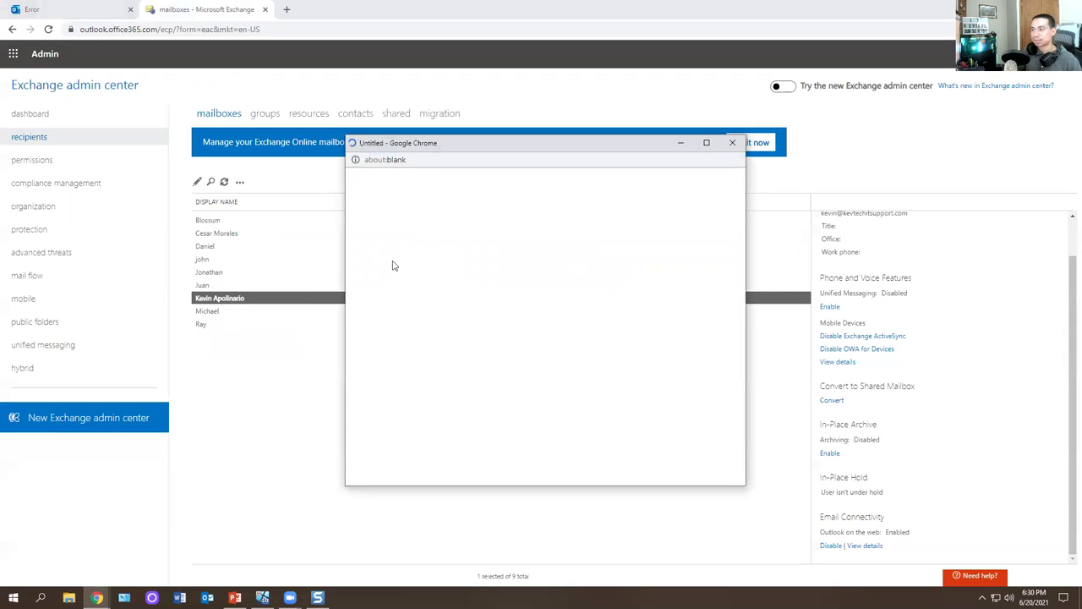
pyautogui.click(405, 284)
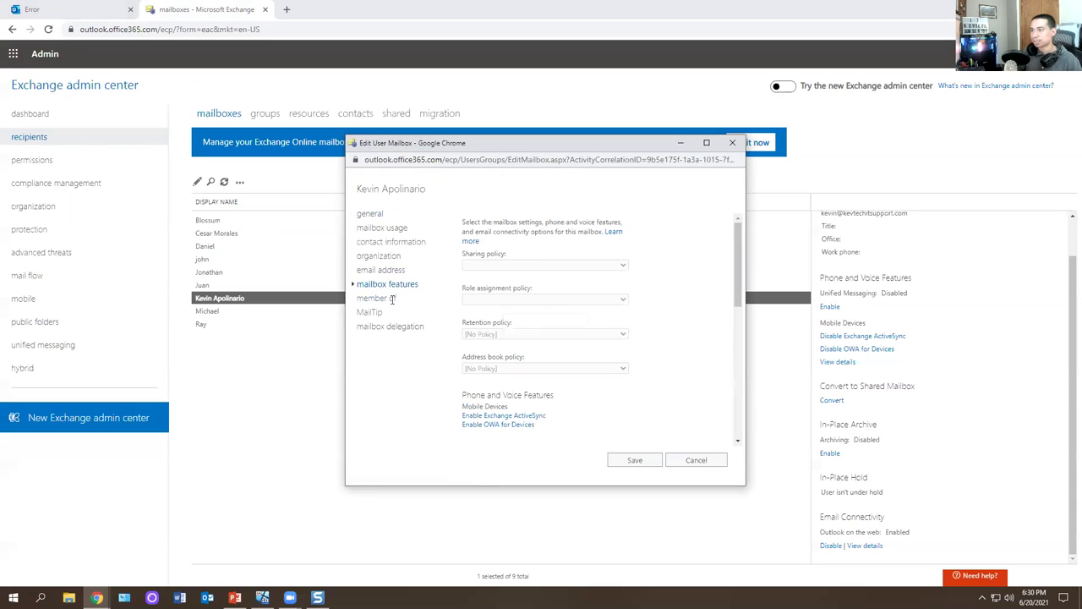
pyautogui.click(377, 298)
pyautogui.click(369, 311)
pyautogui.click(379, 284)
pyautogui.scroll(-4, 524, 350)
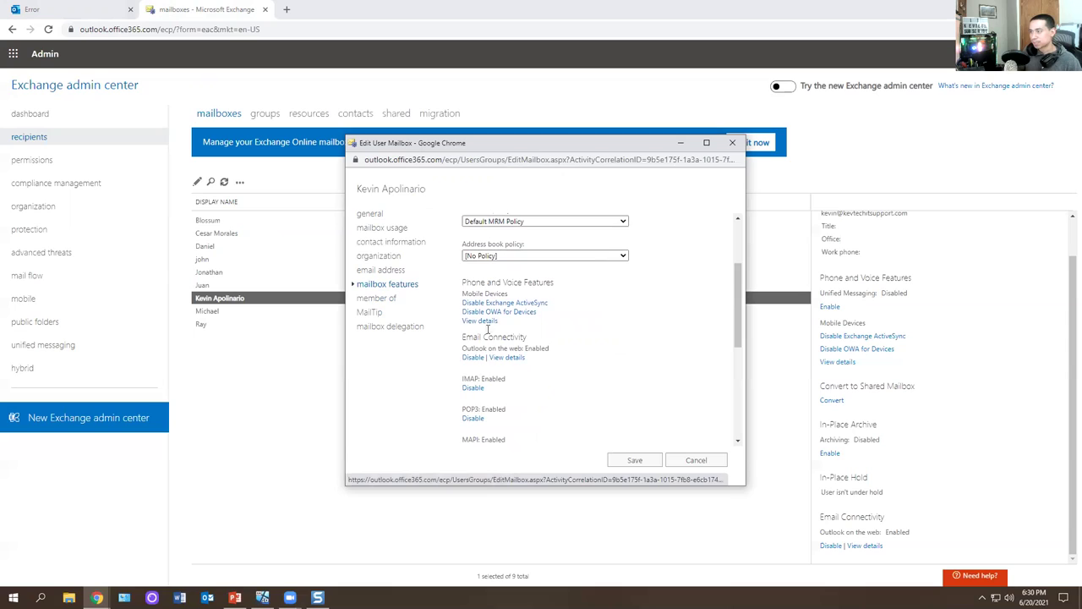
pyautogui.scroll(-2, 487, 329)
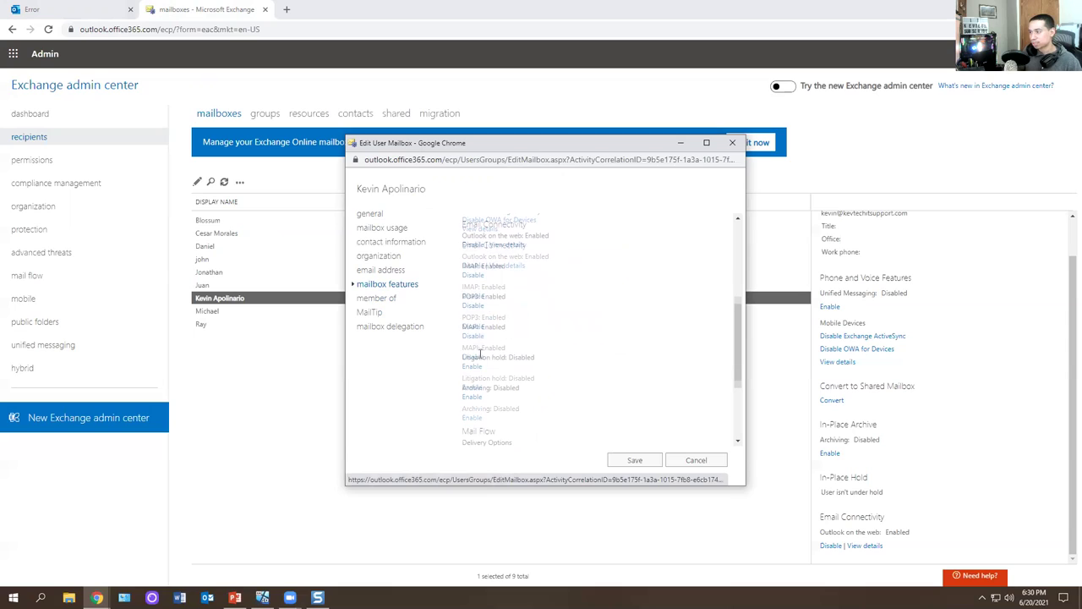
# Review the mailbox delegation permissions for Send As, Send on Behalf and Full Access, and close the mailbox
pyautogui.click(401, 328)
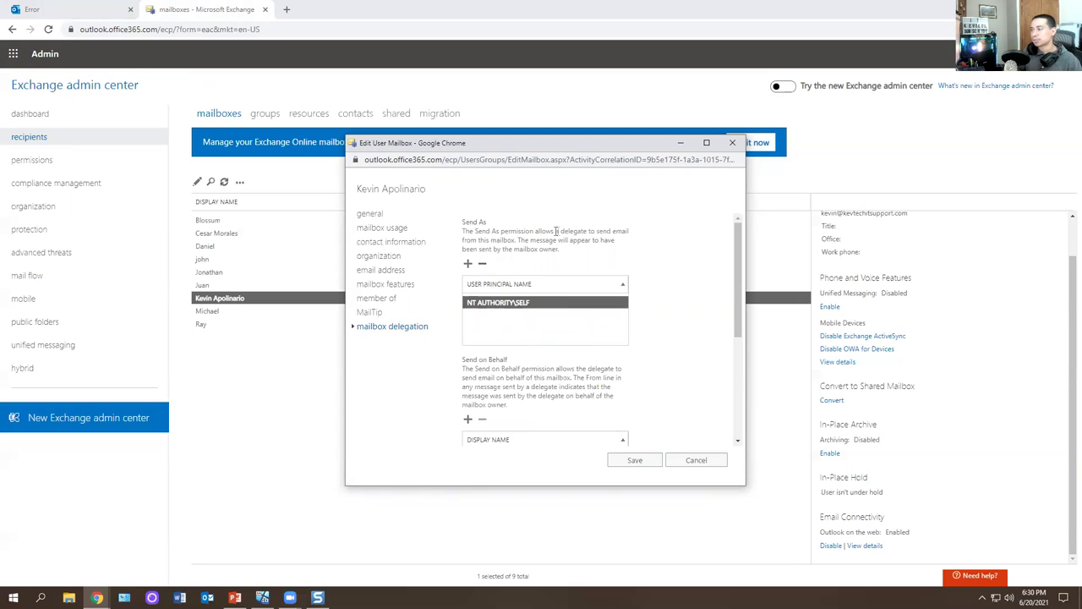
pyautogui.scroll(-1, 539, 266)
pyautogui.scroll(1, 539, 266)
pyautogui.scroll(-3, 530, 258)
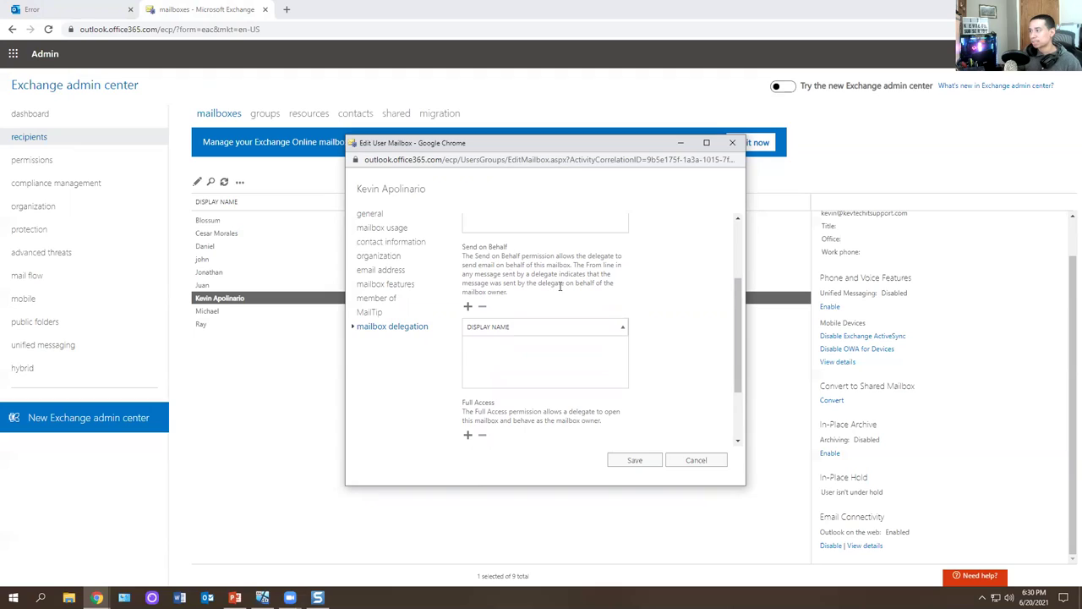
pyautogui.scroll(-1, 499, 275)
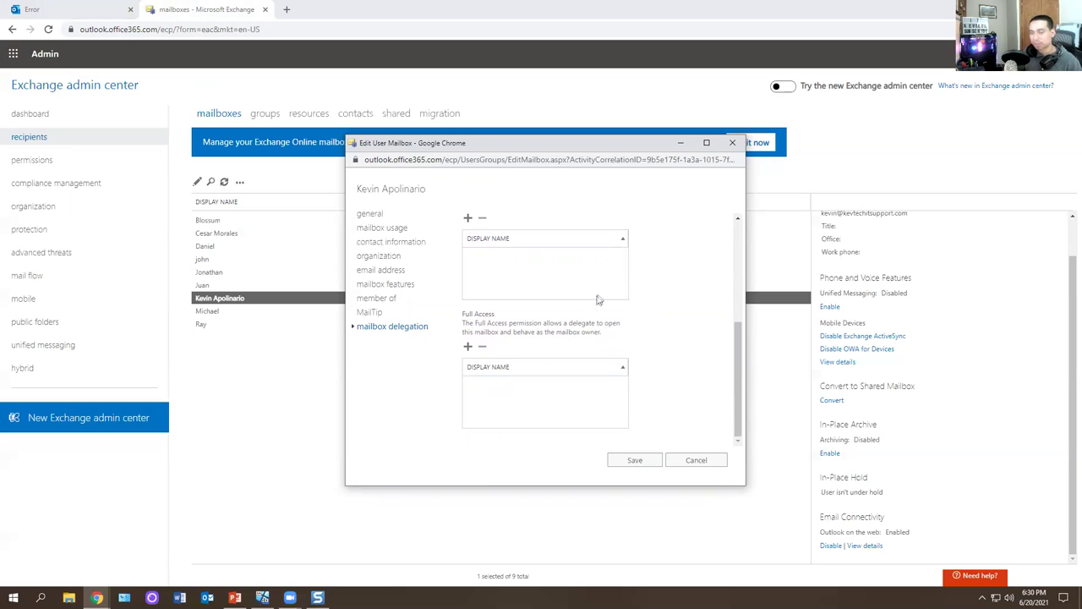
pyautogui.scroll(2, 612, 297)
pyautogui.scroll(-2, 592, 270)
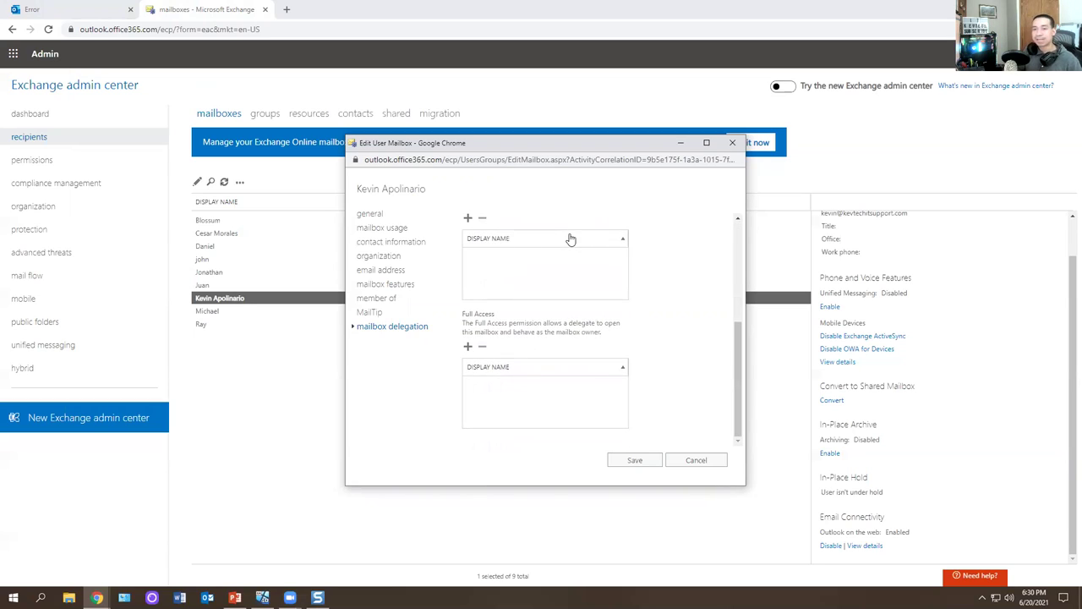
pyautogui.click(732, 142)
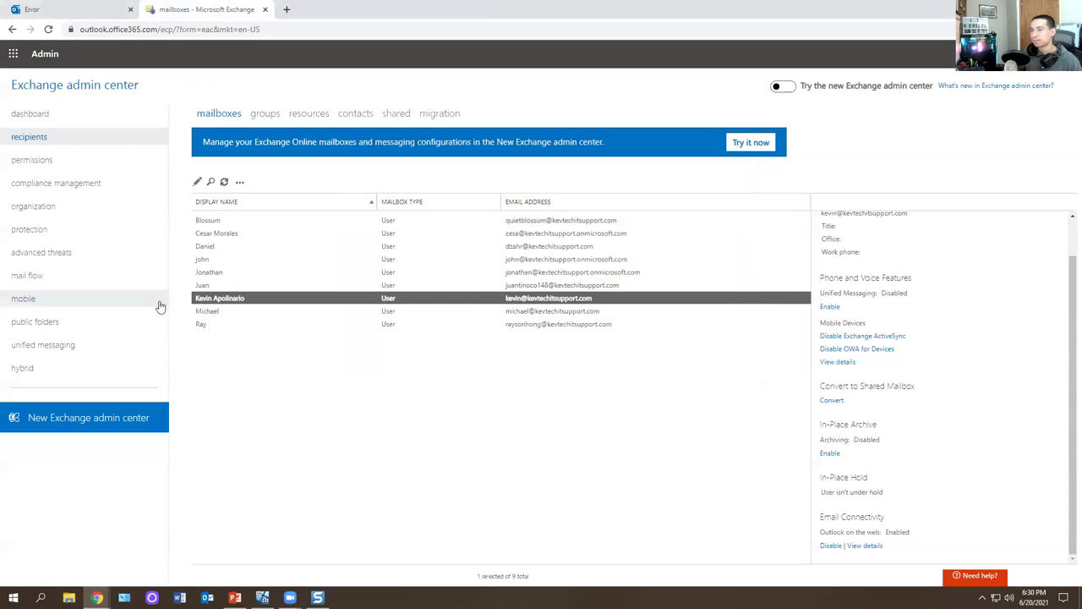
# Examine the Send As, Send on Behalf and Full Access delegates of the second mailbox in the list, and close it
pyautogui.doubleClick(232, 234)
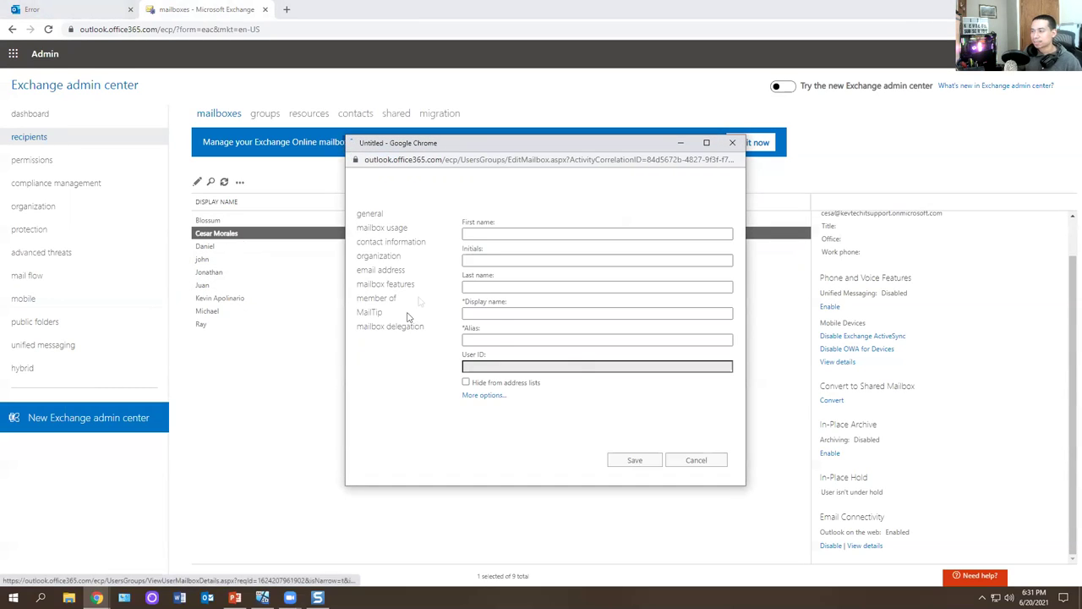
pyautogui.click(409, 326)
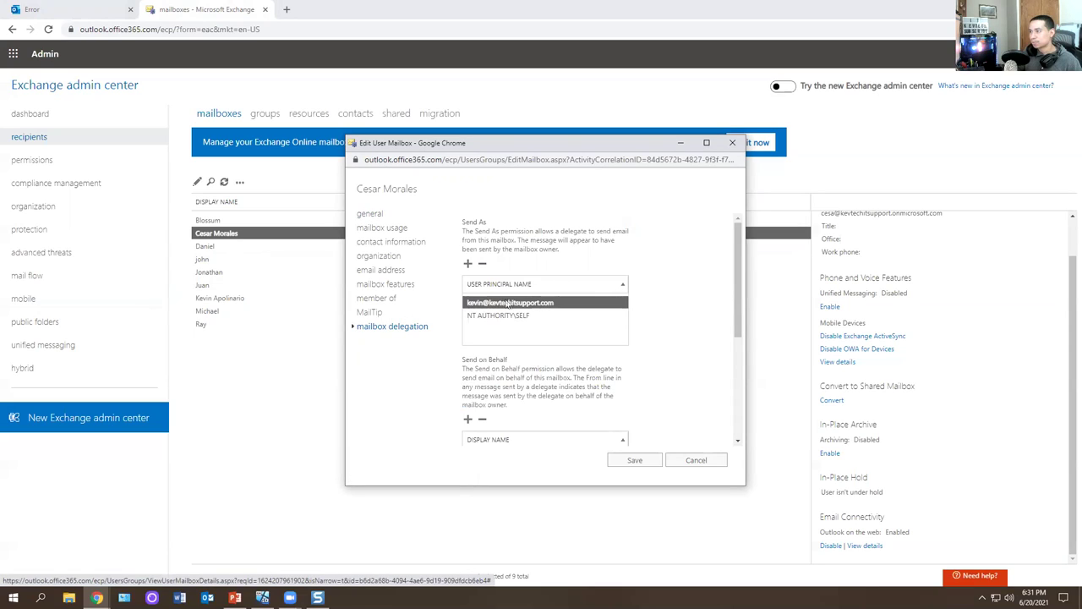
pyautogui.scroll(-3, 500, 304)
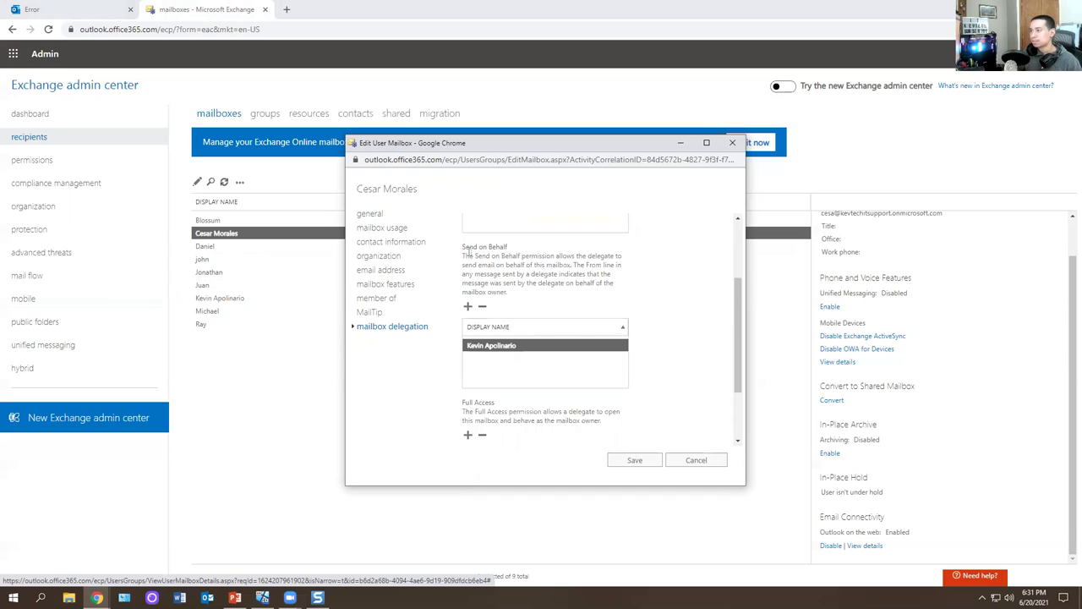
pyautogui.scroll(3, 489, 248)
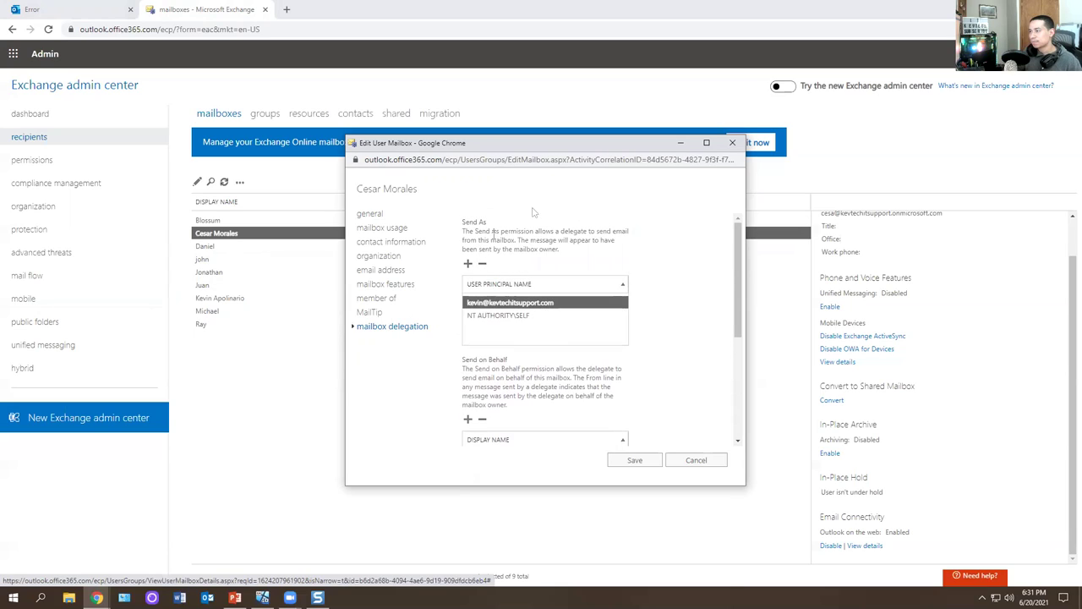
pyautogui.scroll(-5, 476, 376)
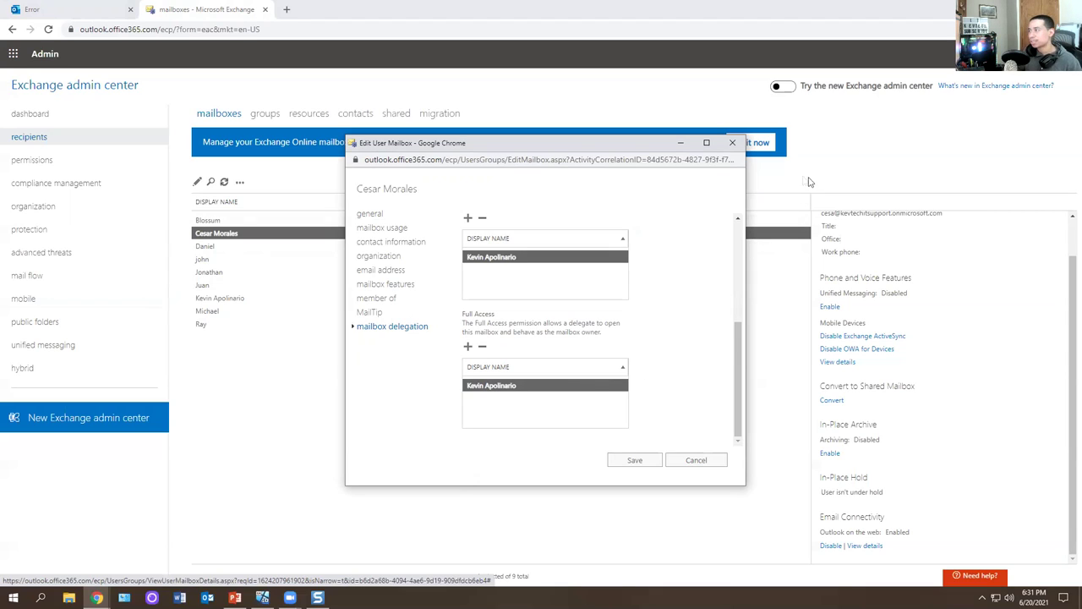
pyautogui.click(732, 142)
# Switch to the Windows 10 Practice virtual machine and open the office.com home page in Microsoft Edge
pyautogui.moveTo(262, 596)
pyautogui.click(342, 545)
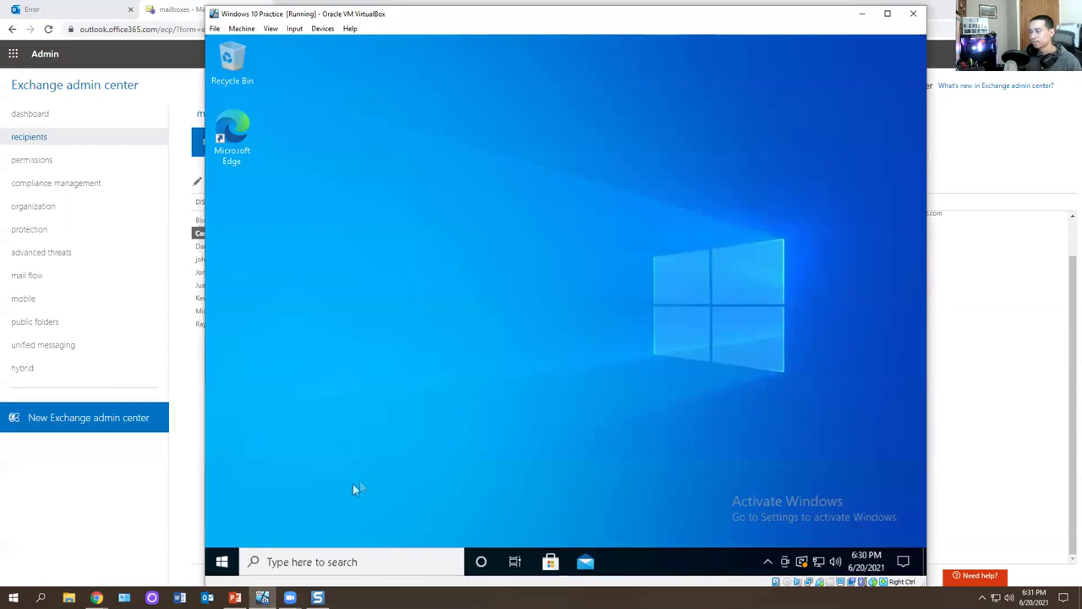
pyautogui.click(221, 562)
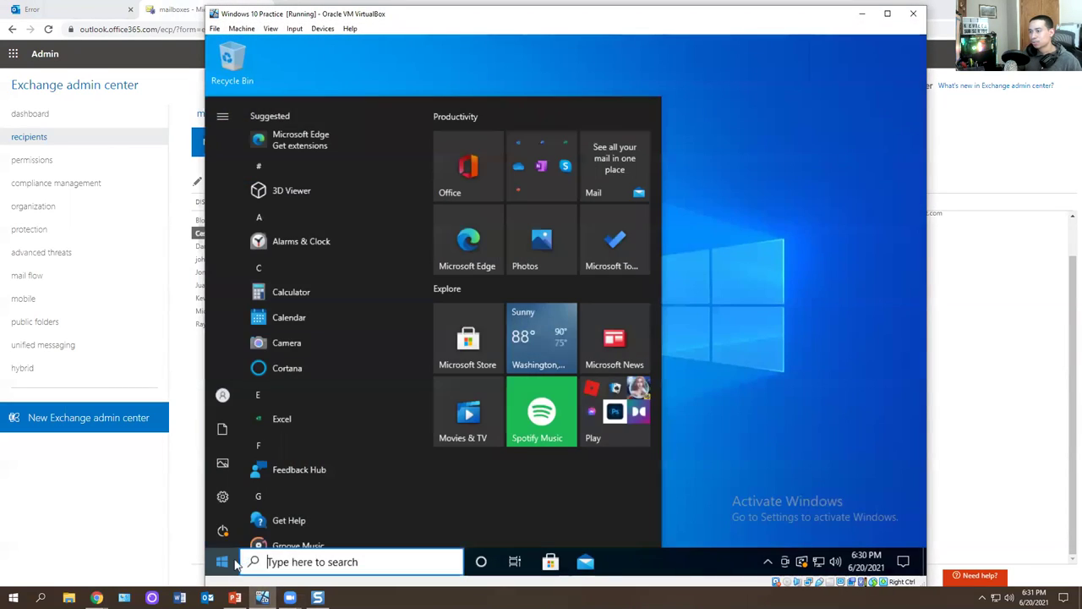
pyautogui.click(697, 269)
pyautogui.doubleClick(218, 134)
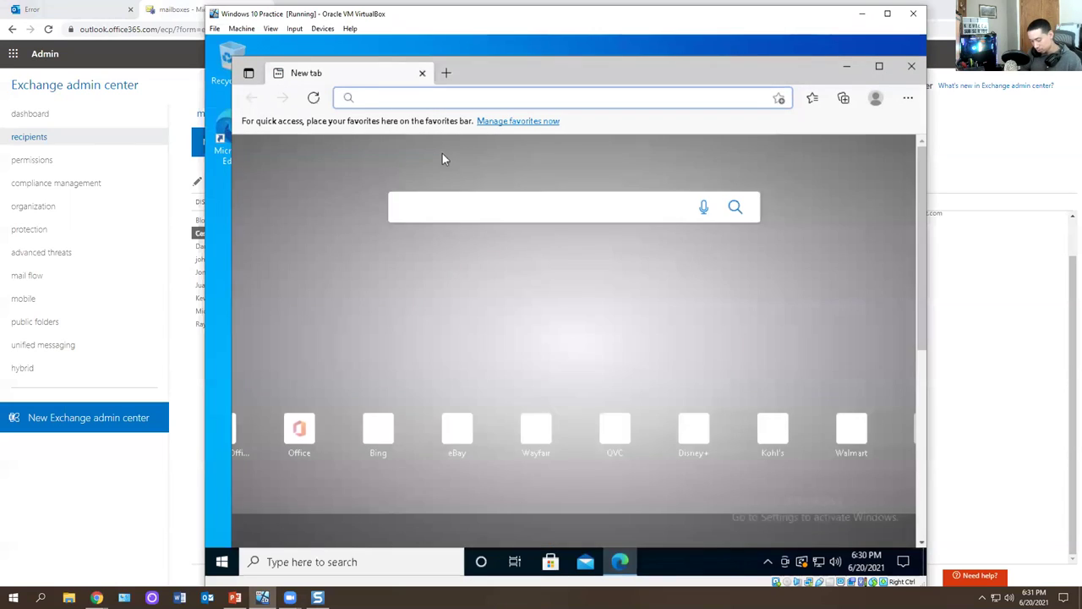
pyautogui.write('office')
pyautogui.press('Return')
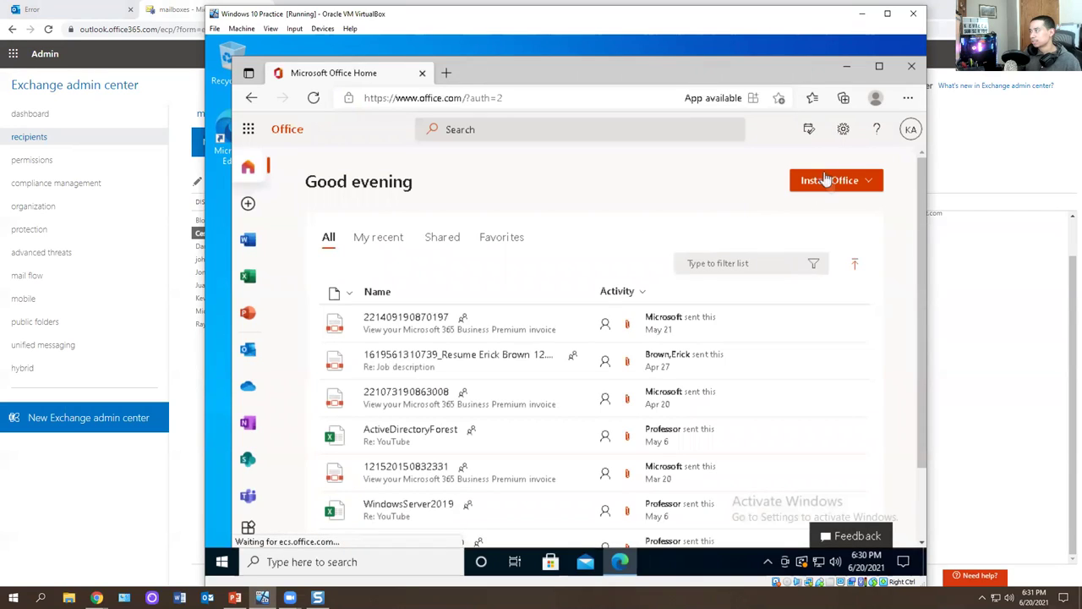
# Download the Premium Office apps installer from the Office home page and run it
pyautogui.click(826, 180)
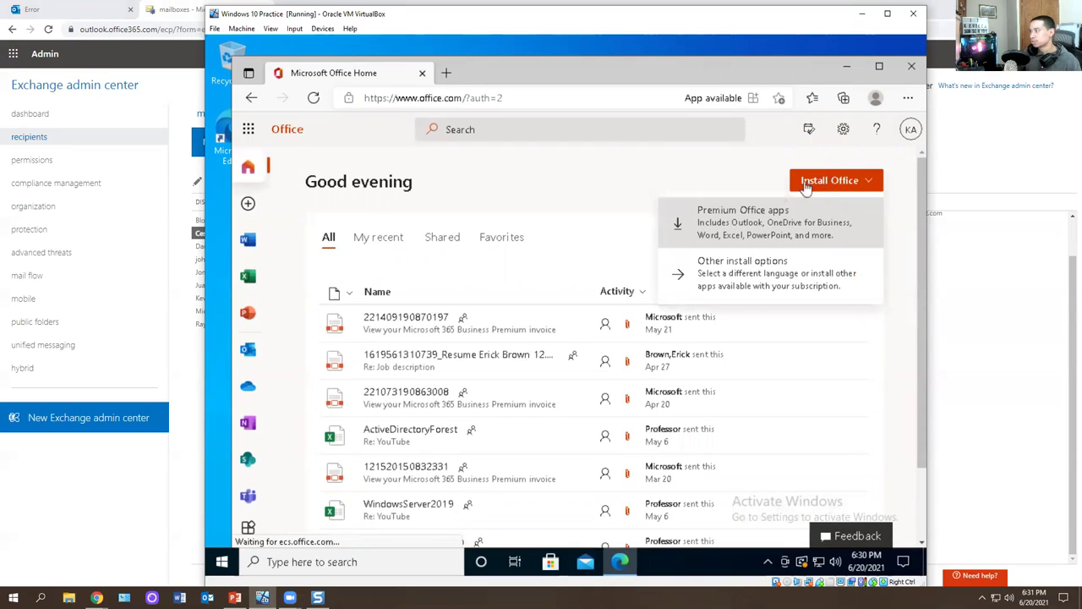
pyautogui.click(749, 242)
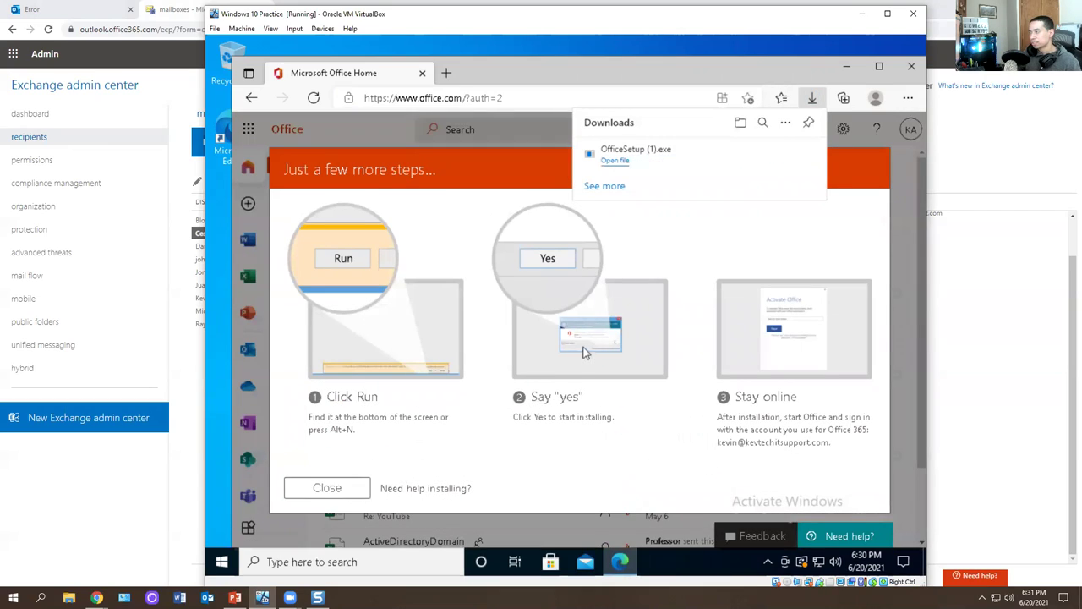
pyautogui.click(614, 160)
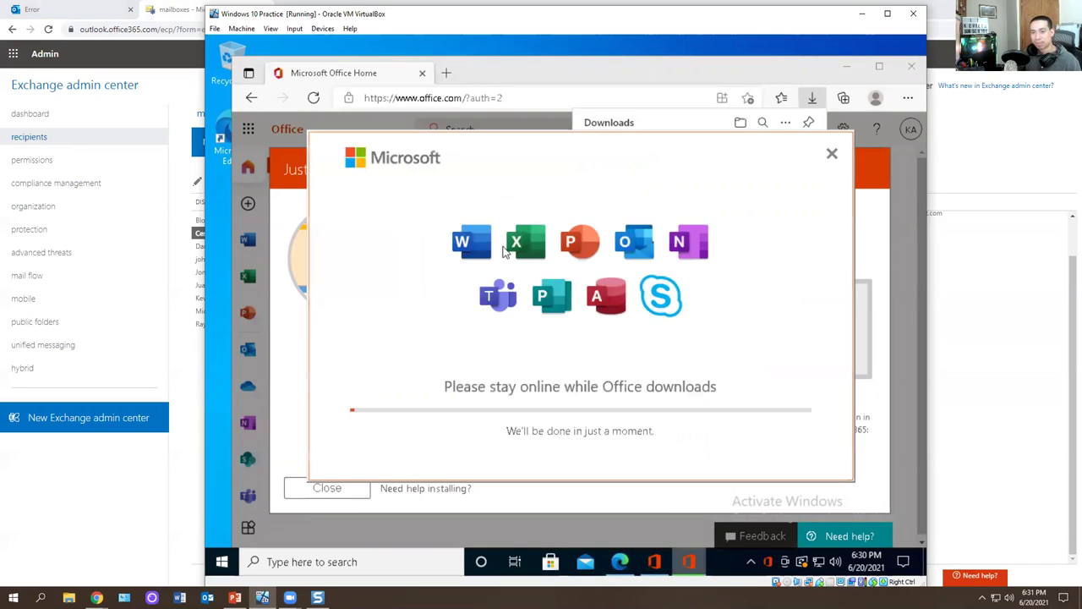
# Open office.com in a new browser tab and look at the Install Office choices
pyautogui.click(443, 73)
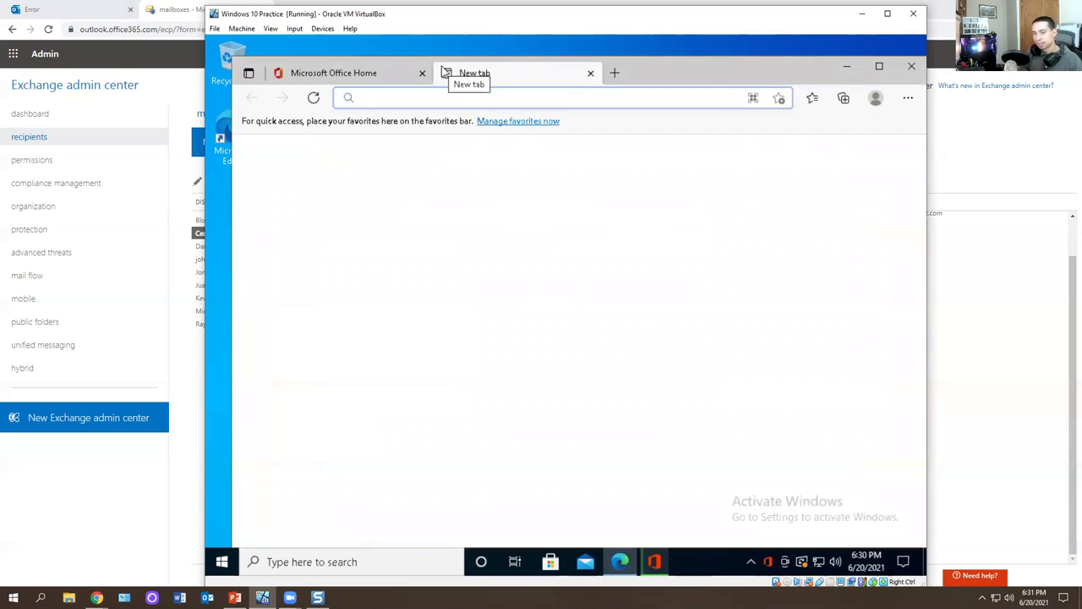
pyautogui.write('o')
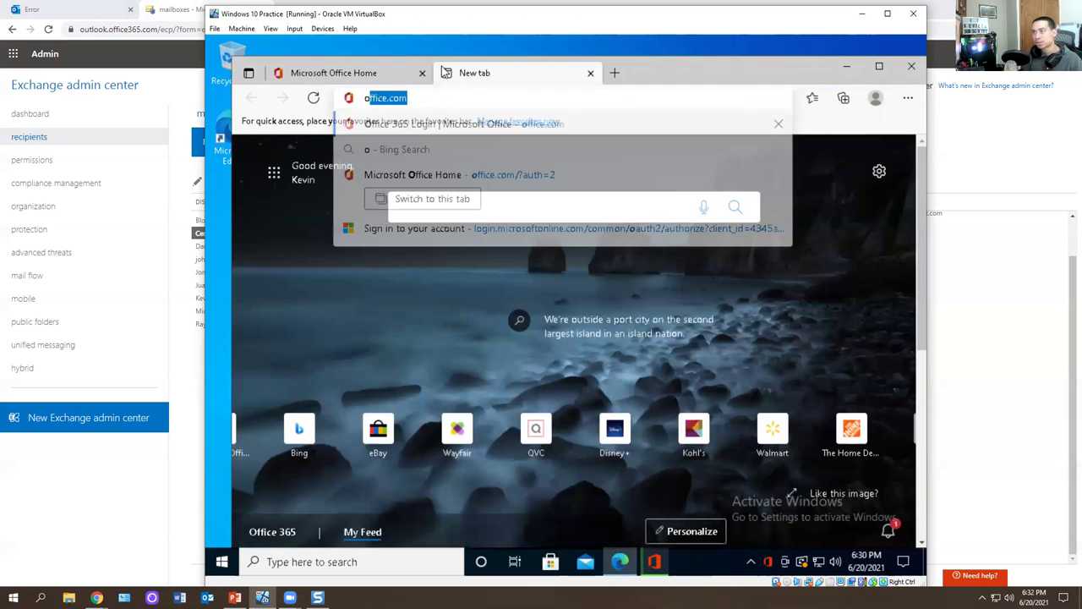
pyautogui.write('ff')
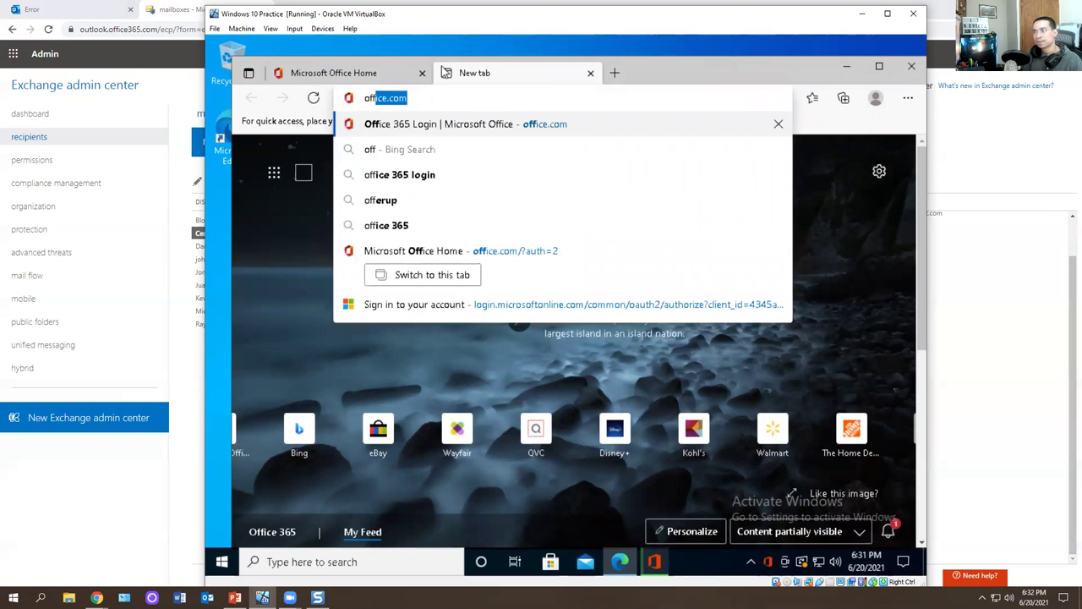
pyautogui.press('Return')
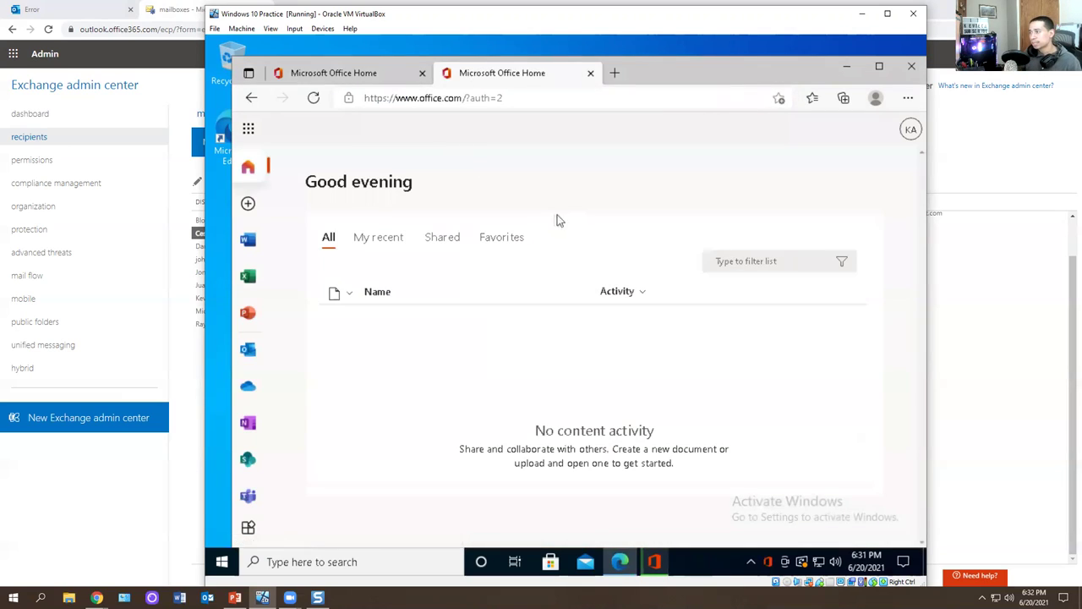
pyautogui.click(828, 183)
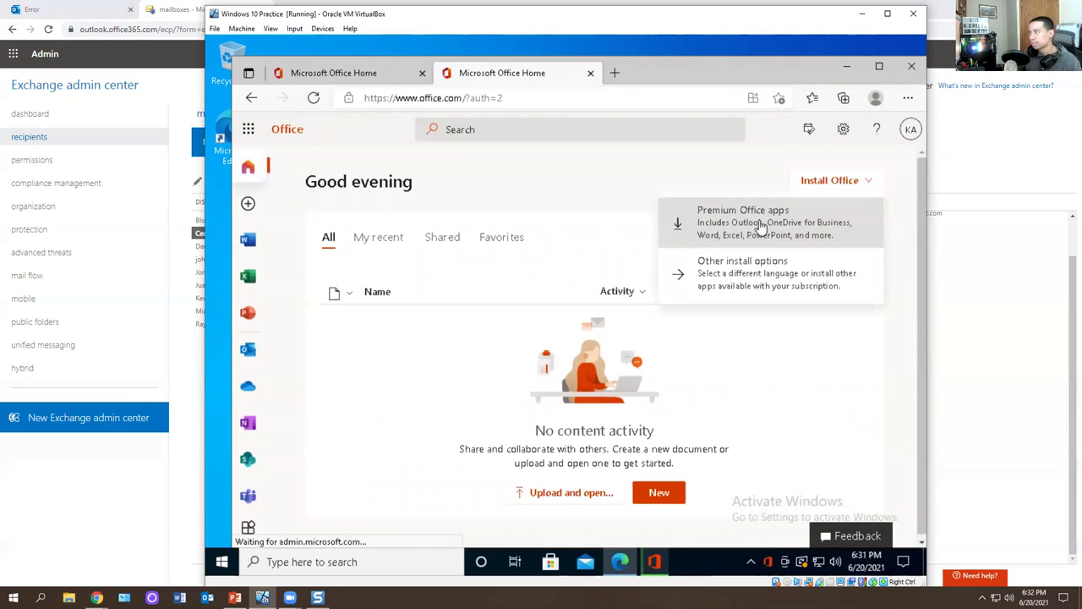
pyautogui.click(580, 227)
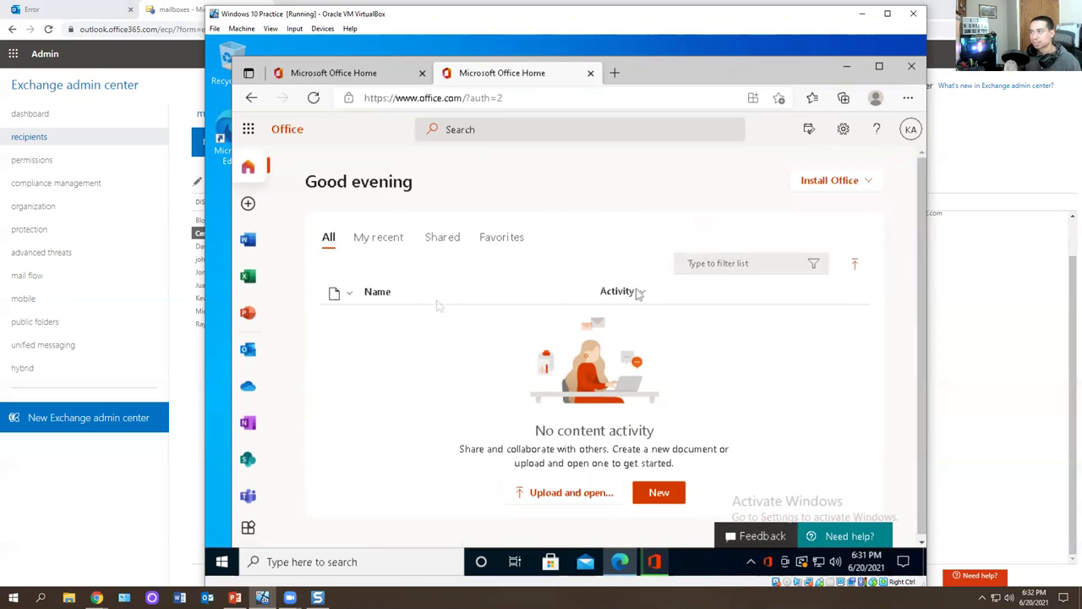
# Open the Office settings and go to the page for changing the account password
pyautogui.click(841, 129)
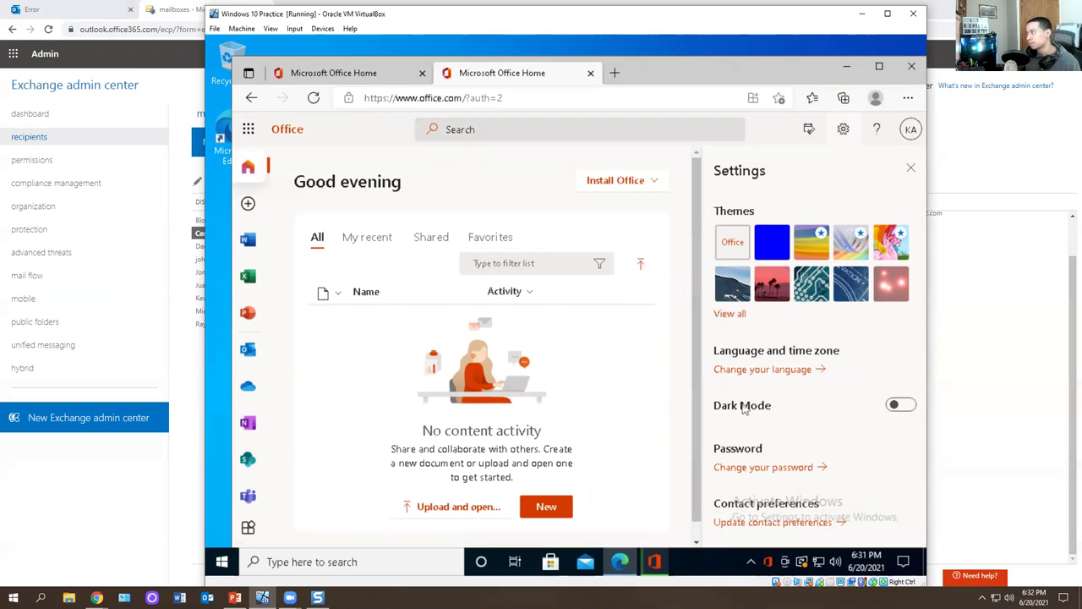
pyautogui.click(845, 130)
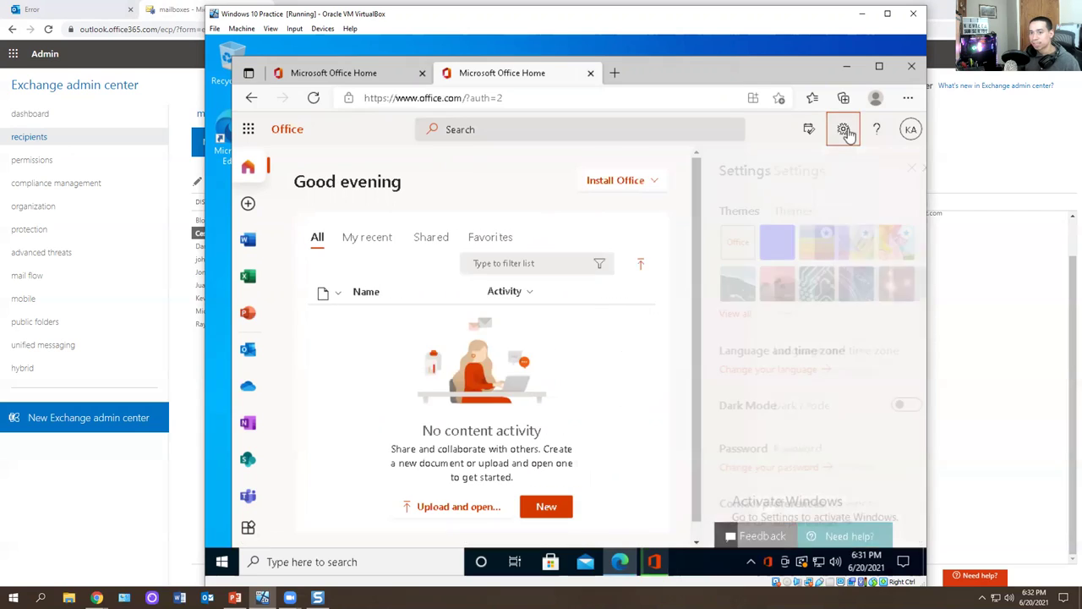
pyautogui.click(763, 469)
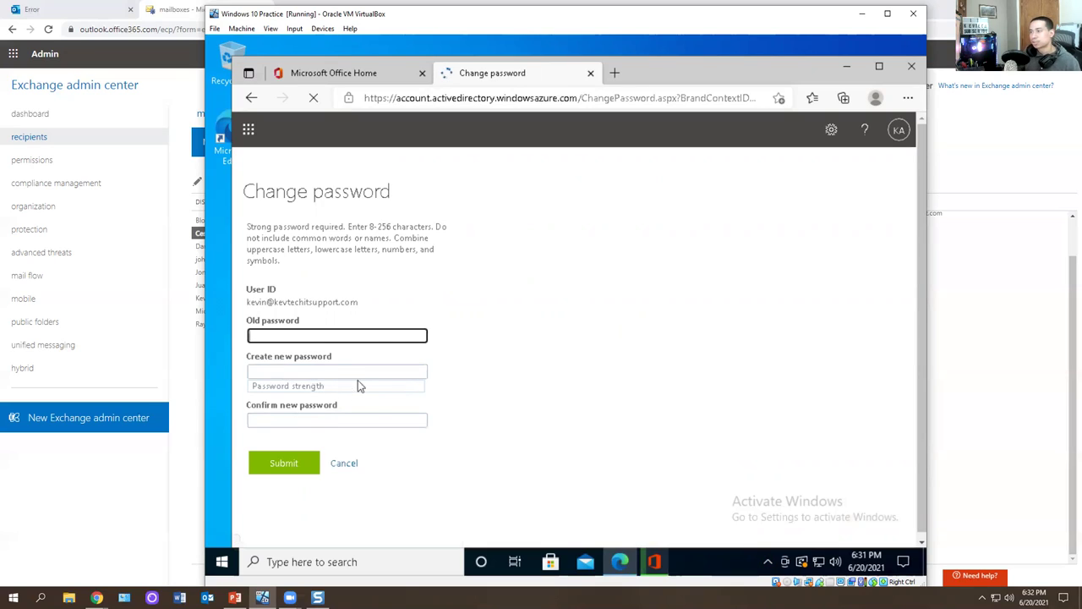
# View the signed-in account and review its security info, devices, password, organizations, privacy, sign-ins, Office apps and subscriptions sections
pyautogui.click(899, 129)
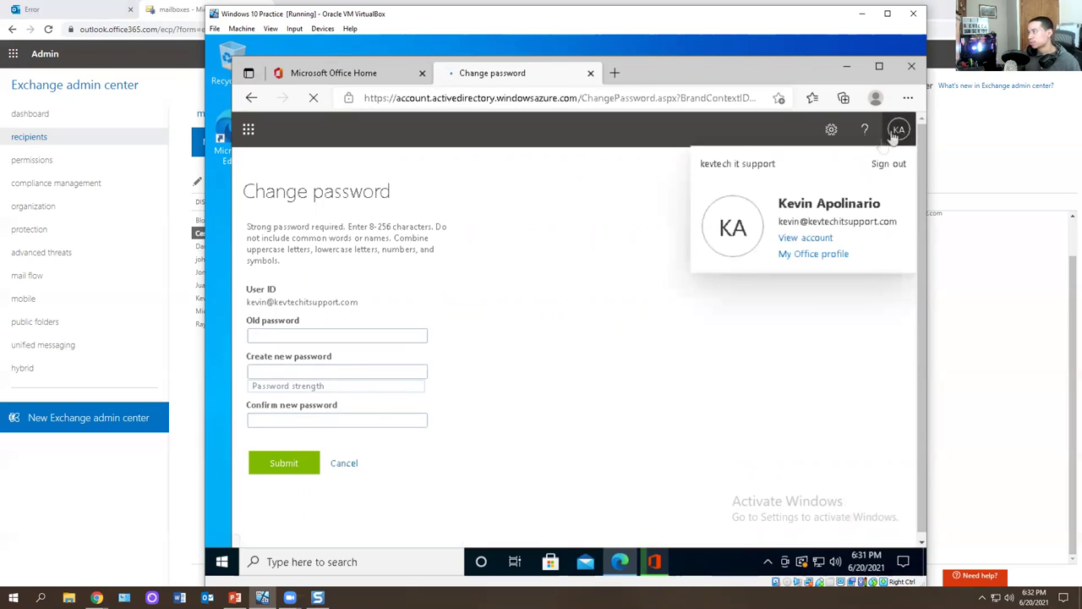
pyautogui.click(788, 237)
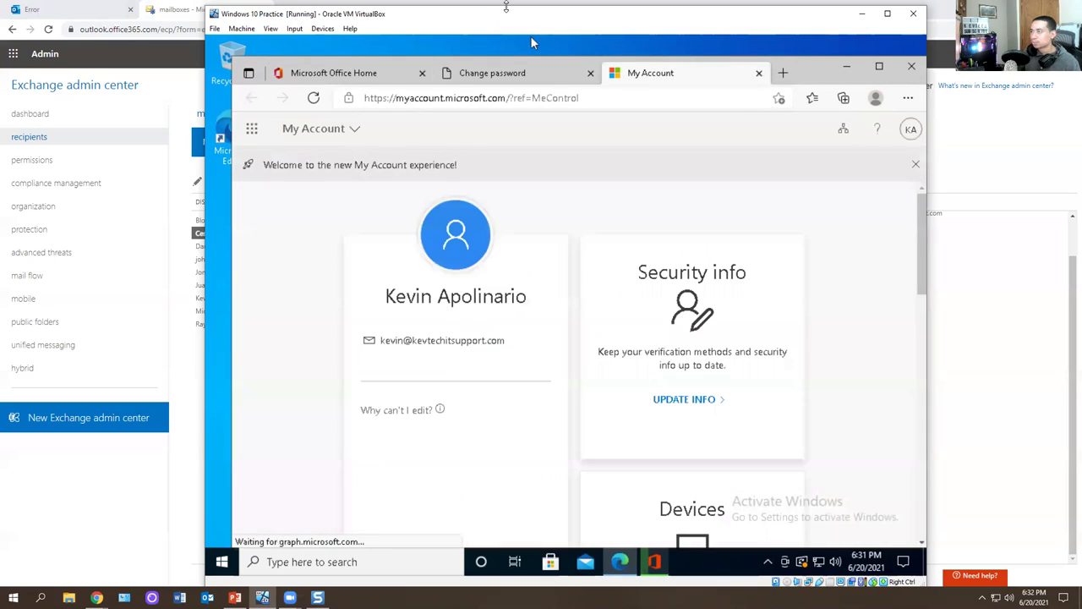
pyautogui.click(270, 23)
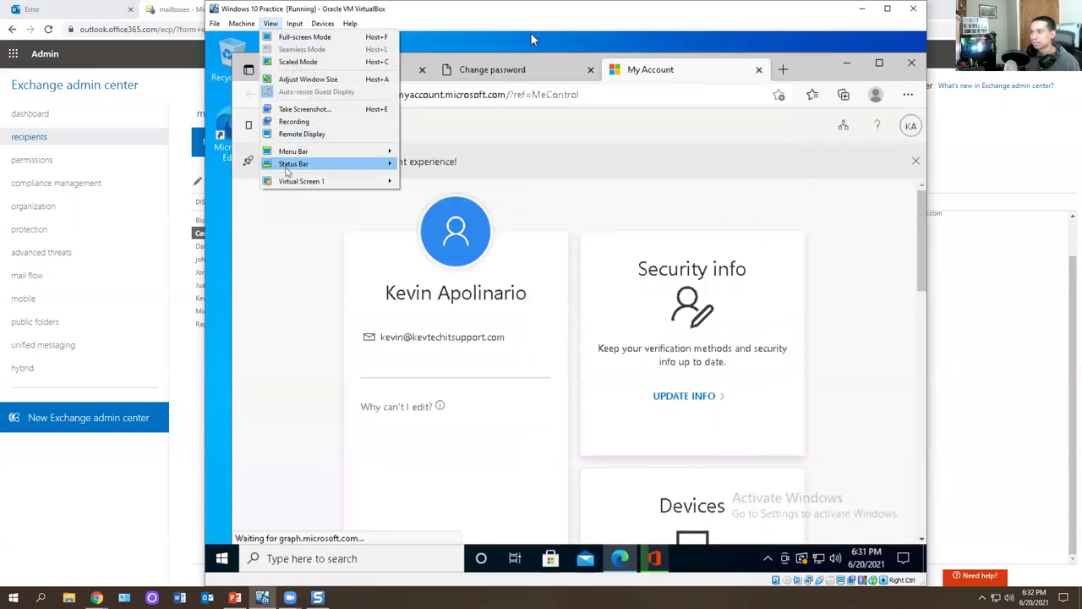
pyautogui.moveTo(287, 180)
pyautogui.click(571, 179)
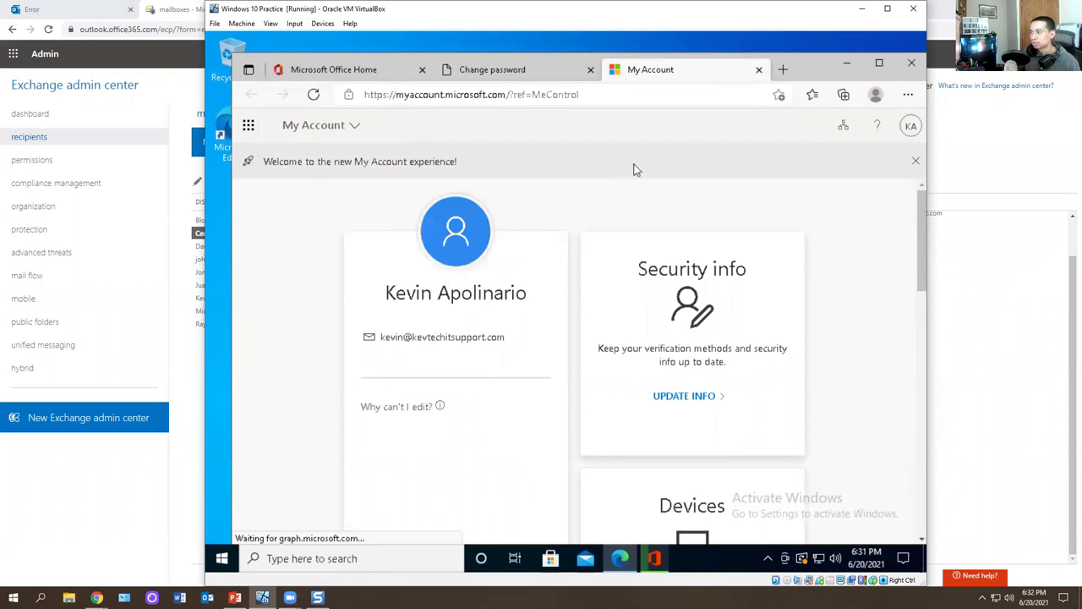
pyautogui.scroll(-3, 761, 363)
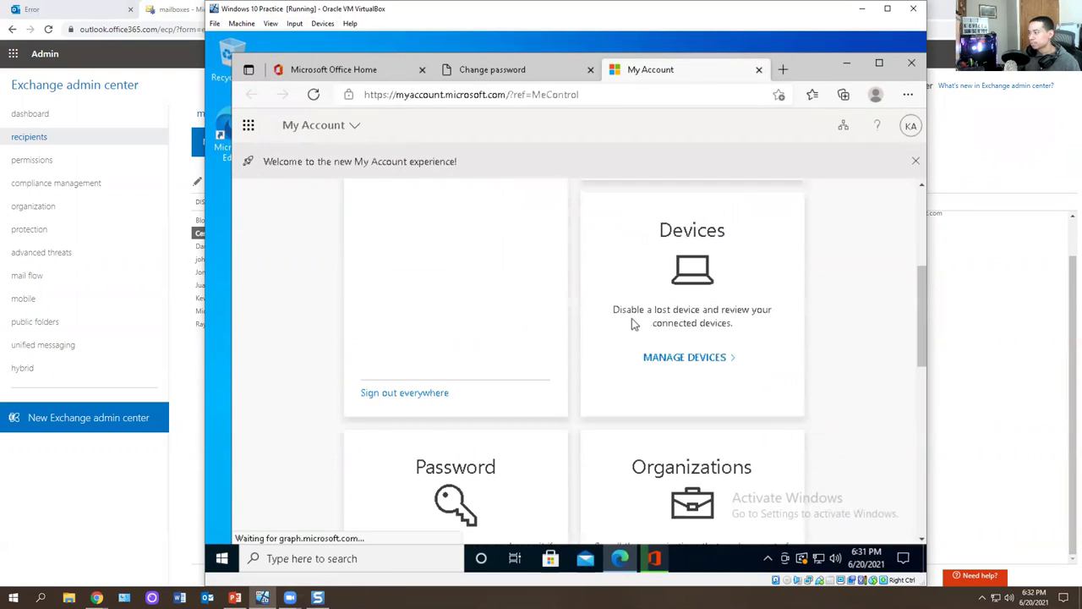
pyautogui.scroll(-3, 687, 363)
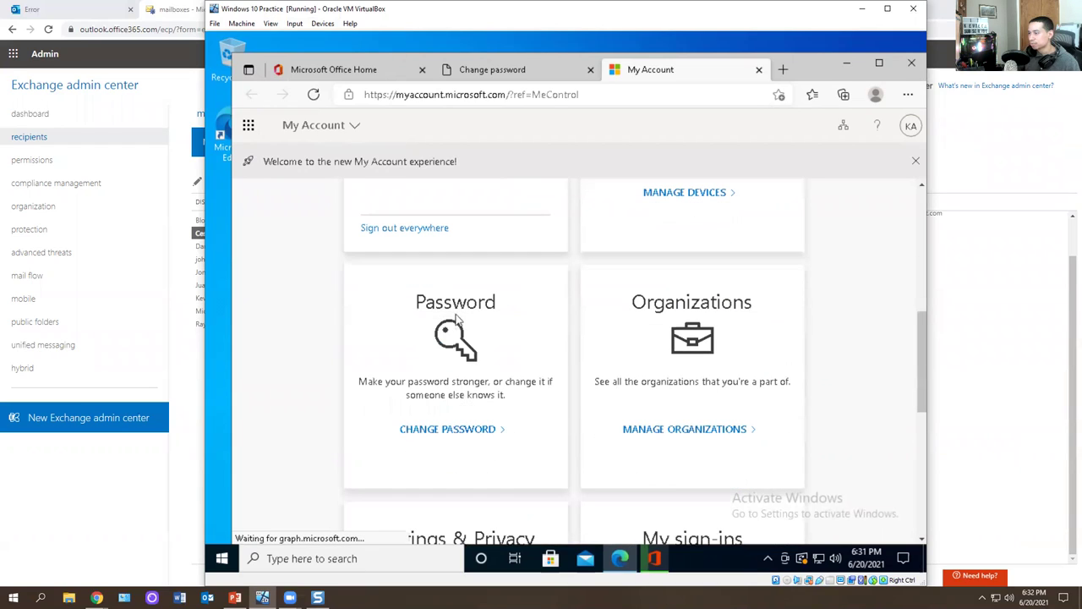
pyautogui.scroll(-2, 526, 353)
pyautogui.scroll(-3, 528, 353)
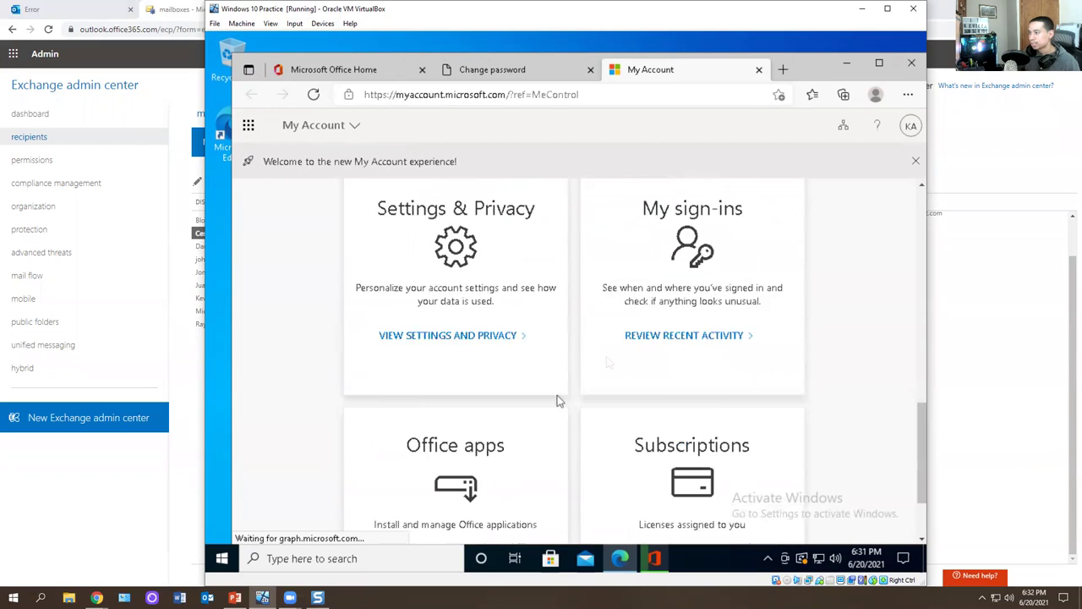
pyautogui.scroll(12, 611, 316)
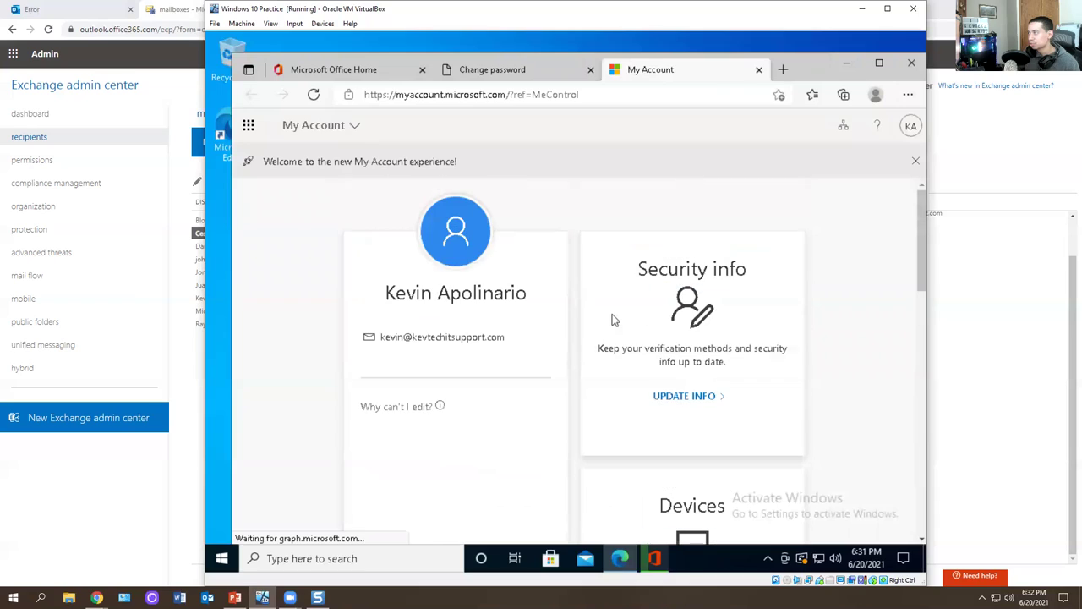
# Dismiss the welcome banner and look through the account's organizations, Microsoft 365 app list and profile options
pyautogui.click(915, 161)
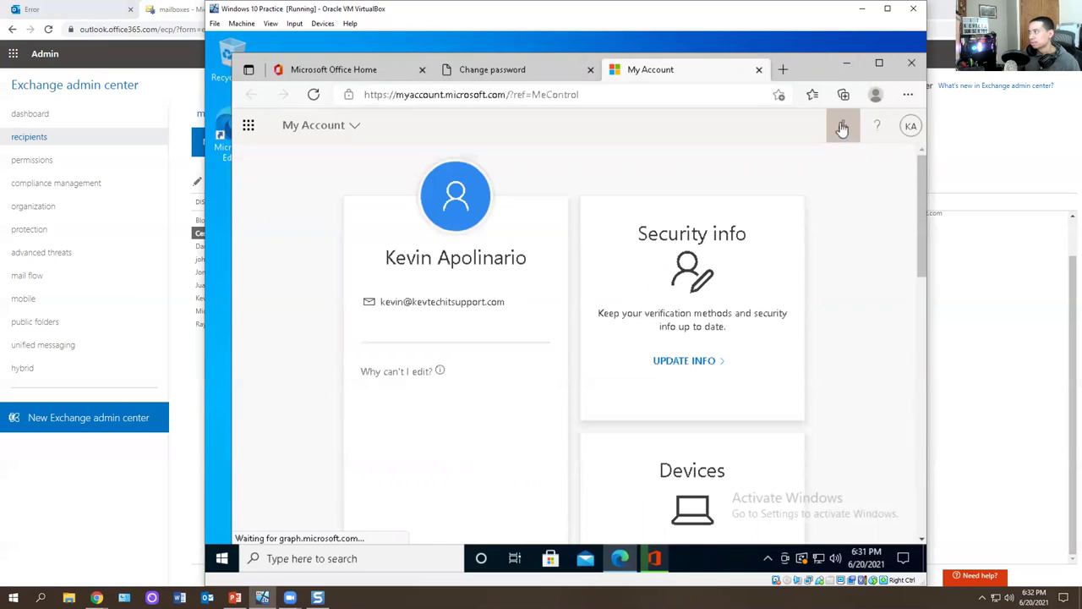
pyautogui.click(842, 126)
pyautogui.click(909, 159)
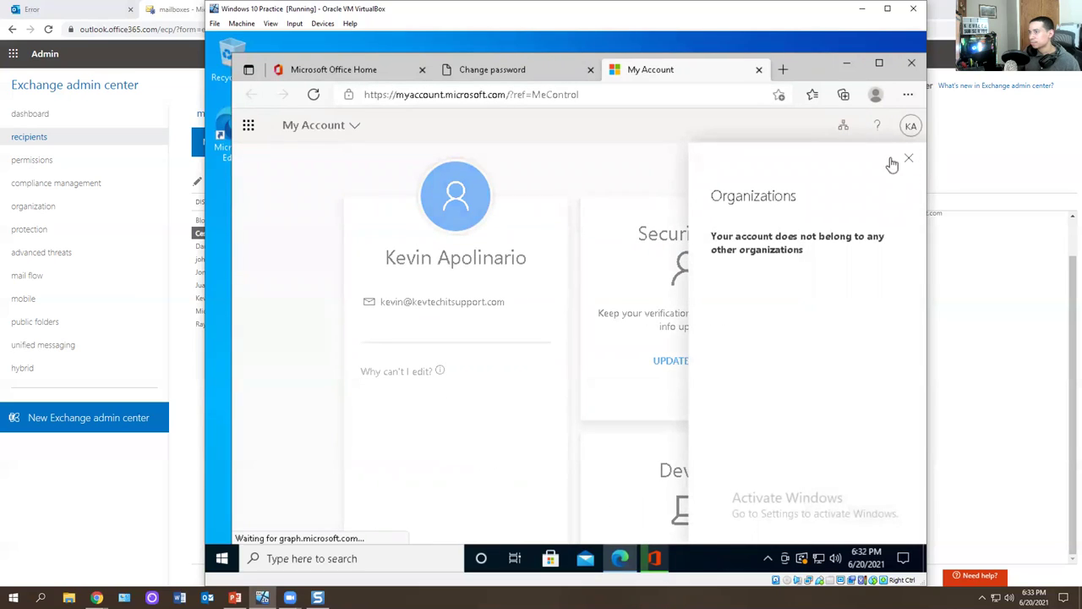
pyautogui.click(249, 125)
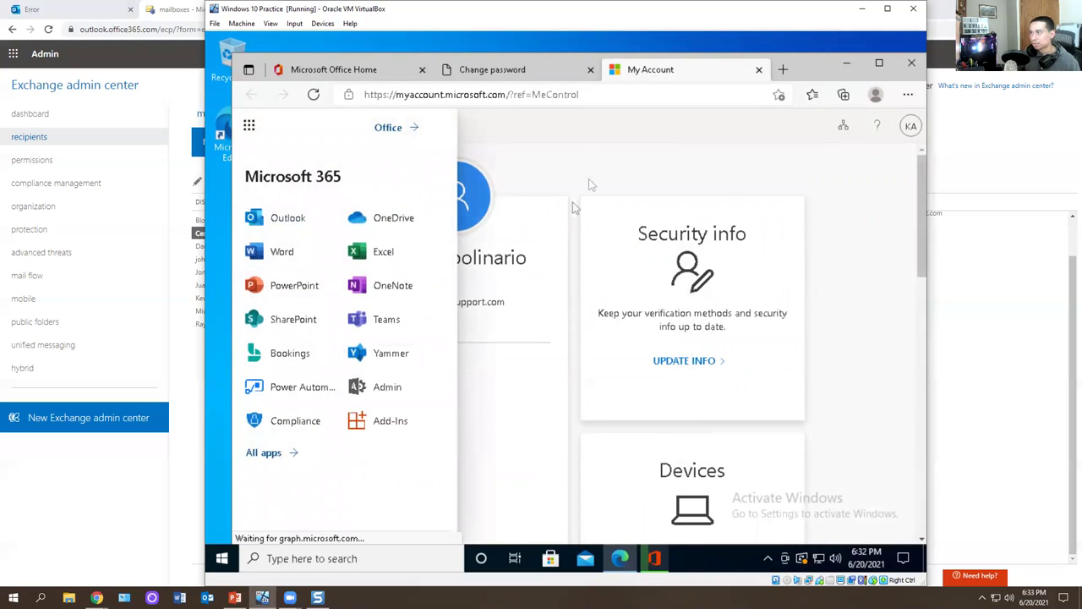
pyautogui.click(626, 125)
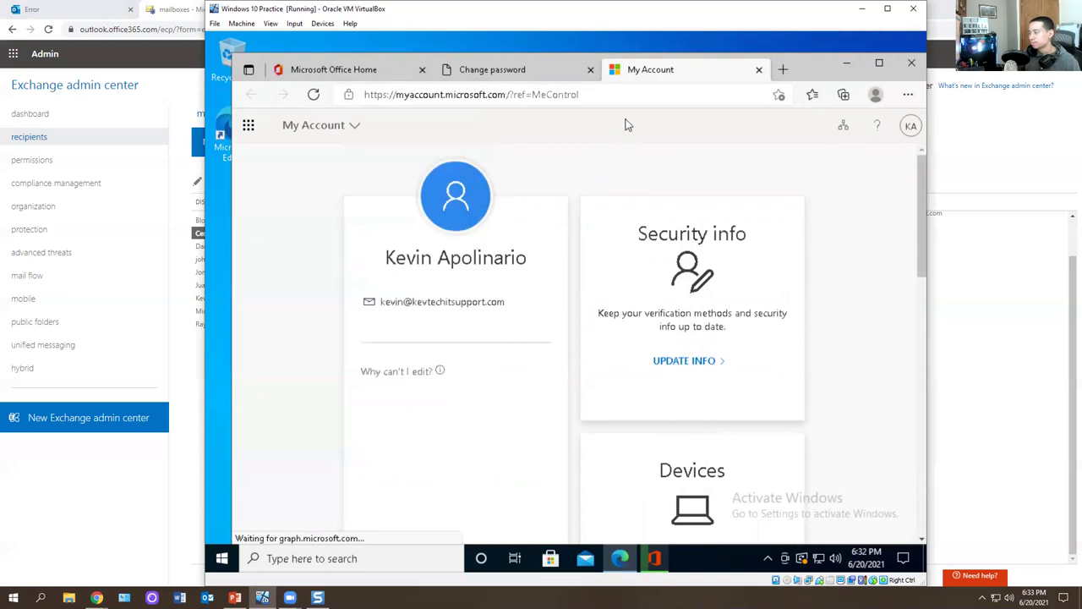
pyautogui.click(911, 125)
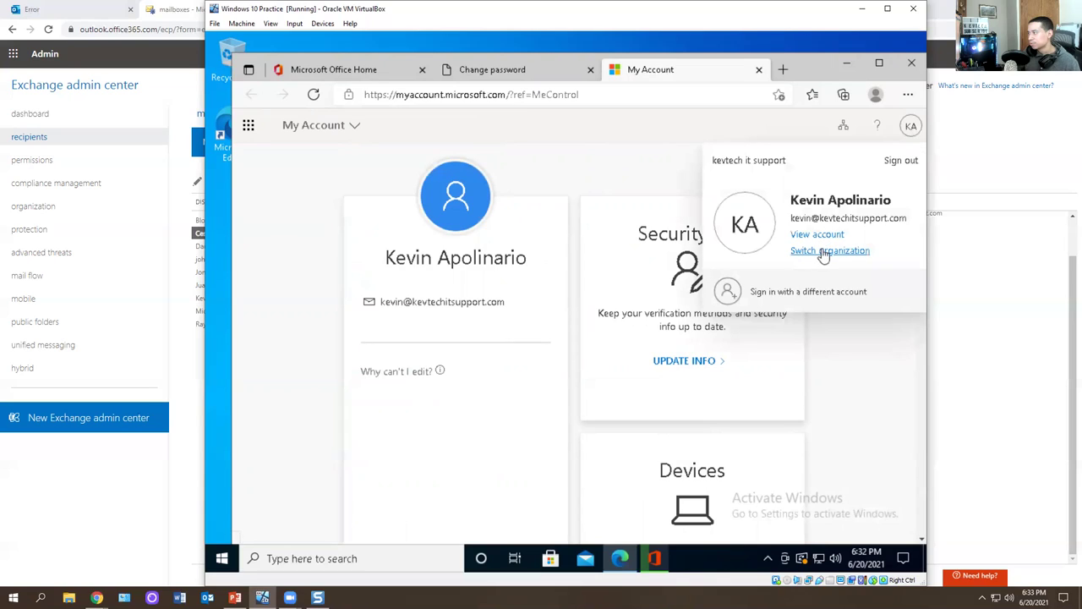
pyautogui.click(623, 143)
# Browse the My Account sections again, choosing to wait for the unresponsive page
pyautogui.scroll(-3, 484, 334)
pyautogui.scroll(3, 488, 359)
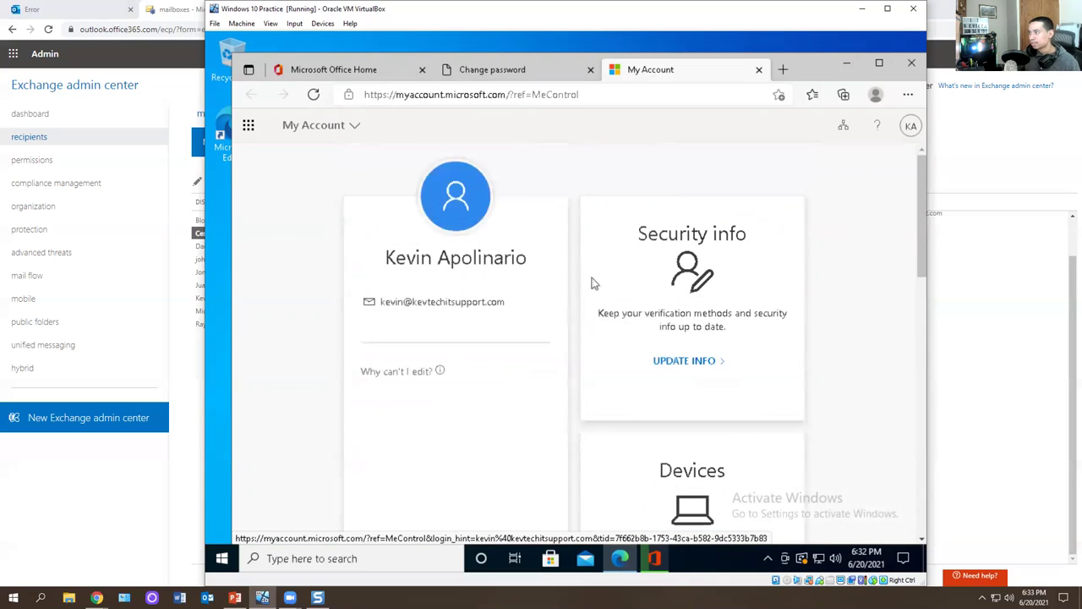
pyautogui.scroll(-4, 528, 290)
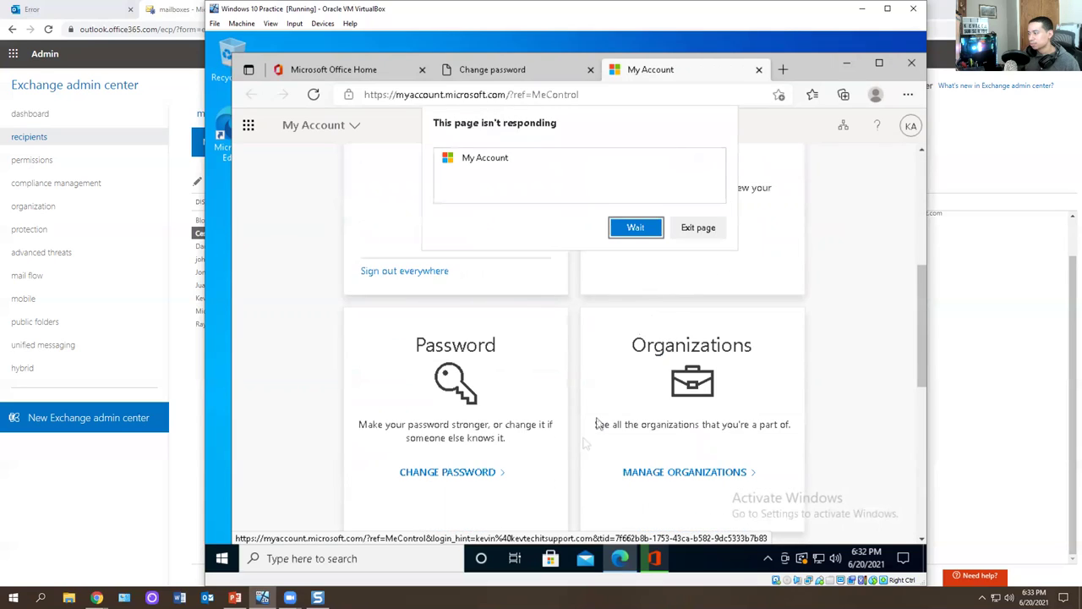
pyautogui.click(643, 229)
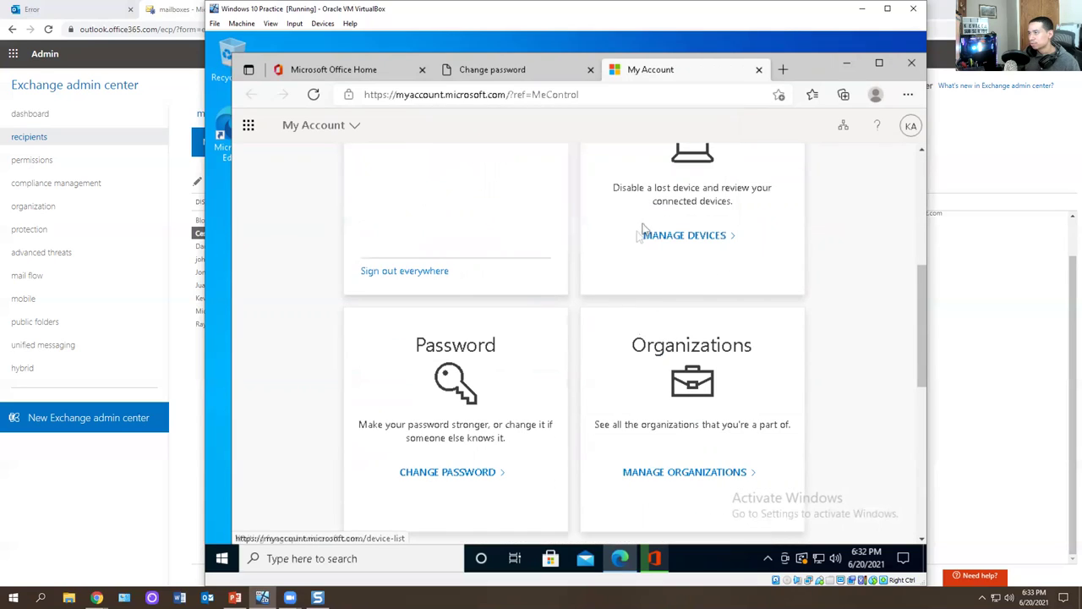
pyautogui.scroll(-3, 552, 257)
# Close the My Account and Change password pages, cancelling the password change, and close the browser to reveal the Office installer
pyautogui.click(759, 69)
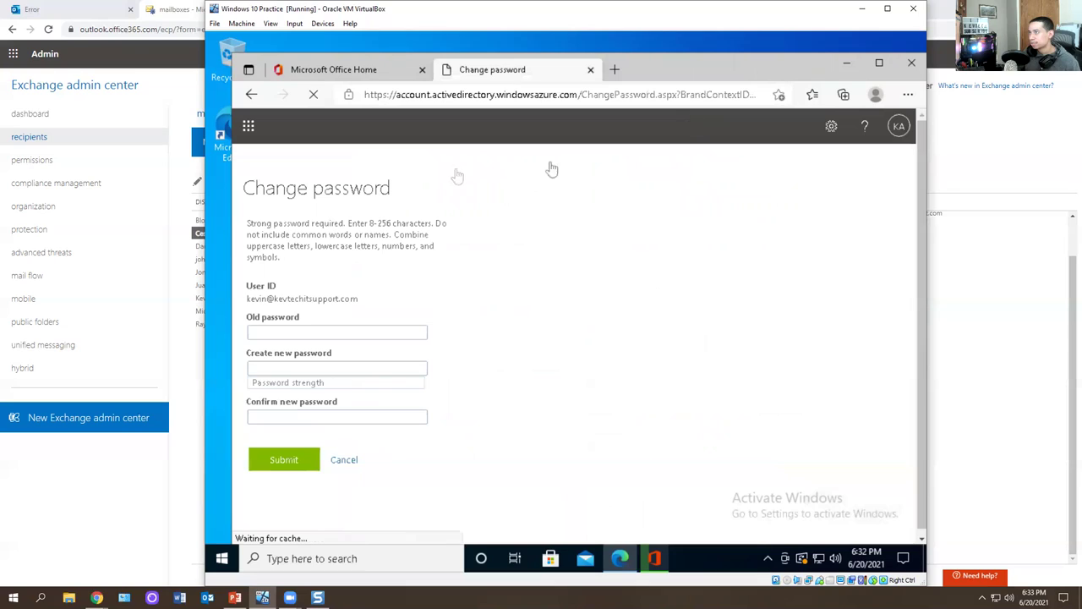
pyautogui.click(344, 461)
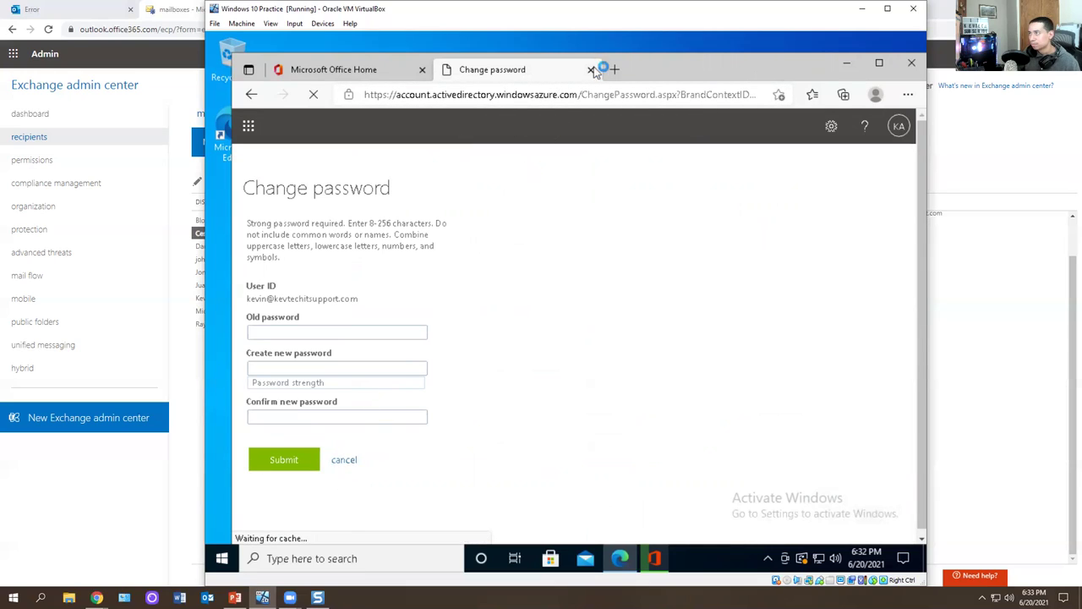
pyautogui.click(590, 69)
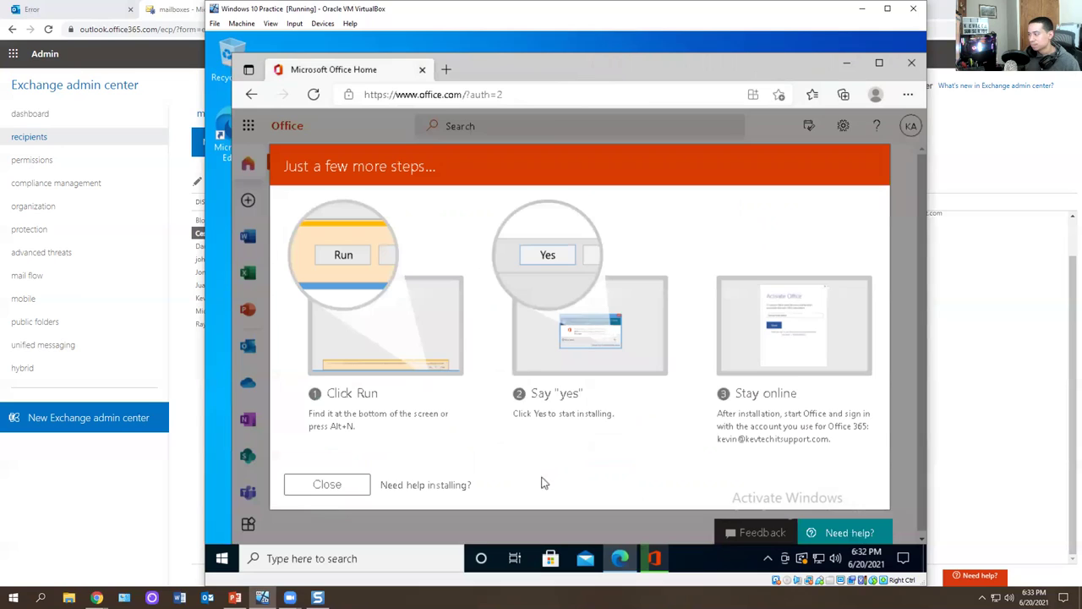
pyautogui.click(911, 64)
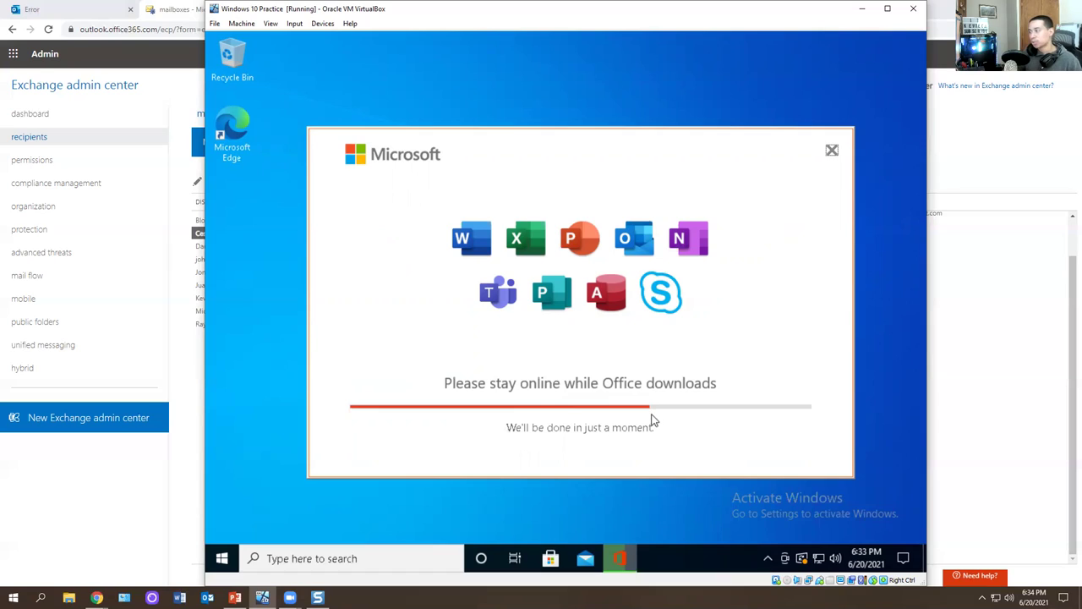
# Briefly reopen and close Microsoft Edge, and minimize the virtual machine to return to the Exchange admin center mailboxes
pyautogui.click(237, 127)
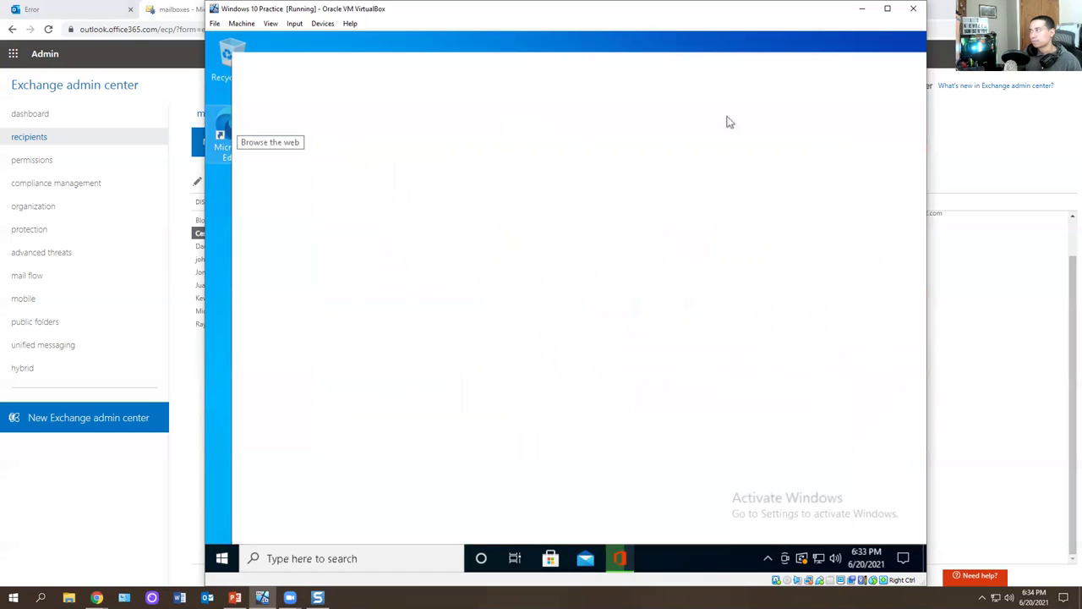
pyautogui.click(914, 68)
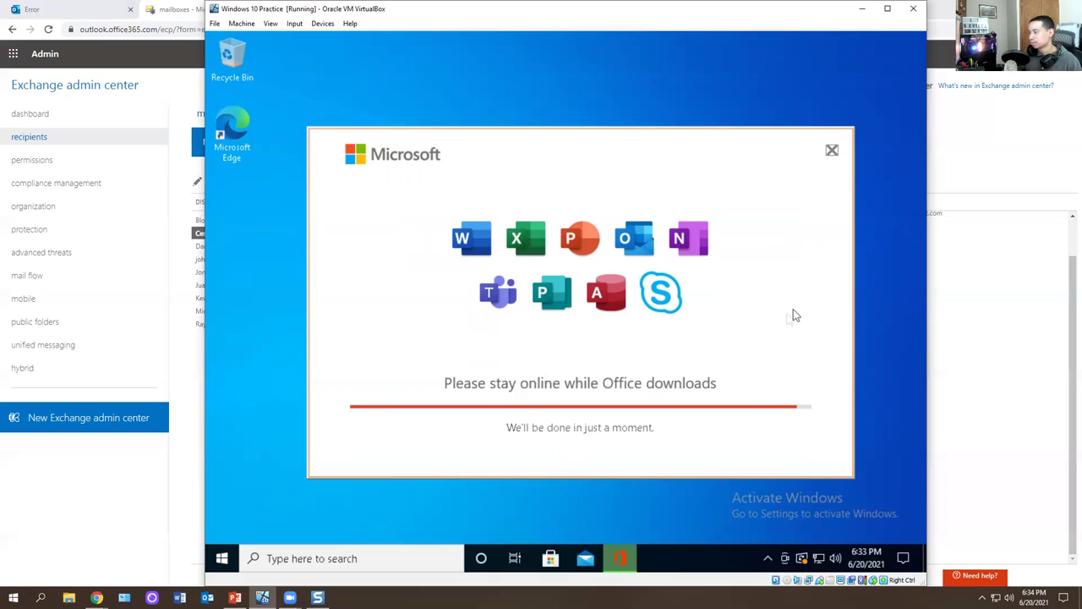
pyautogui.click(859, 9)
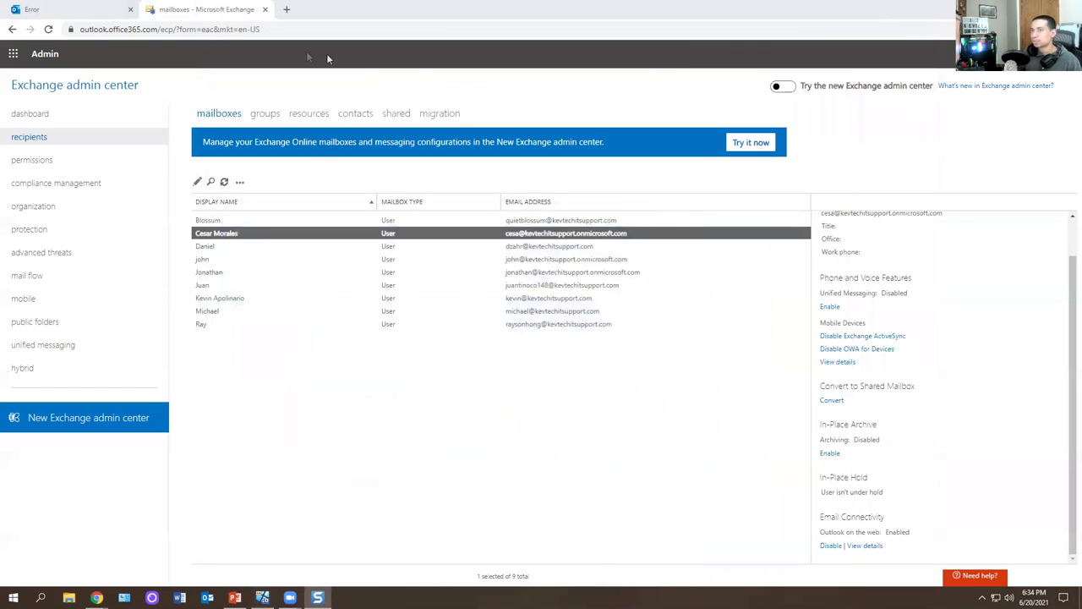
# Reload Outlook on the web, open the delegated user's mailbox as another mailbox, and close the original mailbox page
pyautogui.click(91, 9)
pyautogui.click(48, 29)
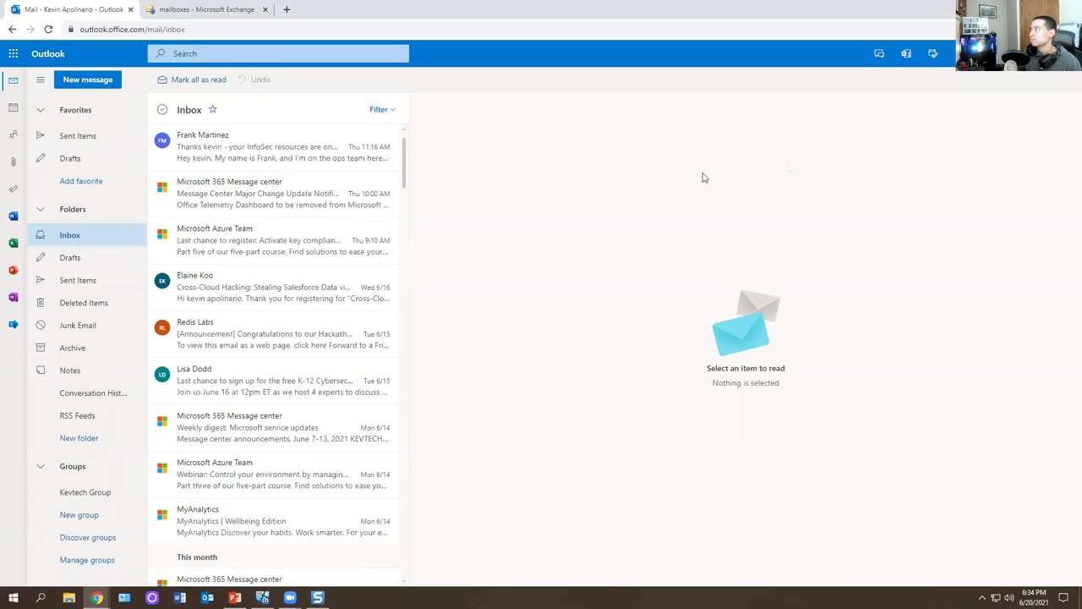
pyautogui.click(1064, 54)
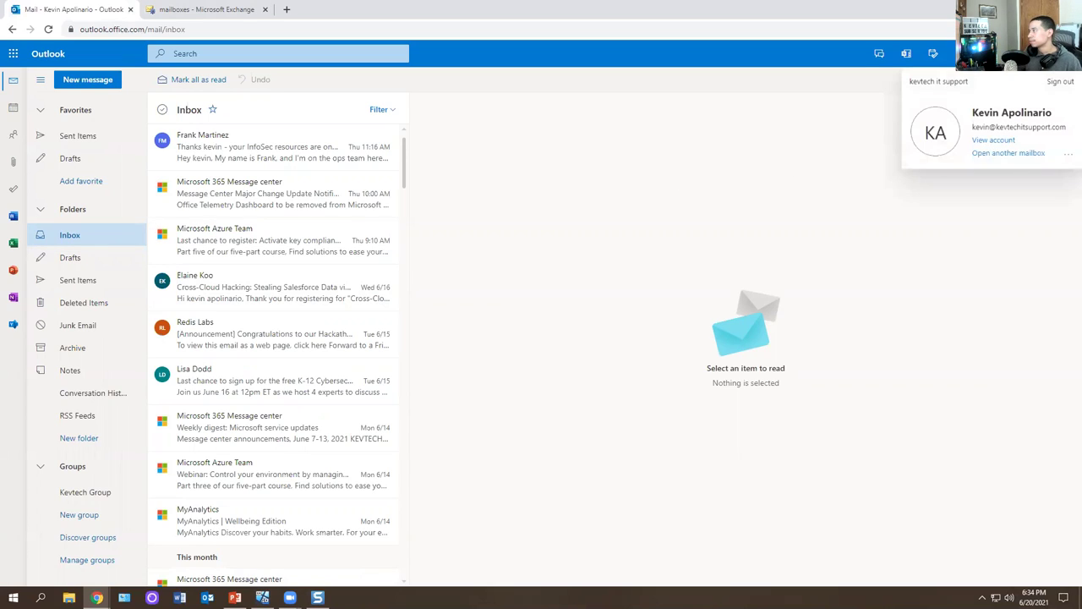
pyautogui.click(1001, 152)
pyautogui.write('ces')
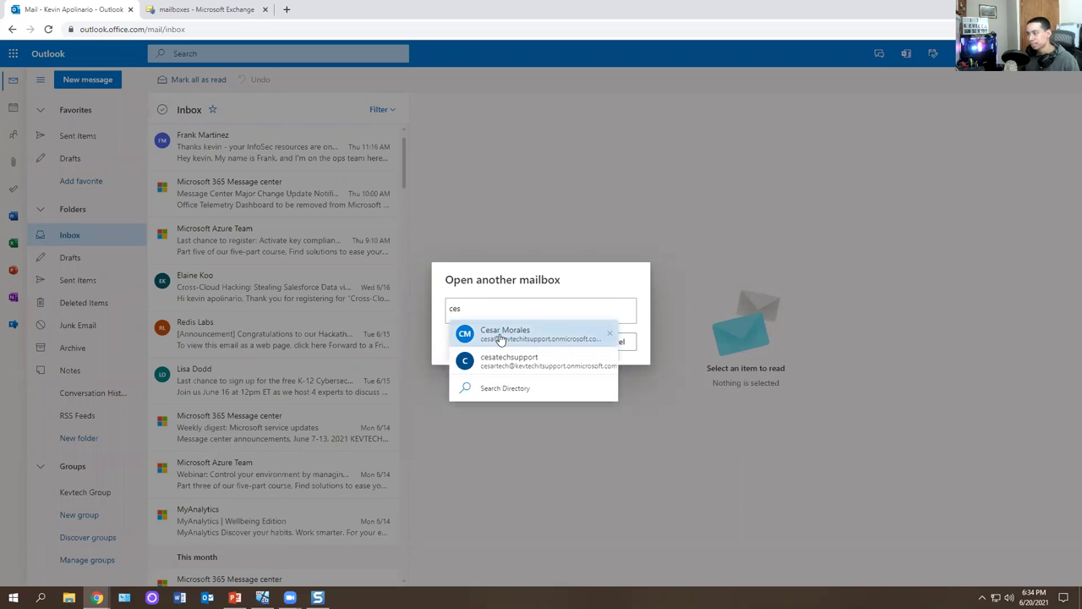
pyautogui.click(500, 335)
pyautogui.click(533, 311)
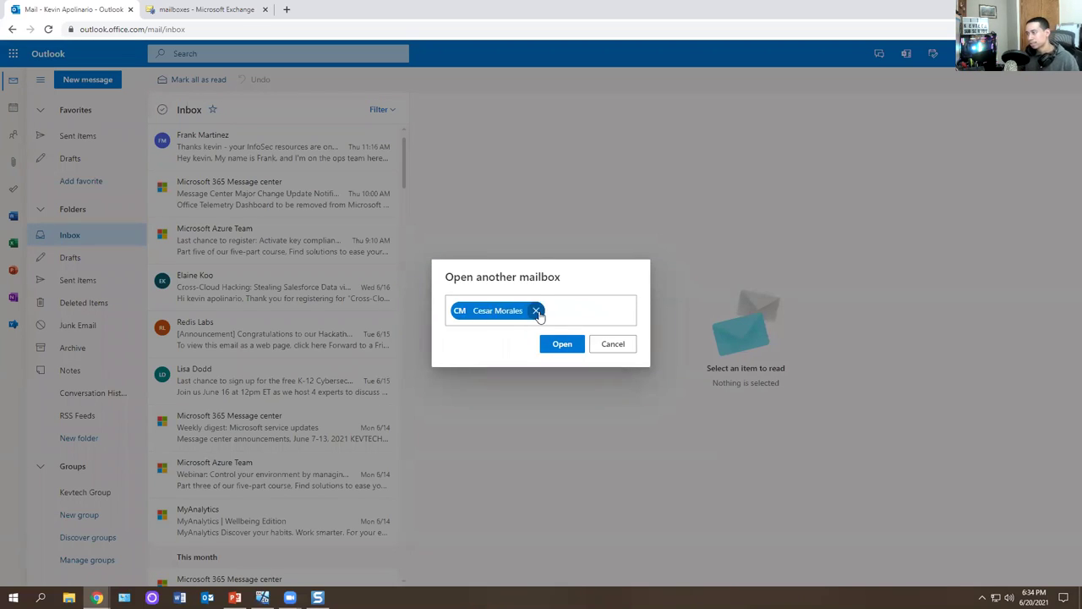
pyautogui.press('BackSpace')
pyautogui.write('ces')
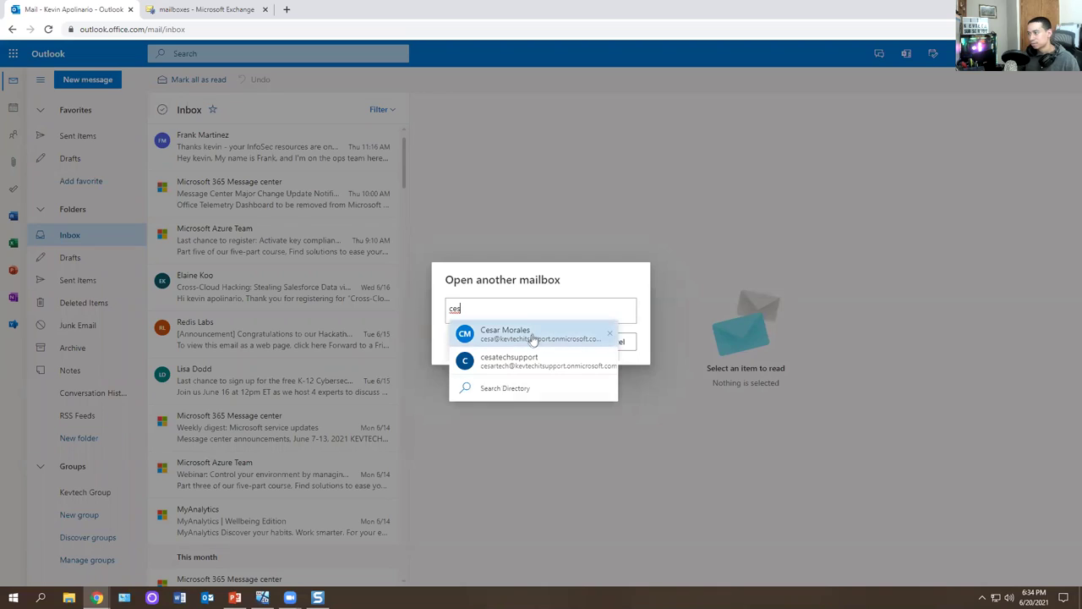
pyautogui.click(531, 336)
pyautogui.click(555, 344)
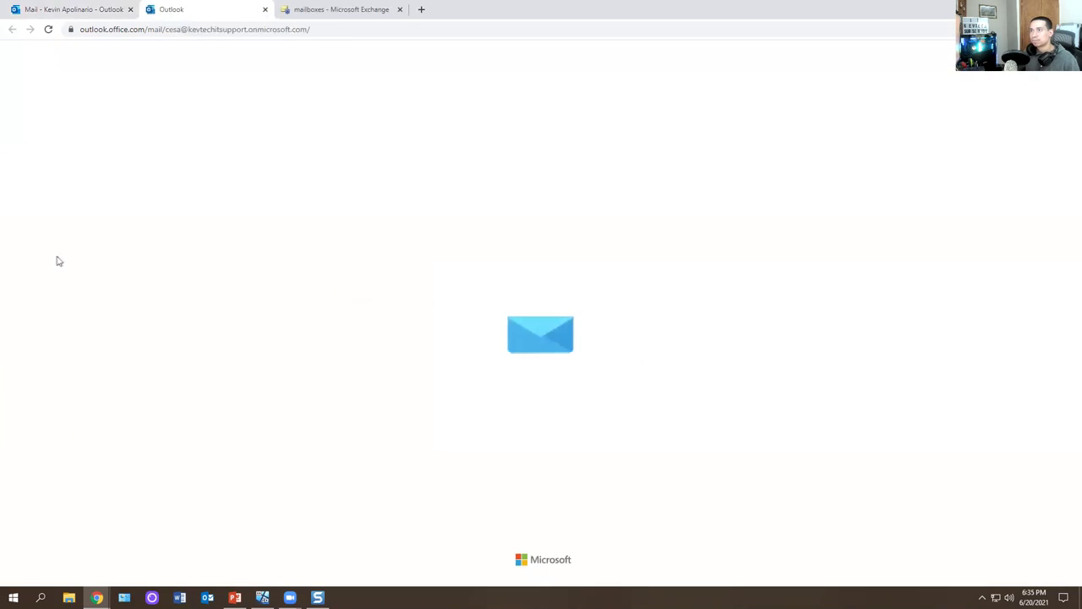
pyautogui.click(131, 10)
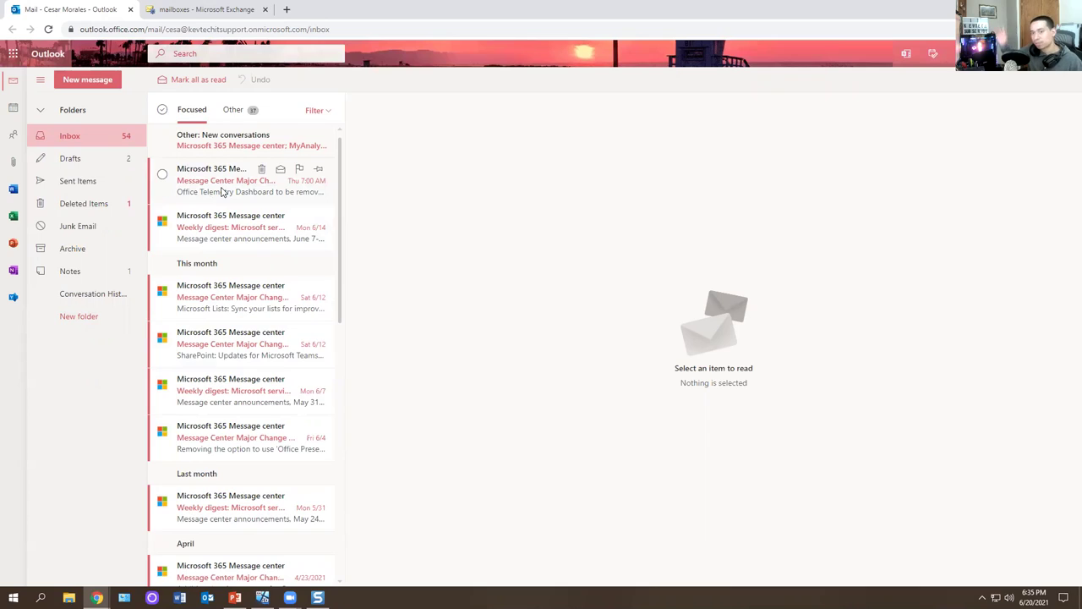
# Review the Full Access delegates of the selected user's mailbox in Exchange admin center, cancel the editor and return to the delegated mailbox
pyautogui.click(250, 14)
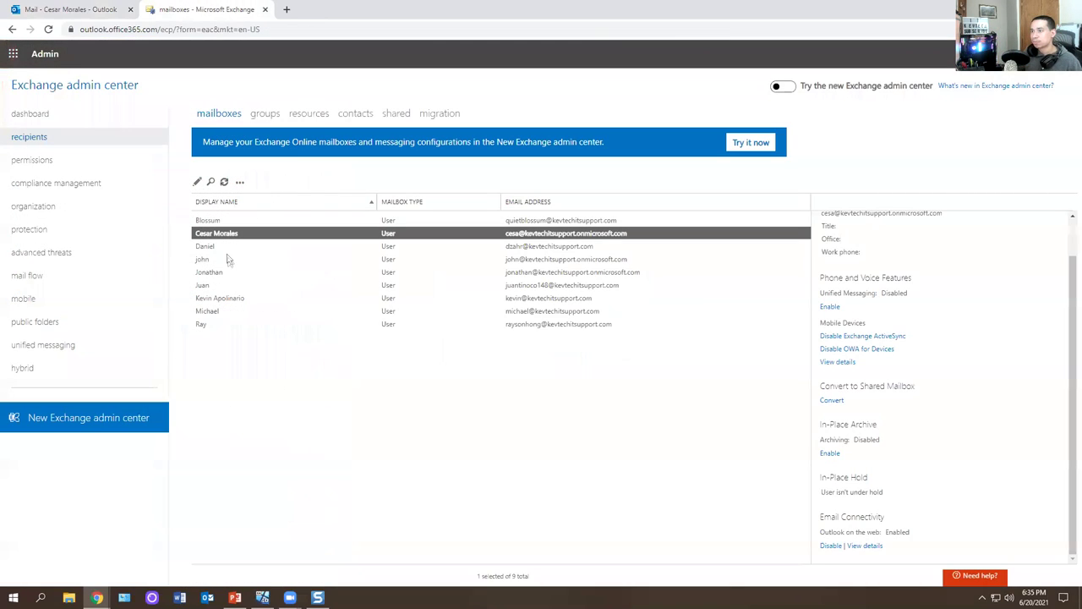
pyautogui.doubleClick(300, 233)
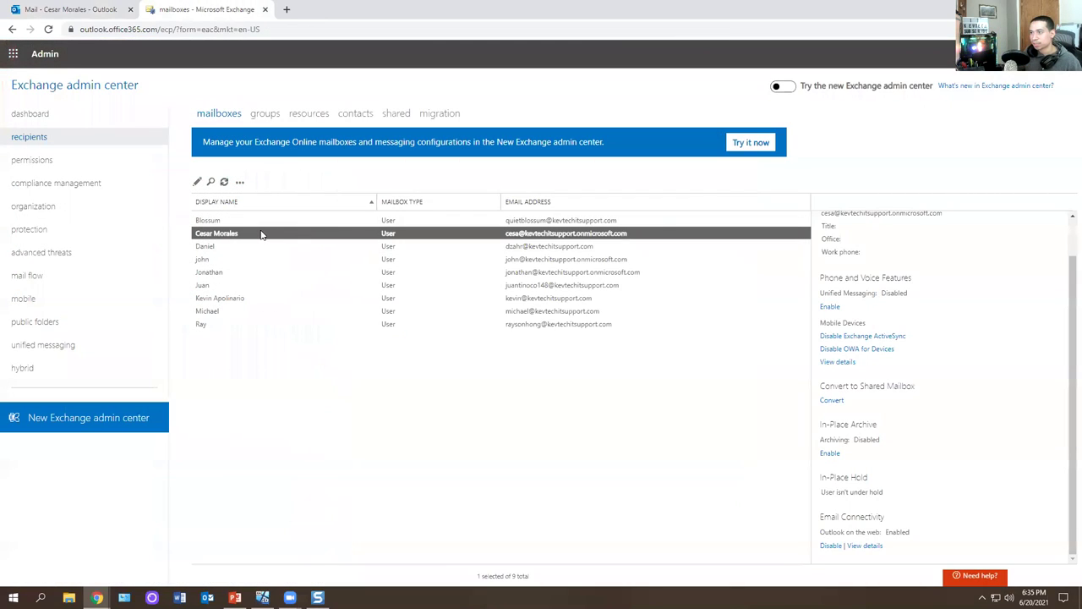
pyautogui.click(391, 326)
pyautogui.scroll(-3, 571, 302)
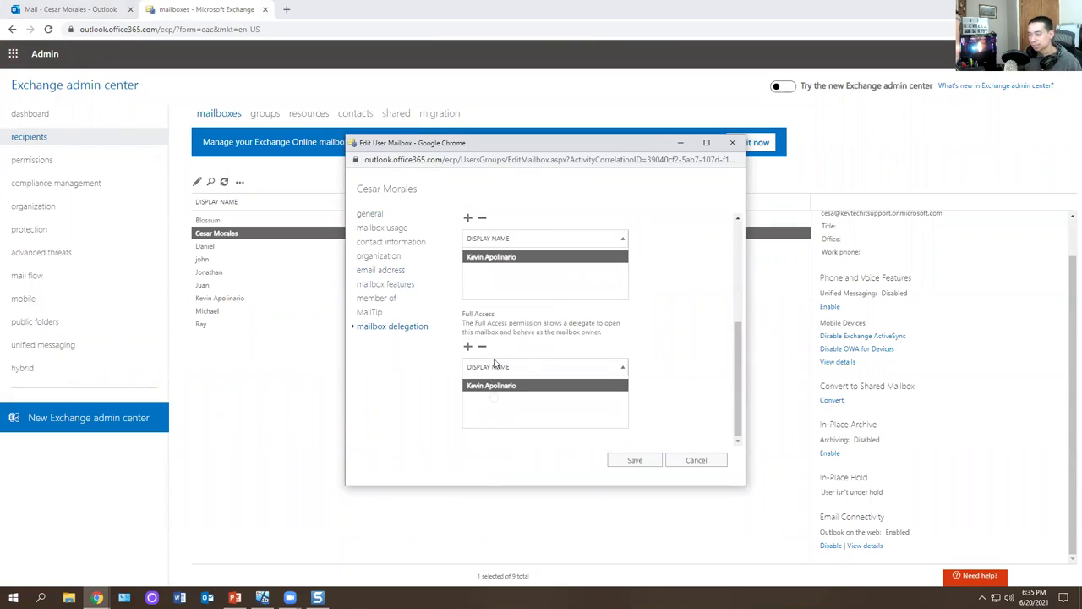
pyautogui.click(691, 458)
pyautogui.hotkey('ctrl', 'shift', 'Tab')
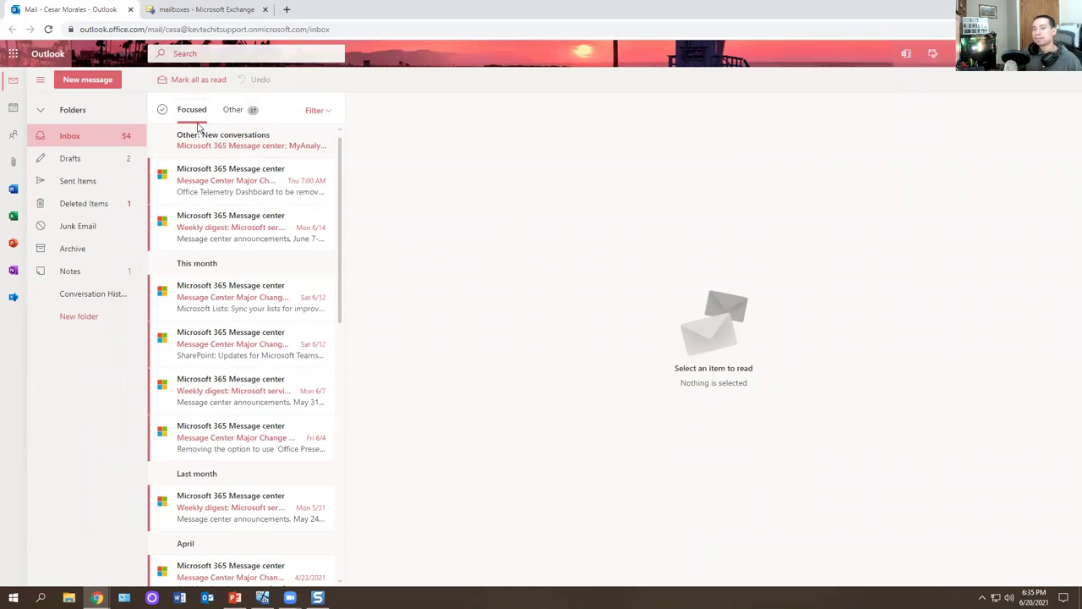
# Check the account card, open the full Outlook settings from the delegated mailbox, and view the Mail attachments and rules options
pyautogui.click(1052, 54)
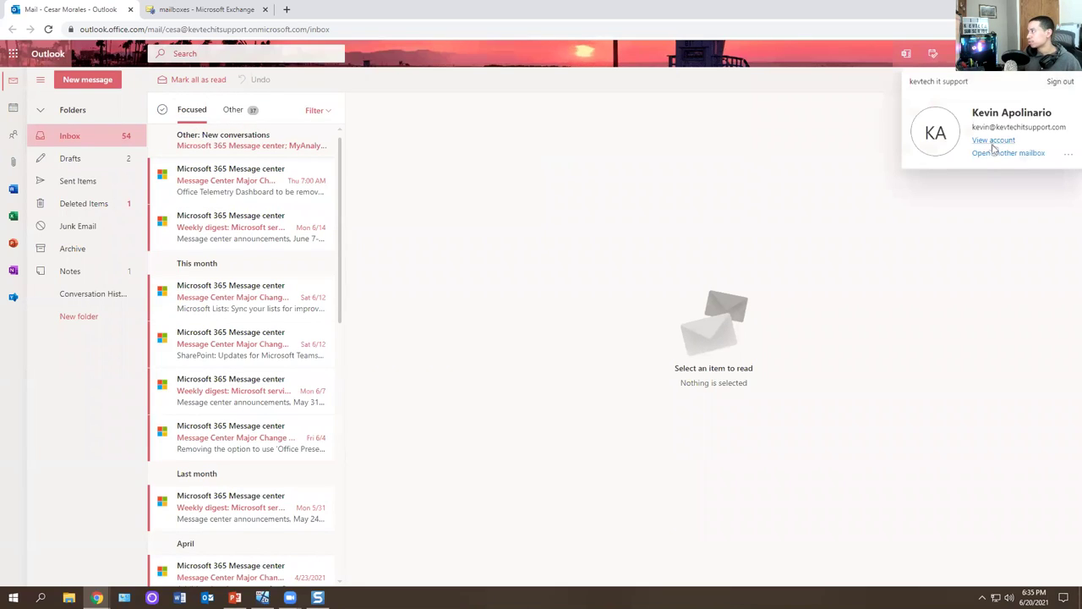
pyautogui.click(1033, 74)
pyautogui.click(959, 53)
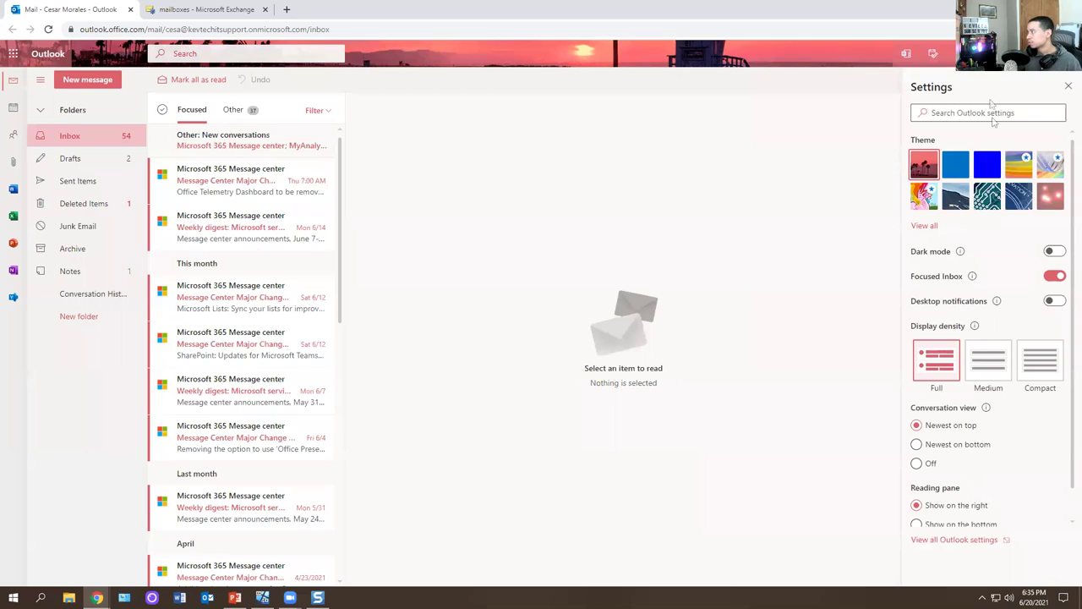
pyautogui.scroll(-2, 956, 528)
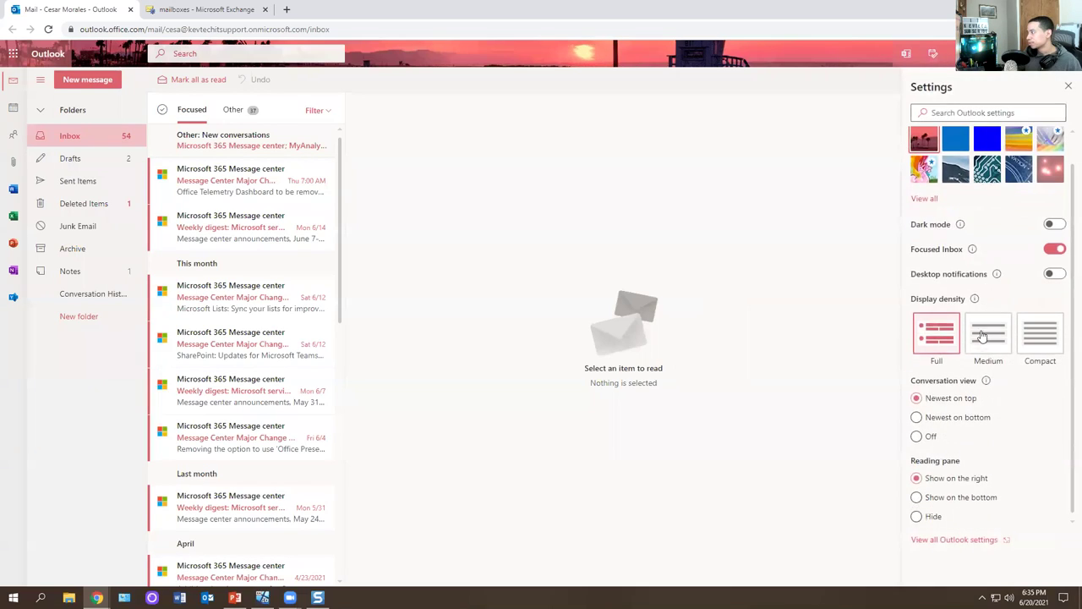
pyautogui.click(954, 539)
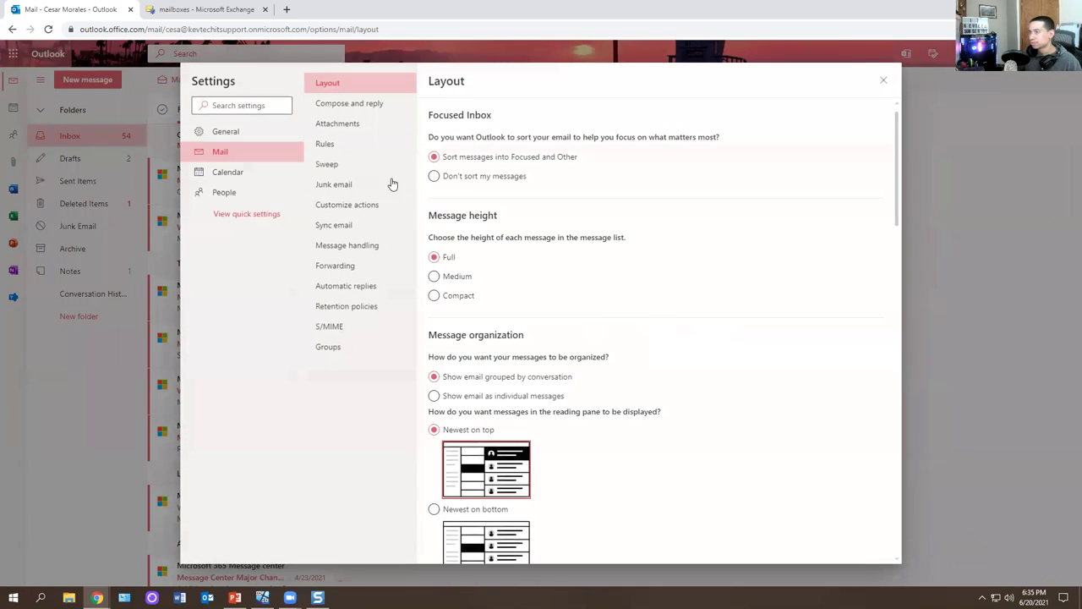
pyautogui.click(324, 127)
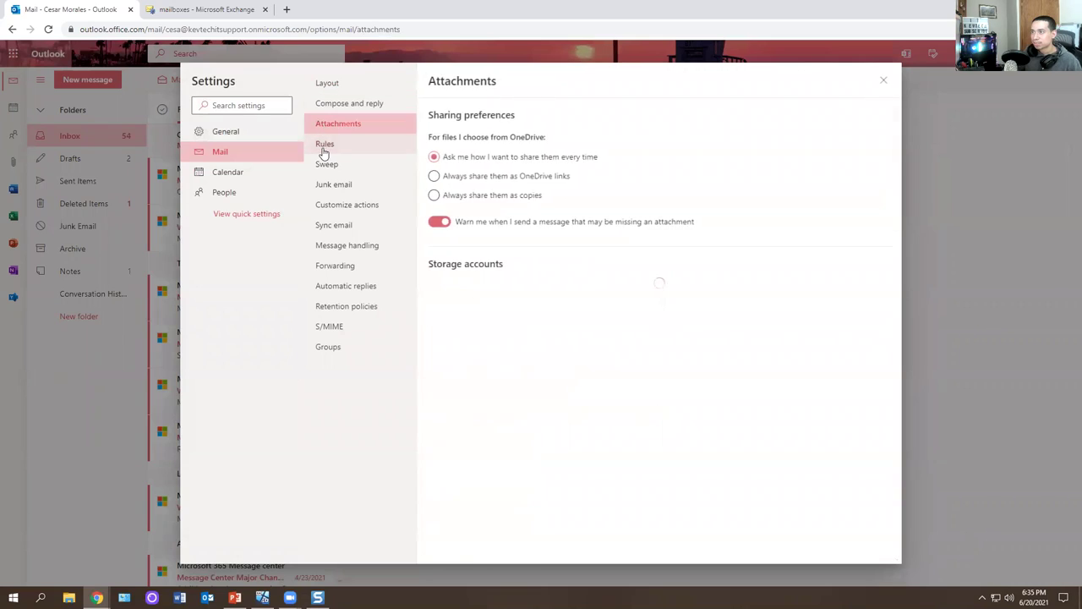
pyautogui.click(323, 145)
# Look through the General settings for language and time, appearance, notifications, categories and accessibility
pyautogui.click(233, 135)
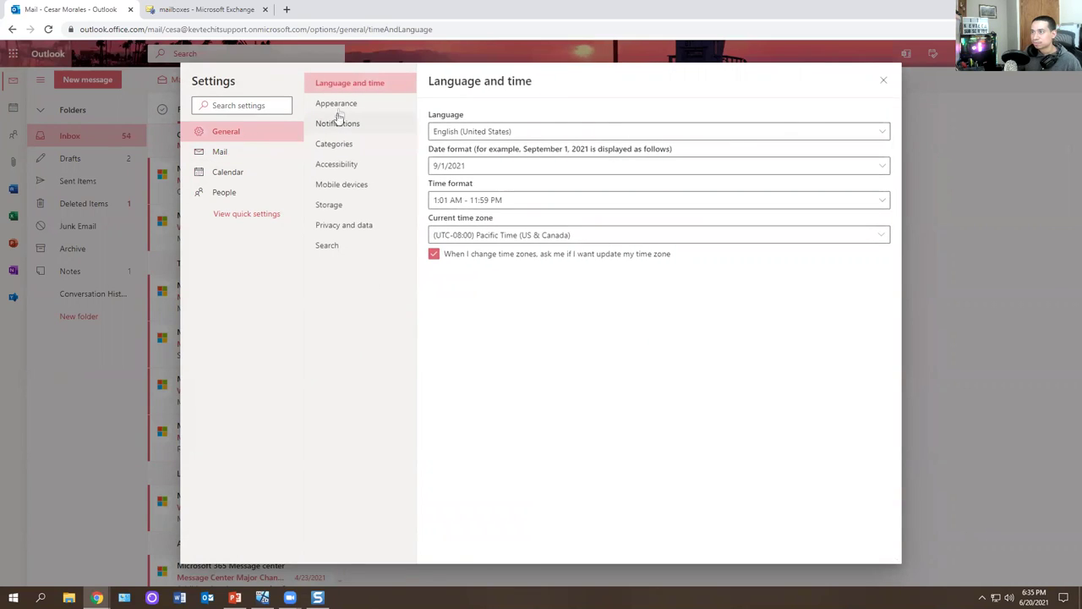
pyautogui.click(336, 105)
pyautogui.click(338, 125)
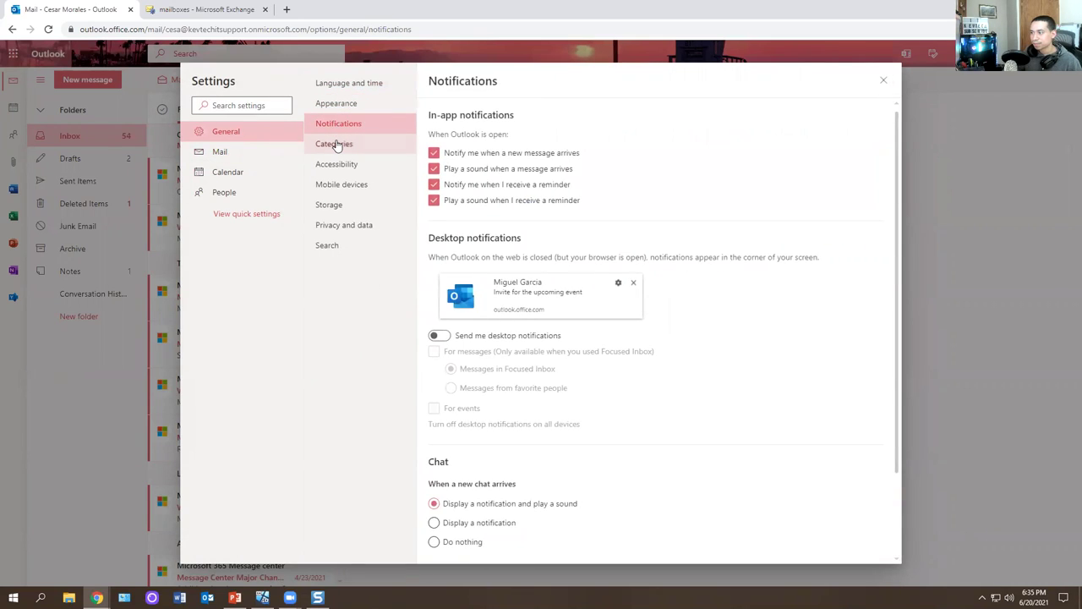
pyautogui.click(334, 145)
pyautogui.click(336, 165)
# View the delegated mailbox's automatic replies options in the Mail settings and close the settings
pyautogui.click(252, 154)
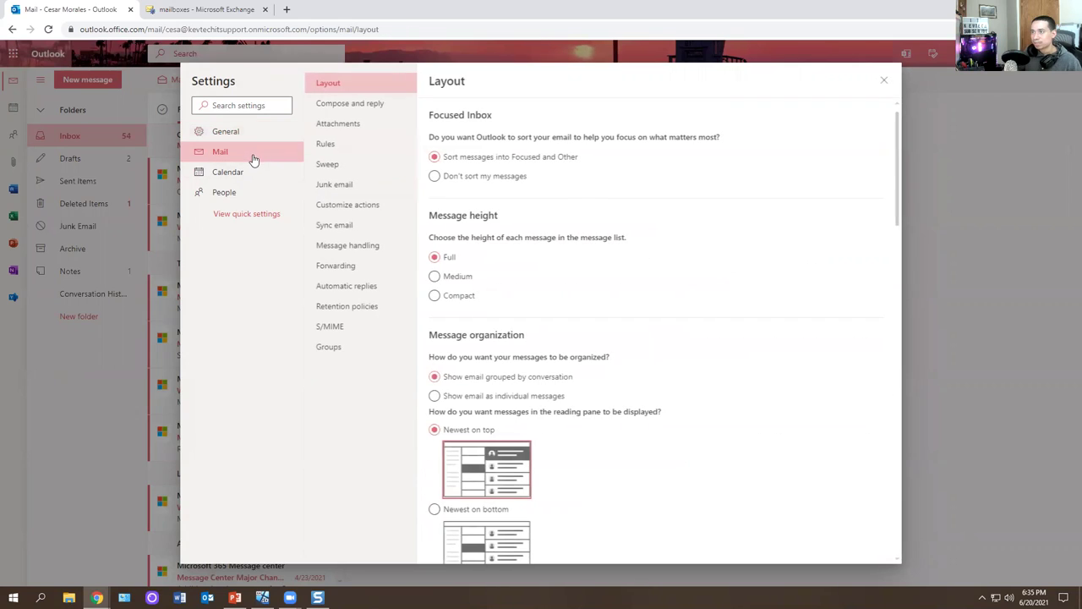
pyautogui.click(338, 286)
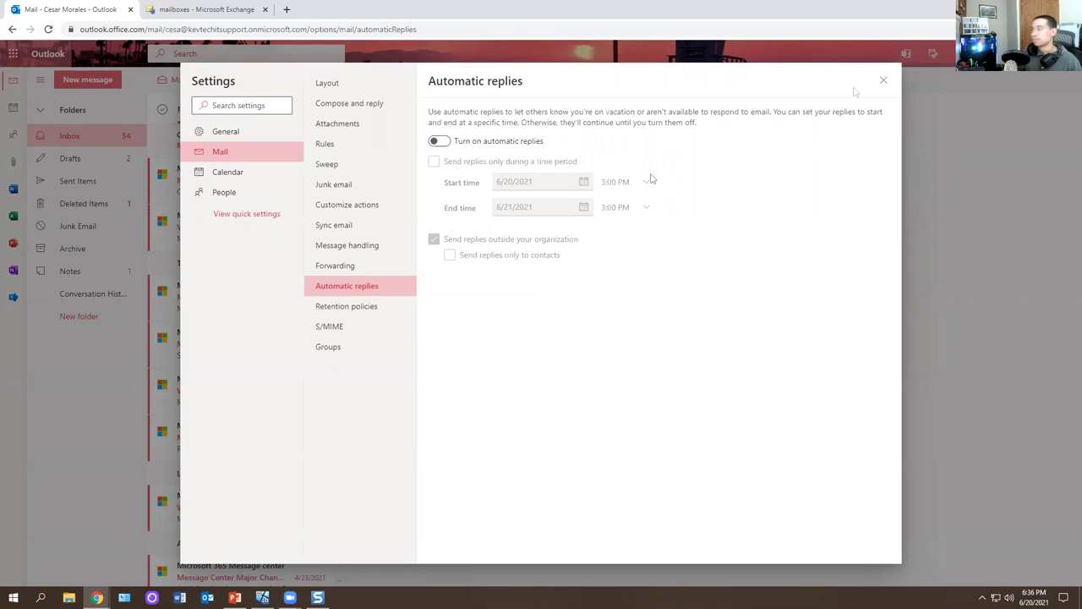
pyautogui.click(890, 84)
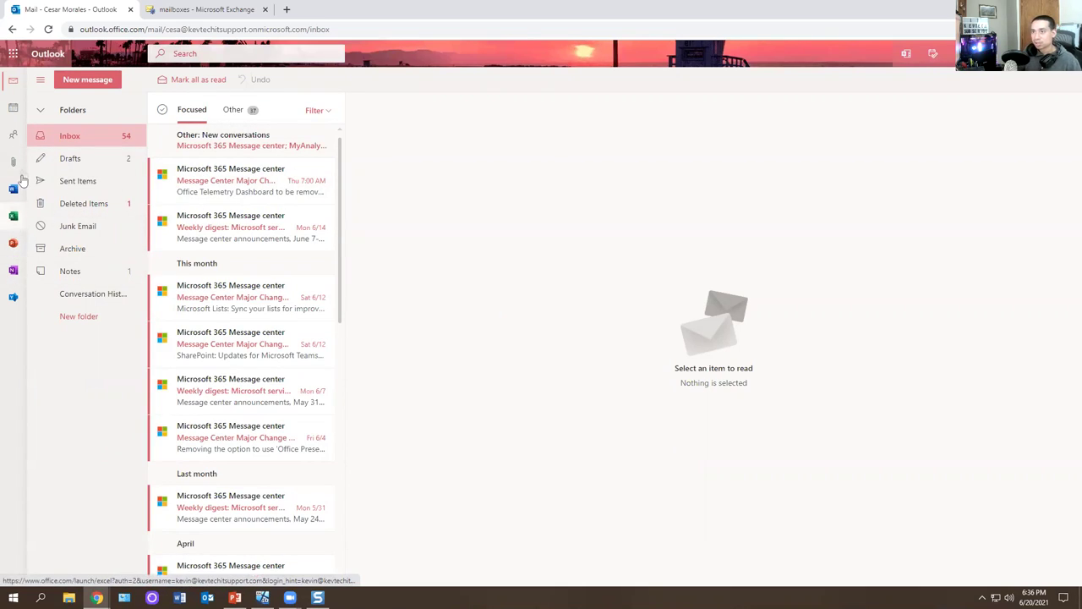
# Show the delegated user's calendar and highlight the mailbox address in the page URL
pyautogui.click(13, 108)
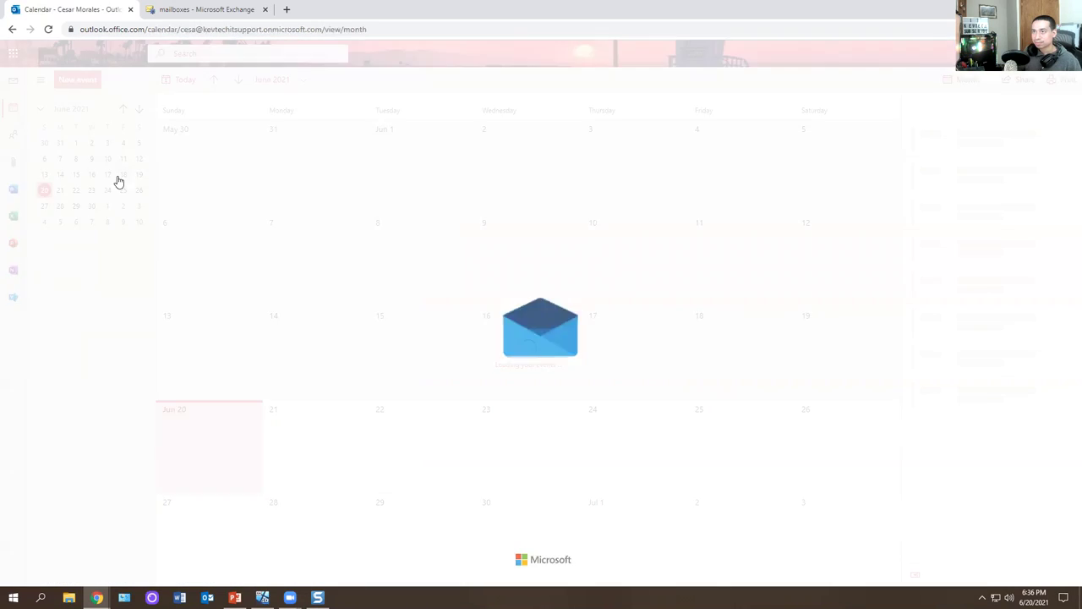
pyautogui.moveTo(166, 29); pyautogui.dragTo(314, 32)
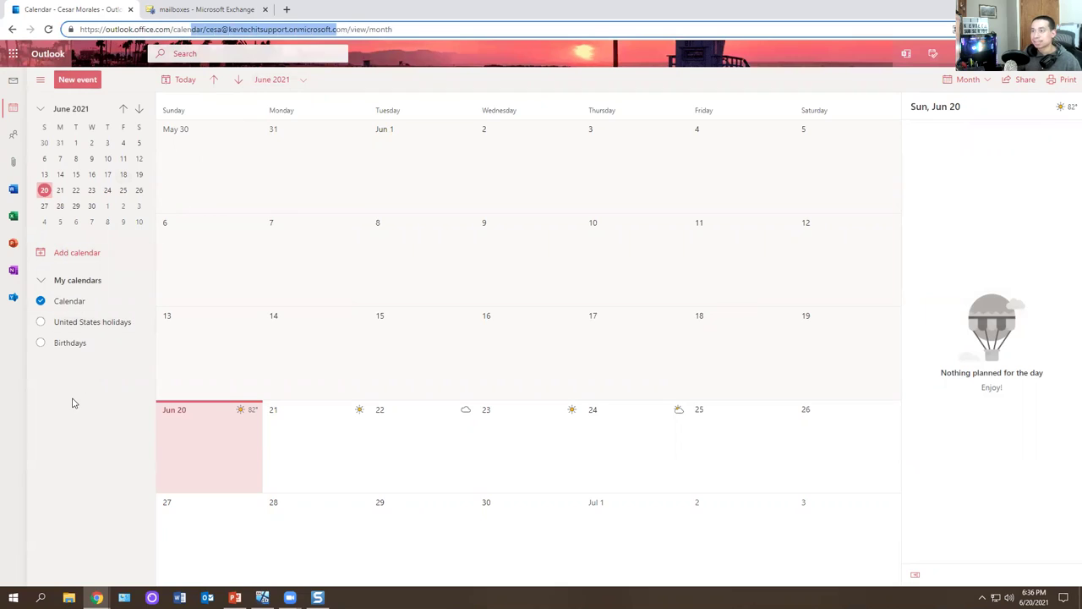
pyautogui.click(74, 404)
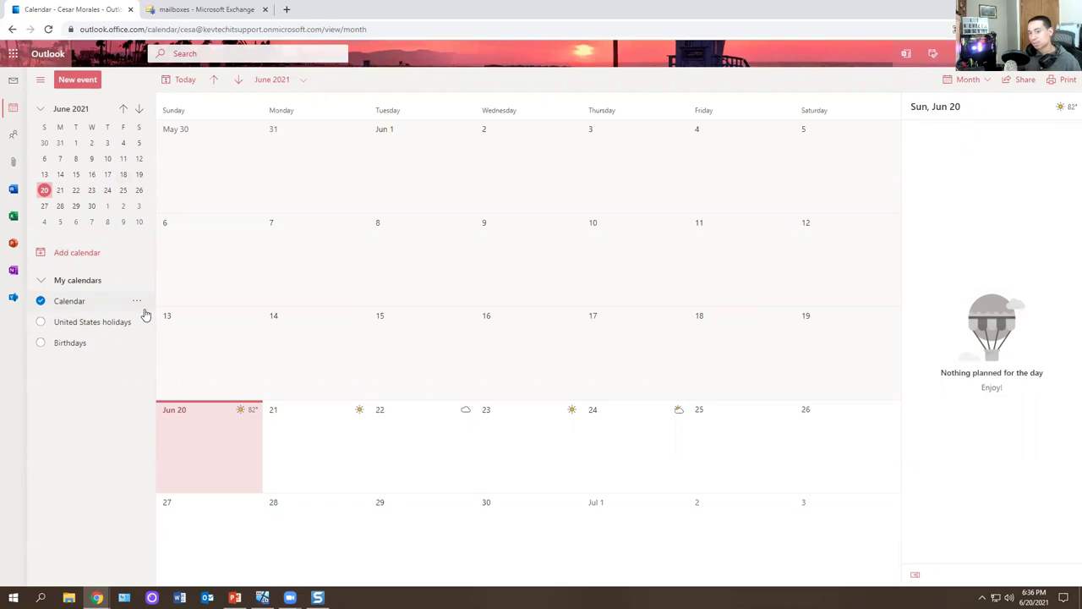
# Open the signed-in account's own mailbox as another mailbox, close the delegated calendar page and show the account's inbox
pyautogui.click(1061, 53)
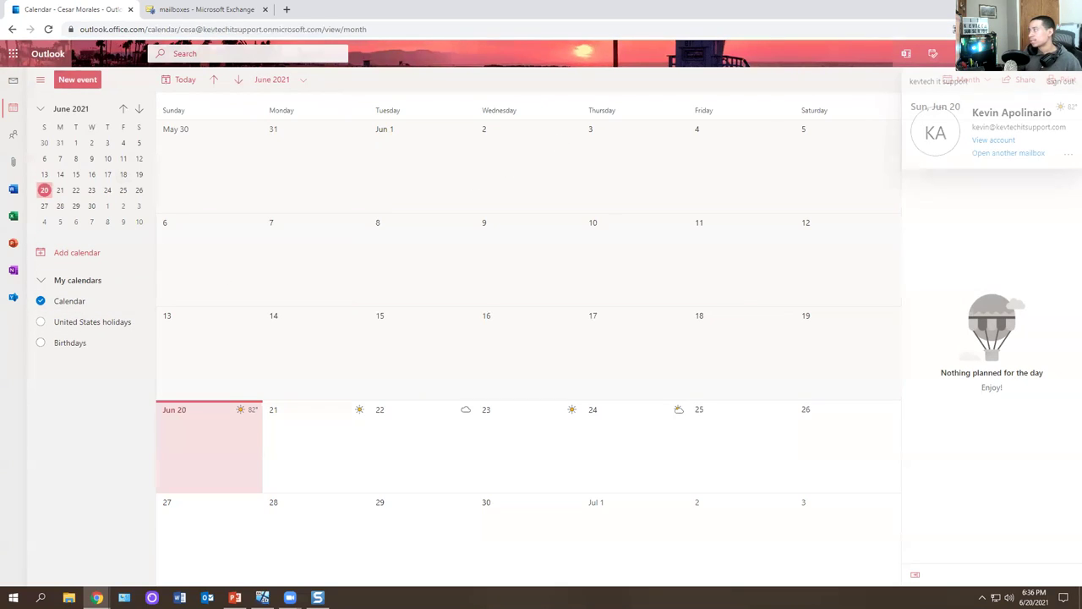
pyautogui.click(1002, 153)
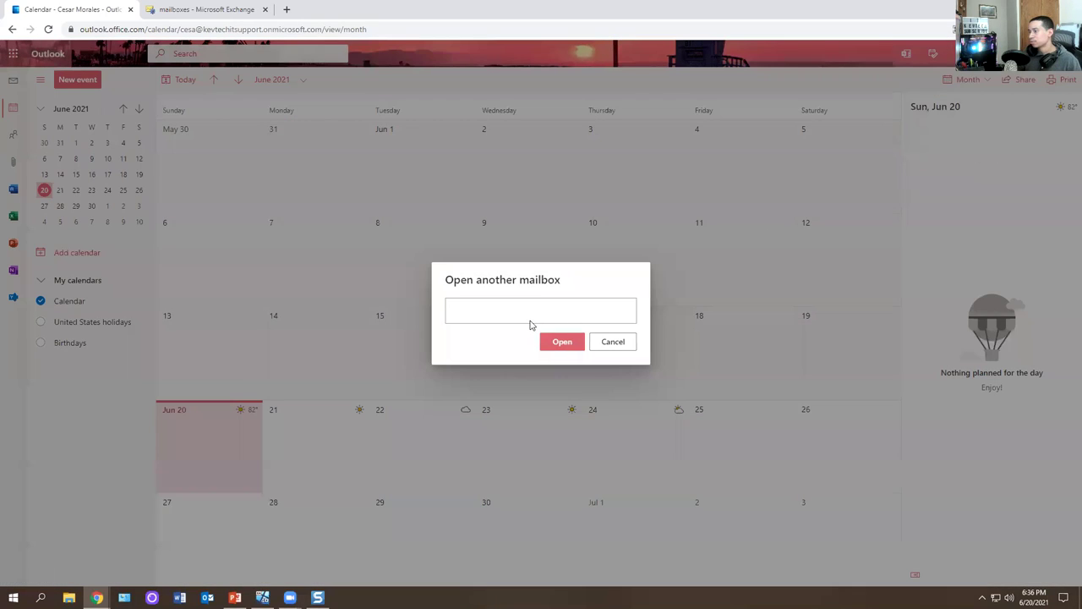
pyautogui.write('ke')
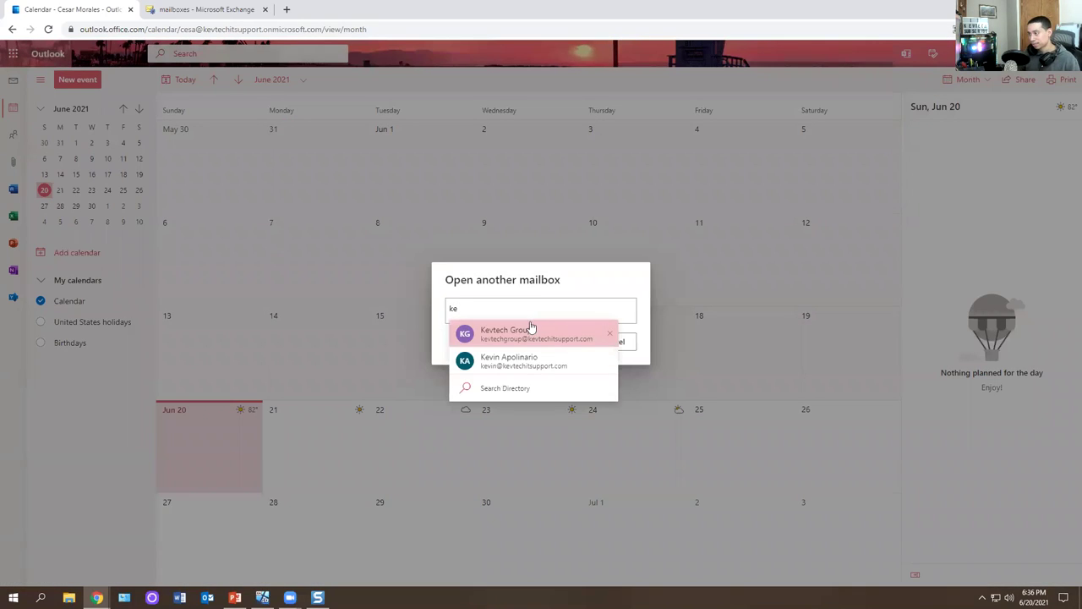
pyautogui.click(514, 357)
pyautogui.click(560, 343)
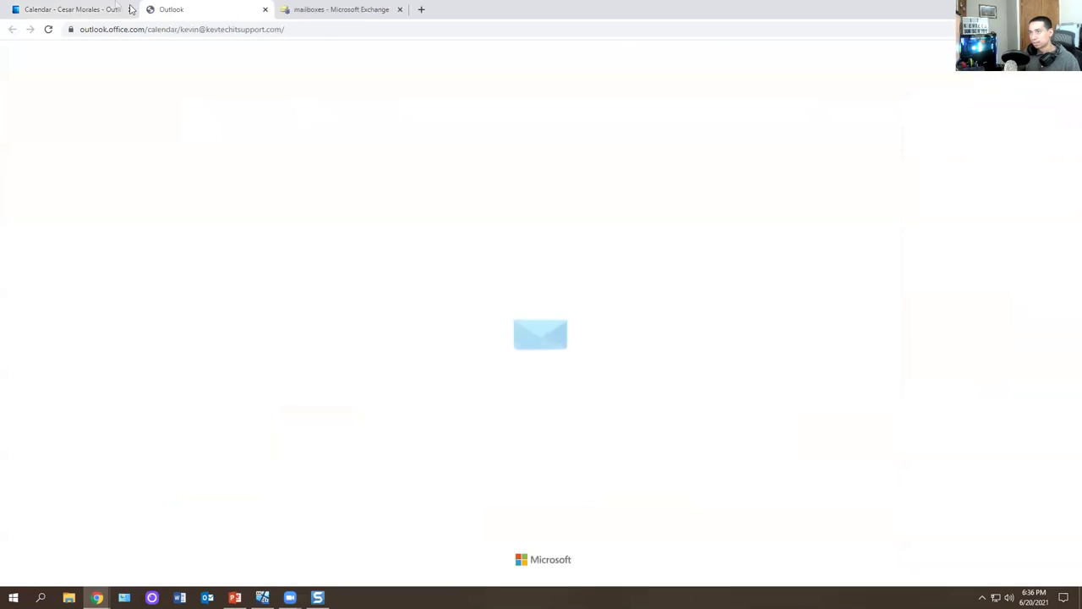
pyautogui.click(131, 9)
pyautogui.click(11, 53)
pyautogui.click(10, 56)
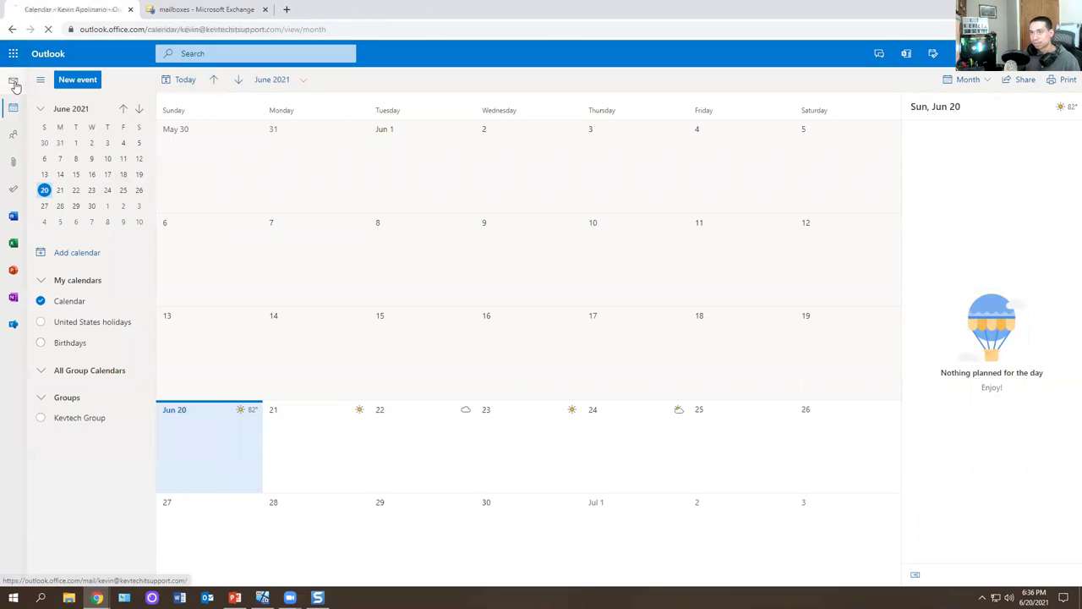
pyautogui.click(13, 80)
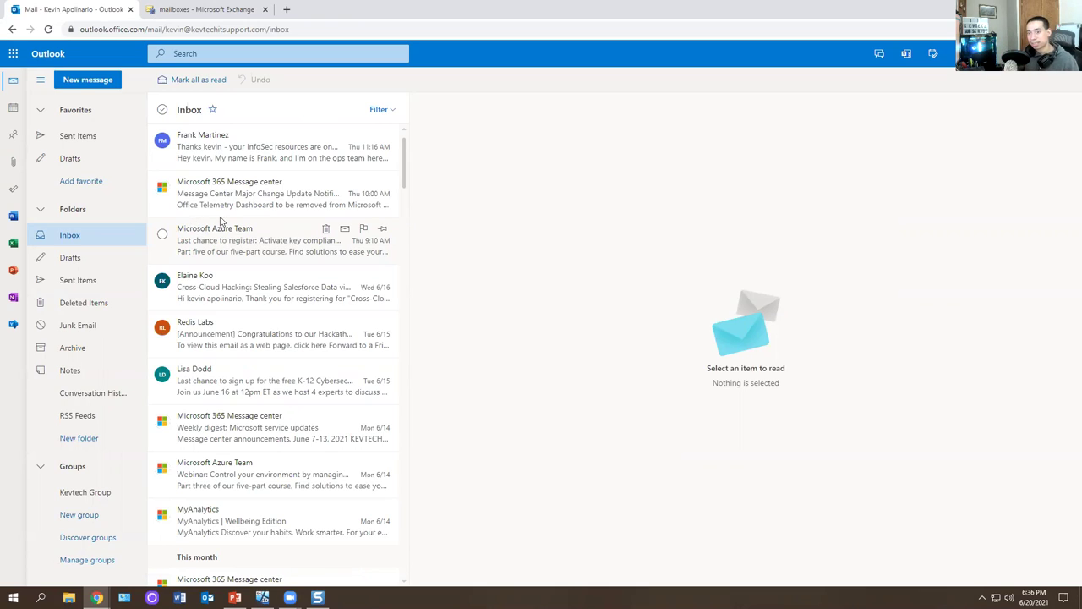
# Switch to the Windows 10 virtual machine, dismiss the finished Office installer and launch Outlook
pyautogui.click(201, 5)
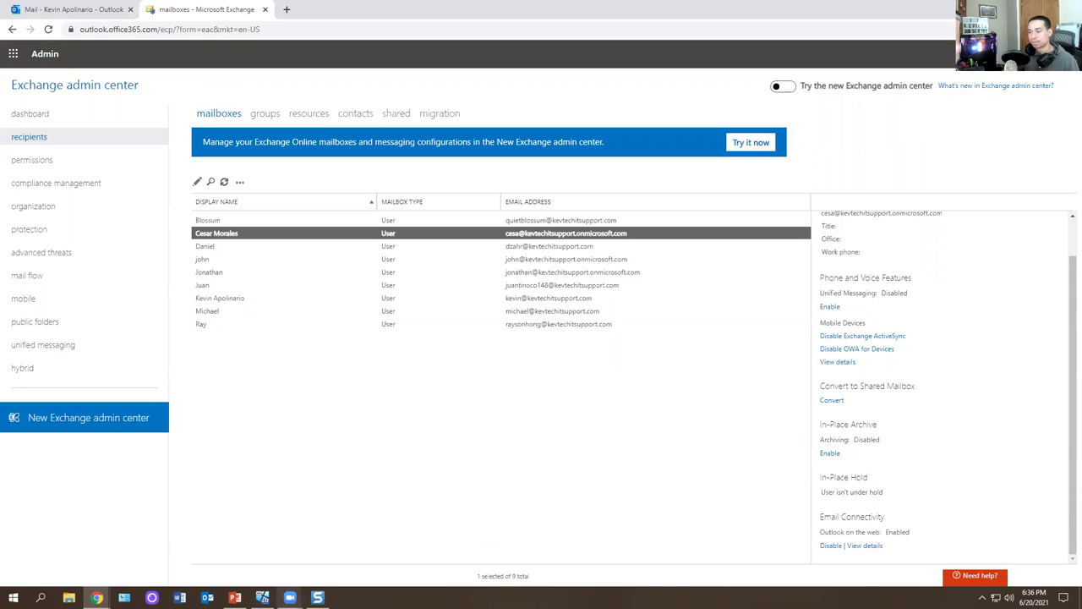
pyautogui.click(262, 597)
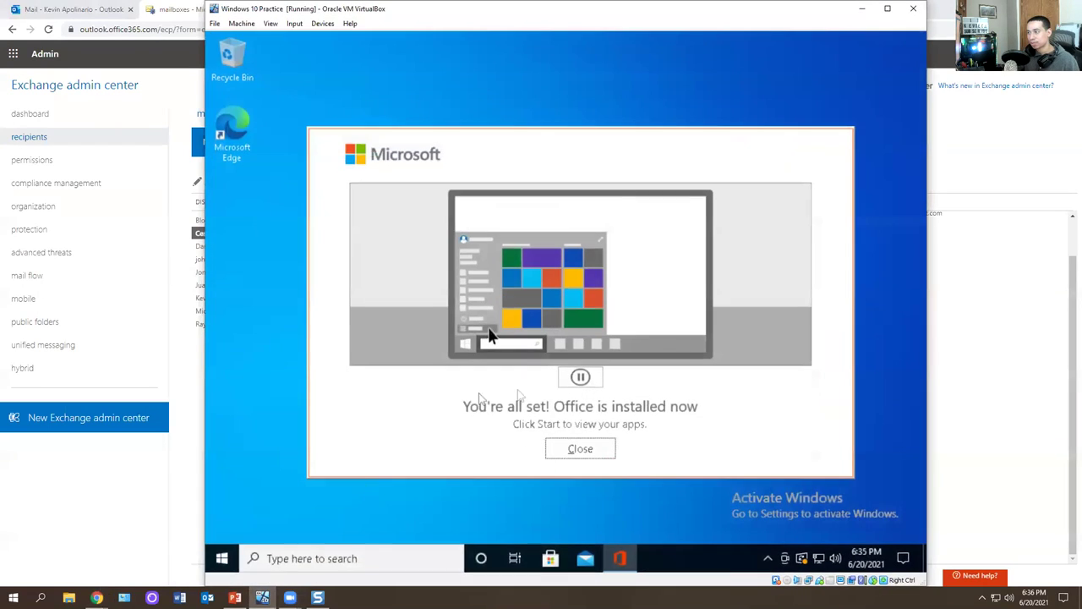
pyautogui.click(575, 449)
pyautogui.click(222, 557)
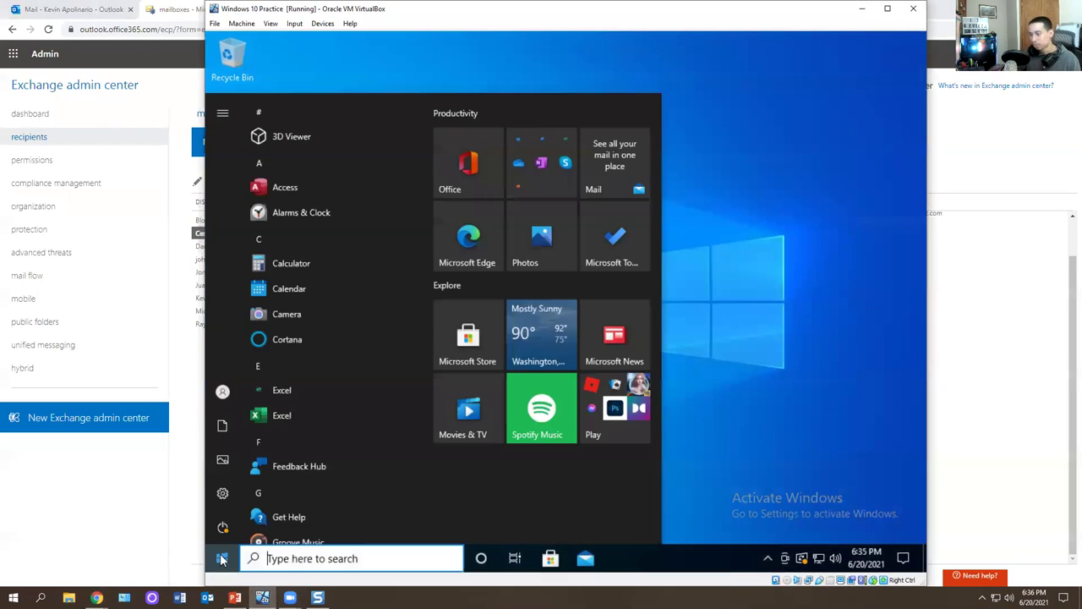
pyautogui.write('ou')
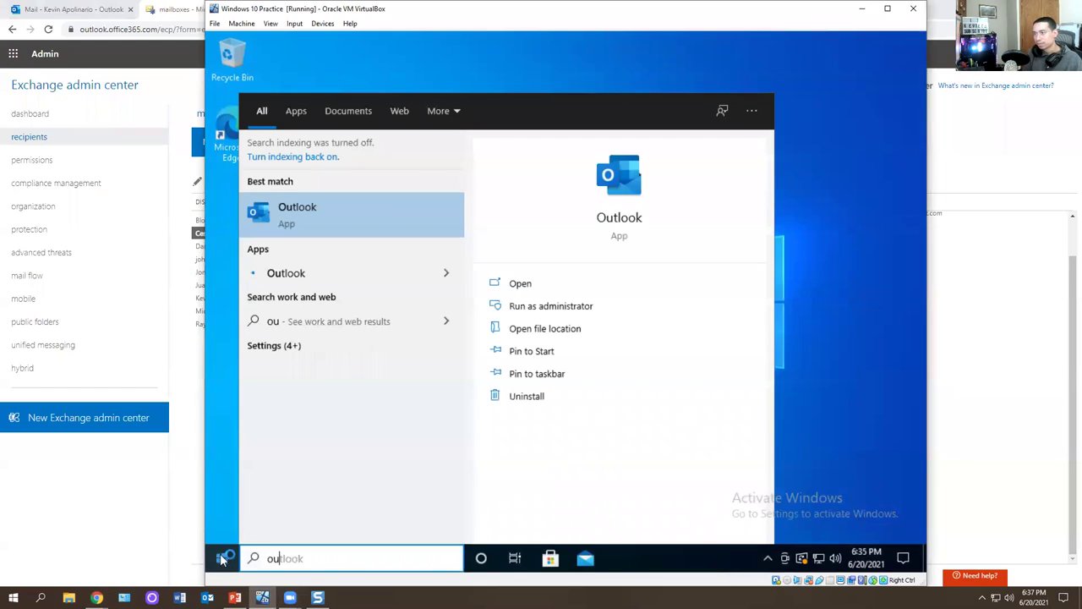
pyautogui.press('Return')
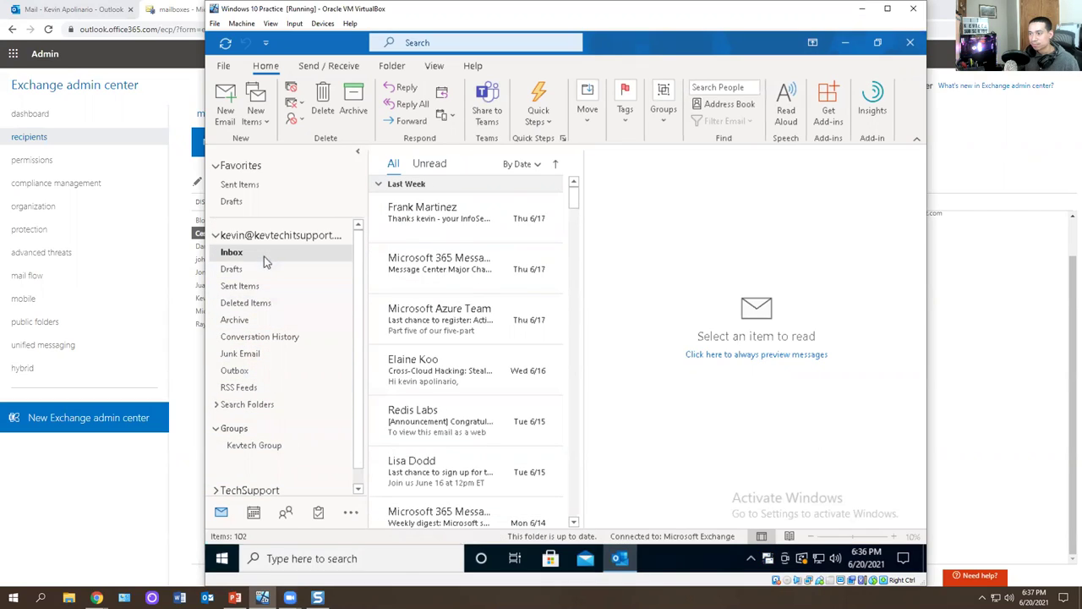
# Expand the Search Folders group and the TechSupport mailbox in the Outlook folder list
pyautogui.click(217, 167)
pyautogui.click(217, 166)
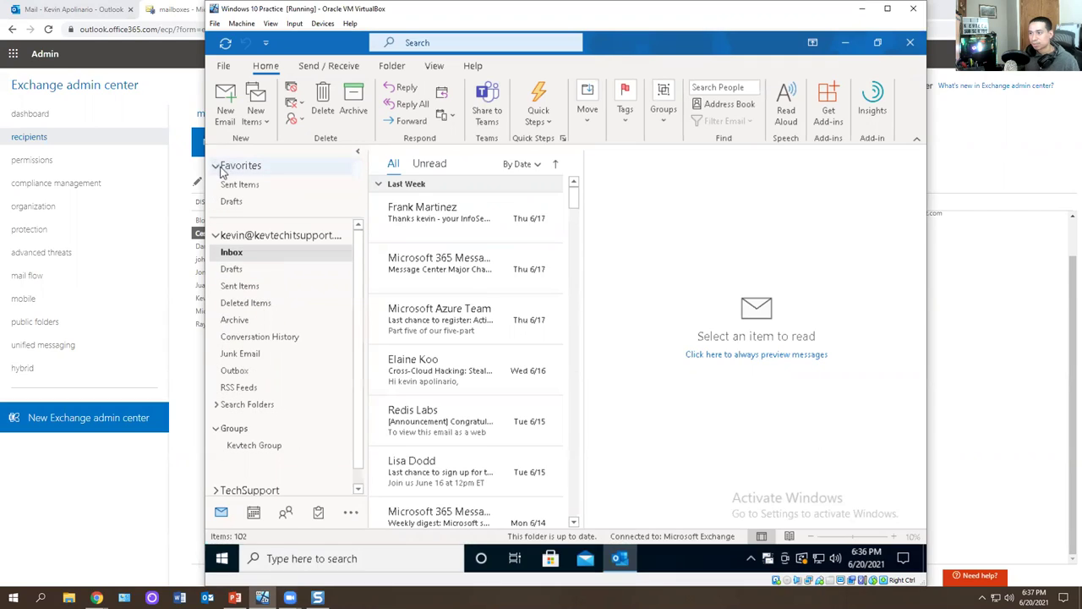
pyautogui.click(215, 407)
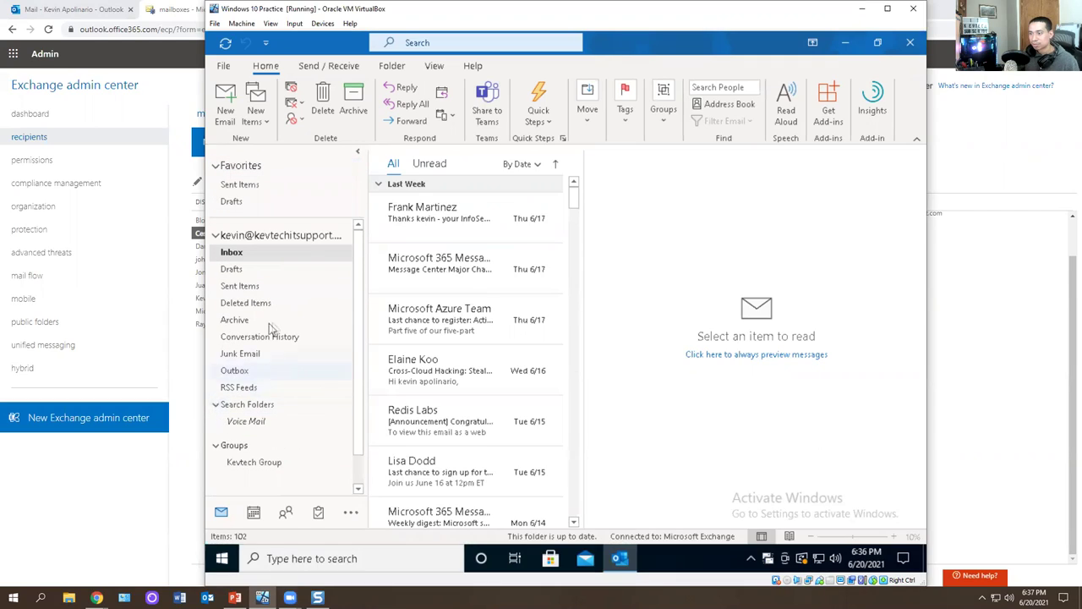
pyautogui.scroll(-2, 268, 323)
pyautogui.click(216, 473)
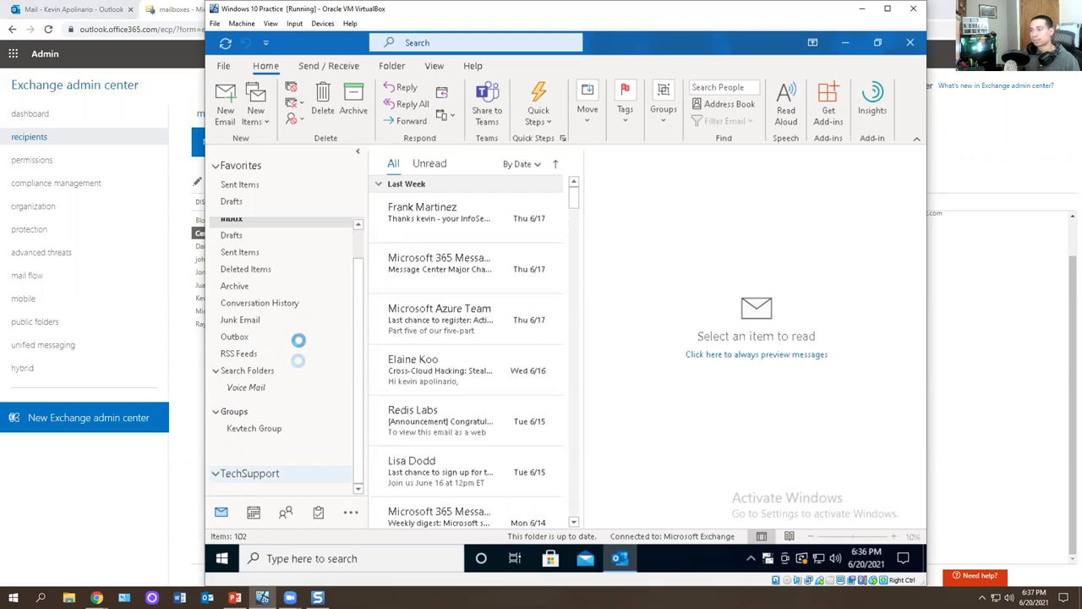
# End the unresponsive Microsoft Outlook process from Task Manager
pyautogui.rightClick(691, 562)
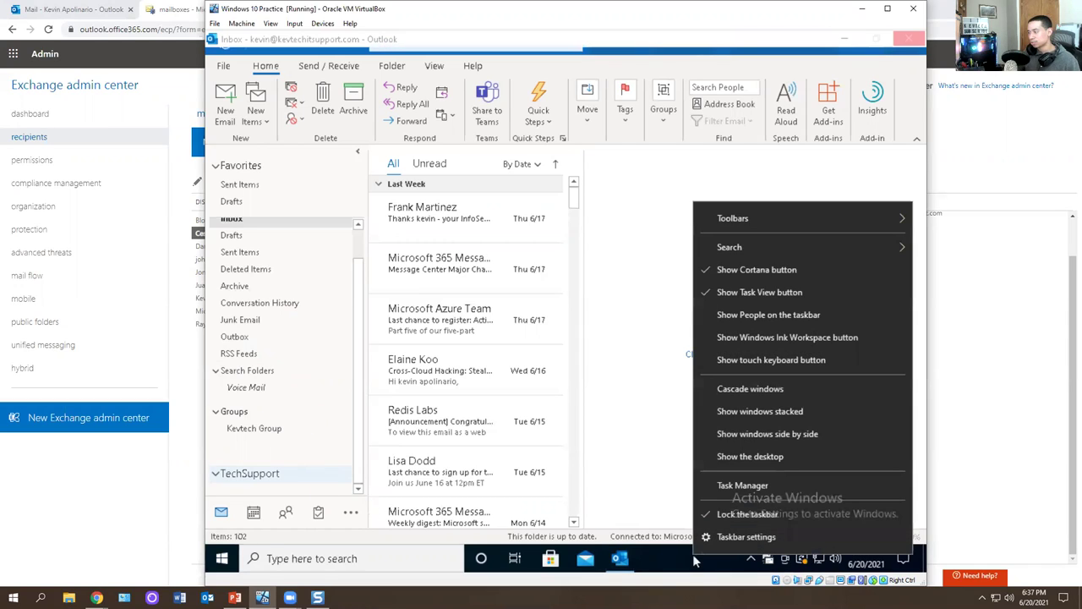
pyautogui.click(735, 488)
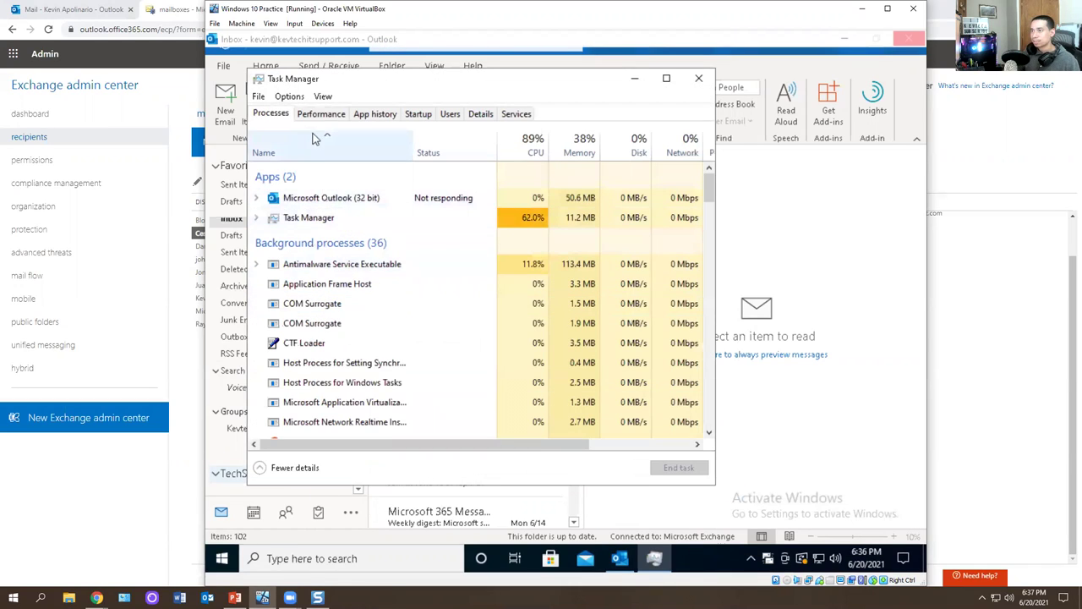
pyautogui.scroll(-4, 381, 315)
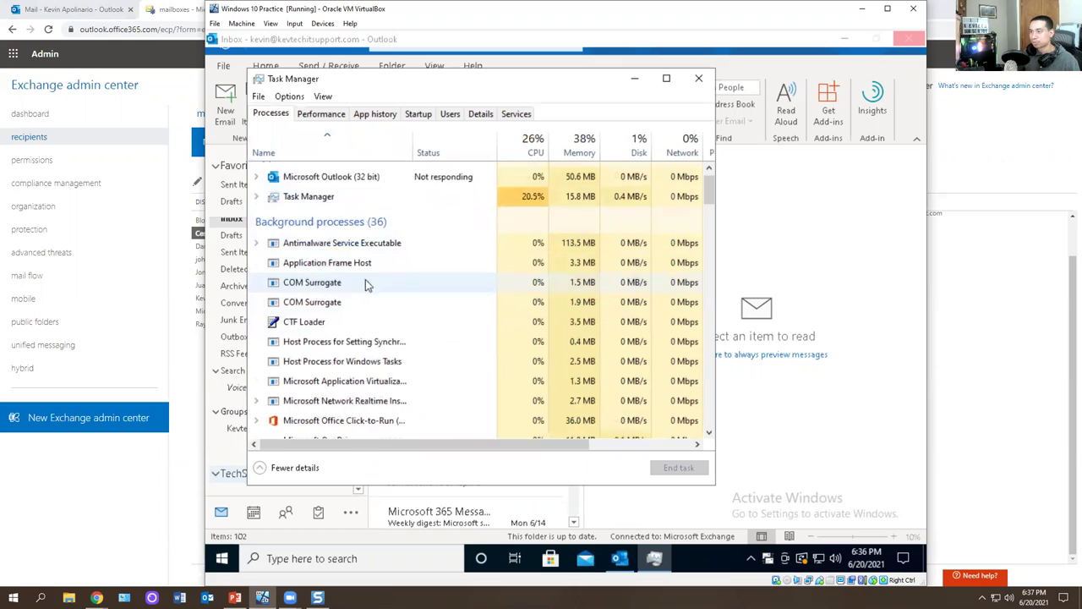
pyautogui.scroll(2, 369, 278)
pyautogui.scroll(2, 369, 236)
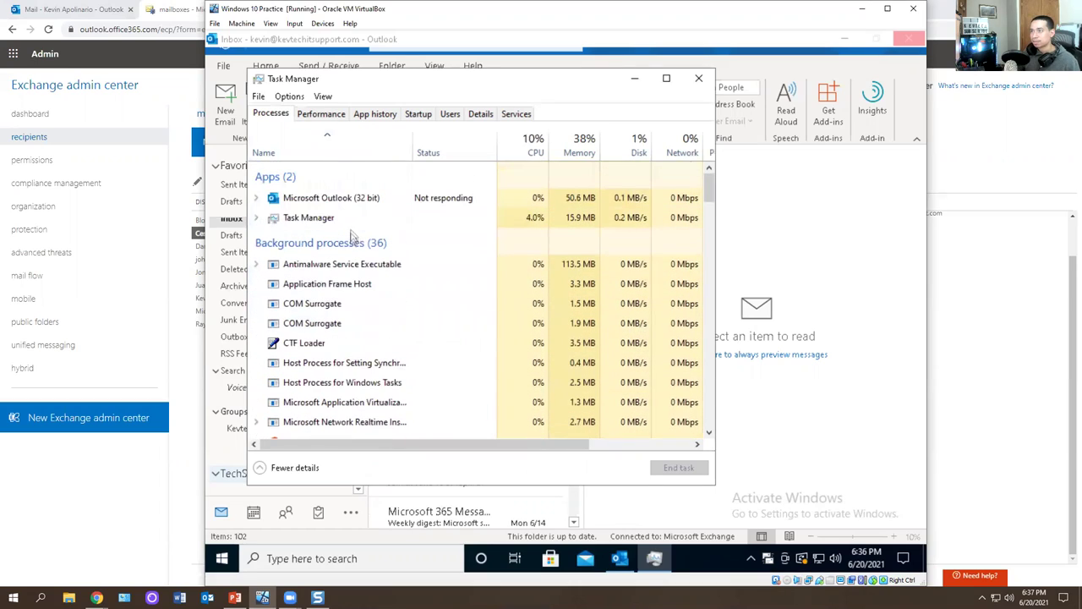
pyautogui.click(355, 198)
pyautogui.click(689, 469)
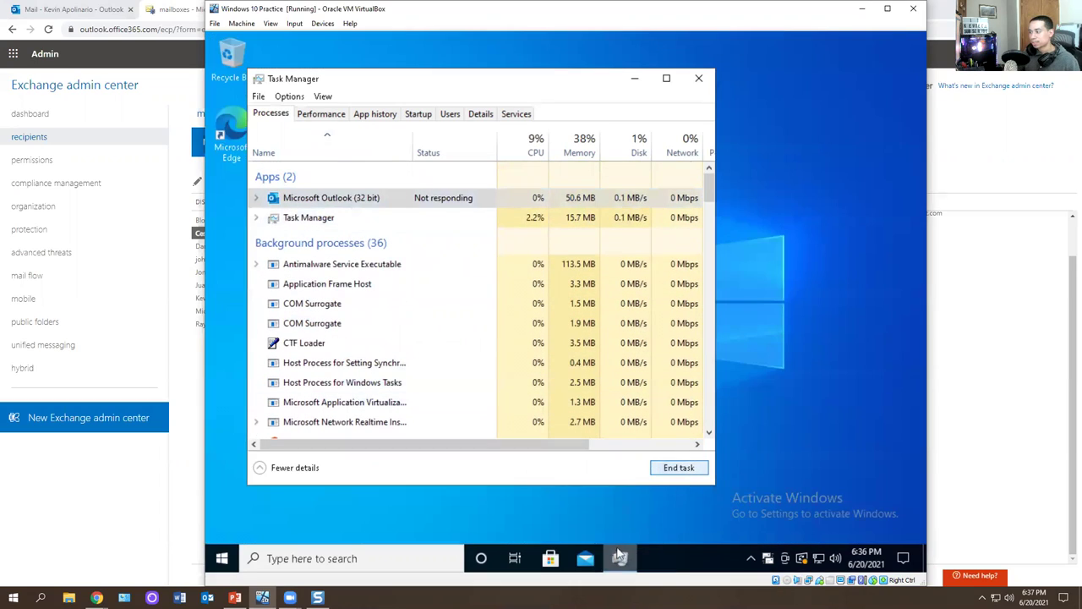
# Search for Outlook on the virtual machine and launch it again
pyautogui.click(220, 558)
pyautogui.write('o')
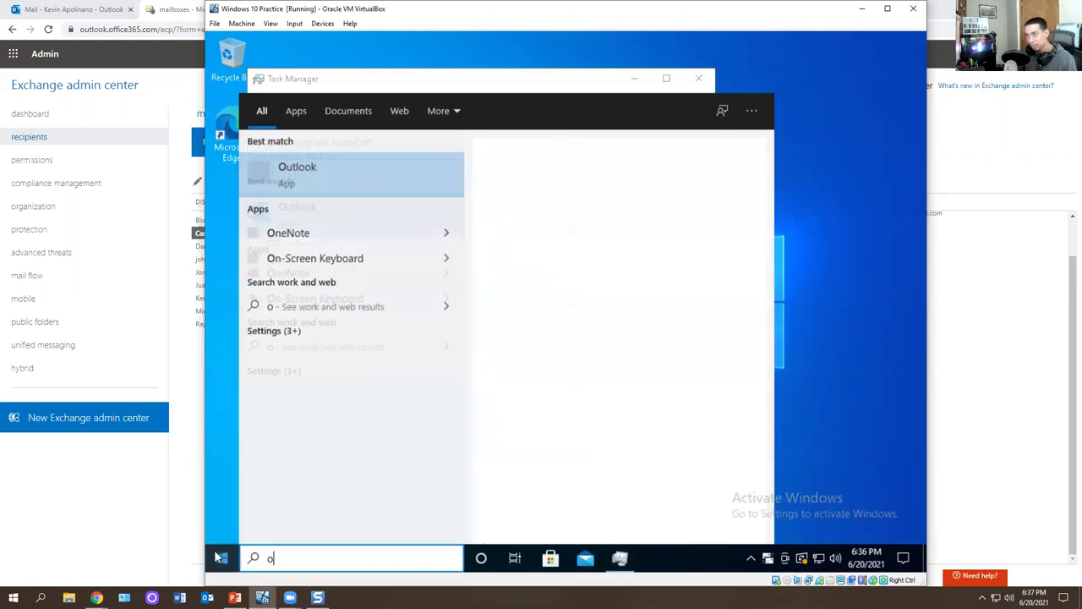
pyautogui.click(327, 211)
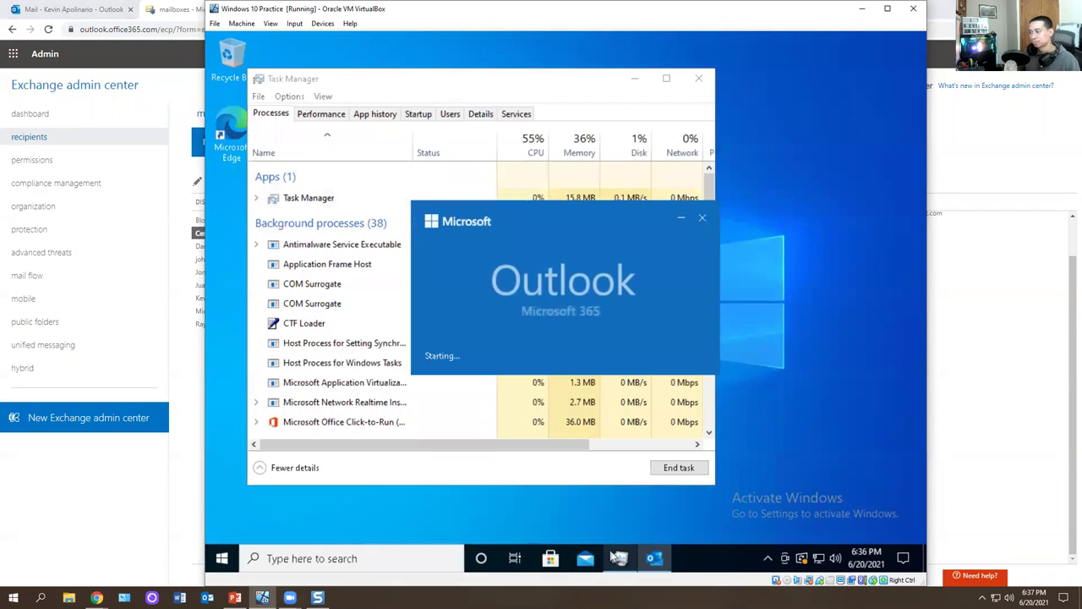
# Expand the delegated user's mailbox, view its inbox and return to the signed-in account's inbox
pyautogui.scroll(-1, 307, 334)
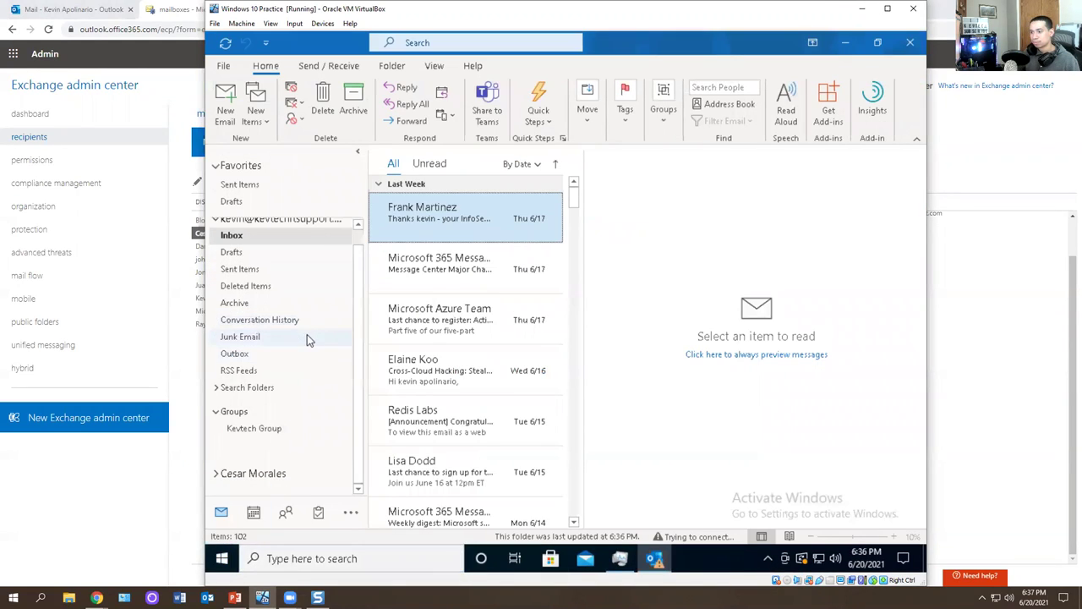
pyautogui.click(216, 473)
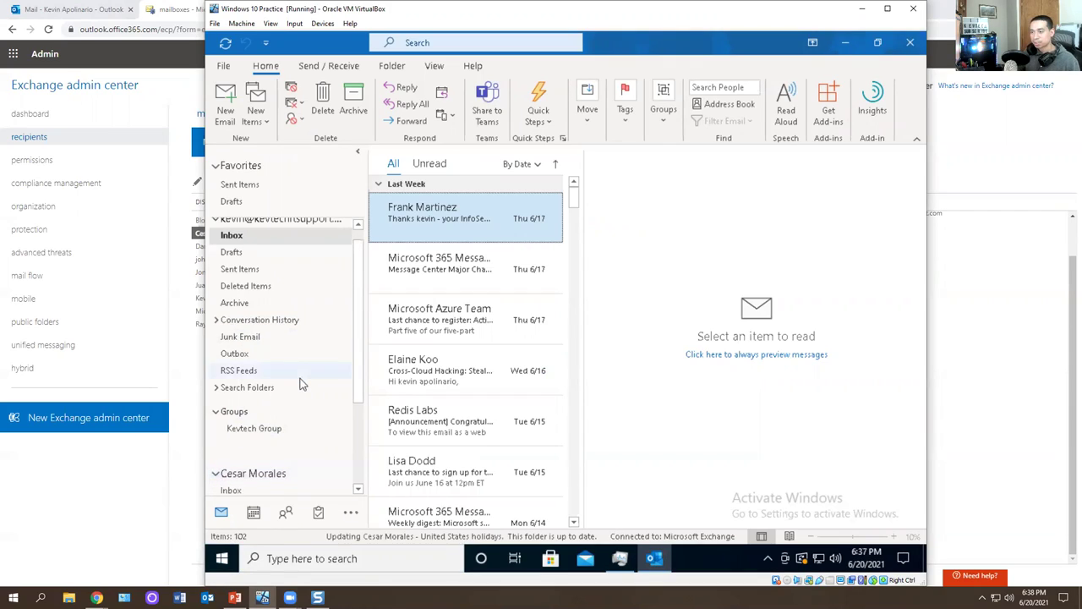
pyautogui.scroll(-3, 299, 379)
pyautogui.click(248, 354)
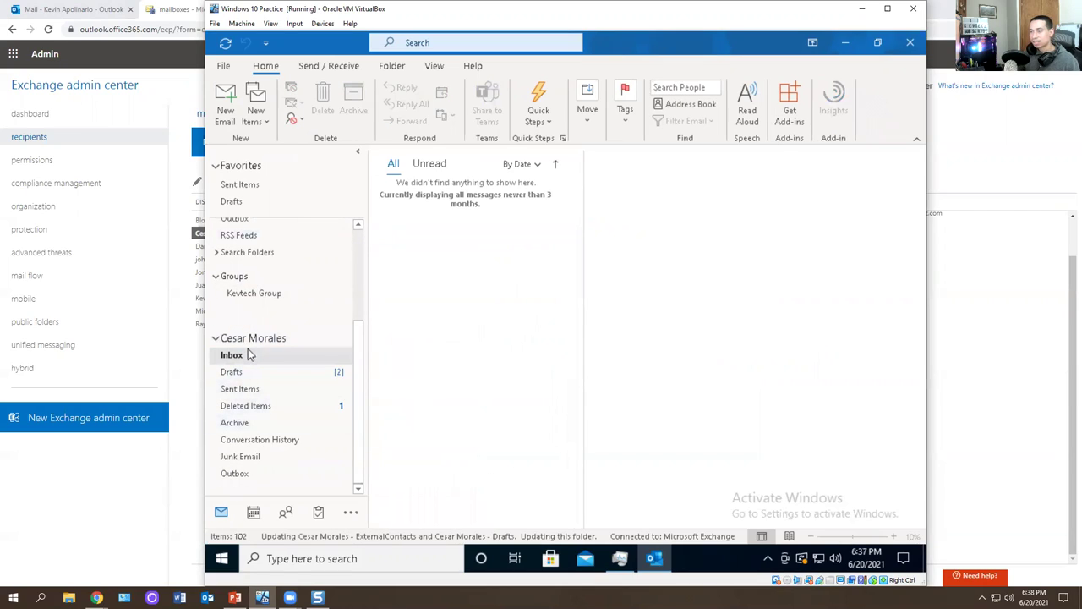
pyautogui.scroll(3, 273, 292)
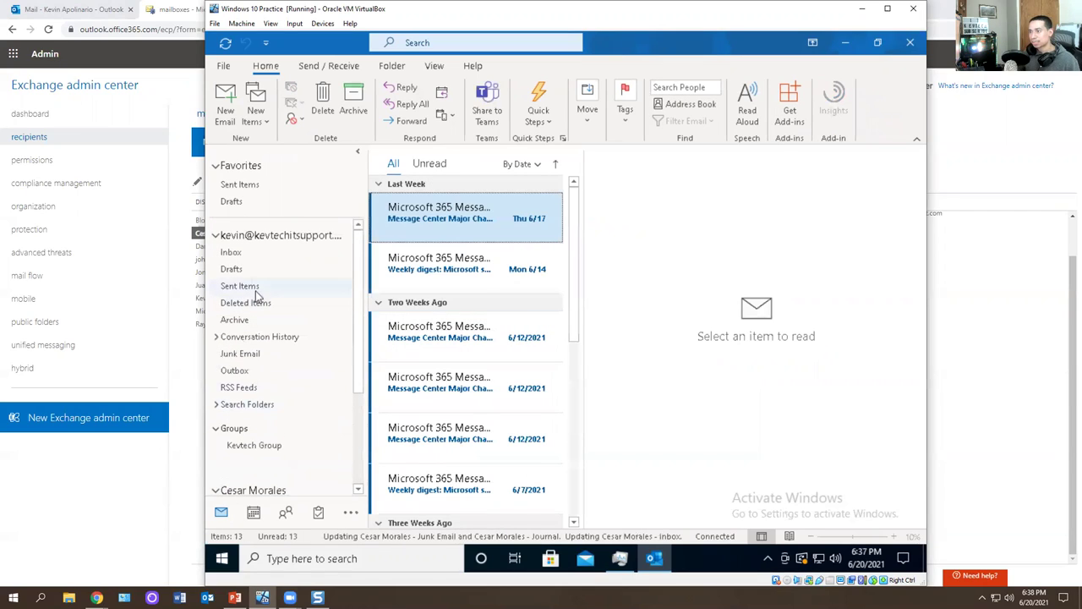
pyautogui.click(238, 252)
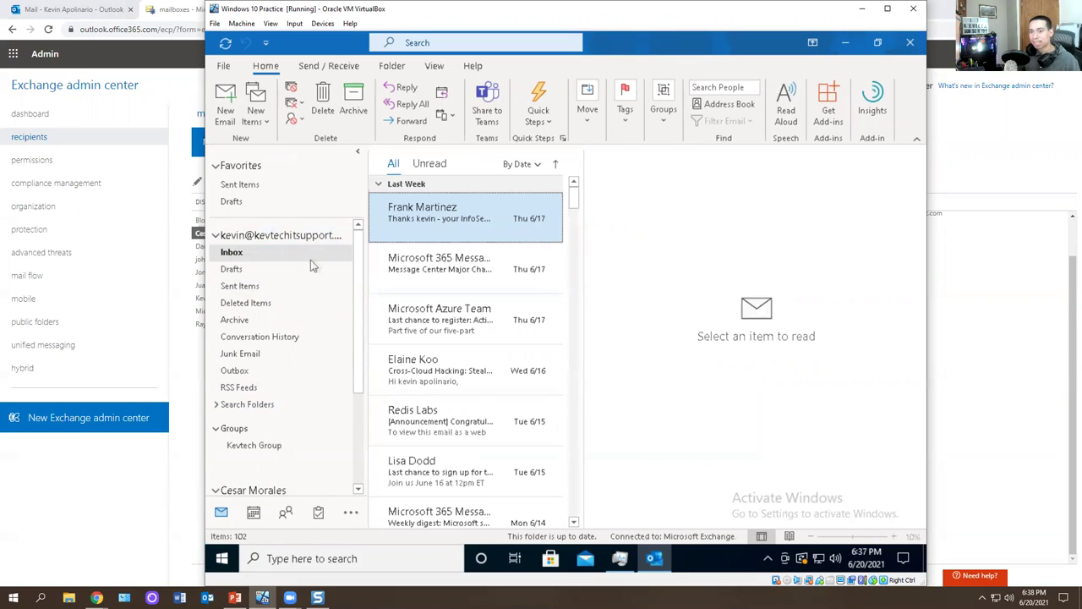
# Open the Exchange account's configuration from Account Settings and show the Cached Exchange Mode download period
pyautogui.click(223, 65)
pyautogui.click(377, 216)
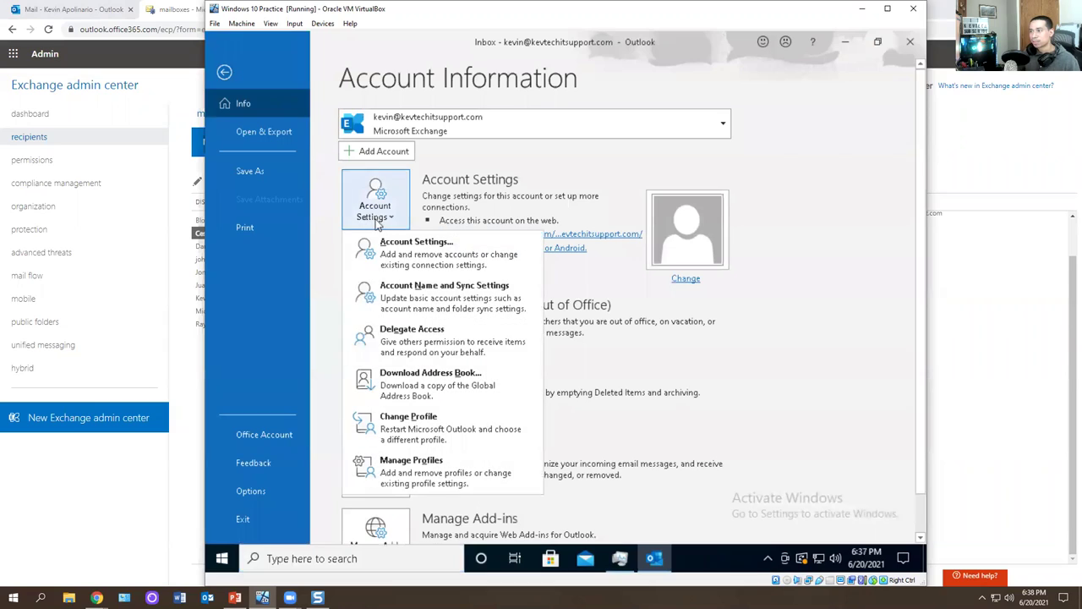
pyautogui.click(409, 266)
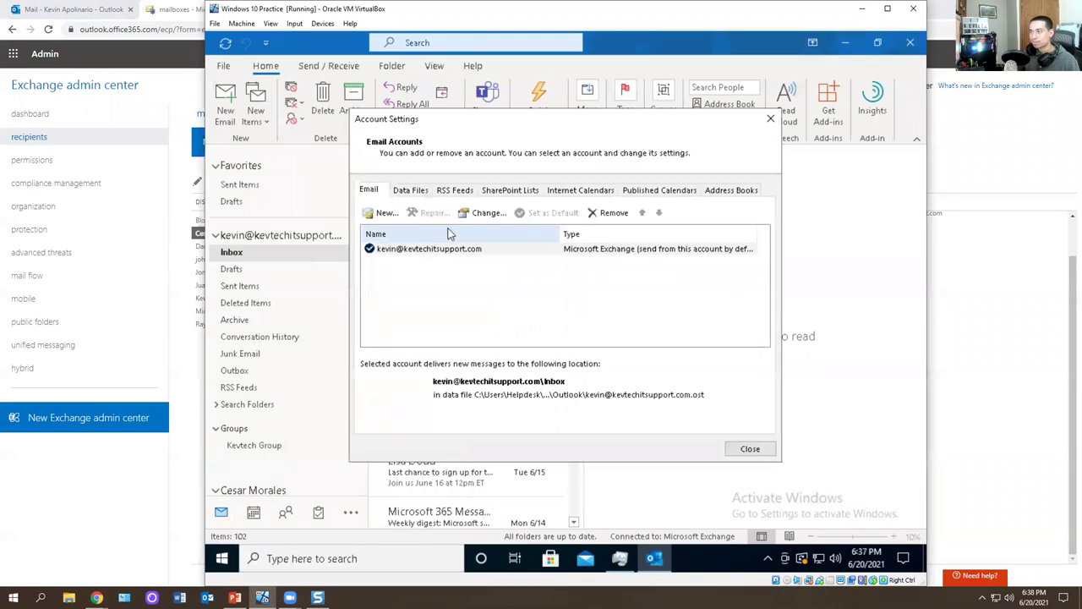
pyautogui.click(471, 214)
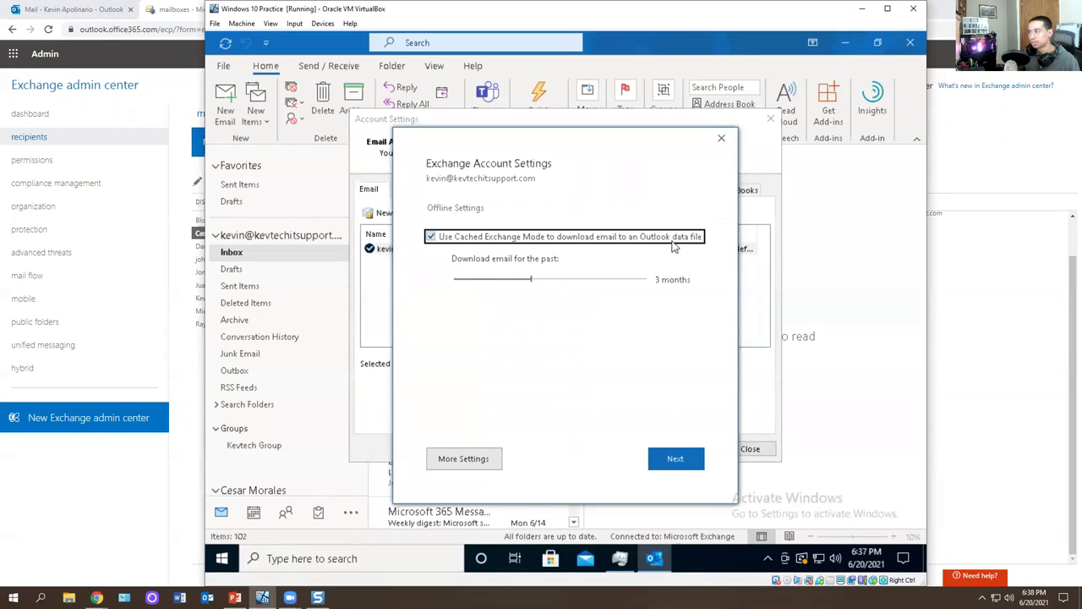
pyautogui.moveTo(532, 283)
pyautogui.mouseDown()
pyautogui.moveTo(648, 285)
pyautogui.moveTo(522, 285)
pyautogui.mouseUp()
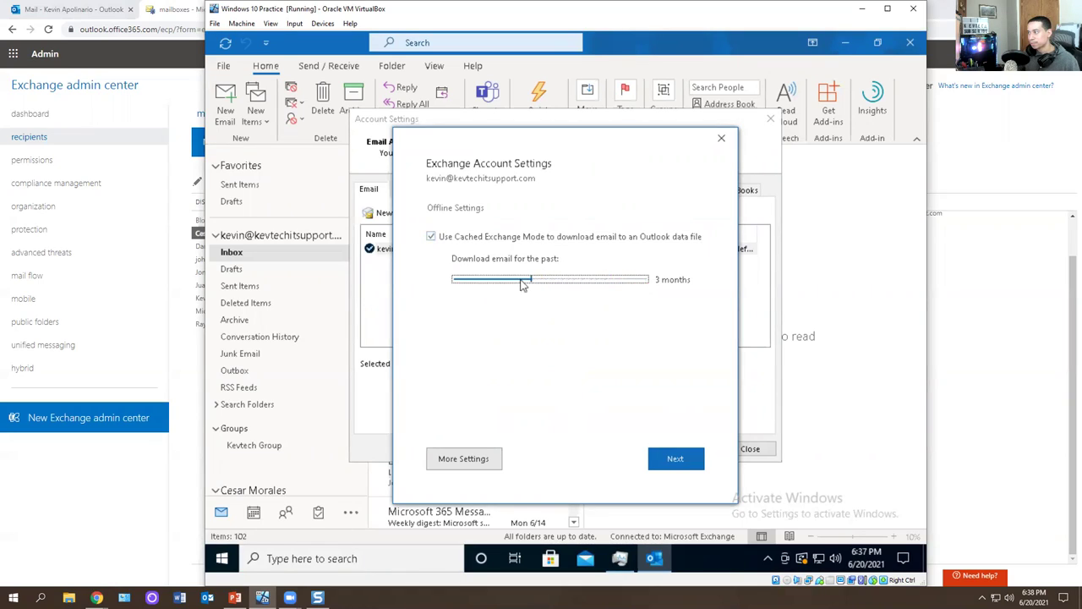
# View the account's advanced Microsoft Exchange settings for additional mailboxes and close them
pyautogui.click(482, 462)
pyautogui.click(425, 233)
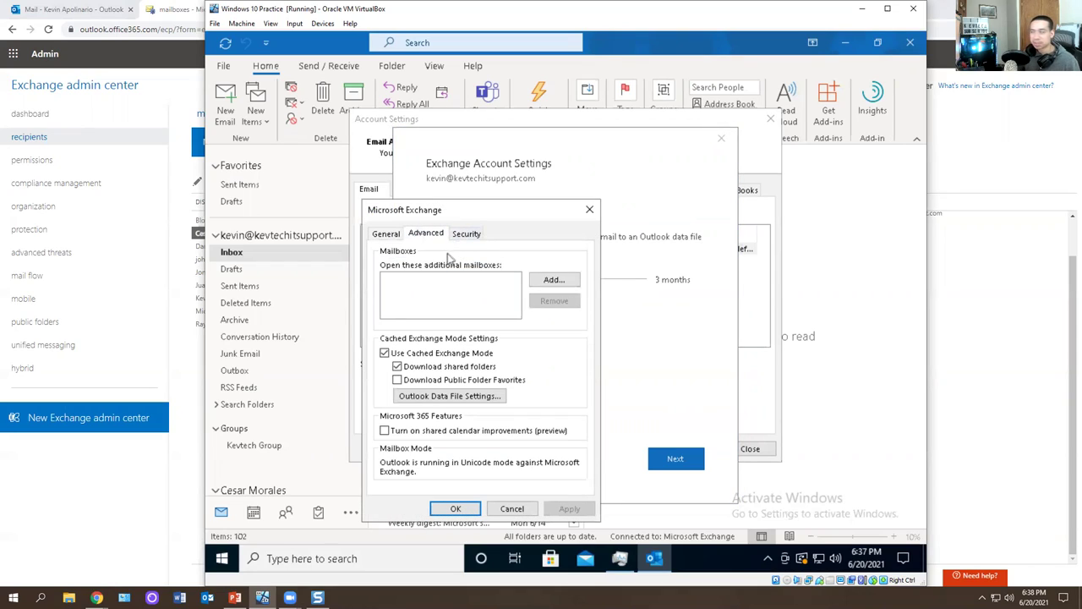
pyautogui.click(589, 210)
# Try offline download periods such as 2 years, 3 days and 1 month, and close the Exchange account settings without applying
pyautogui.moveTo(550, 279); pyautogui.dragTo(522, 281)
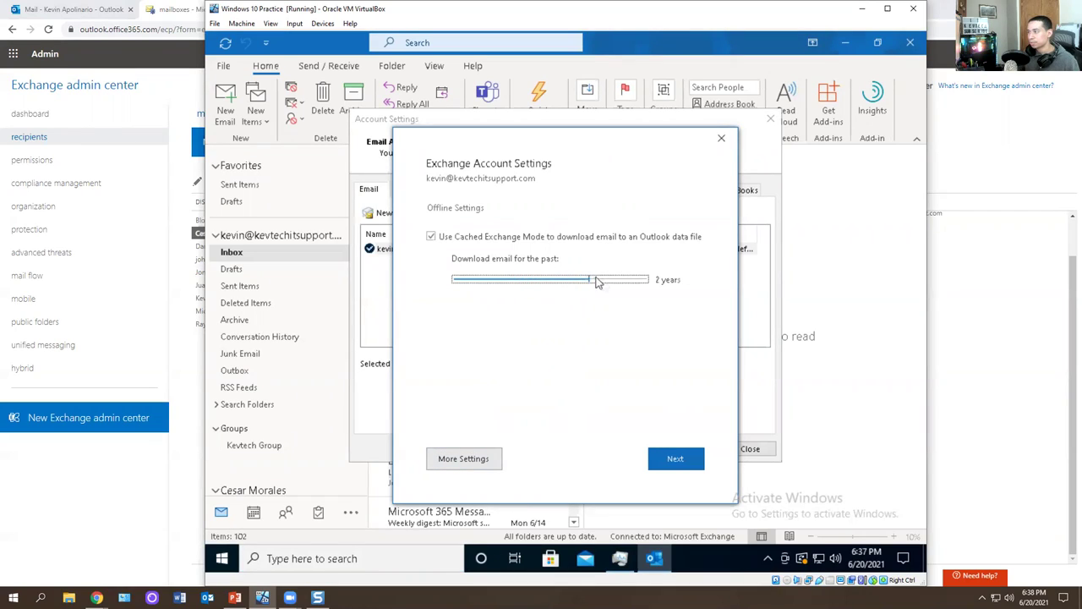
pyautogui.moveTo(614, 286); pyautogui.dragTo(626, 280)
pyautogui.click(507, 280)
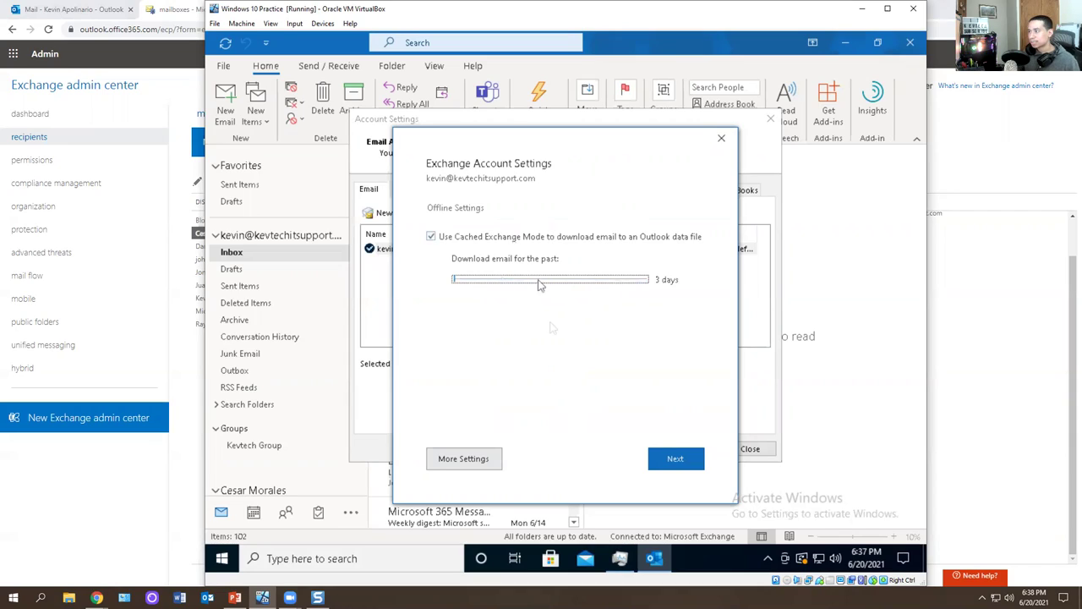
pyautogui.moveTo(479, 280); pyautogui.dragTo(510, 284)
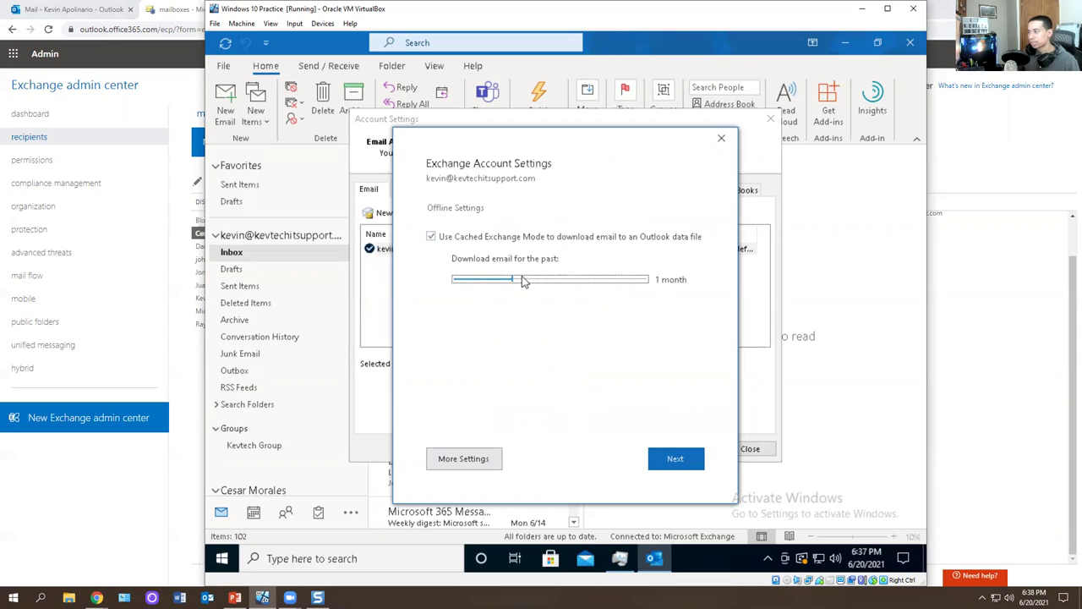
pyautogui.click(720, 138)
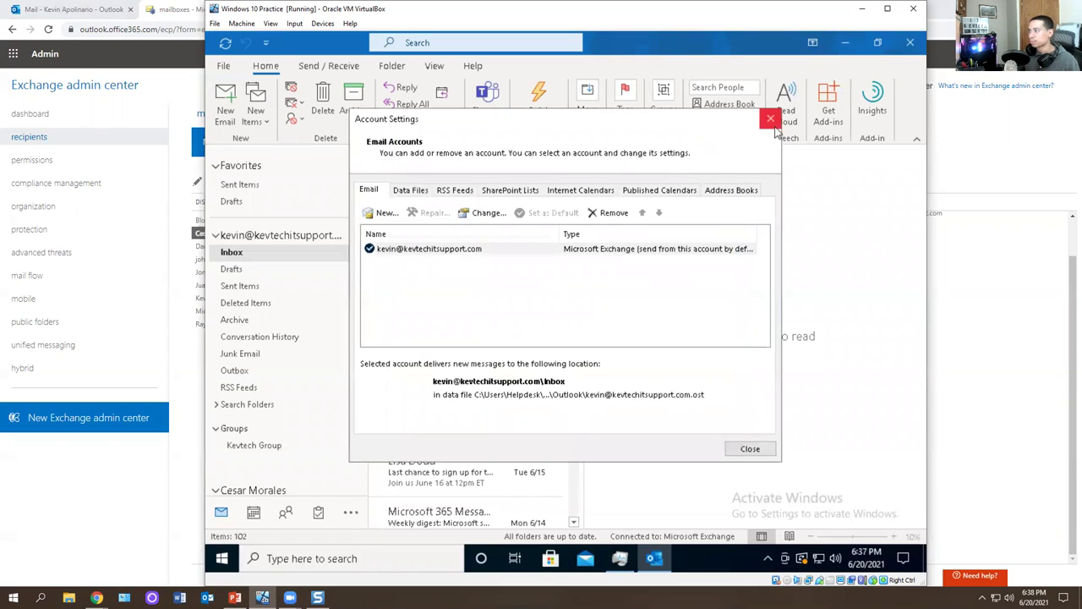
# Show the account's Outlook data file in its file location, and close the folder and Account Settings
pyautogui.click(459, 256)
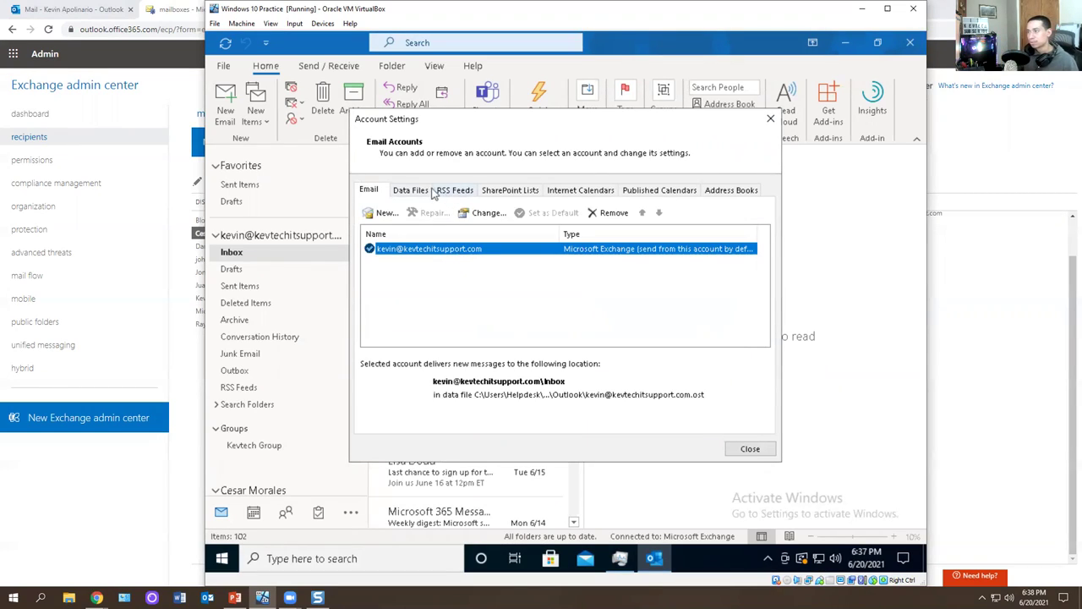
pyautogui.click(425, 193)
pyautogui.click(441, 250)
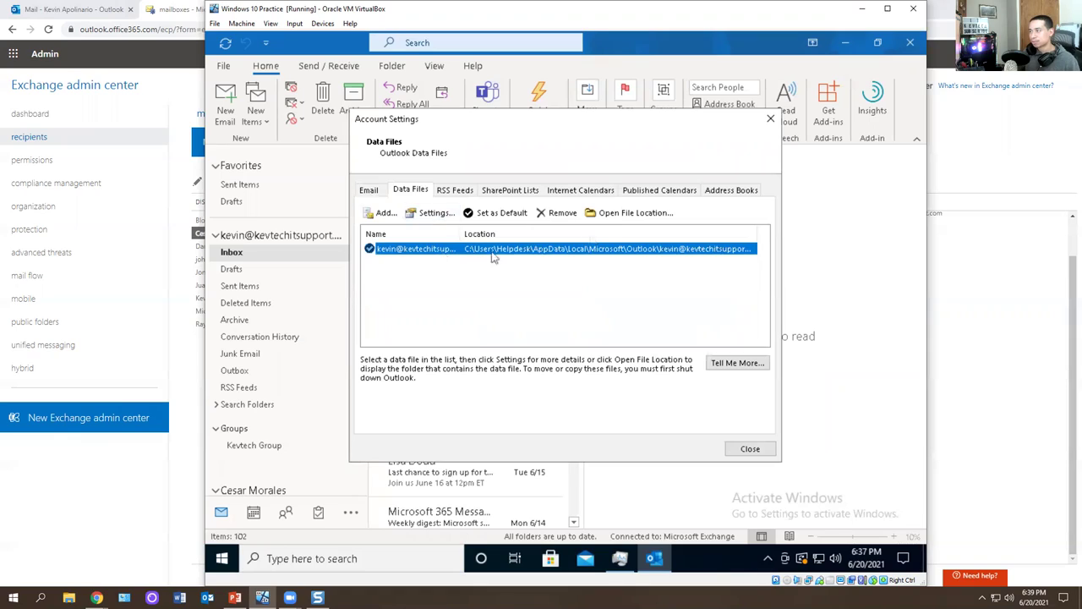
pyautogui.click(619, 214)
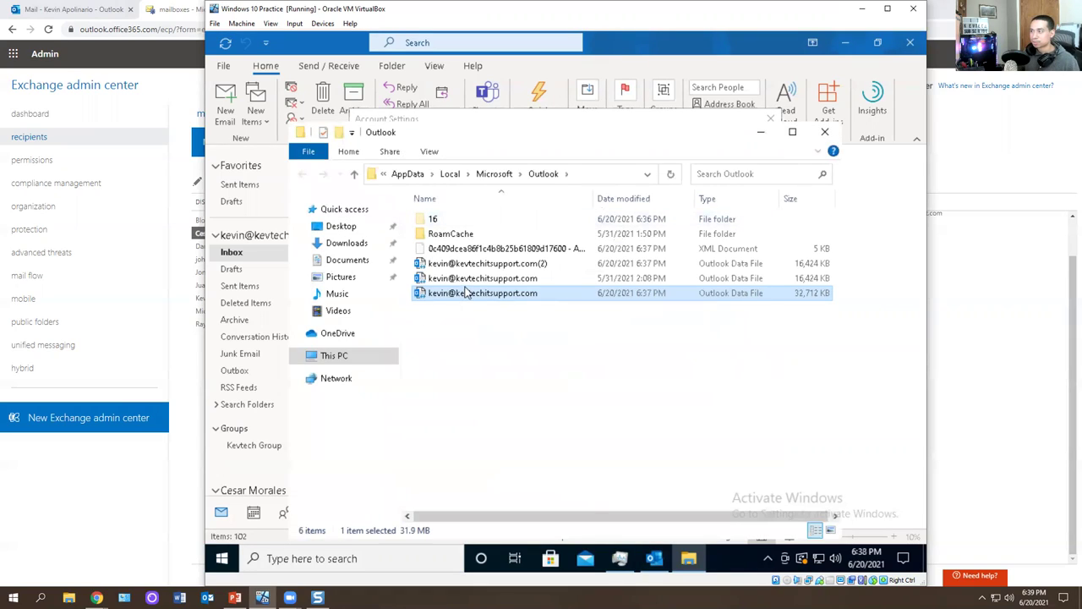
pyautogui.rightClick(488, 296)
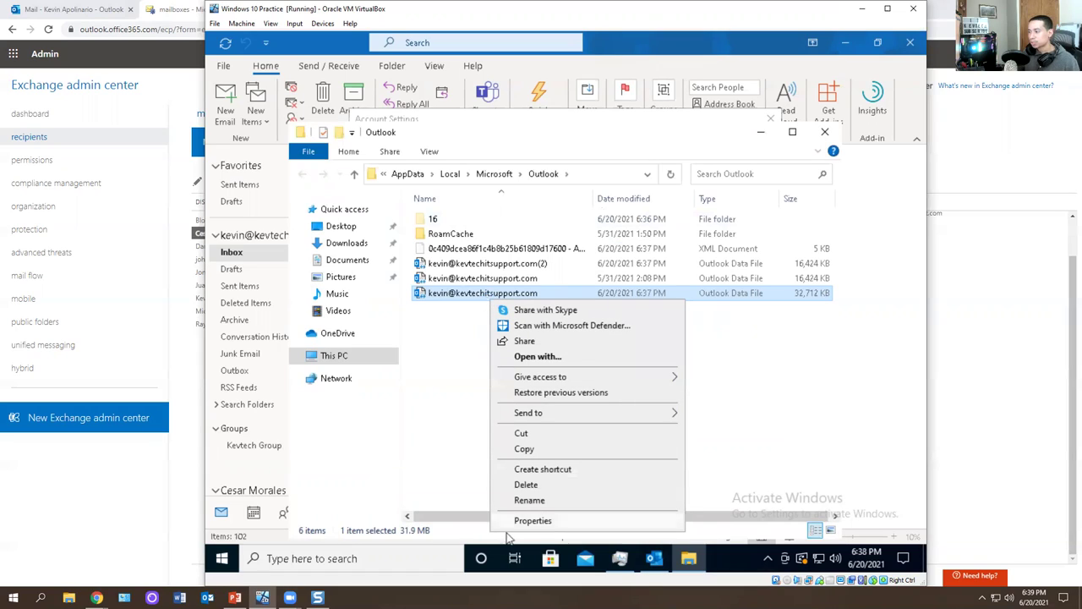
pyautogui.click(466, 391)
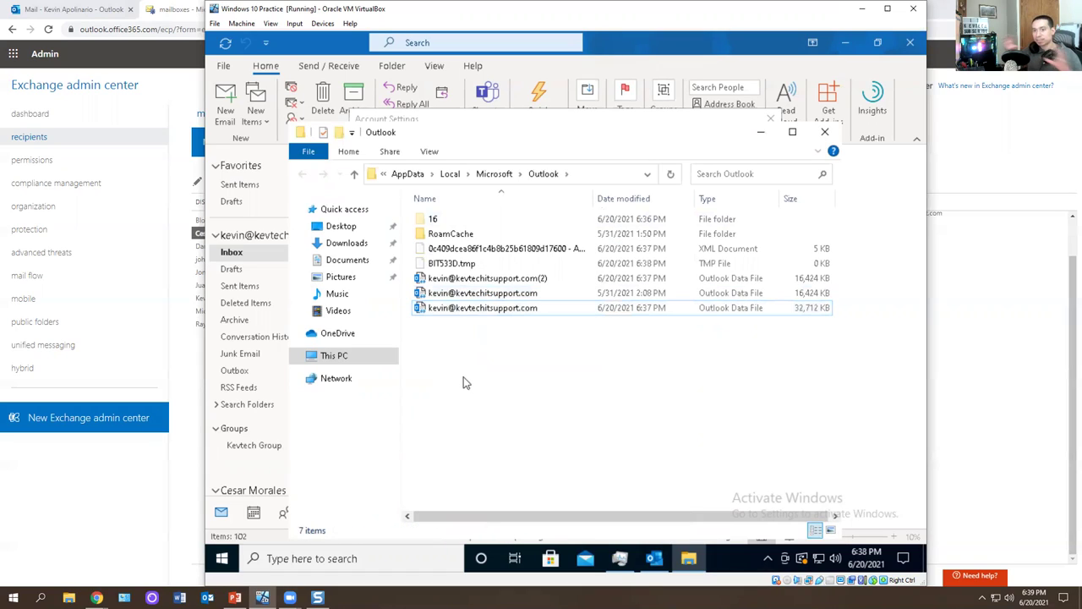
pyautogui.click(824, 132)
pyautogui.click(770, 118)
# Create a new email message and maximize its window
pyautogui.scroll(-5, 269, 325)
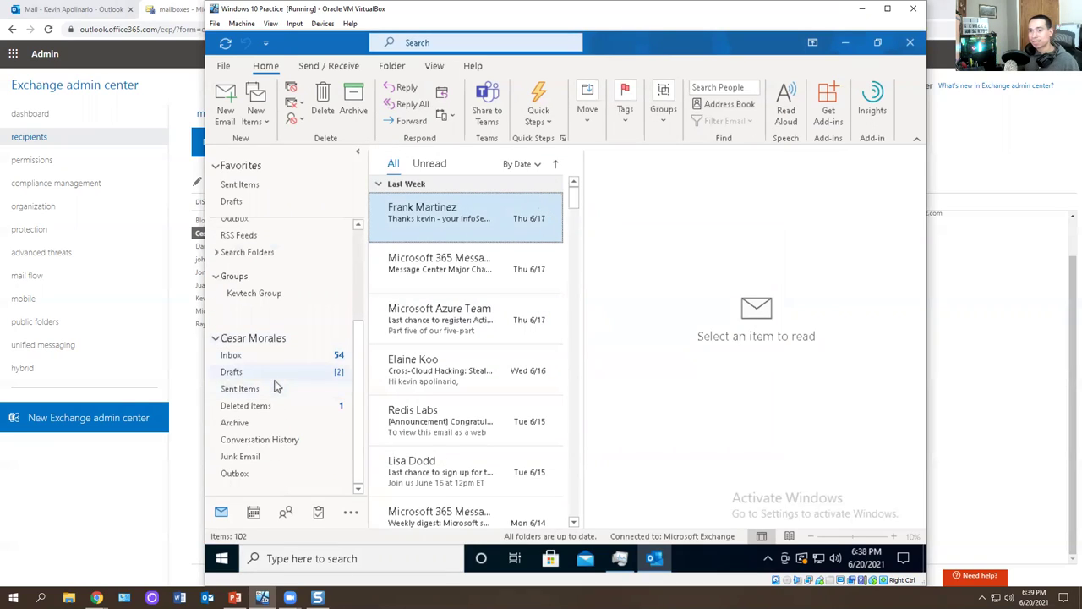
pyautogui.scroll(5, 273, 387)
pyautogui.click(225, 105)
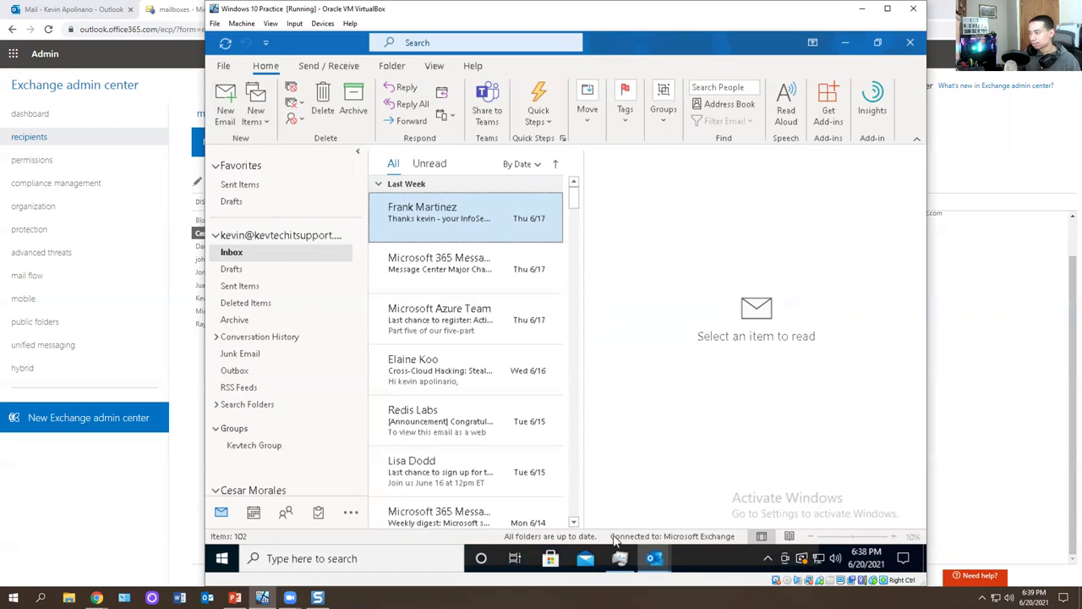
pyautogui.moveTo(654, 560)
pyautogui.click(735, 482)
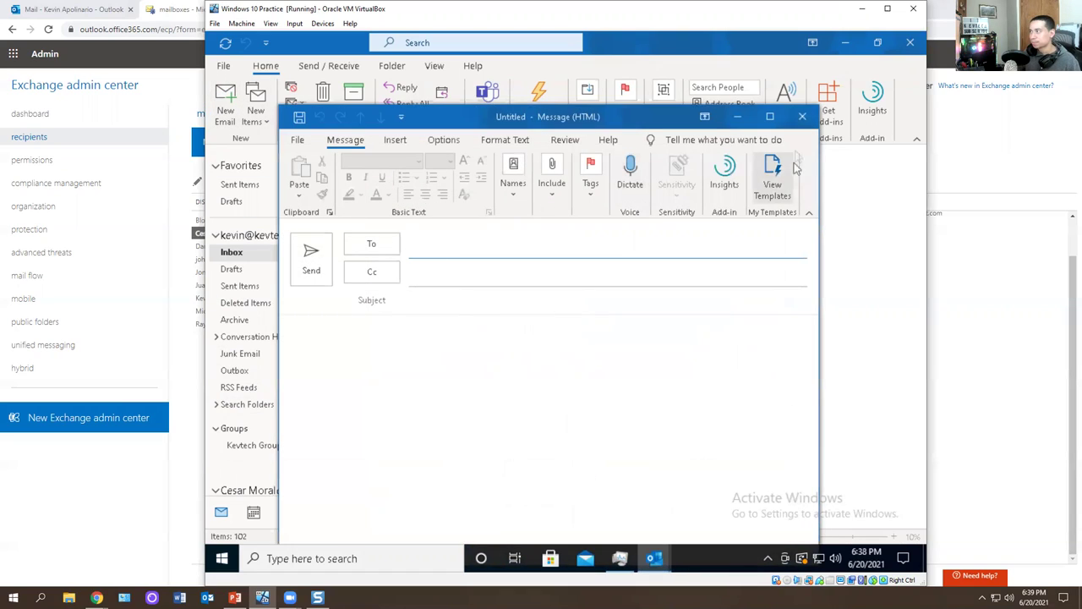
pyautogui.click(769, 117)
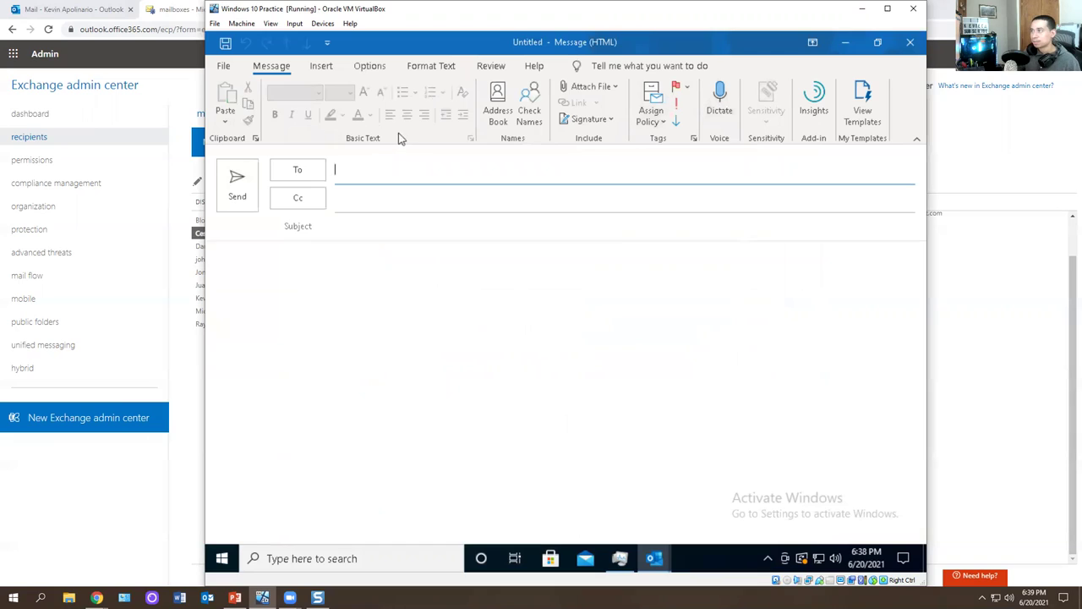
# Show the From field in the new message
pyautogui.click(322, 66)
pyautogui.click(369, 67)
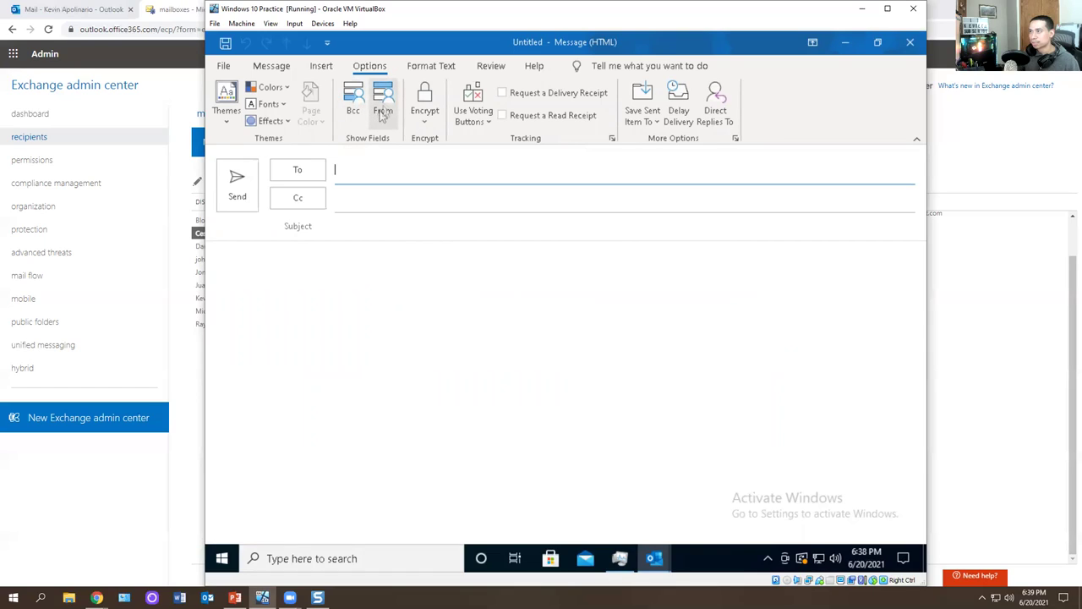
pyautogui.click(383, 106)
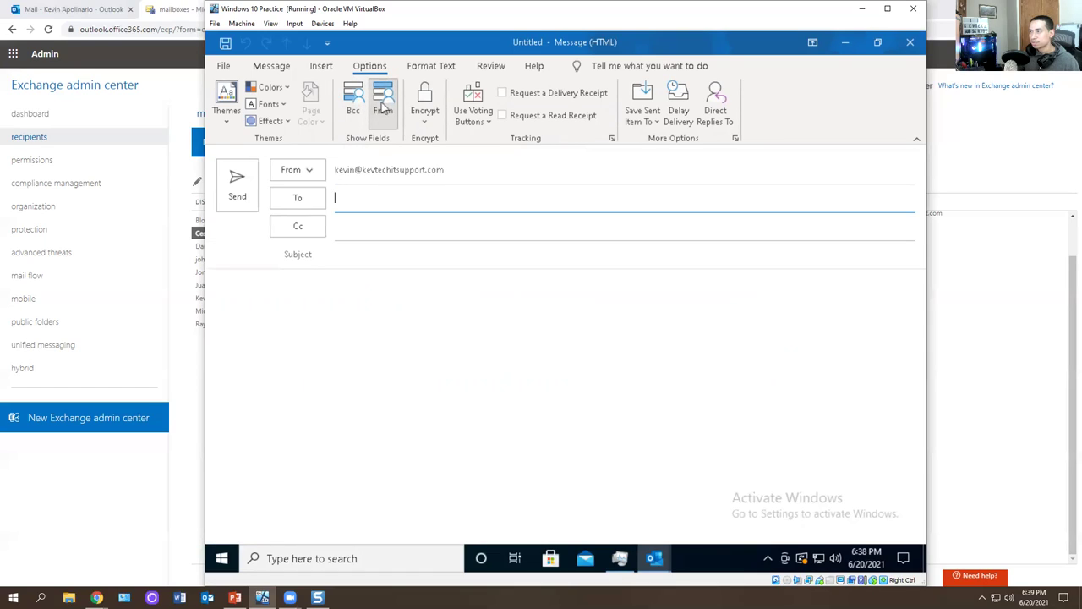
# Set the new message's sender to the delegated user's mailbox, chosen from the All Users address list
pyautogui.click(310, 173)
pyautogui.click(302, 203)
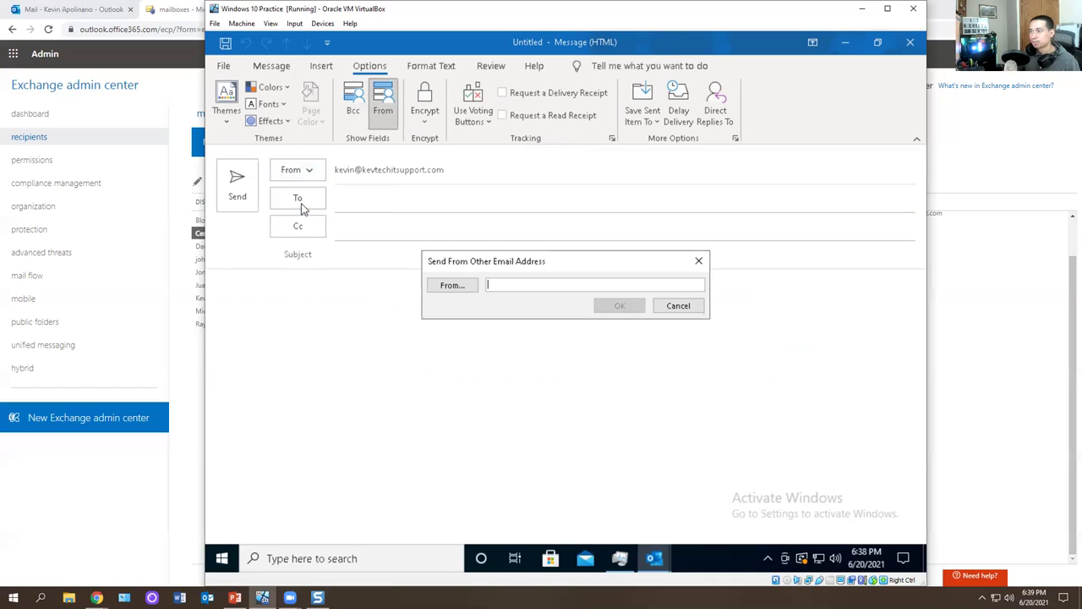
pyautogui.write('ces')
pyautogui.click(458, 285)
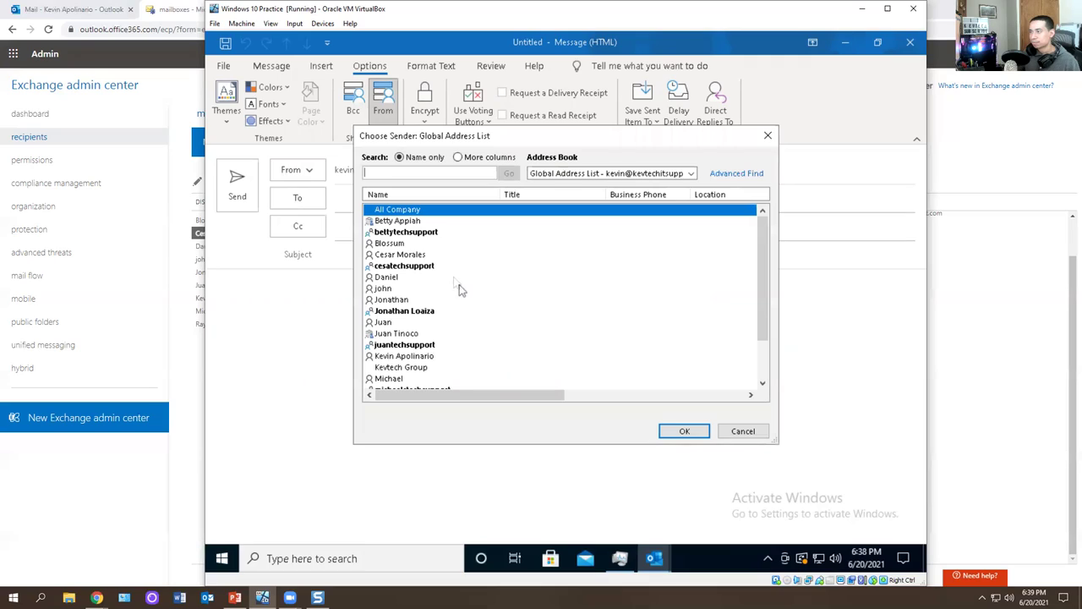
pyautogui.click(403, 255)
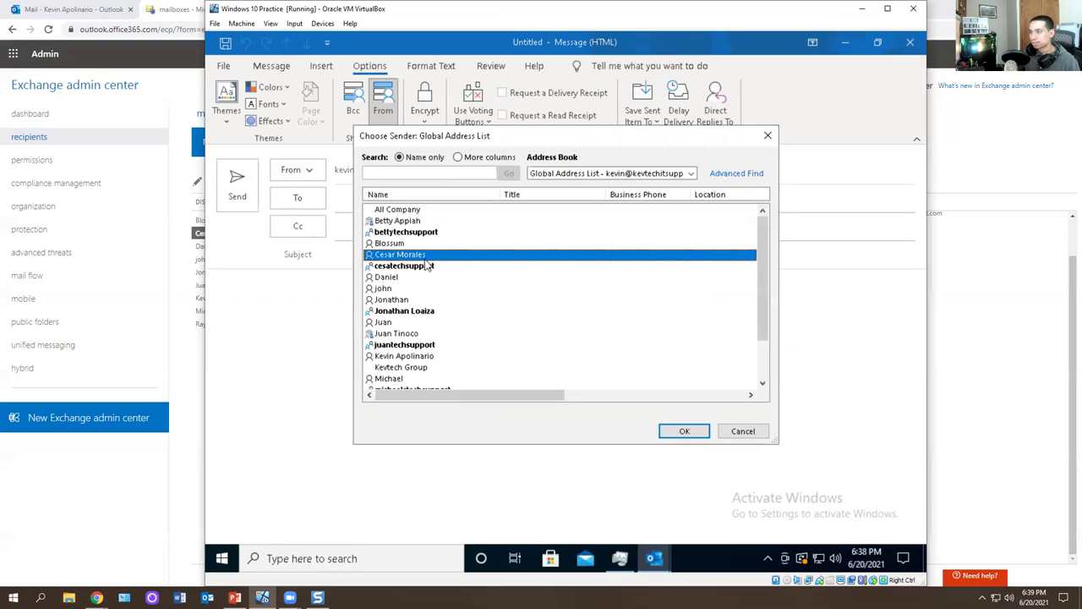
pyautogui.click(428, 267)
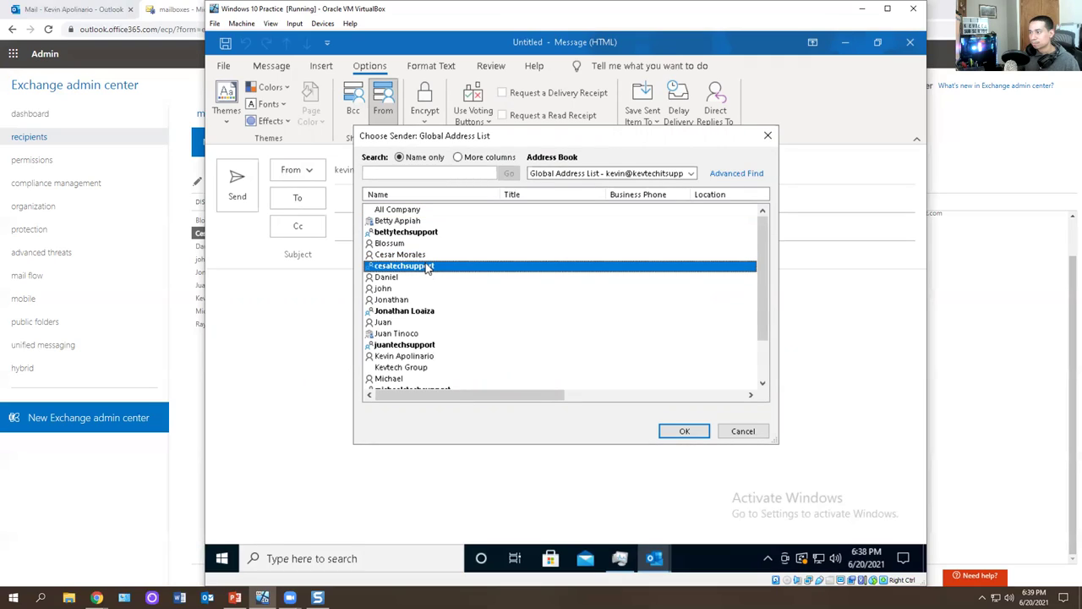
pyautogui.doubleClick(415, 266)
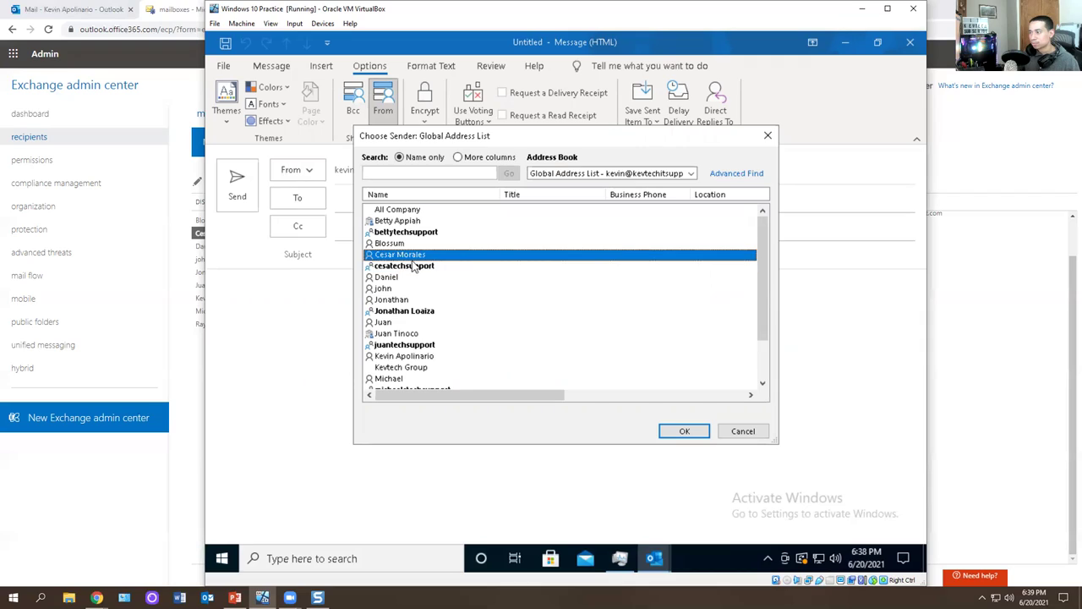
pyautogui.click(603, 174)
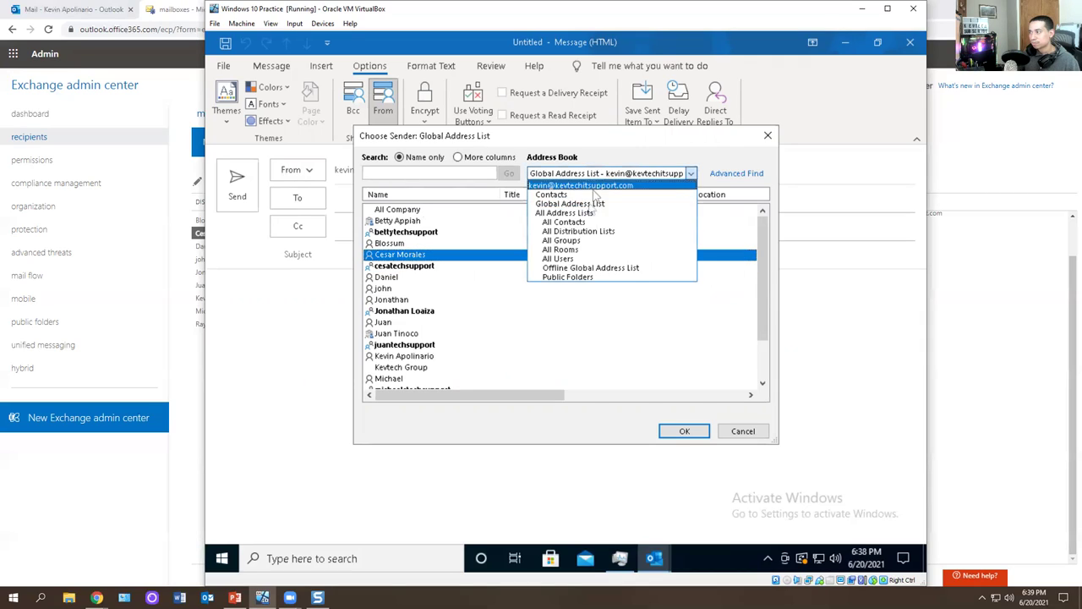
pyautogui.click(556, 255)
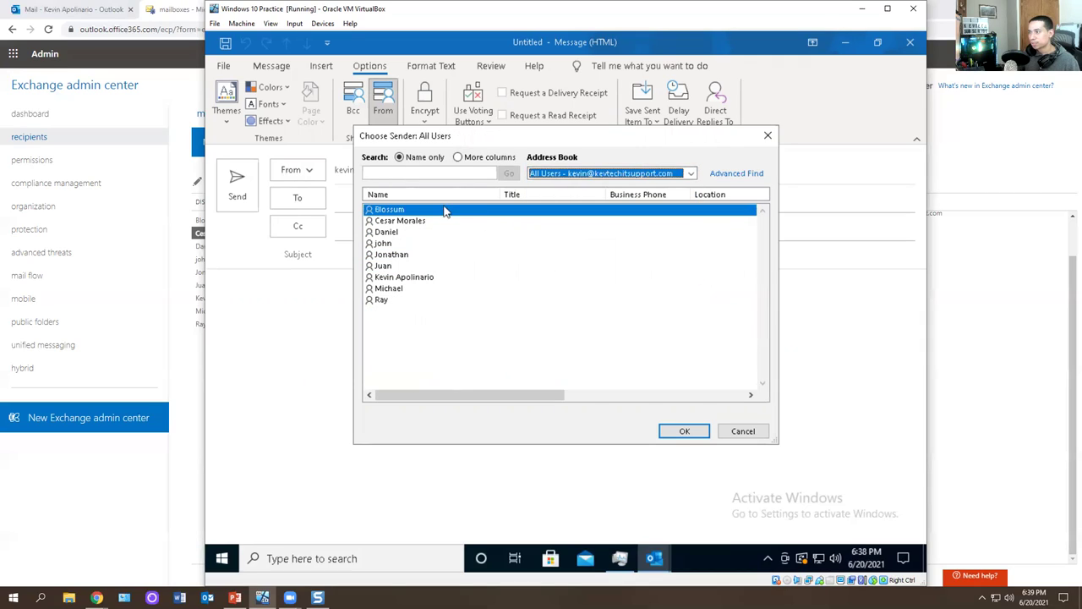
pyautogui.click(425, 221)
pyautogui.click(683, 431)
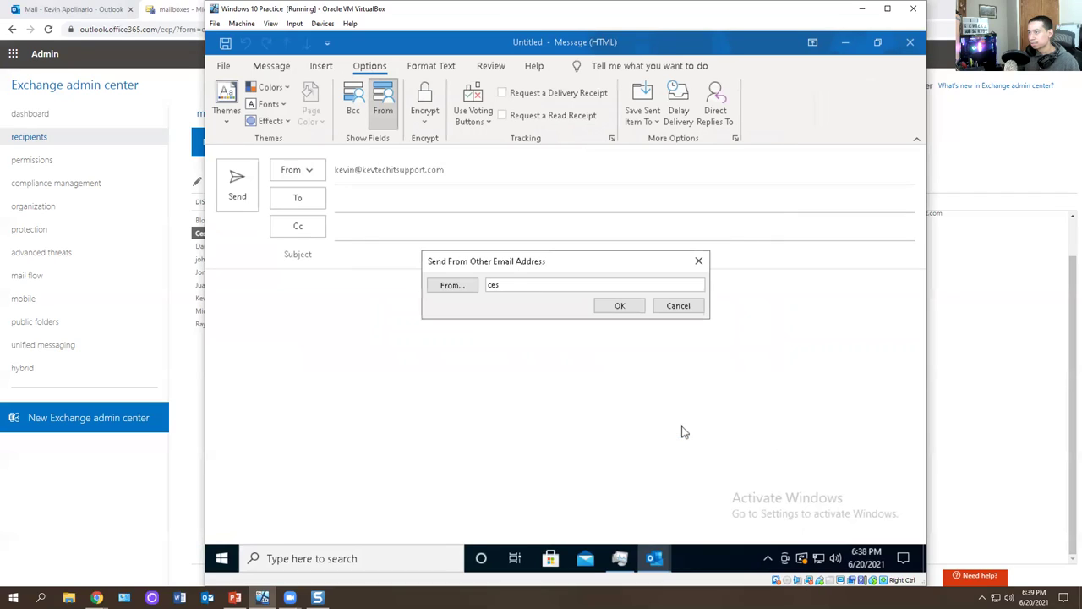
pyautogui.click(617, 306)
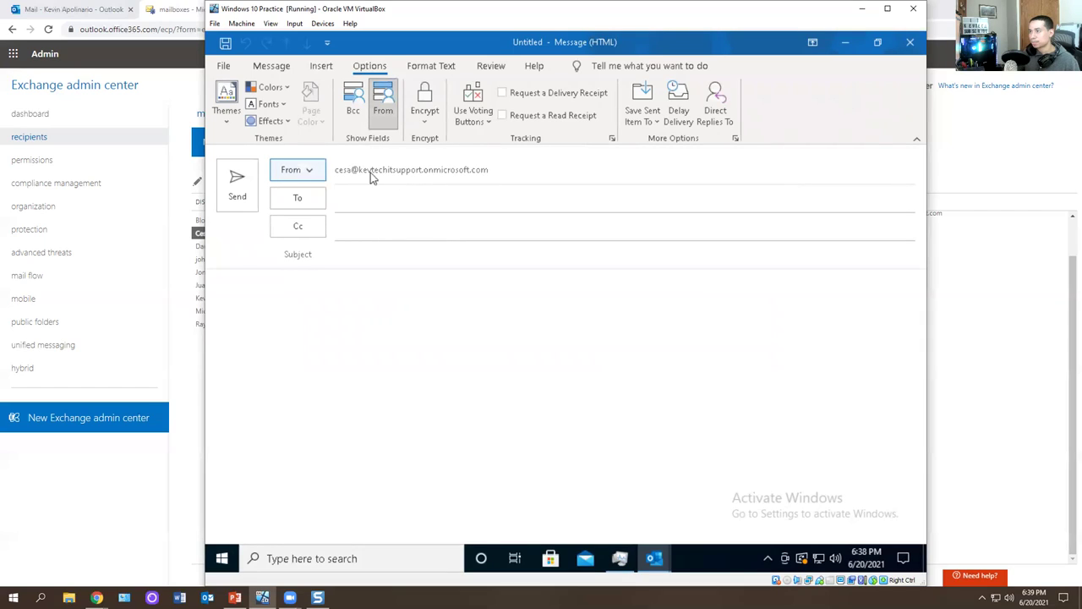
# Address the message to the signed-in account's own mailbox, enter the subject "test", and send it
pyautogui.click(374, 198)
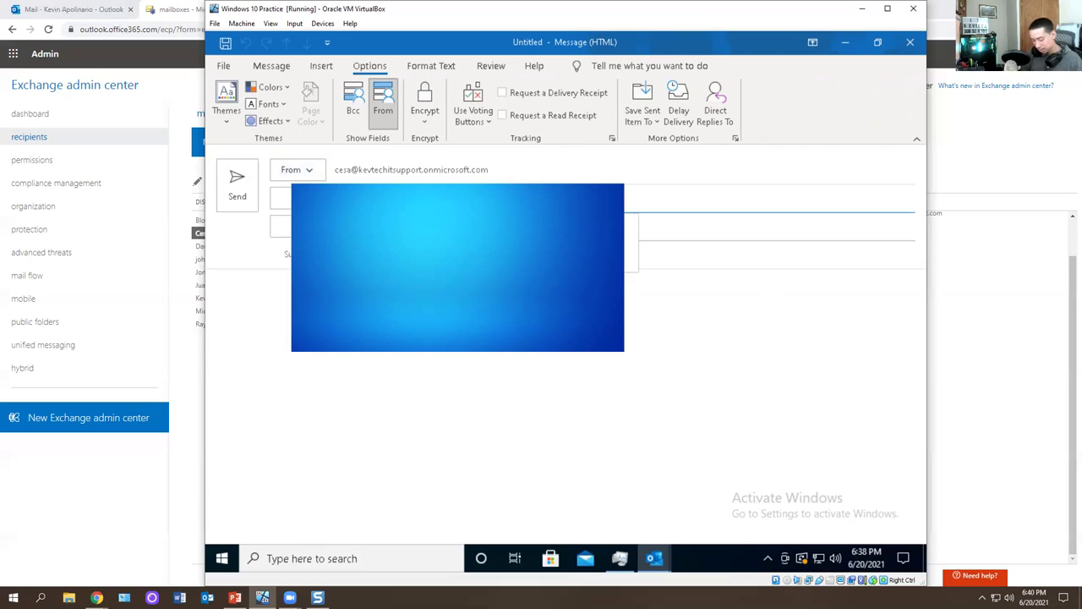
pyautogui.write('kevin')
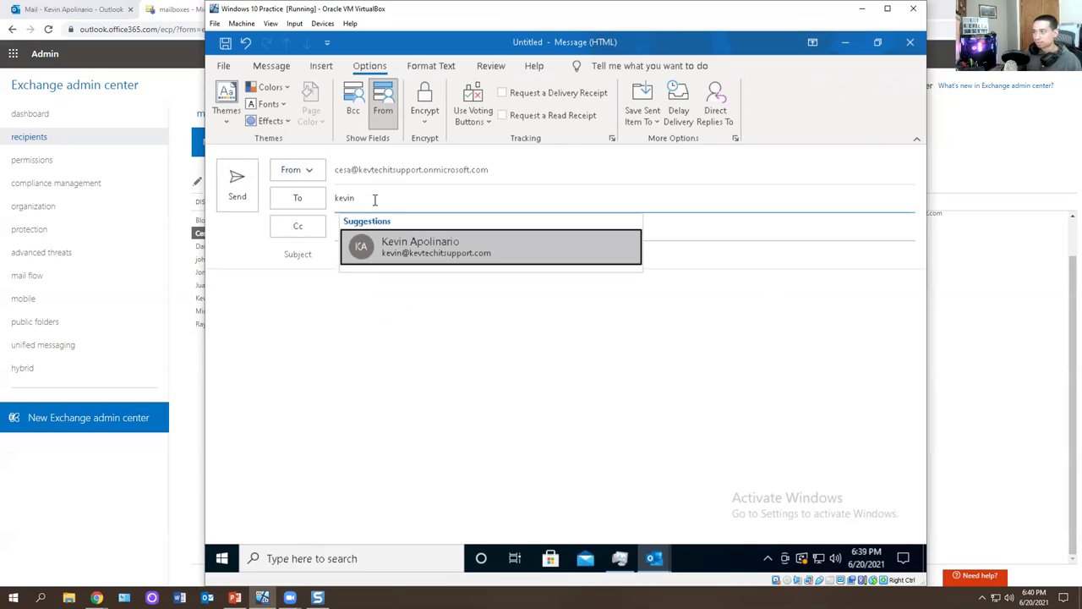
pyautogui.click(404, 258)
pyautogui.click(408, 226)
pyautogui.press('Tab')
pyautogui.write('t')
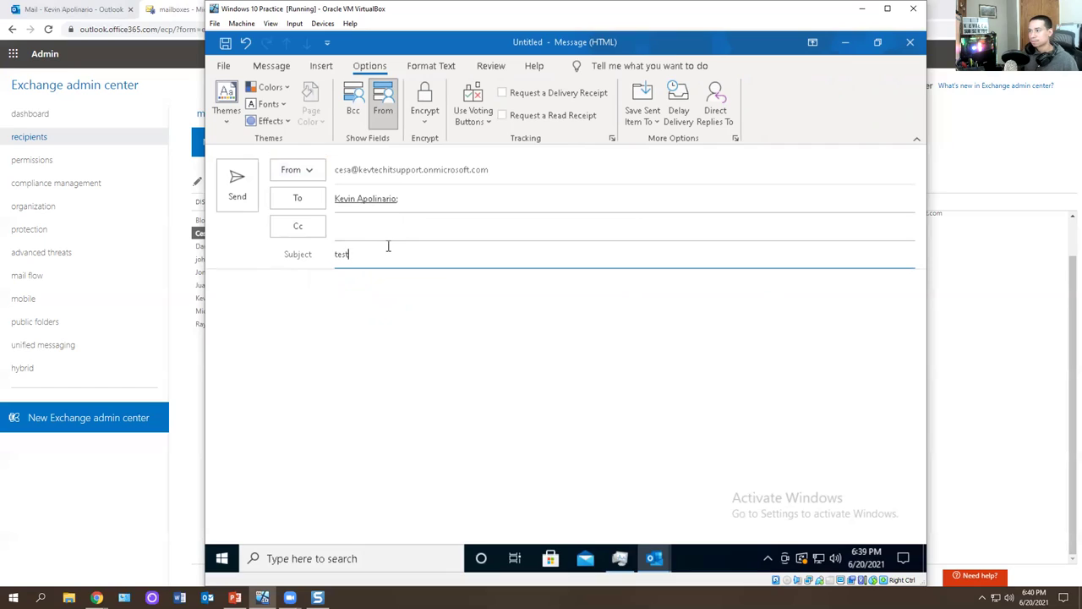
pyautogui.click(237, 184)
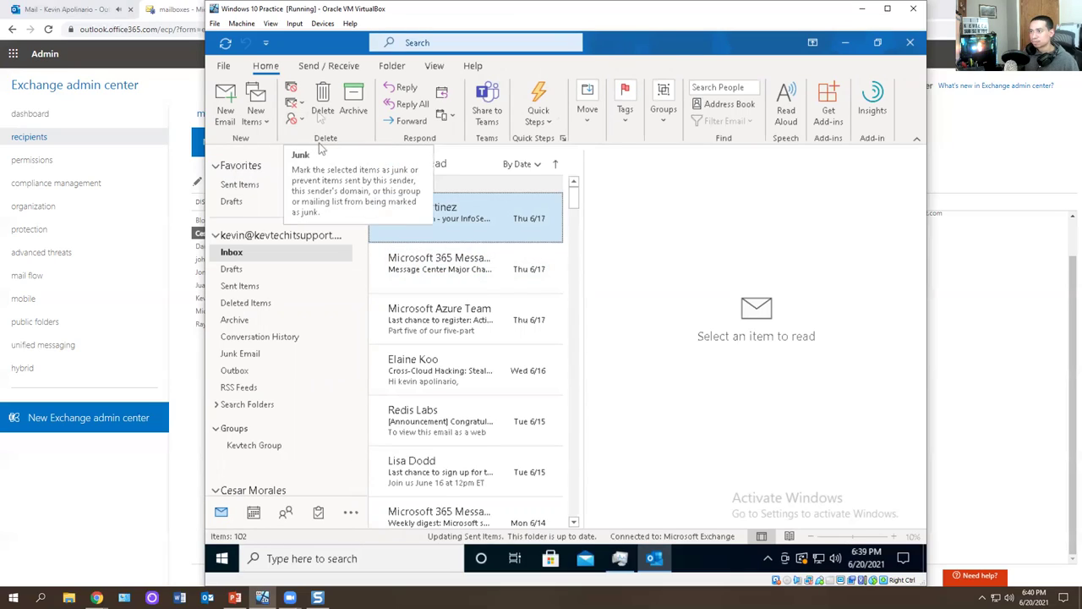
# Update the Inbox folder, open the received "test" message to check its sender, and dismiss the new mail notification
pyautogui.click(328, 66)
pyautogui.click(287, 86)
pyautogui.click(461, 217)
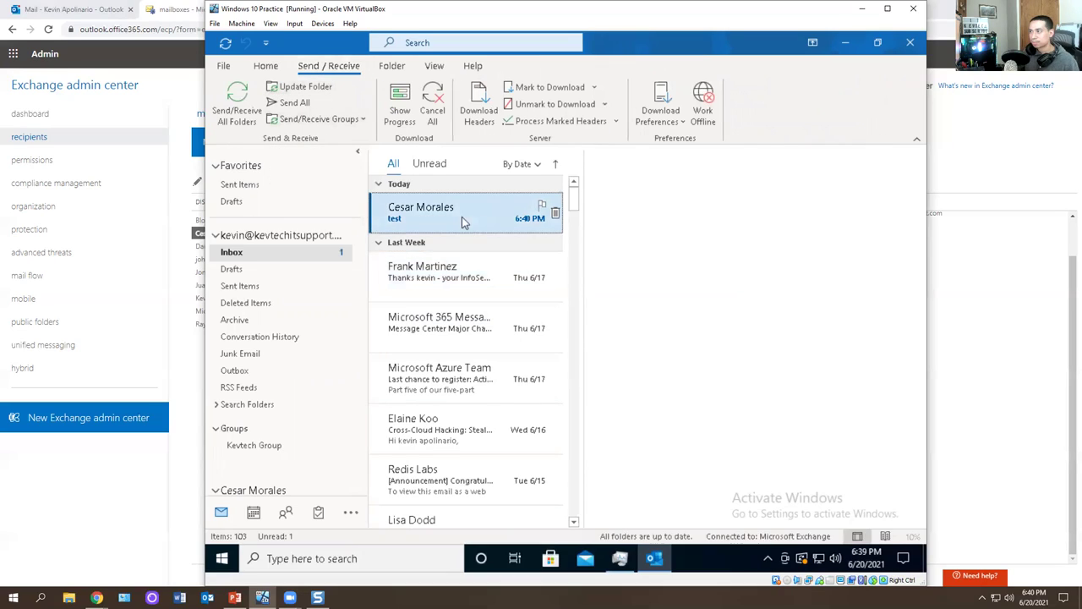
pyautogui.scroll(-4, 434, 283)
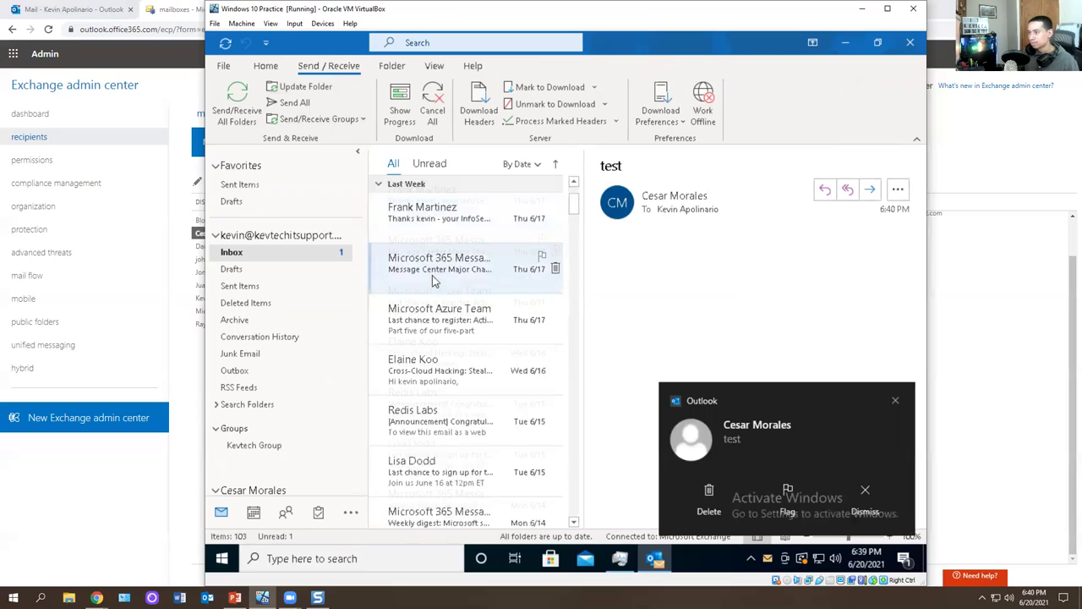
pyautogui.click(897, 403)
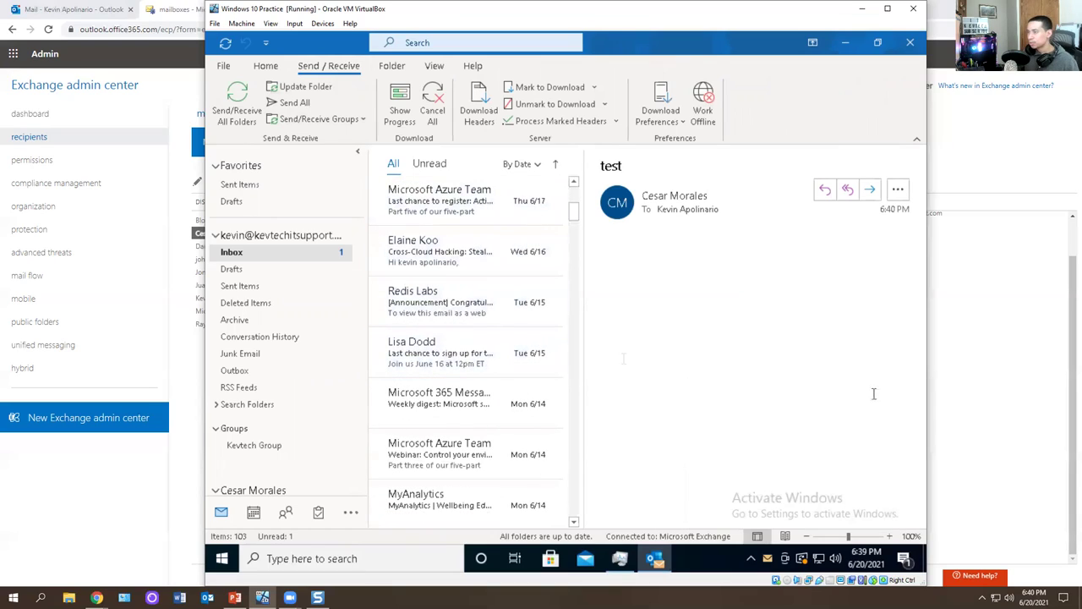
pyautogui.scroll(4, 473, 347)
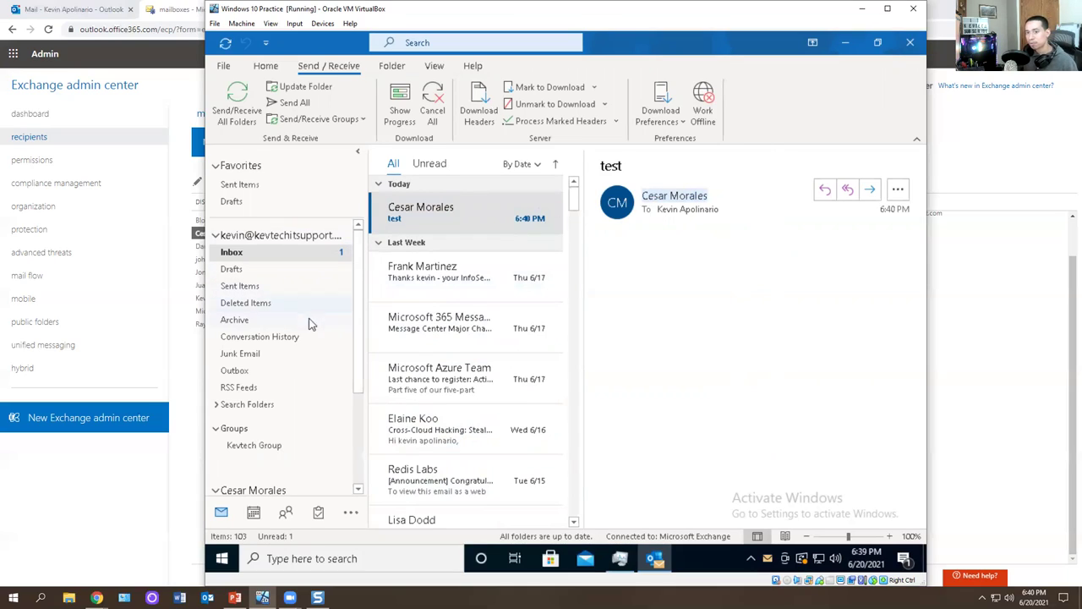
# Look in the delegated mailbox's Sent Items folder for the "test" message
pyautogui.scroll(-3, 303, 321)
pyautogui.scroll(-2, 245, 393)
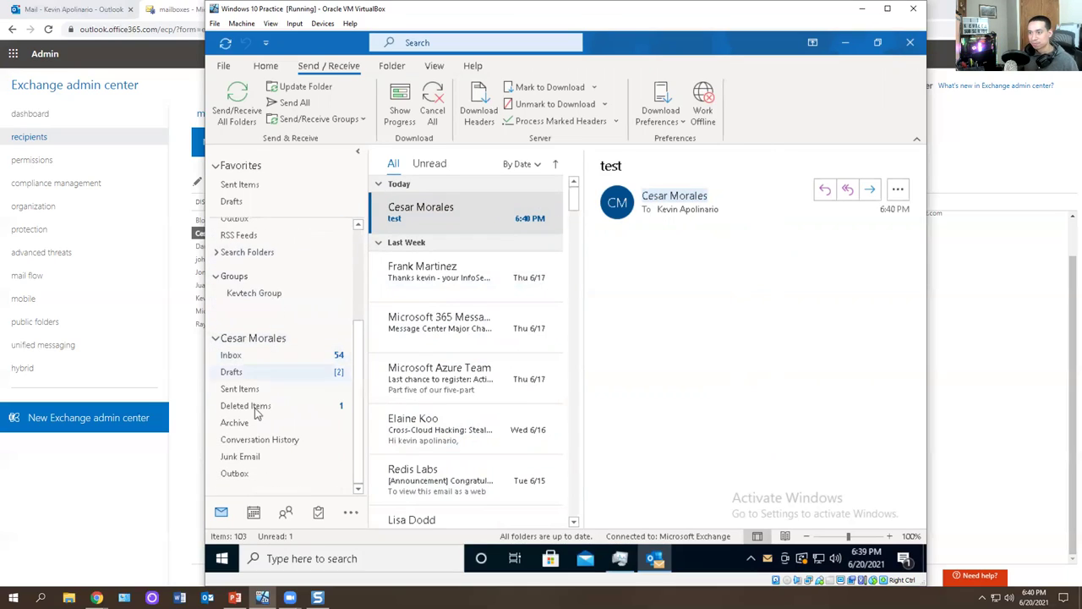
pyautogui.click(243, 389)
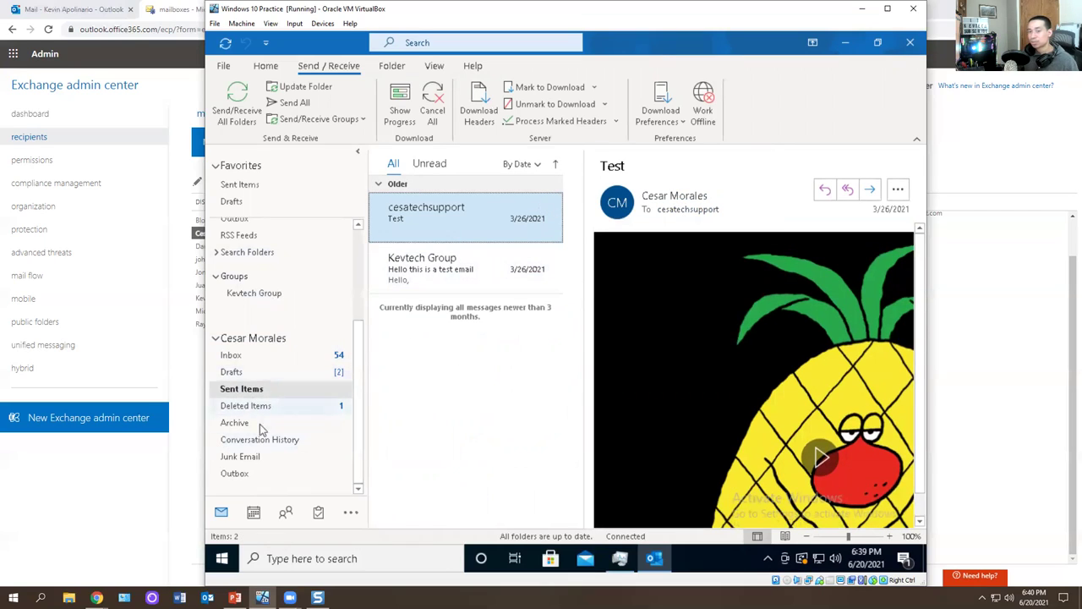
pyautogui.scroll(1, 288, 364)
pyautogui.scroll(2, 282, 358)
pyautogui.scroll(-3, 283, 357)
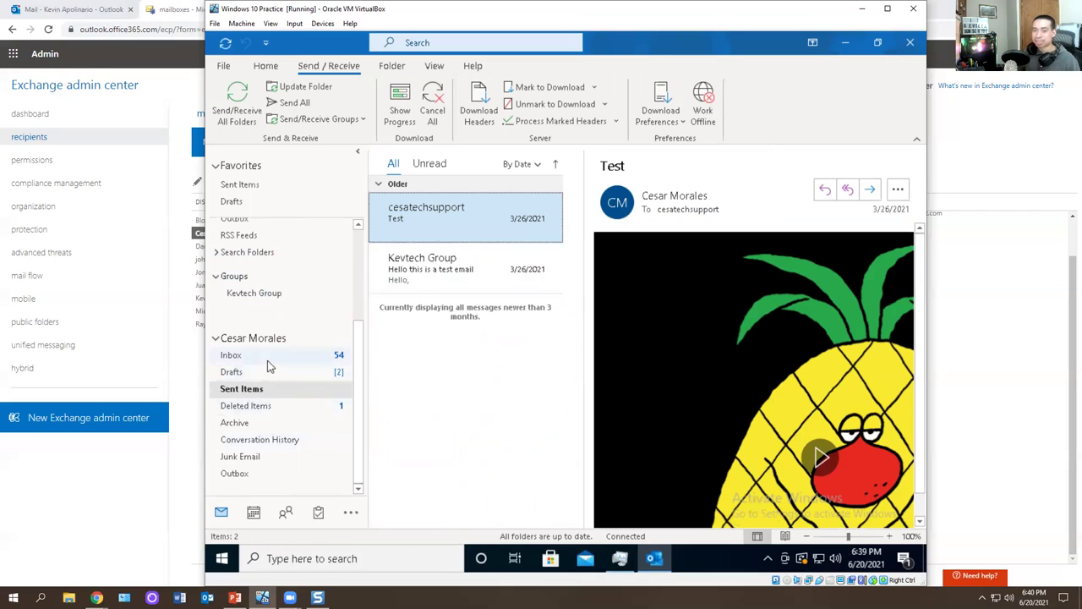
pyautogui.scroll(4, 274, 345)
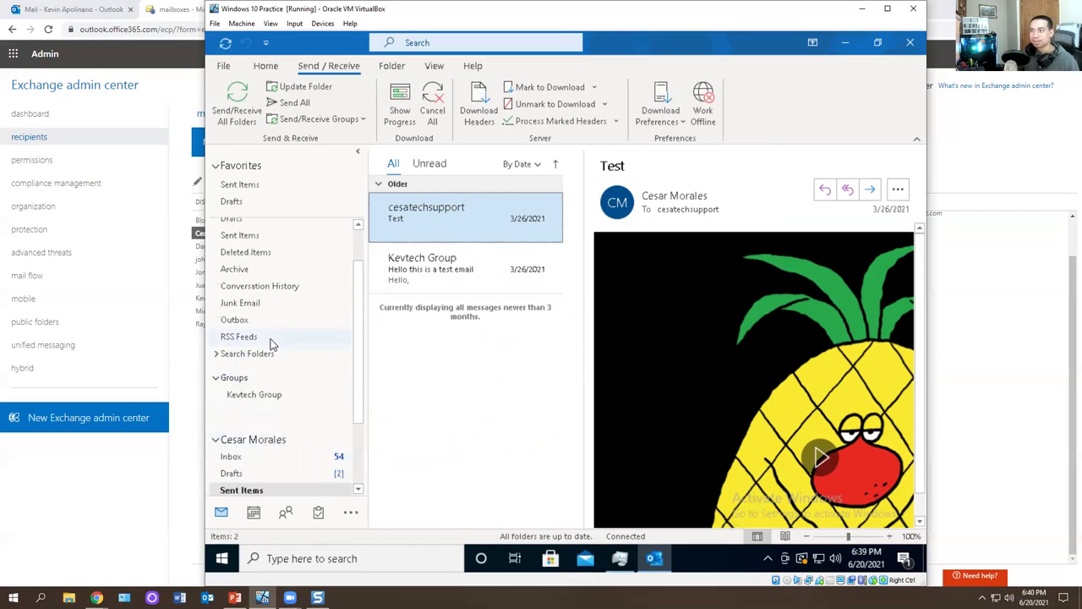
pyautogui.scroll(-4, 279, 326)
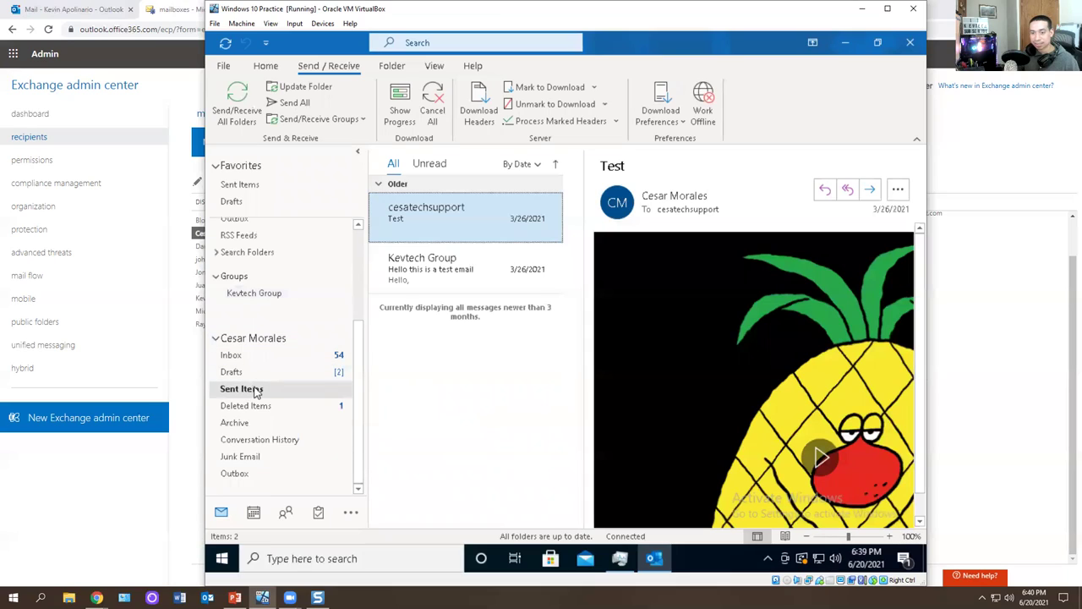
# Check the primary account's Sent Items for the "test" message, and return to its Inbox
pyautogui.scroll(4, 249, 395)
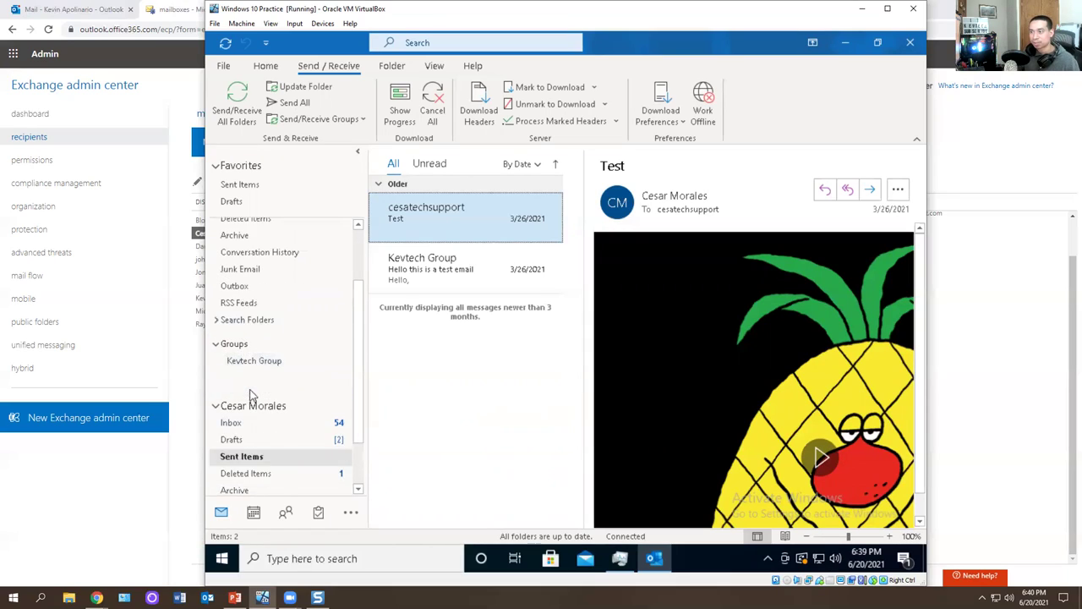
pyautogui.click(240, 285)
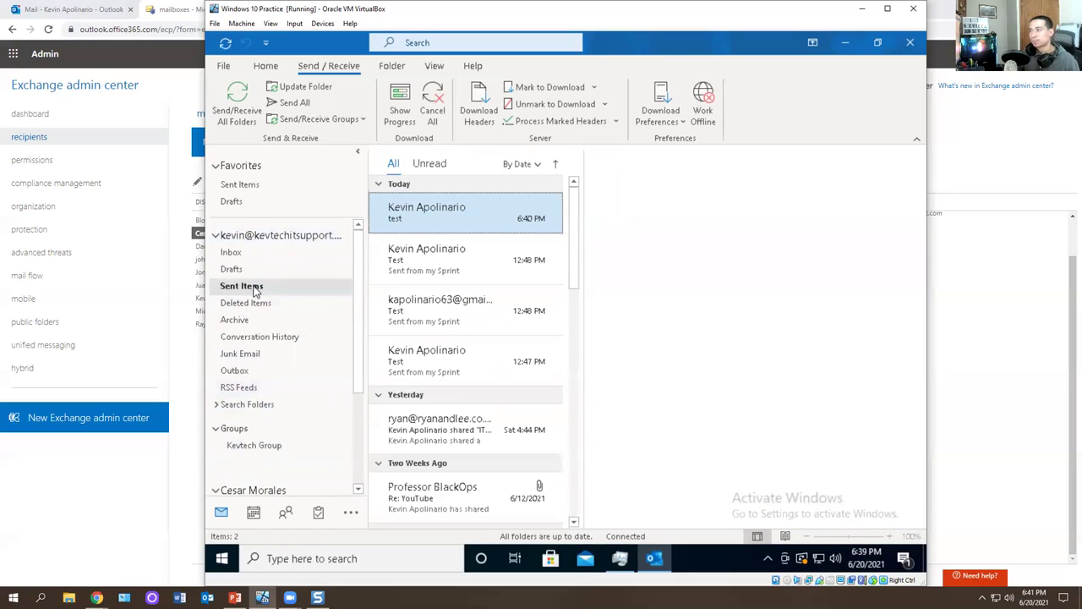
pyautogui.click(248, 252)
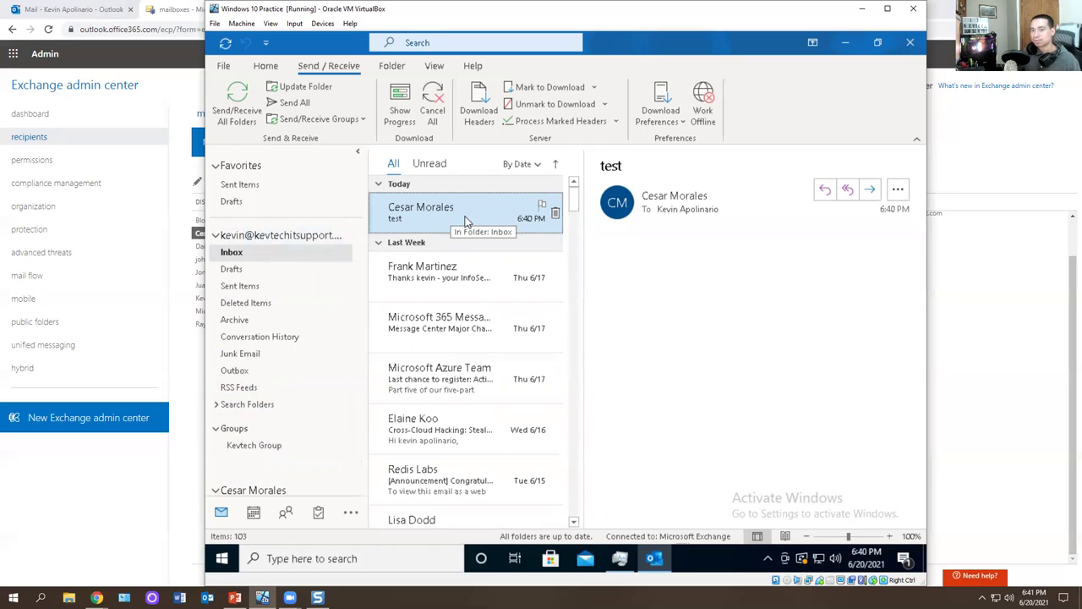
# Close Outlook and Task Manager, and shut down the Windows 10 virtual machine with the Update and shut down option
pyautogui.click(905, 44)
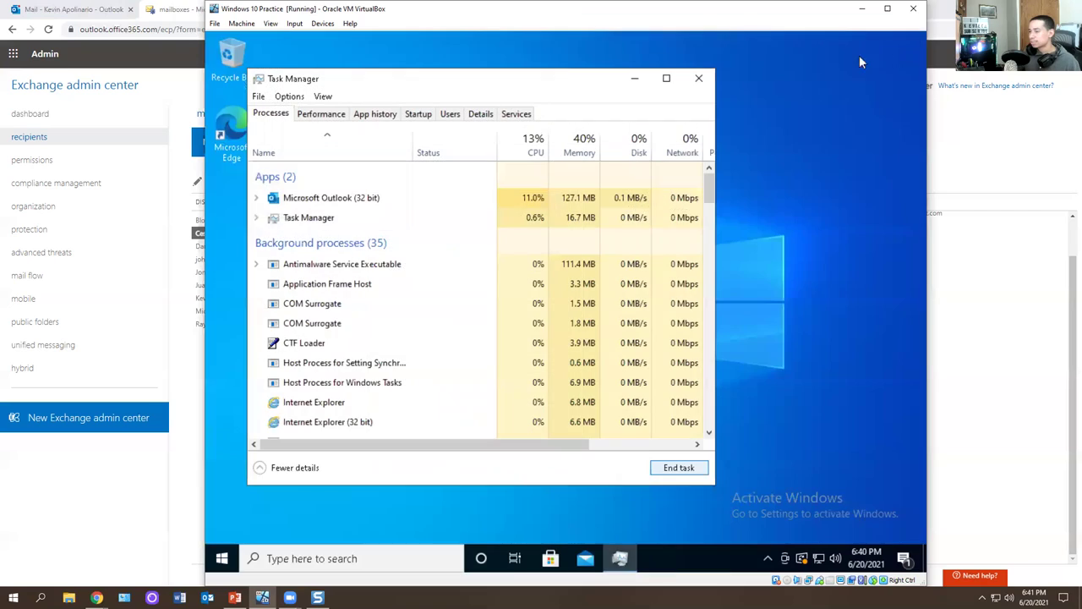
pyautogui.click(698, 77)
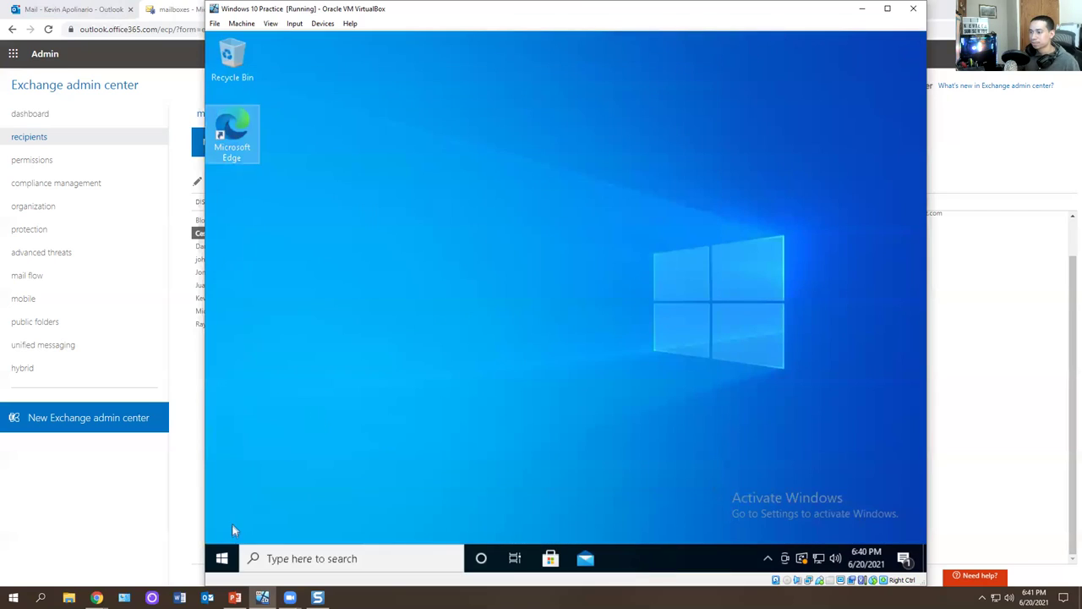
pyautogui.rightClick(221, 558)
pyautogui.moveTo(299, 518)
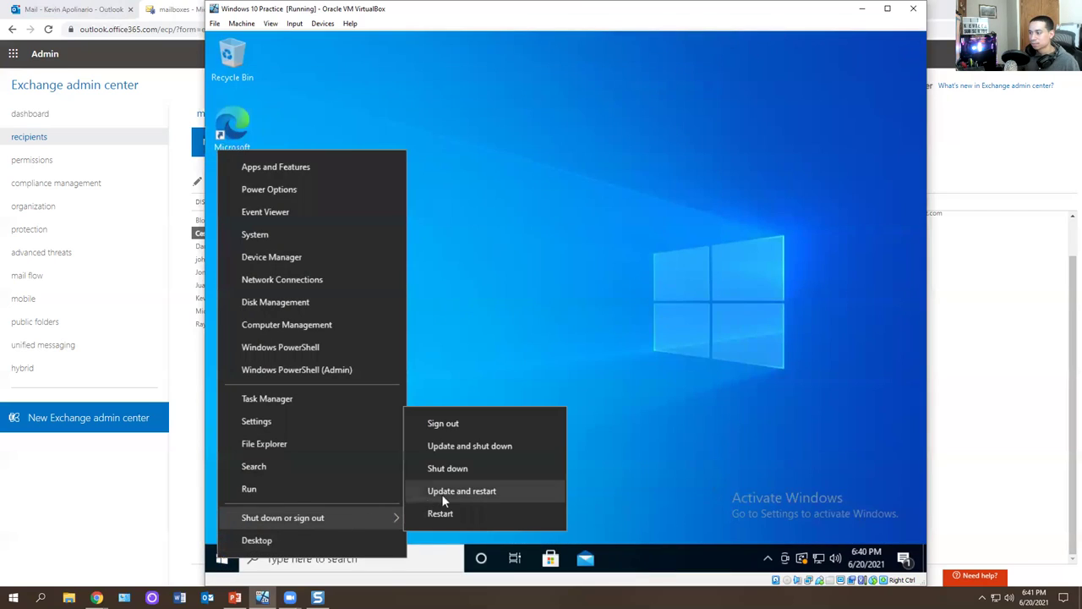
pyautogui.click(475, 446)
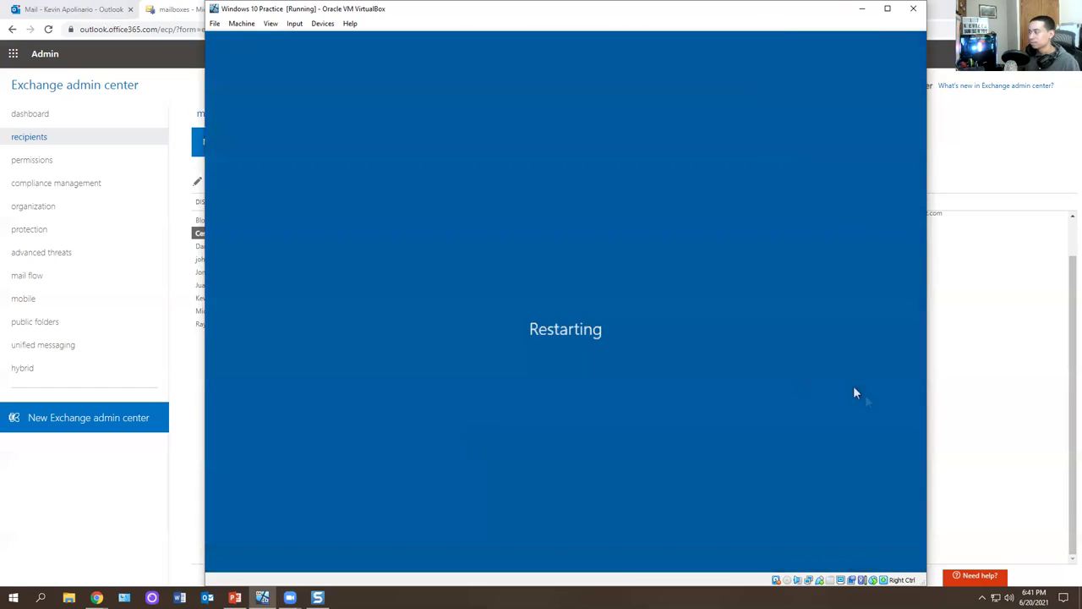
# Switch to the browser with the mailboxes list in the Exchange admin center
pyautogui.click(1015, 342)
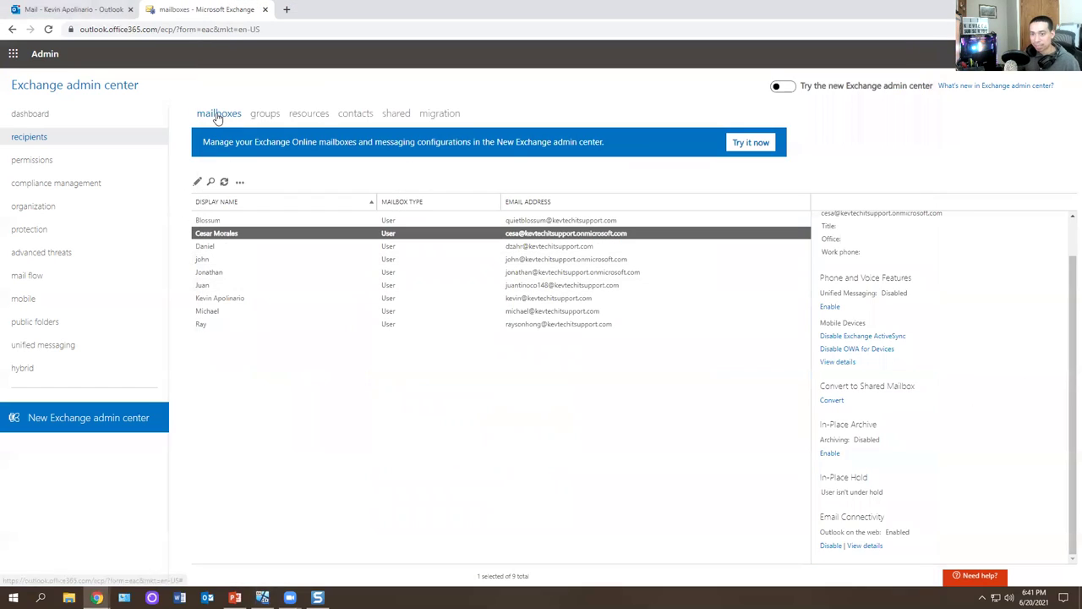